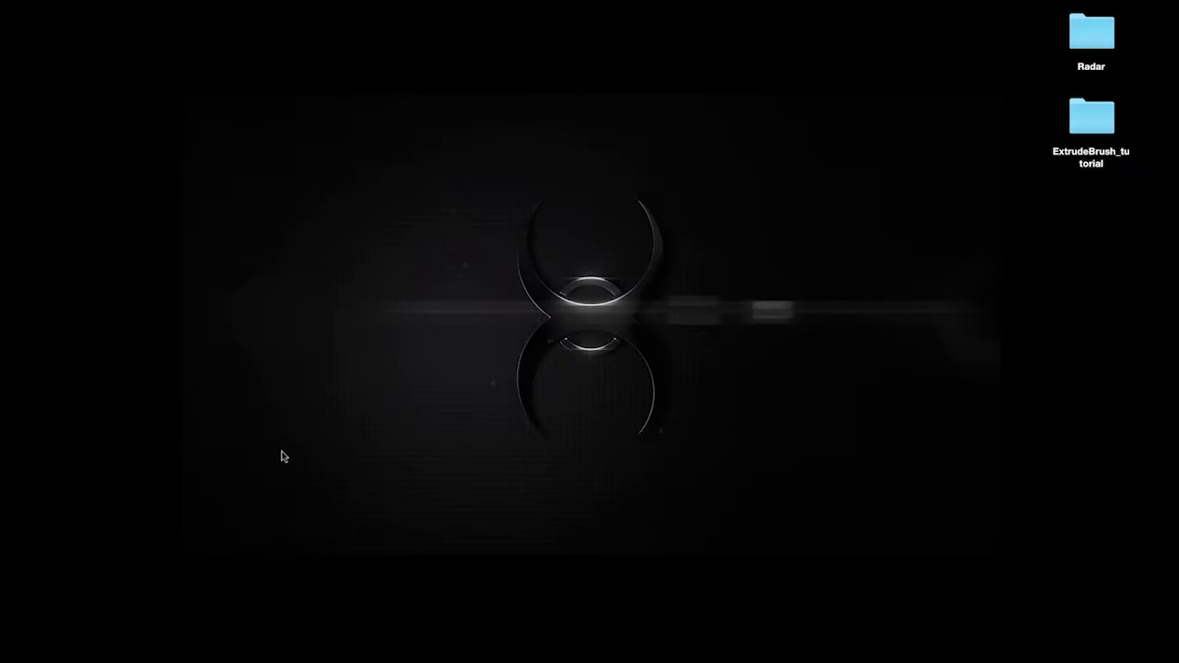
Switch to Adobe Illustrator CC 2017 and show the document grid with Snap to Grid turned on
{"action": "mouse_move", "coordinate": [317, 649]}
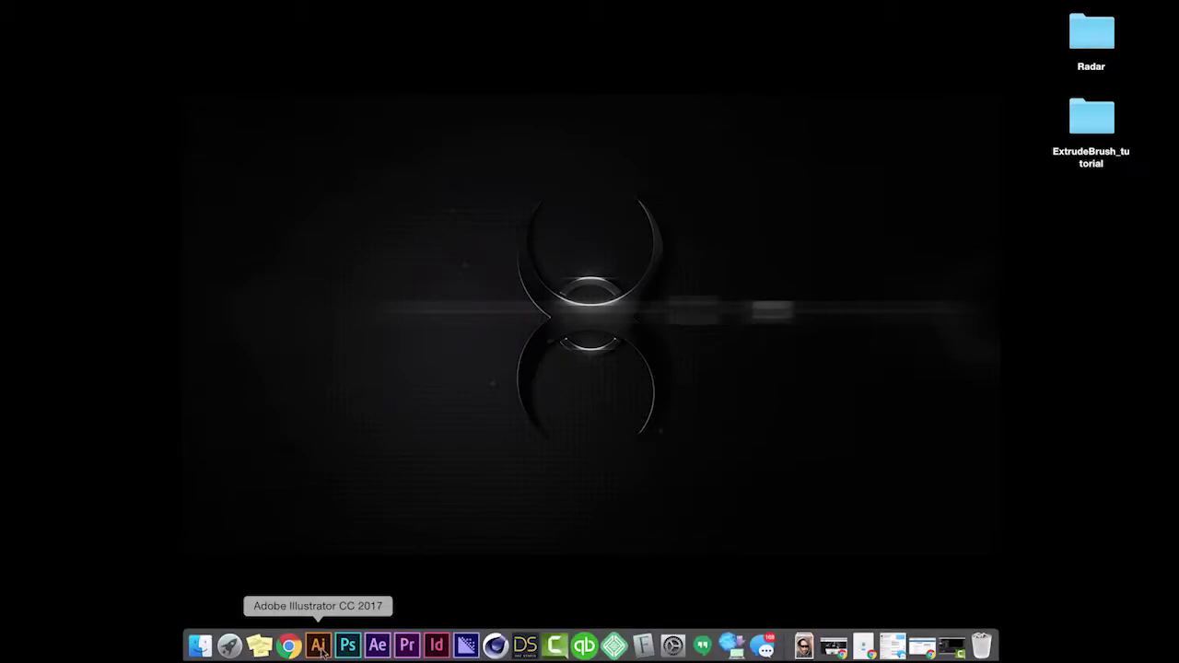
{"action": "left_click", "coordinate": [317, 646]}
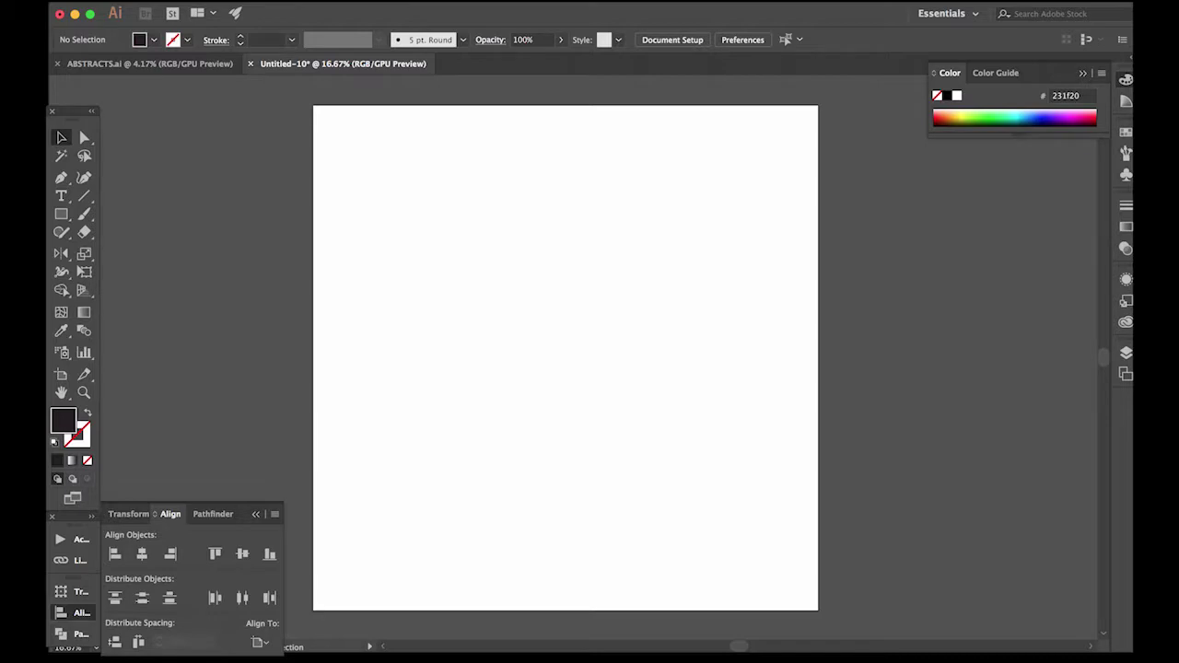
{"action": "left_click", "coordinate": [419, 1]}
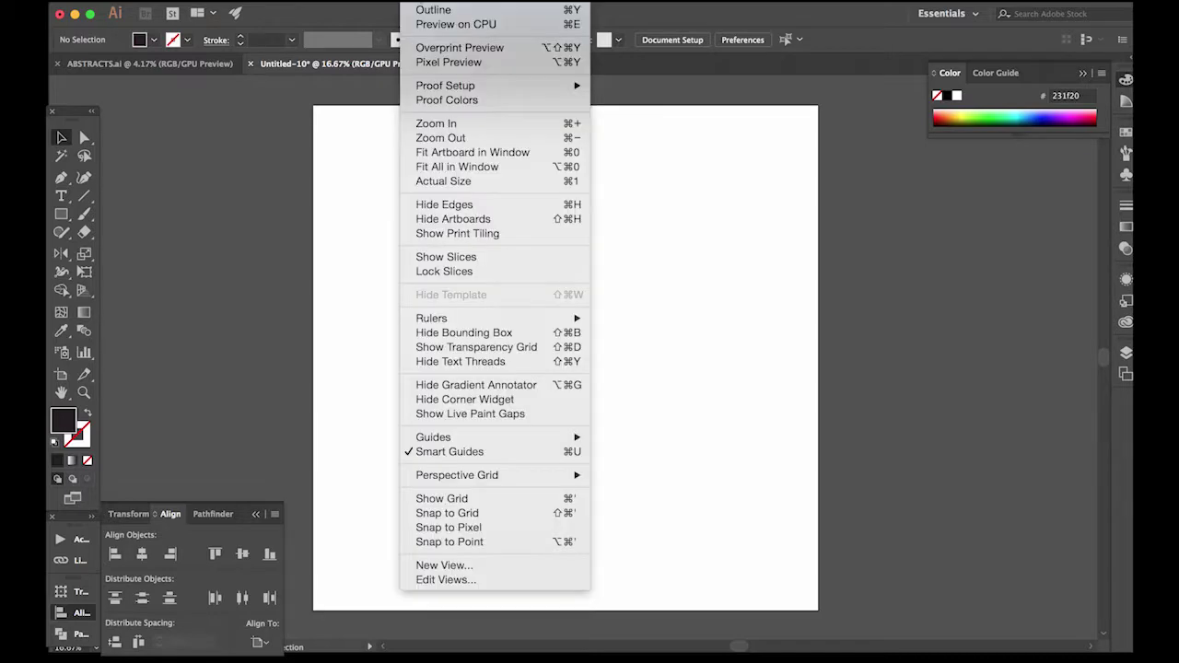
{"action": "left_click", "coordinate": [458, 503]}
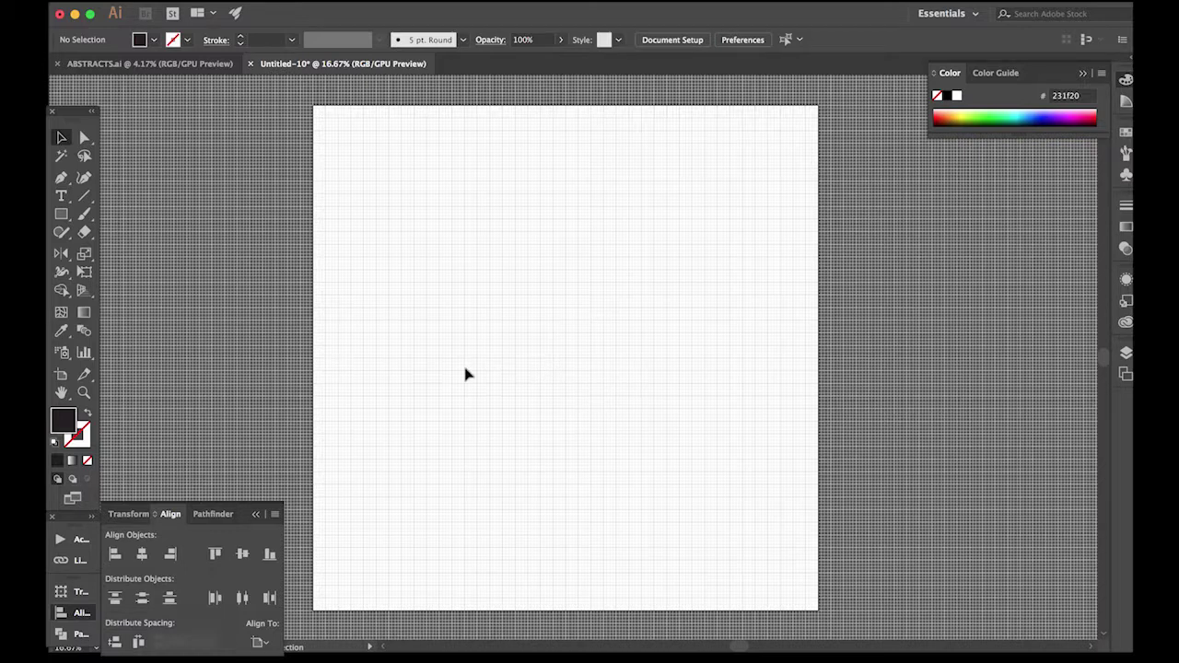
{"action": "left_click", "coordinate": [419, 1]}
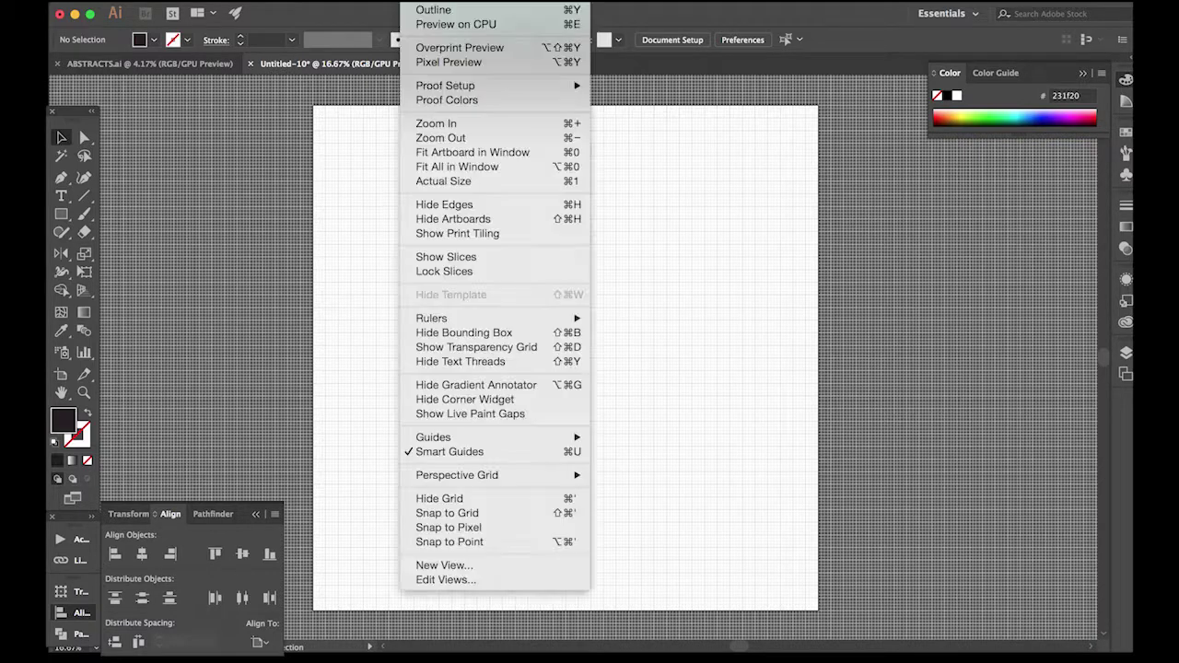
{"action": "left_click", "coordinate": [434, 512]}
Draw a long, very thin horizontal dark rectangle across the upper part of the artboard
{"action": "key", "text": "super+equal"}
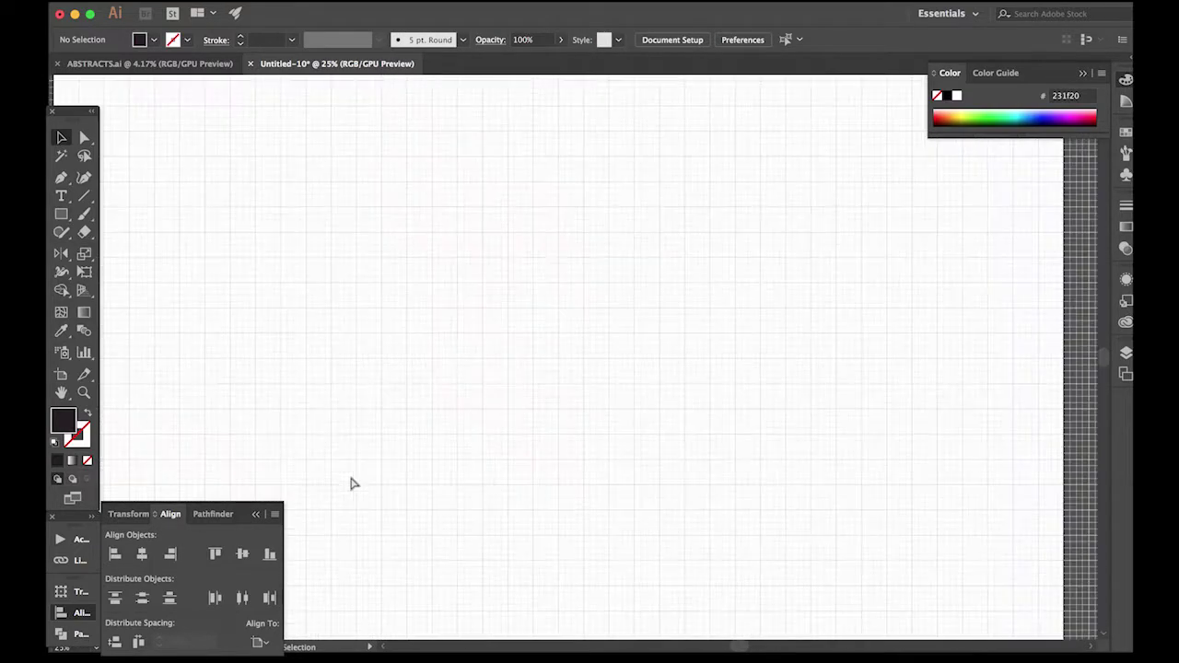
{"action": "left_click", "coordinate": [62, 215]}
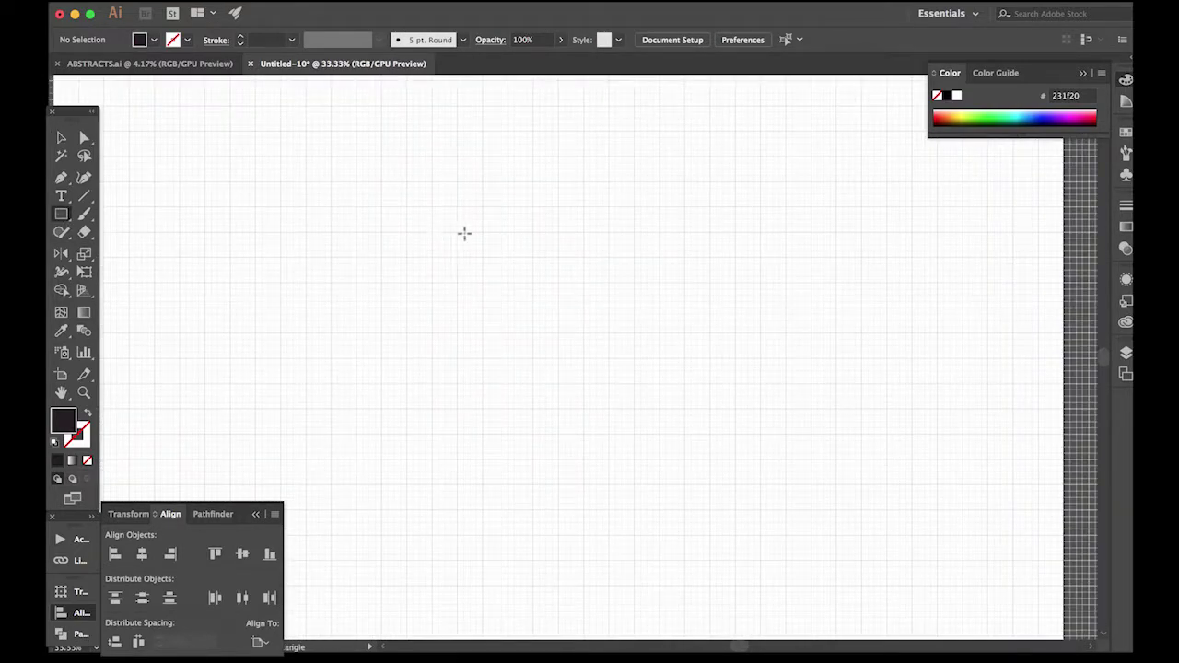
{"action": "left_click_drag", "start_coordinate": [357, 232], "coordinate": [958, 238]}
{"action": "left_click", "coordinate": [61, 138]}
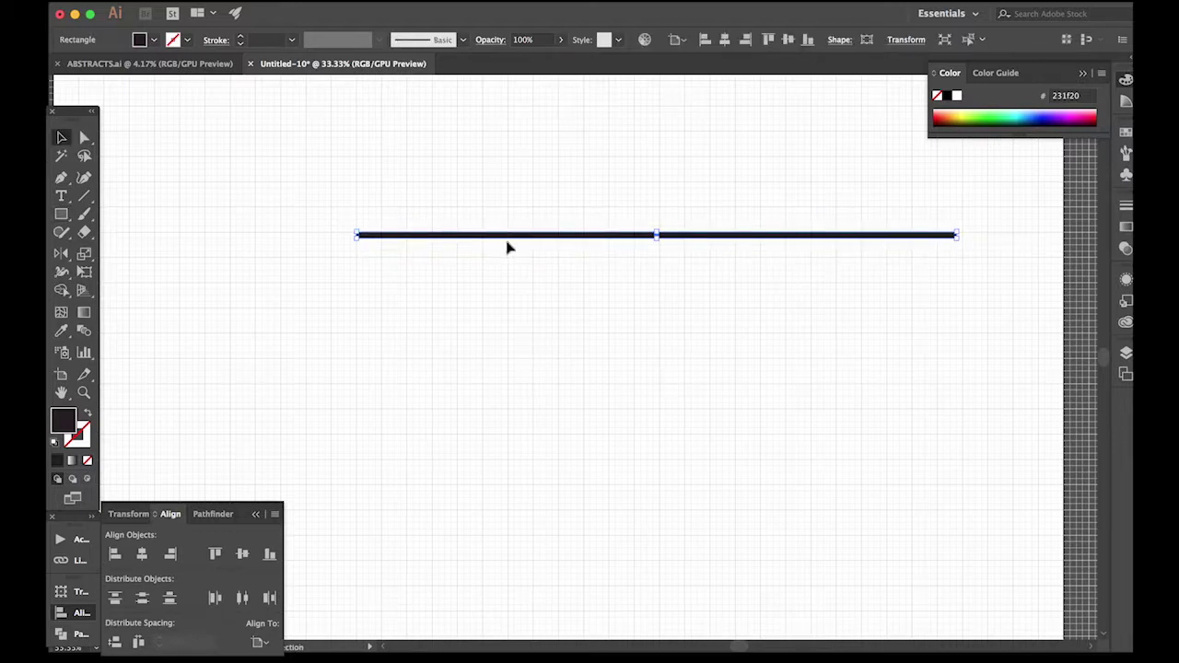
Duplicate the thin bar downward at an even spacing to make a stack of six bars
{"action": "left_click_drag", "start_coordinate": [500, 236], "coordinate": [504, 261]}
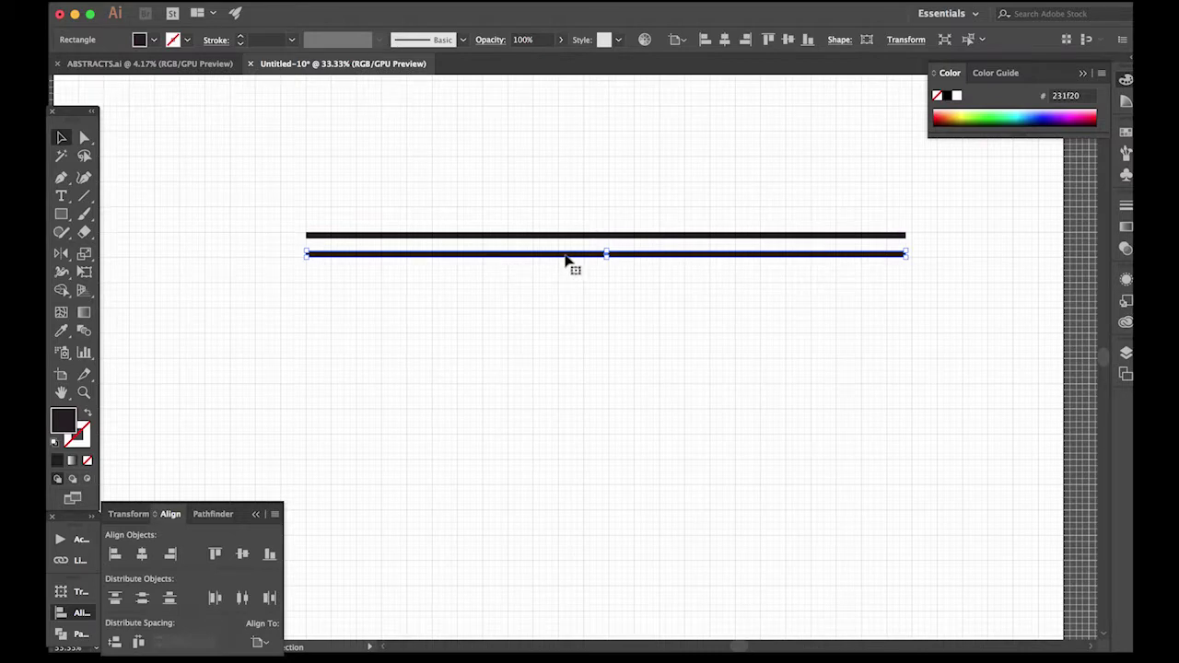
{"action": "left_click_drag", "start_coordinate": [567, 265], "coordinate": [564, 284], "text": "alt"}
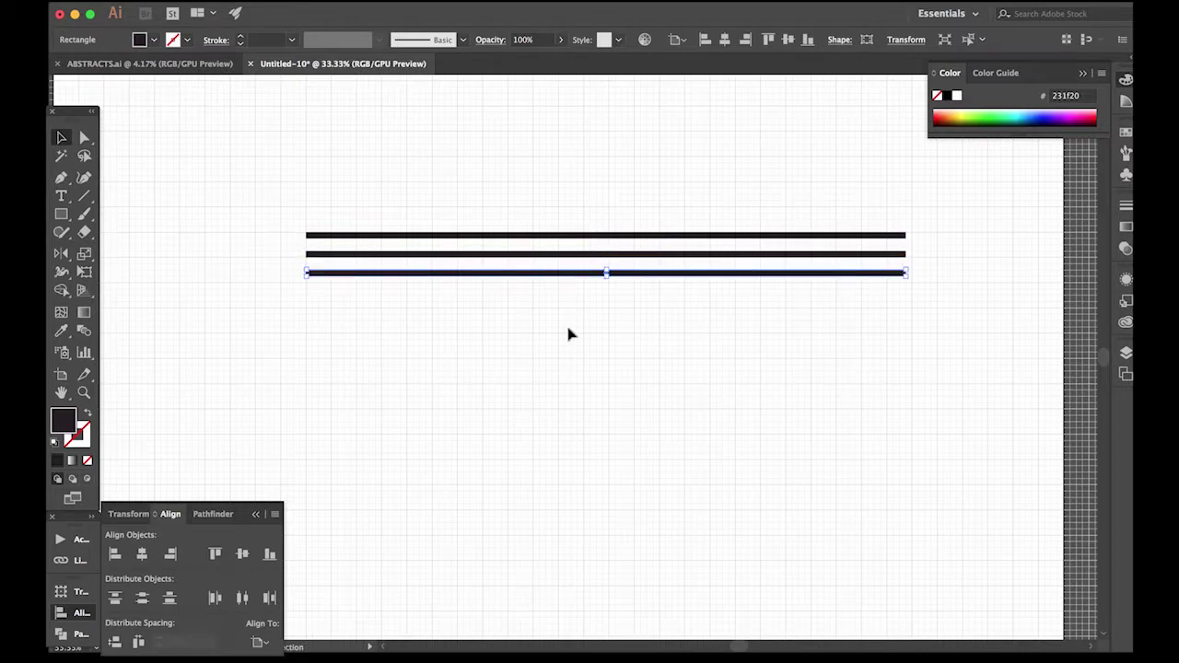
{"action": "key", "text": "ctrl+d"}
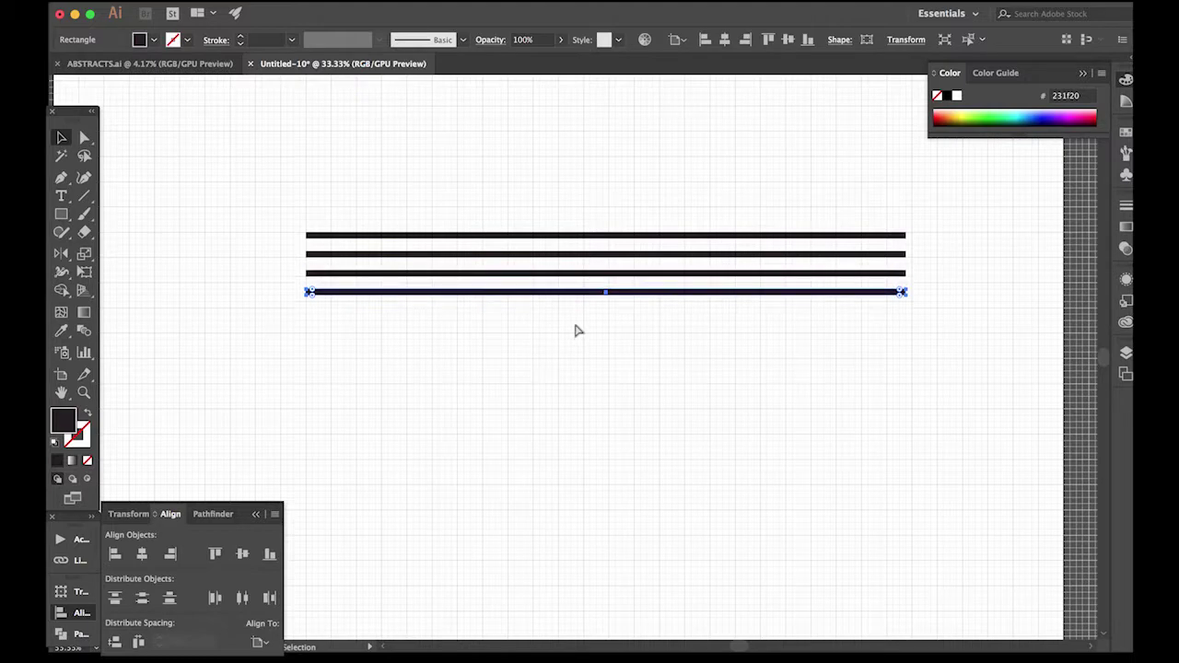
{"action": "key", "text": "ctrl+d"}
{"action": "key", "text": "ctrl+d"}
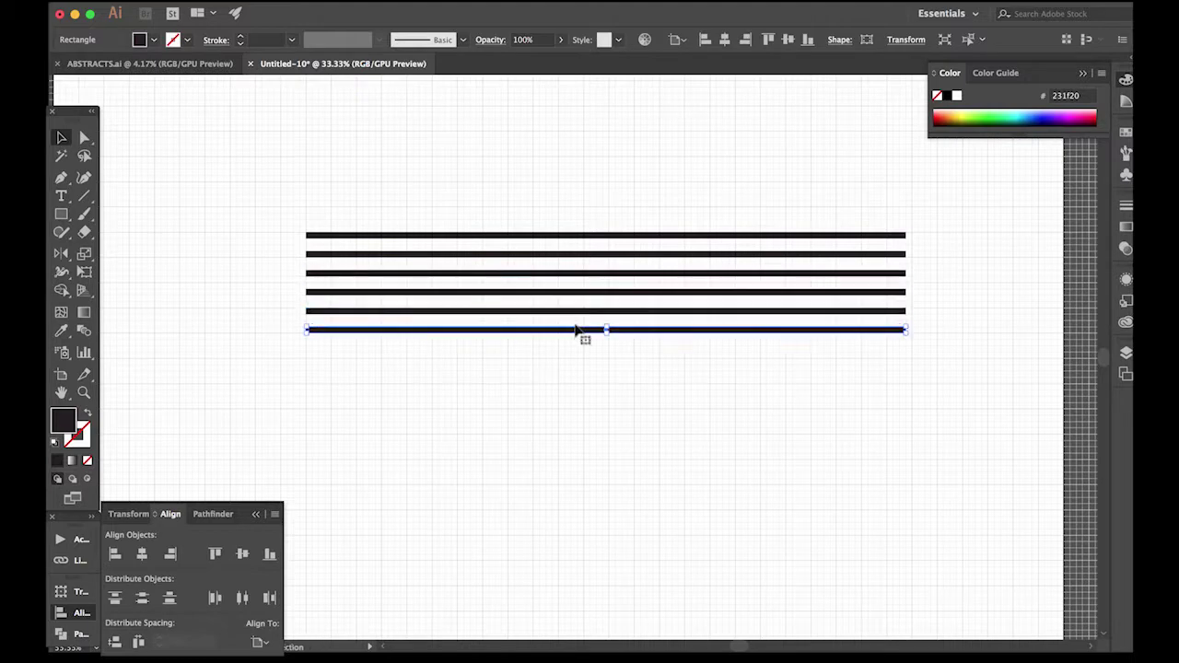
{"action": "left_click", "coordinate": [513, 361]}
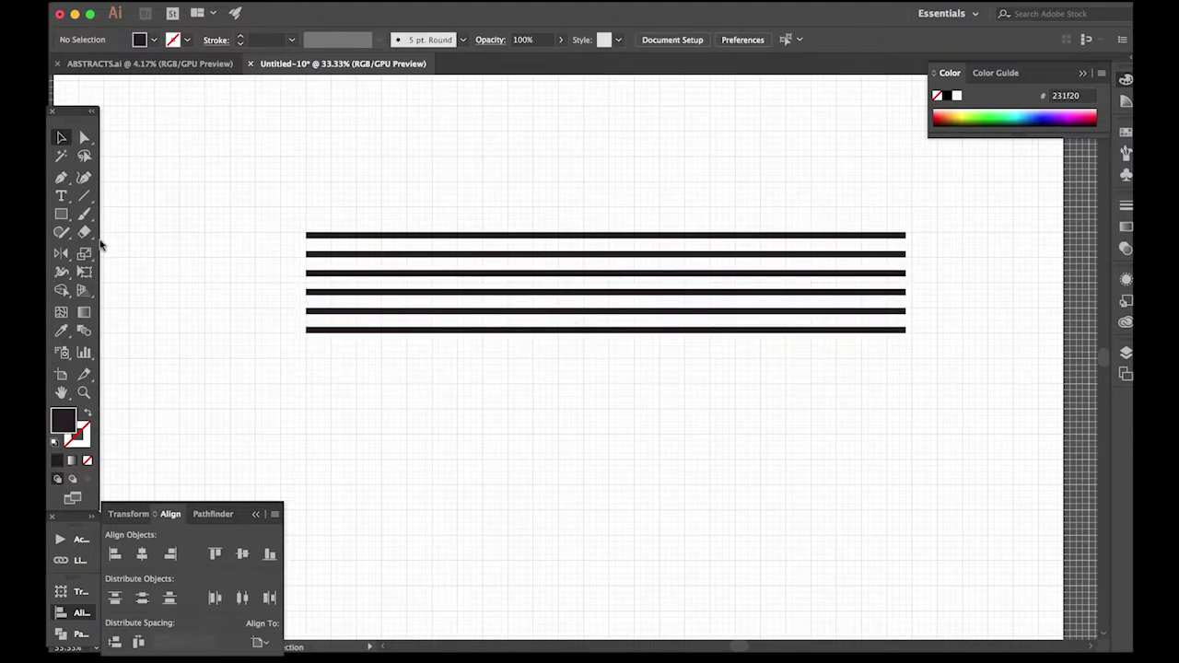
Draw a small square just below the lowest bar, aligned with the bars' left end
{"action": "key", "text": "m"}
{"action": "left_click_drag", "start_coordinate": [306, 342], "coordinate": [324, 359]}
{"action": "left_click", "coordinate": [62, 138]}
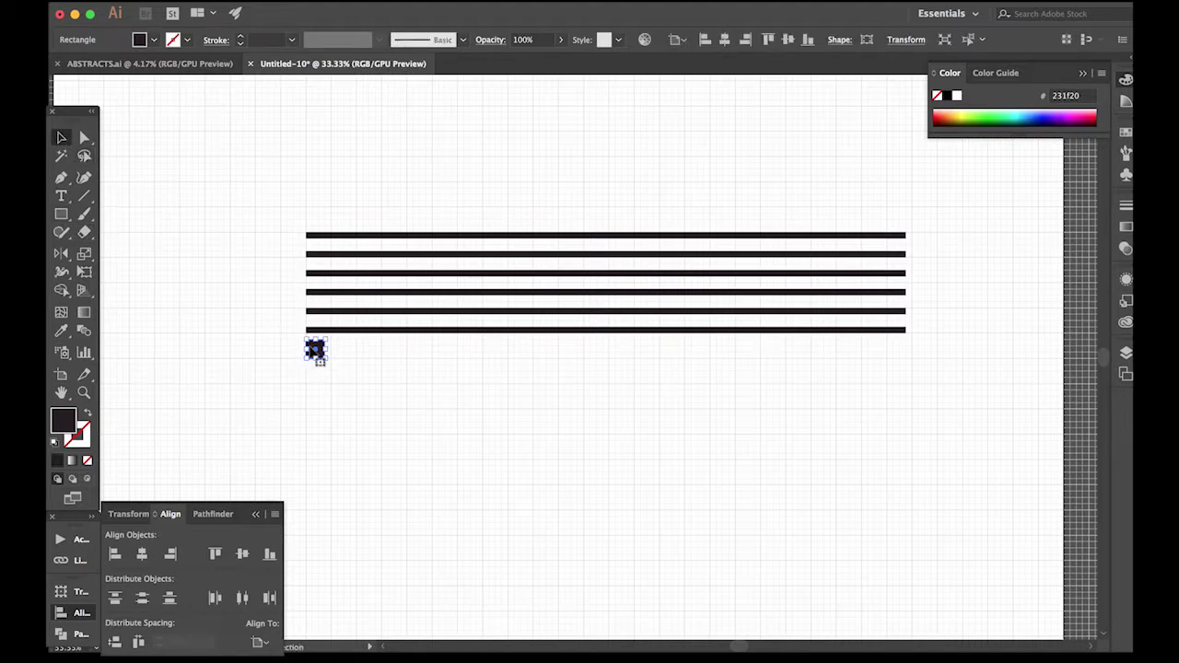
Duplicate the small square to the right at an even spacing to make a row of six squares
{"action": "left_click_drag", "start_coordinate": [315, 349], "coordinate": [340, 353], "text": "alt"}
{"action": "key", "text": "super+d"}
{"action": "key", "text": "super+d"}
{"action": "key", "text": "super+d"}
{"action": "key", "text": "super+d"}
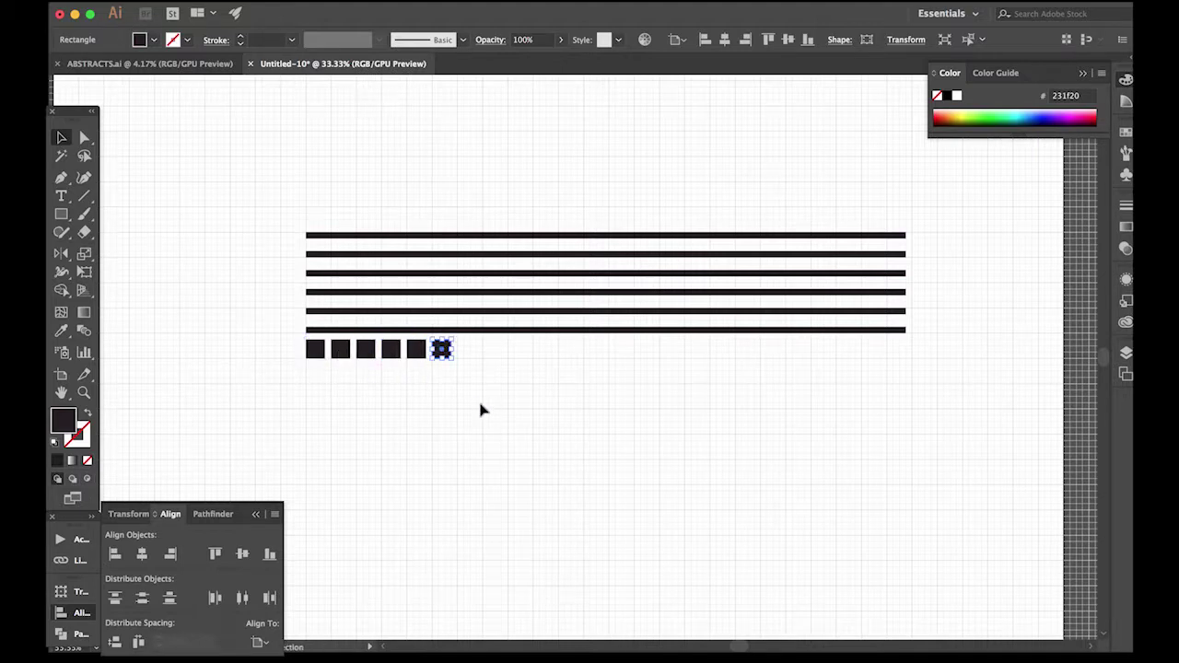
{"action": "left_click", "coordinate": [441, 399]}
Copy the last three squares of the row and place the copy above the top bar near its right end
{"action": "left_click_drag", "start_coordinate": [447, 393], "coordinate": [392, 348]}
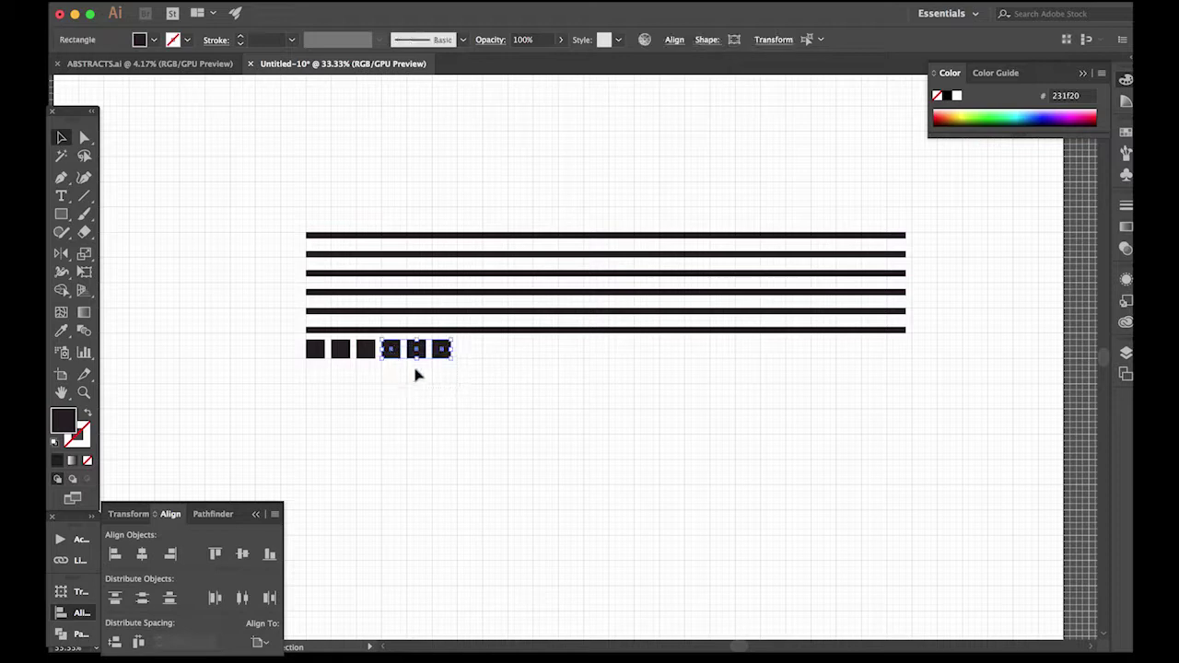
{"action": "key", "text": "super+c"}
{"action": "key", "text": "super+v"}
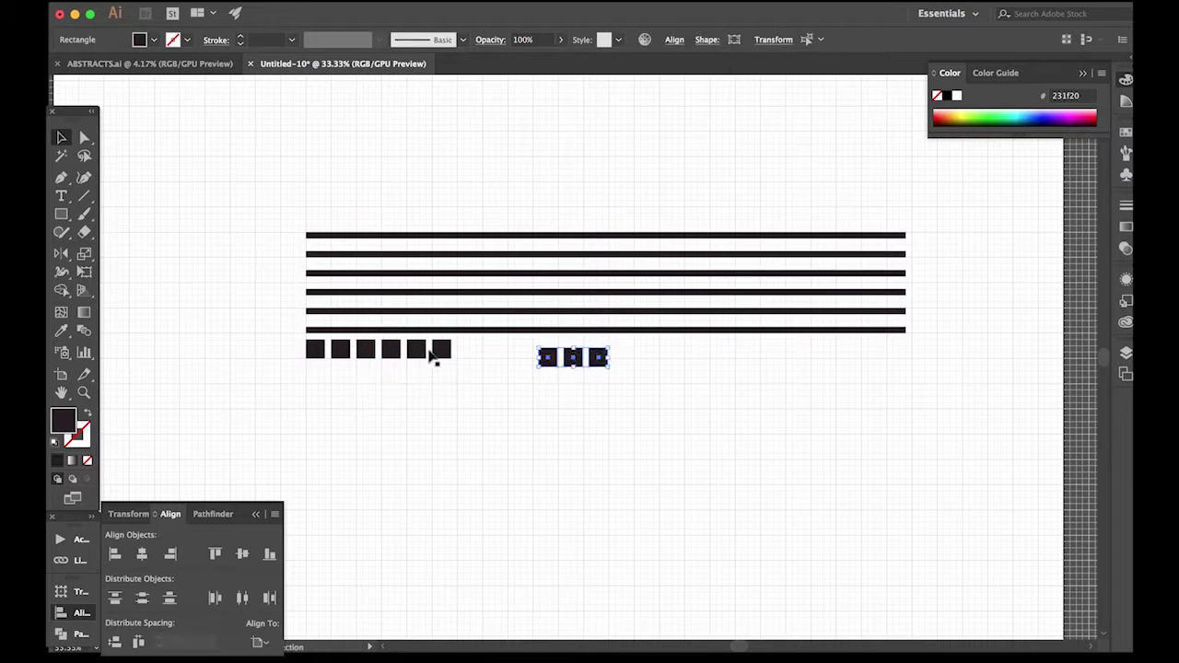
{"action": "left_click_drag", "start_coordinate": [573, 357], "coordinate": [803, 222]}
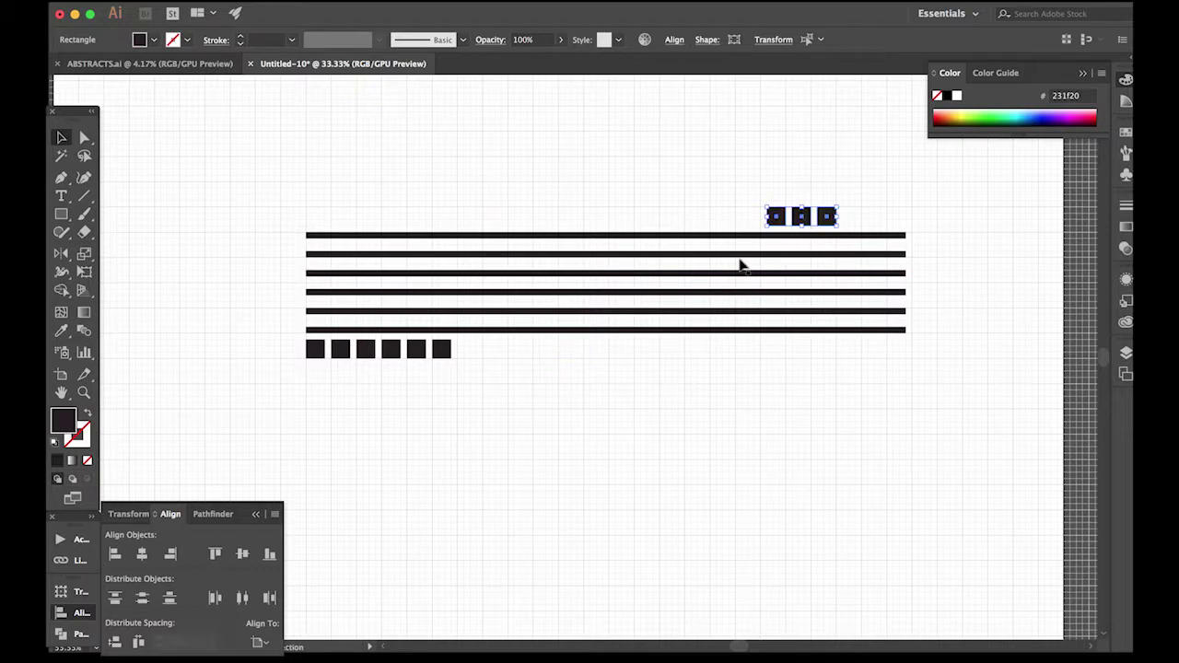
Paste the three squares again, turn them vertical and duplicate them into two columns left of the bars
{"action": "key", "text": "super+v"}
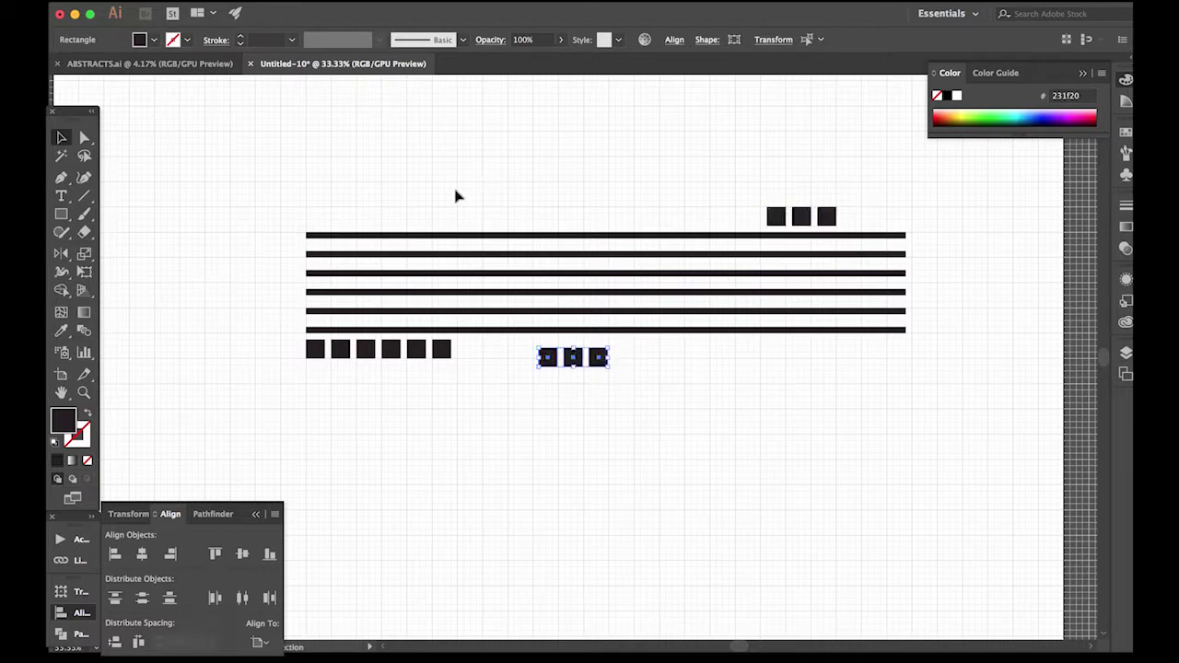
{"action": "left_click_drag", "start_coordinate": [575, 362], "coordinate": [290, 309]}
{"action": "mouse_move", "coordinate": [259, 242]}
{"action": "left_mouse_down"}
{"action": "mouse_move", "coordinate": [289, 245]}
{"action": "mouse_move", "coordinate": [273, 247]}
{"action": "left_mouse_up"}
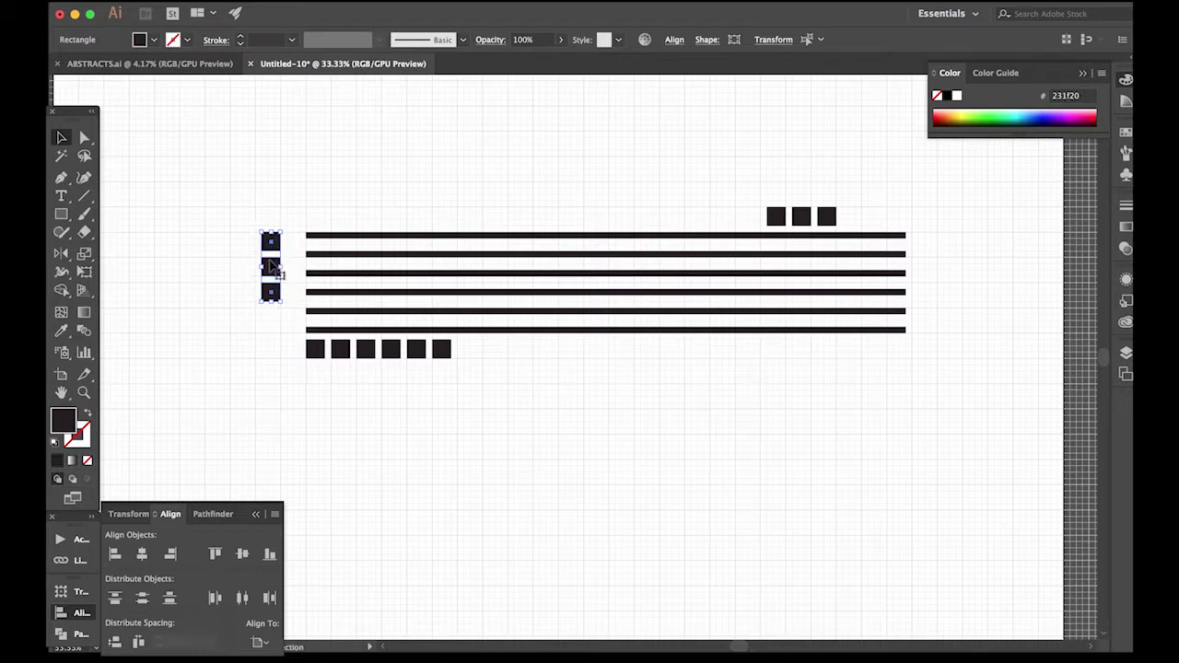
{"action": "left_click_drag", "start_coordinate": [269, 266], "coordinate": [239, 266]}
{"action": "left_click", "coordinate": [556, 419]}
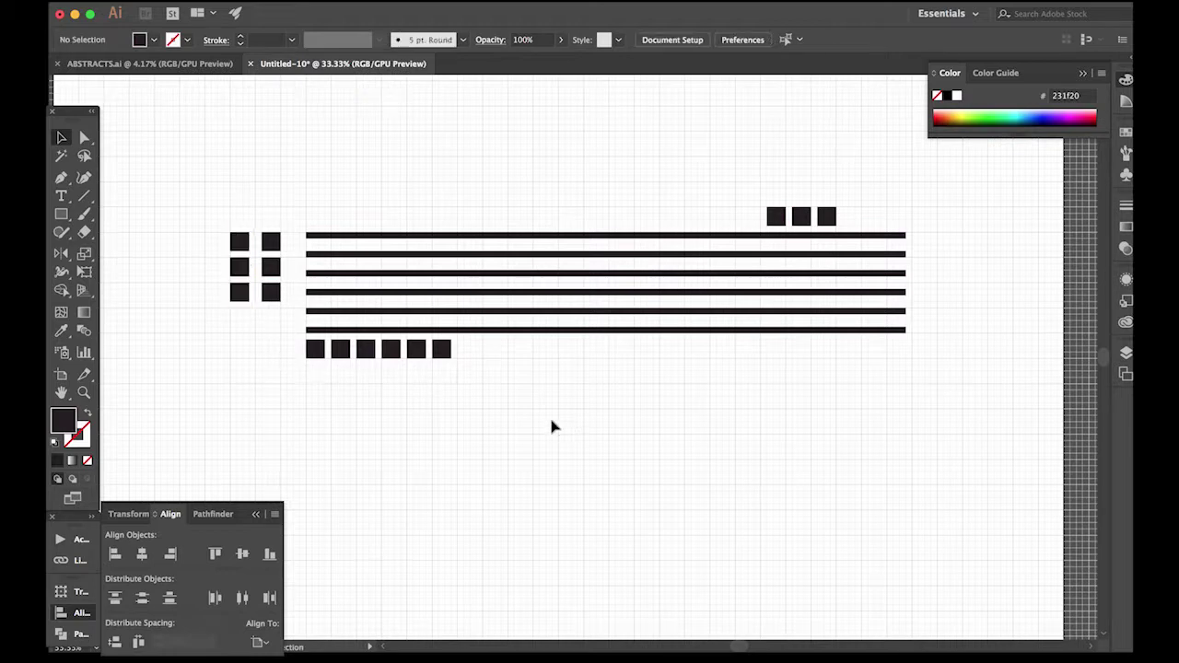
Draw a larger square below the bars and round its upper-right corner to a radius of about 63 px
{"action": "left_click", "coordinate": [60, 214]}
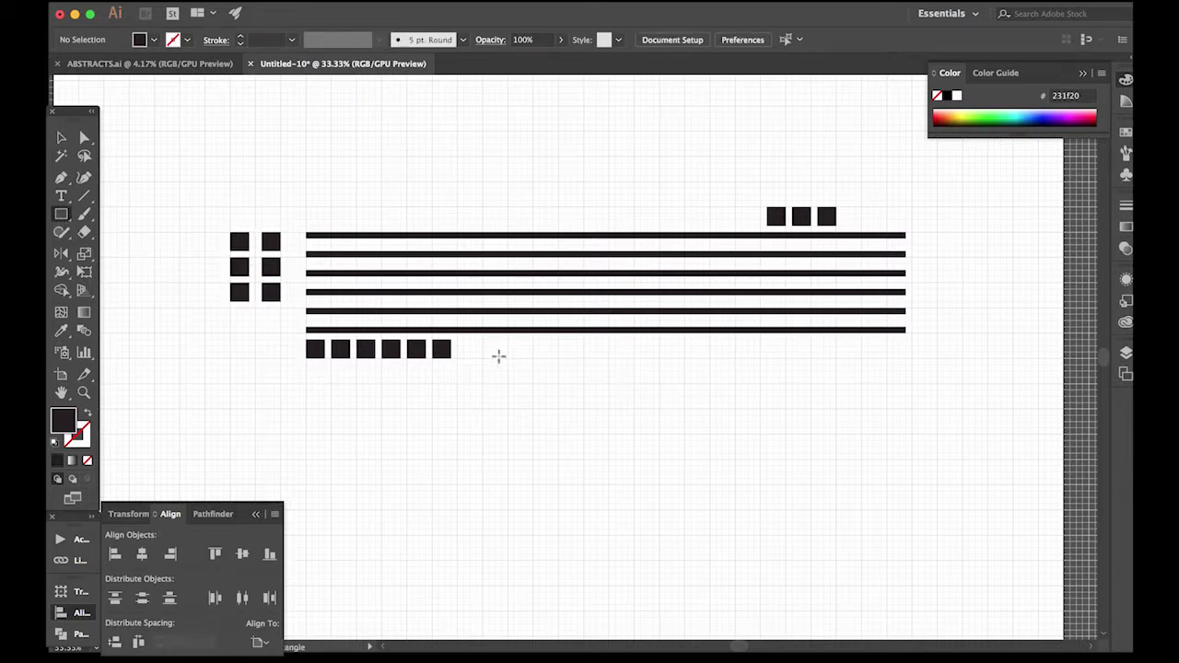
{"action": "left_click_drag", "start_coordinate": [484, 360], "coordinate": [557, 434]}
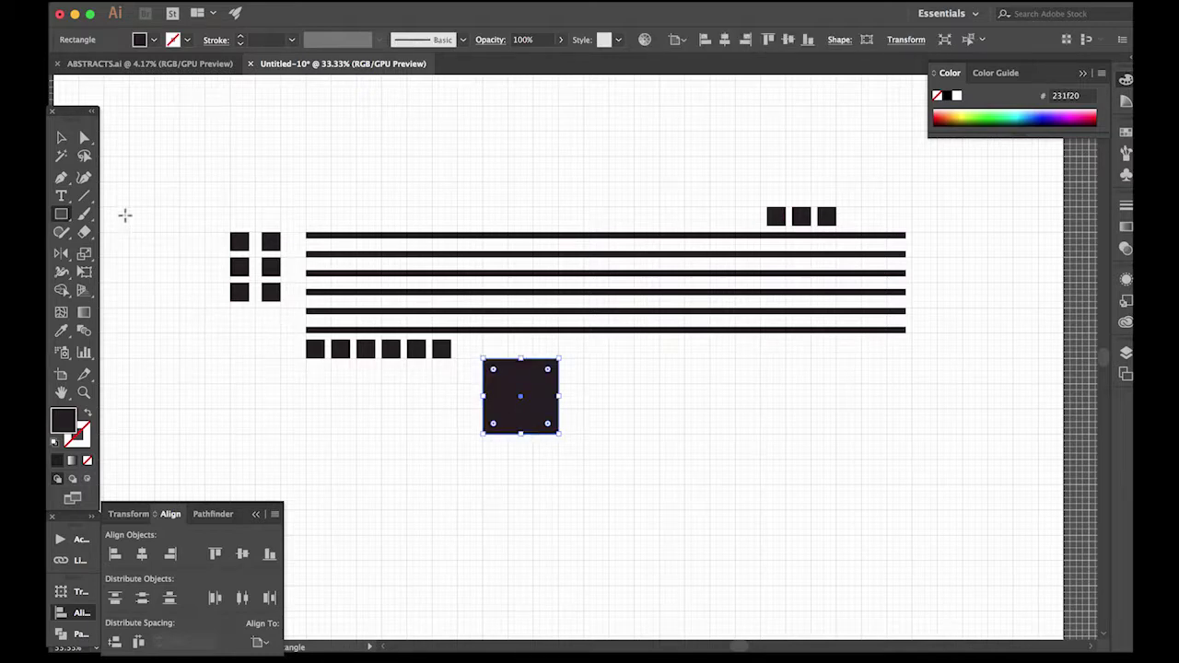
{"action": "left_click", "coordinate": [83, 138]}
{"action": "left_click", "coordinate": [703, 435]}
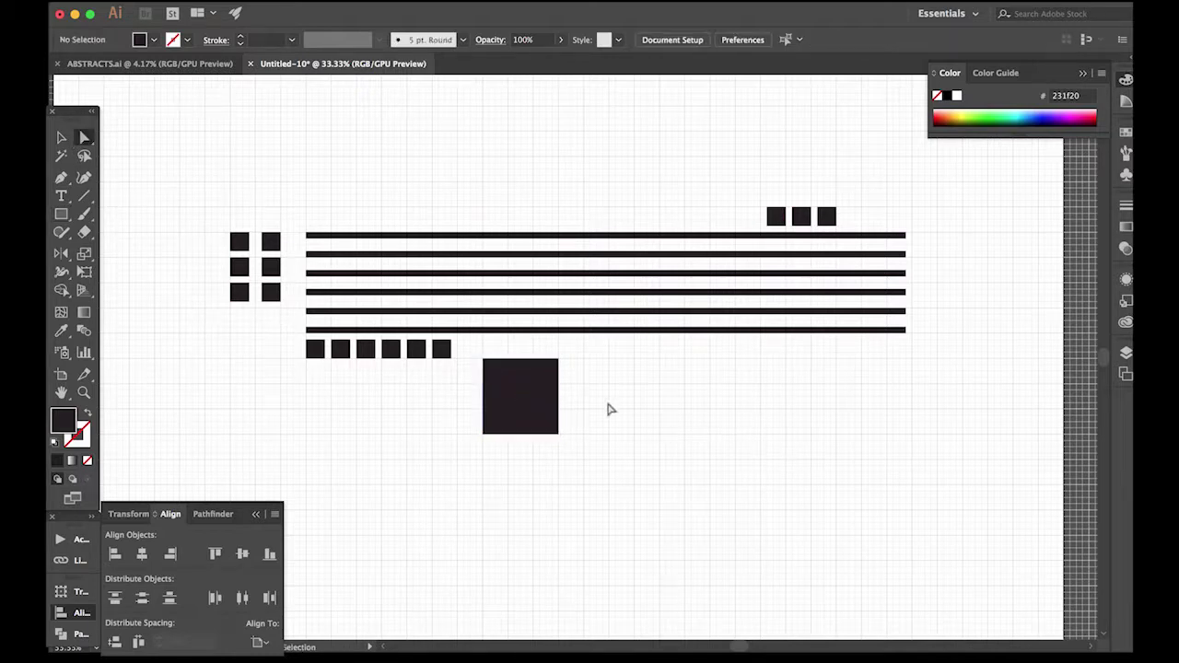
{"action": "left_click", "coordinate": [555, 370]}
{"action": "left_click_drag", "start_coordinate": [547, 371], "coordinate": [542, 376]}
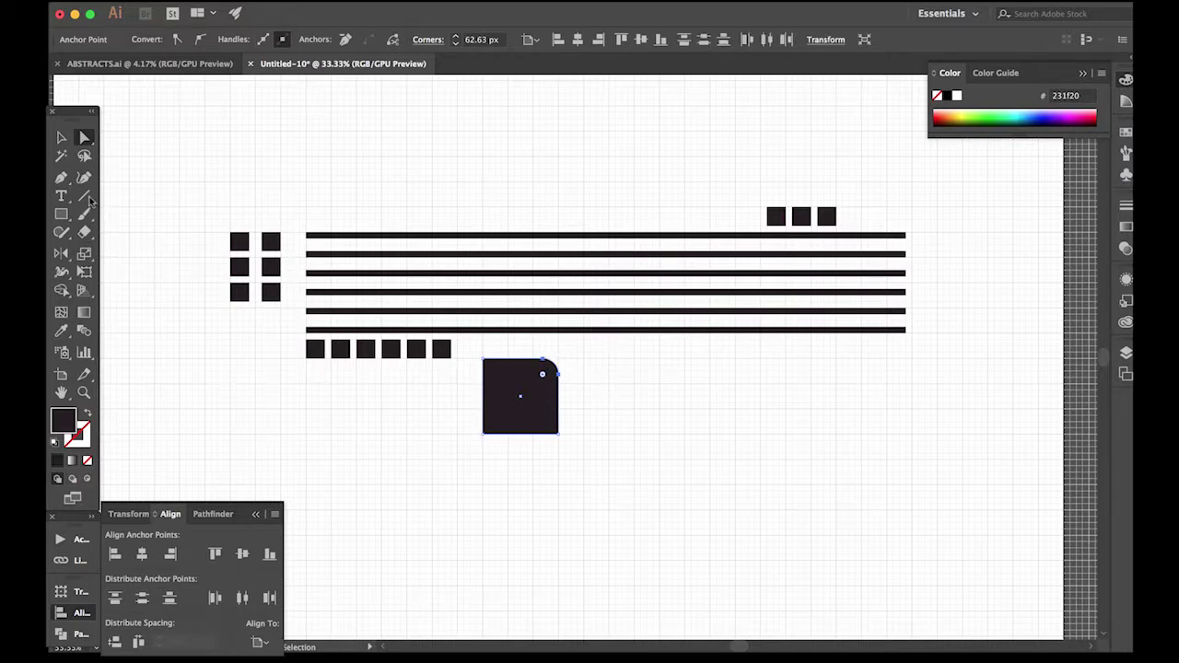
Bevel the large square's lower-left corner by adding an anchor point on its left edge and moving the corner point right
{"action": "left_click_drag", "start_coordinate": [61, 177], "coordinate": [138, 194]}
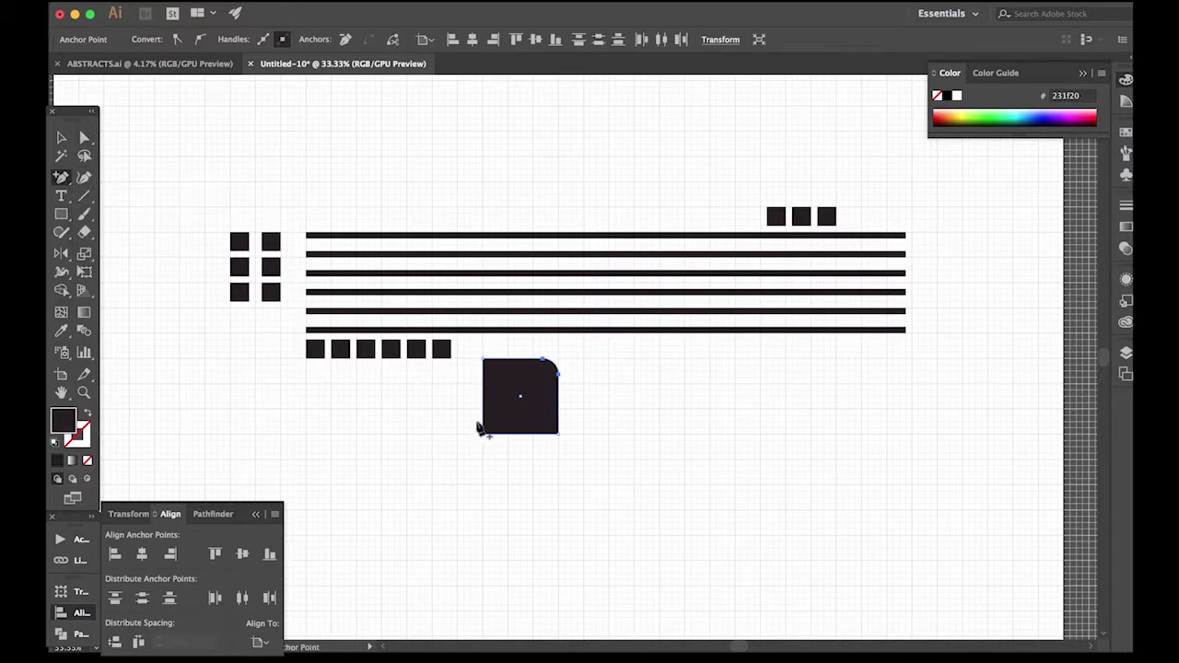
{"action": "left_click", "coordinate": [482, 415]}
{"action": "left_click", "coordinate": [84, 137]}
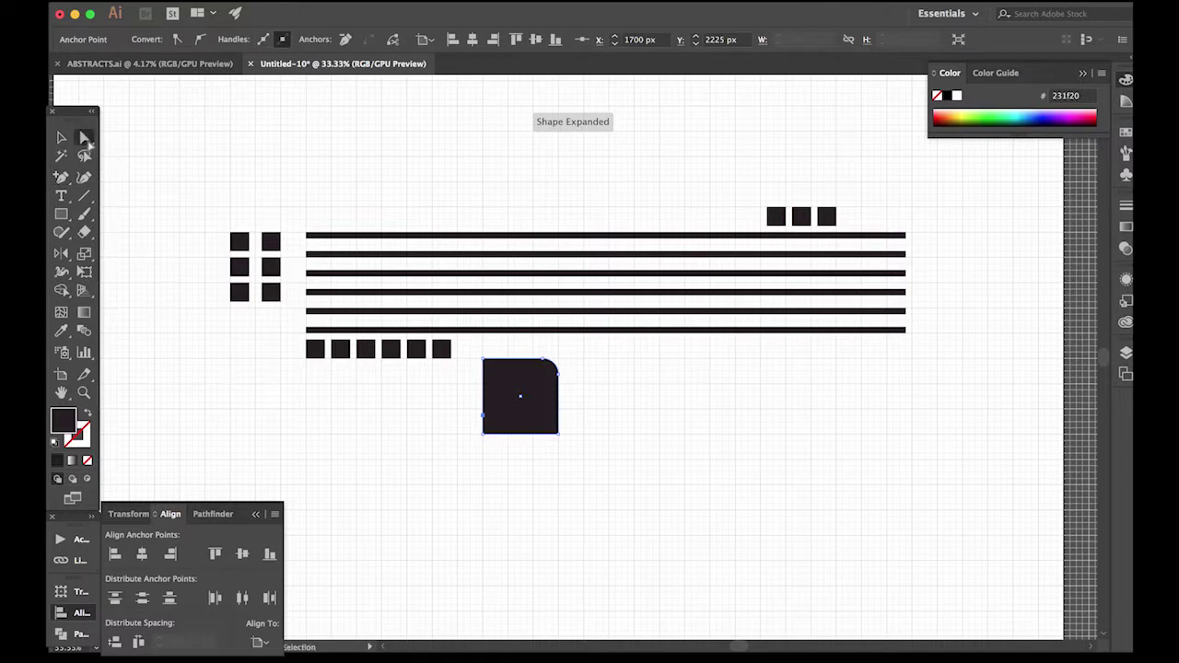
{"action": "left_click", "coordinate": [485, 434]}
{"action": "left_click_drag", "start_coordinate": [485, 434], "coordinate": [498, 434]}
{"action": "left_click", "coordinate": [528, 489]}
Place a scaled-down duplicate of the bevelled shape beside its right edge, level with its top
{"action": "left_click", "coordinate": [60, 138]}
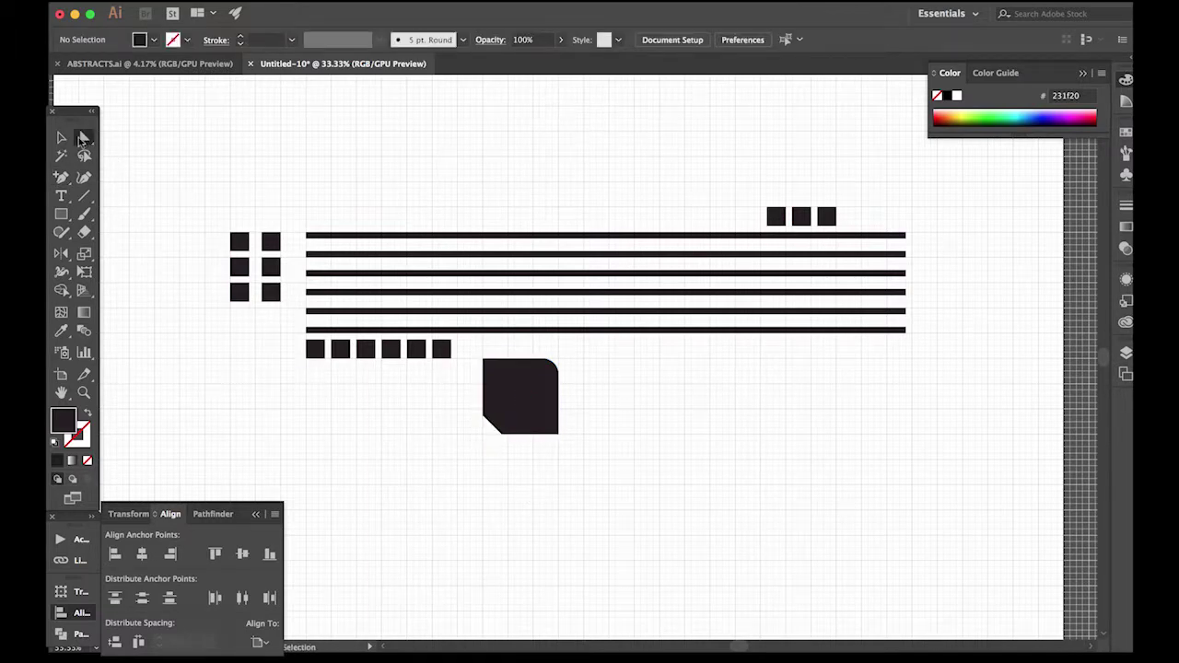
{"action": "left_click_drag", "start_coordinate": [520, 382], "coordinate": [610, 405]}
{"action": "left_click", "coordinate": [650, 446]}
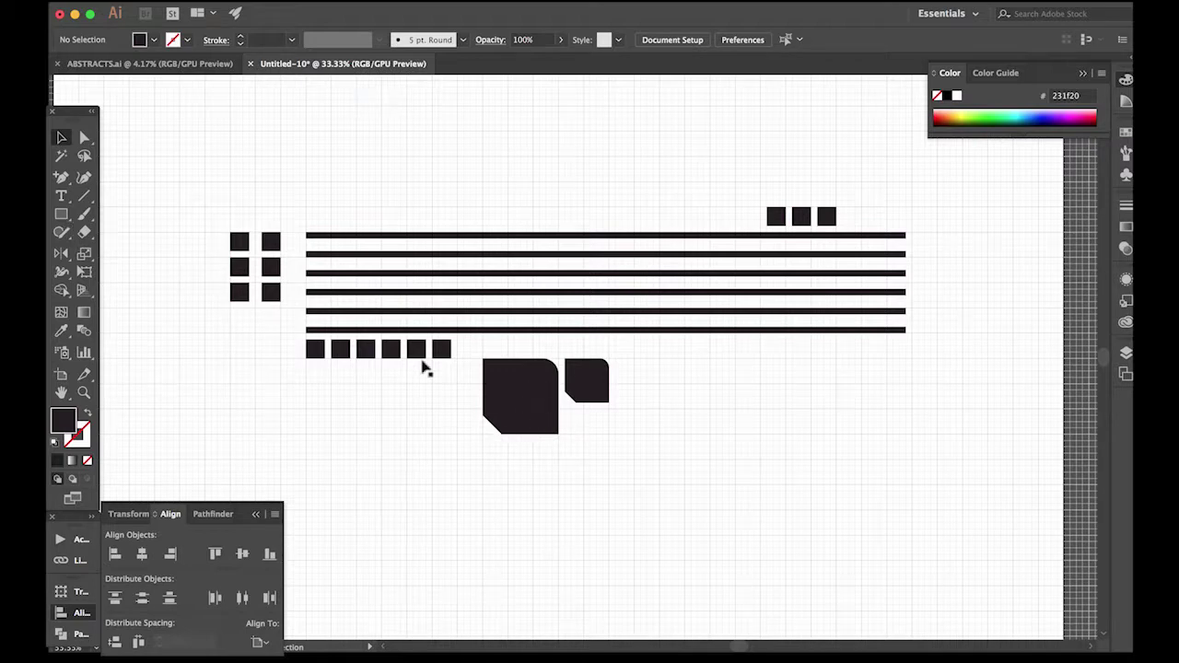
Draw a narrow vertical rectangle inside the large bevelled shape near its right edge
{"action": "left_click", "coordinate": [61, 215]}
{"action": "left_click_drag", "start_coordinate": [547, 376], "coordinate": [538, 430]}
{"action": "left_click", "coordinate": [62, 139]}
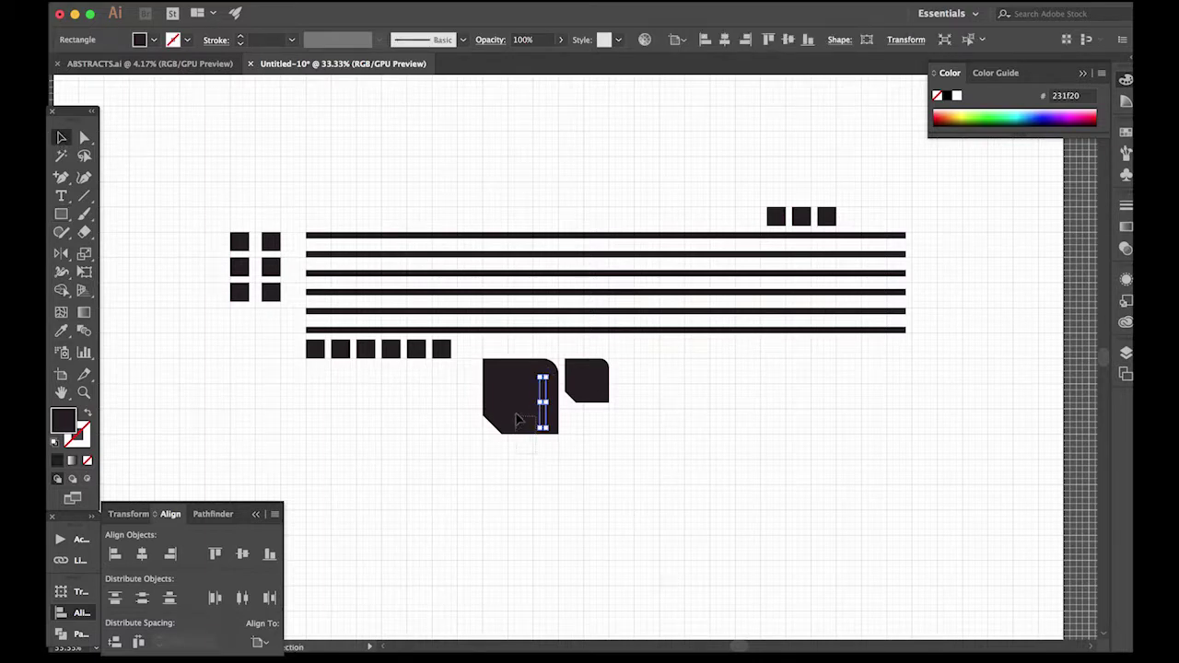
Cut the narrow vertical rectangle out of the large bevelled shape with Minus Front
{"action": "left_click", "coordinate": [553, 422], "text": "shift"}
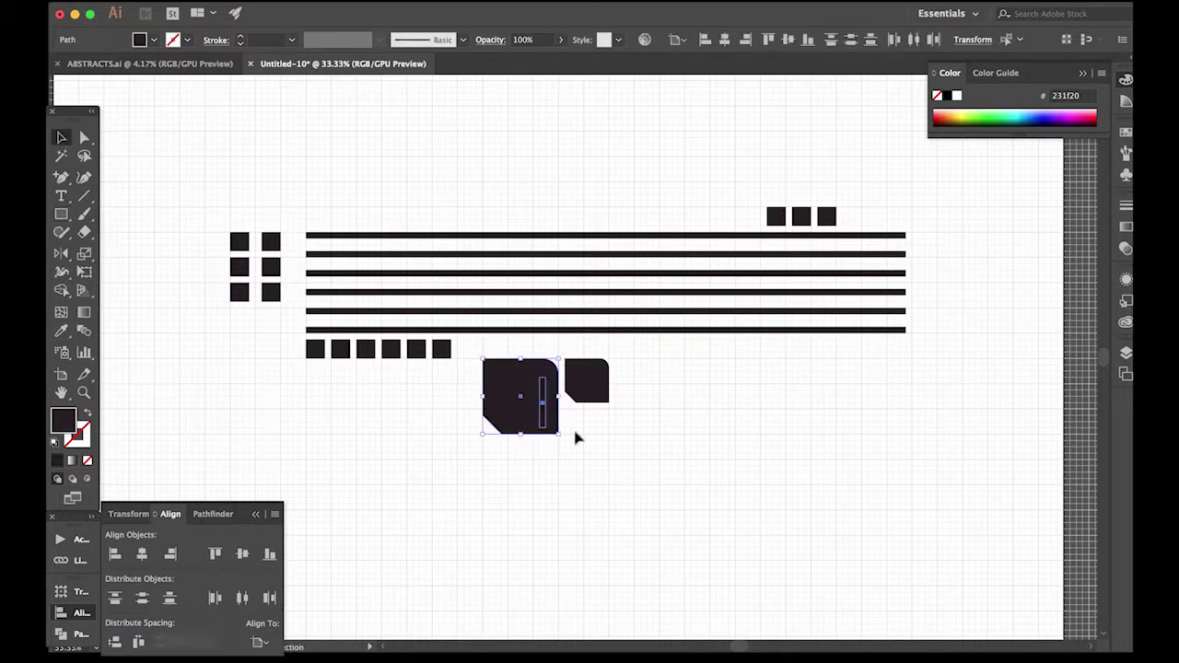
{"action": "left_click", "coordinate": [213, 514]}
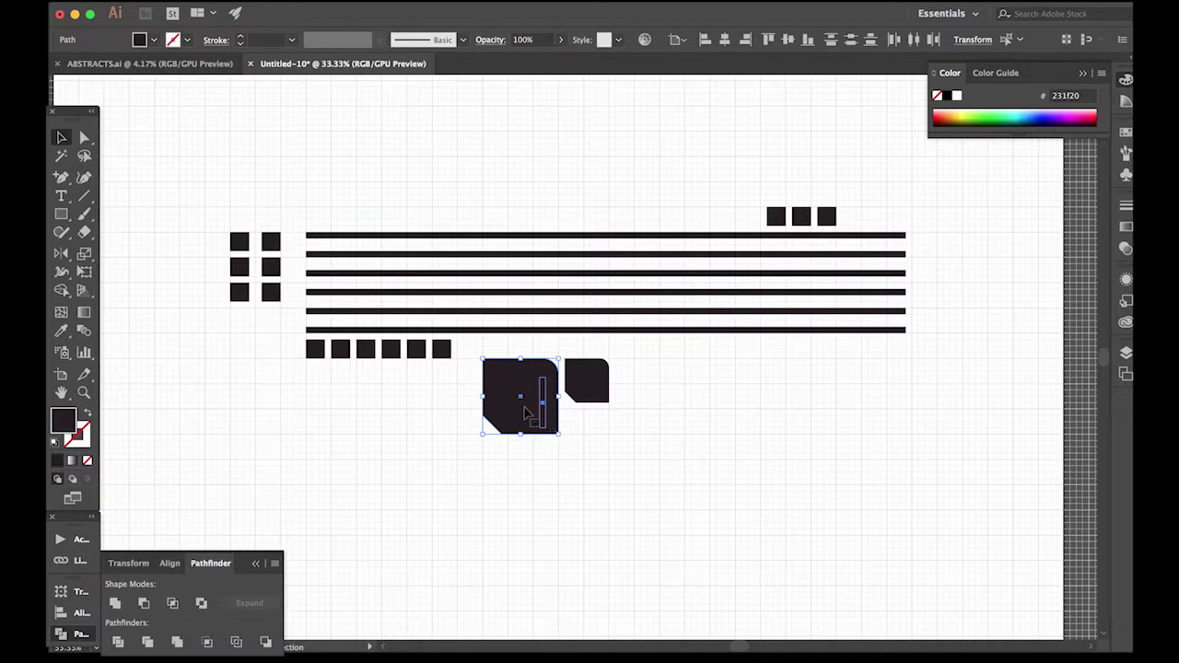
{"action": "left_click", "coordinate": [144, 602]}
{"action": "left_click", "coordinate": [555, 472]}
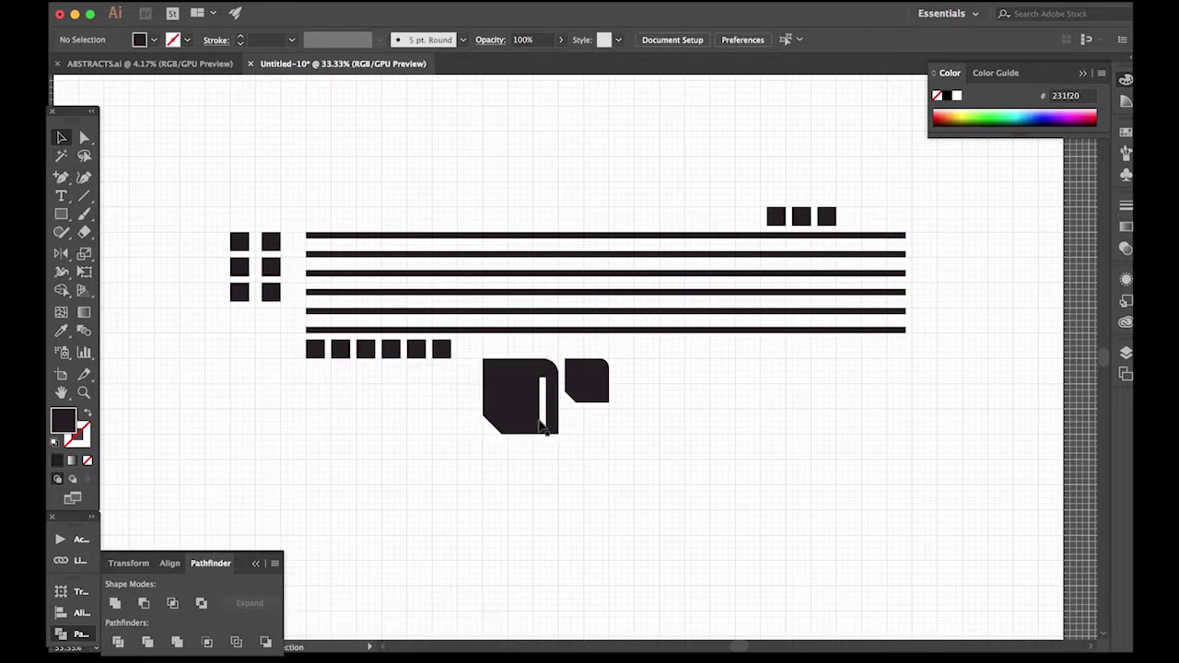
{"action": "left_click", "coordinate": [542, 423]}
{"action": "left_click", "coordinate": [616, 477]}
Draw a thin horizontal rectangle near the top of the small bevelled shape and cut it out with Minus Front
{"action": "left_click", "coordinate": [63, 215]}
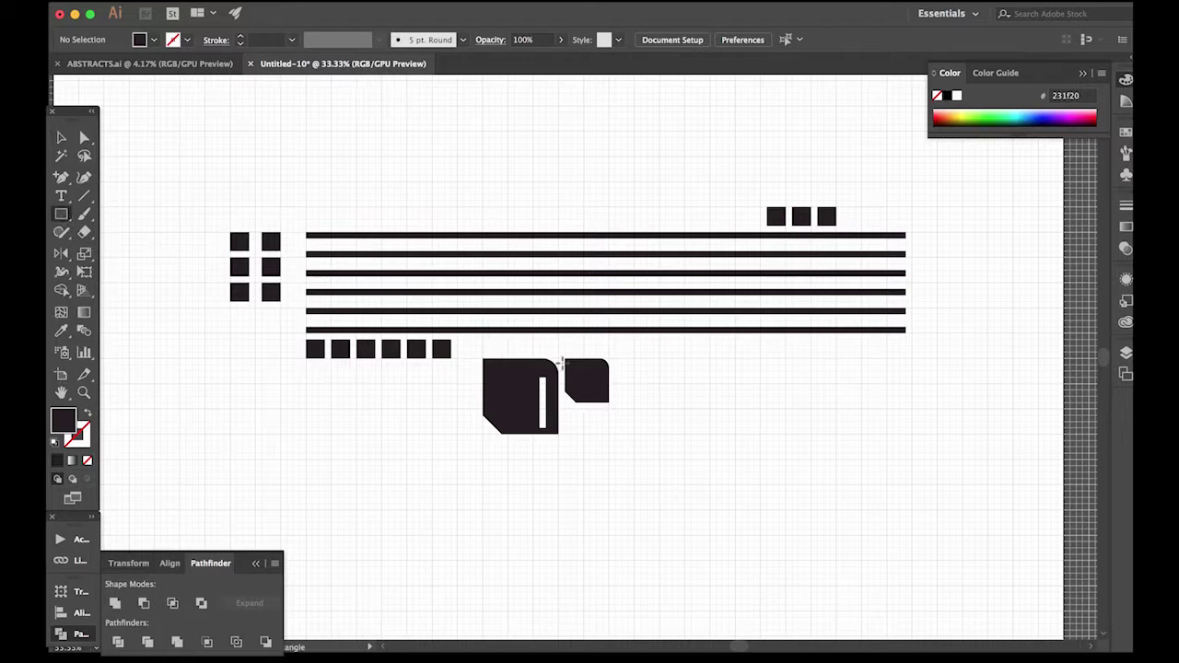
{"action": "mouse_move", "coordinate": [593, 367]}
{"action": "left_mouse_down"}
{"action": "mouse_move", "coordinate": [605, 373]}
{"action": "mouse_move", "coordinate": [584, 367]}
{"action": "left_mouse_up"}
{"action": "left_click", "coordinate": [62, 138]}
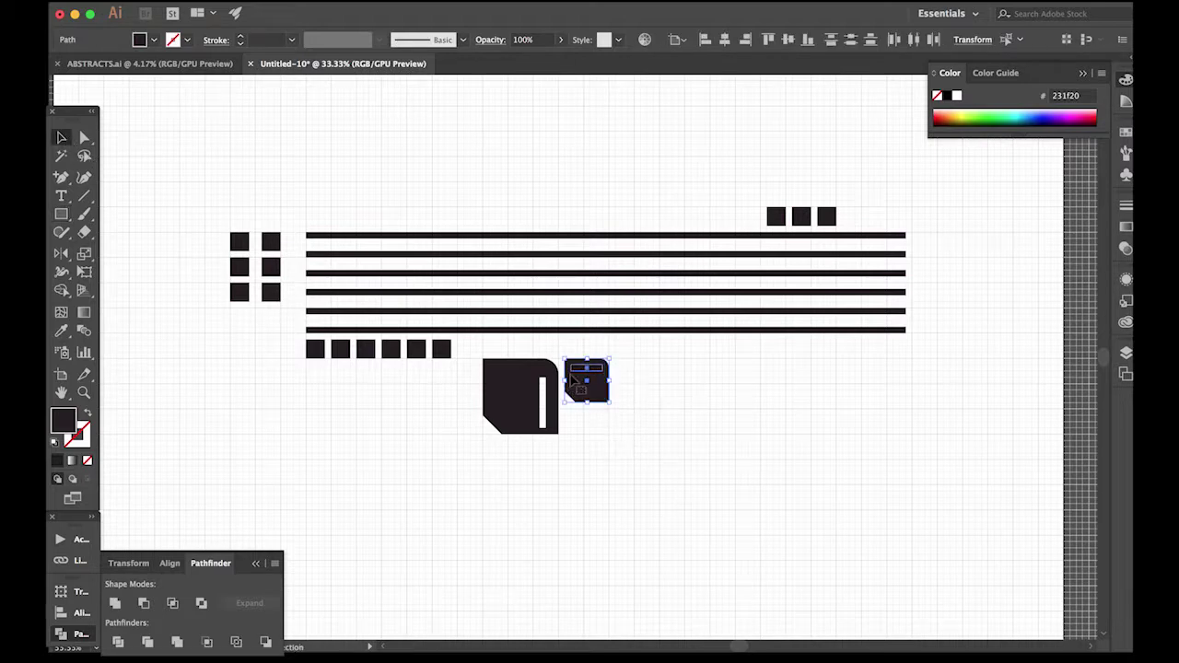
{"action": "left_click", "coordinate": [144, 603]}
{"action": "left_click", "coordinate": [321, 522]}
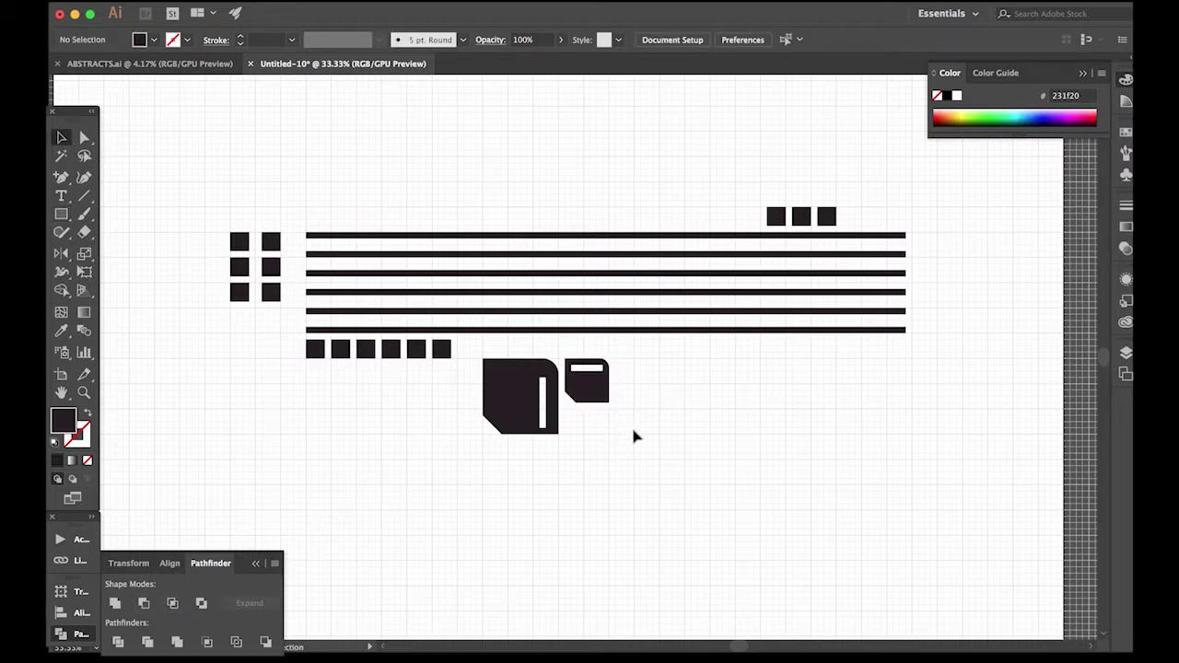
Duplicate the small cut-out shape above the left end of the bars and repeat it into an evenly spaced row of five
{"action": "left_click_drag", "start_coordinate": [594, 392], "coordinate": [395, 218], "text": "alt"}
{"action": "key", "text": "super+d"}
{"action": "key", "text": "super+d"}
{"action": "key", "text": "super+d"}
{"action": "left_click", "coordinate": [776, 450]}
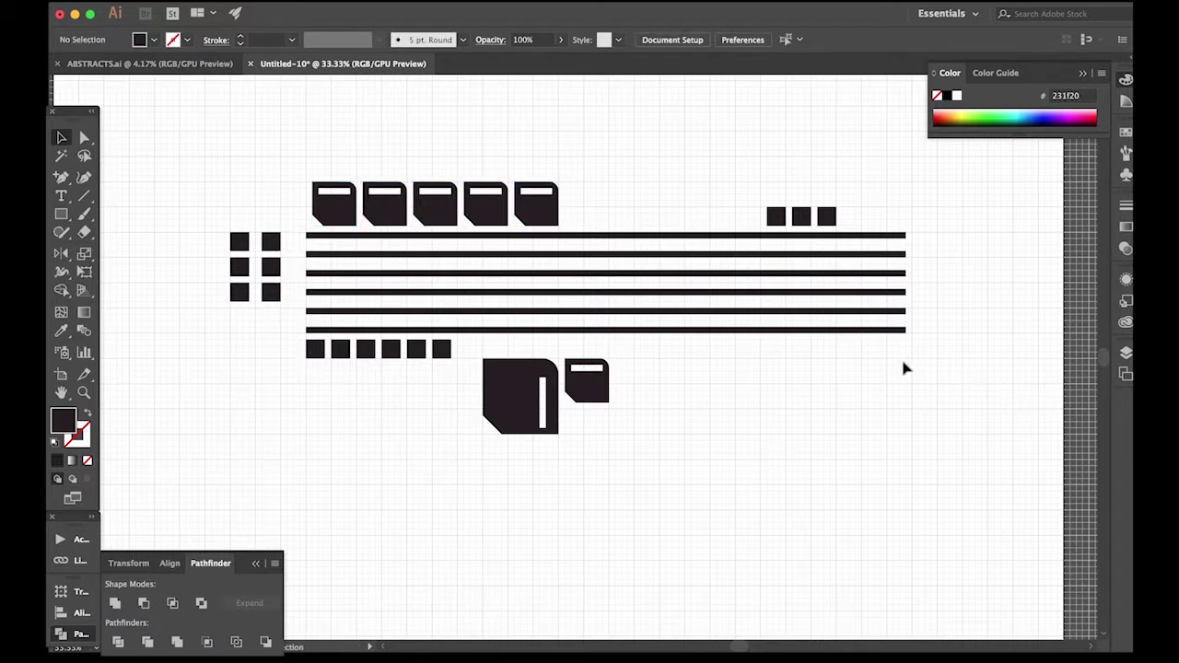
Shorten the two lowest long bars from their right ends, and the second and third bars by a smaller amount
{"action": "key", "text": "super+equal"}
{"action": "key", "text": "super+equal"}
{"action": "scroll", "coordinate": [898, 369], "scroll_direction": "right", "scroll_amount": 5}
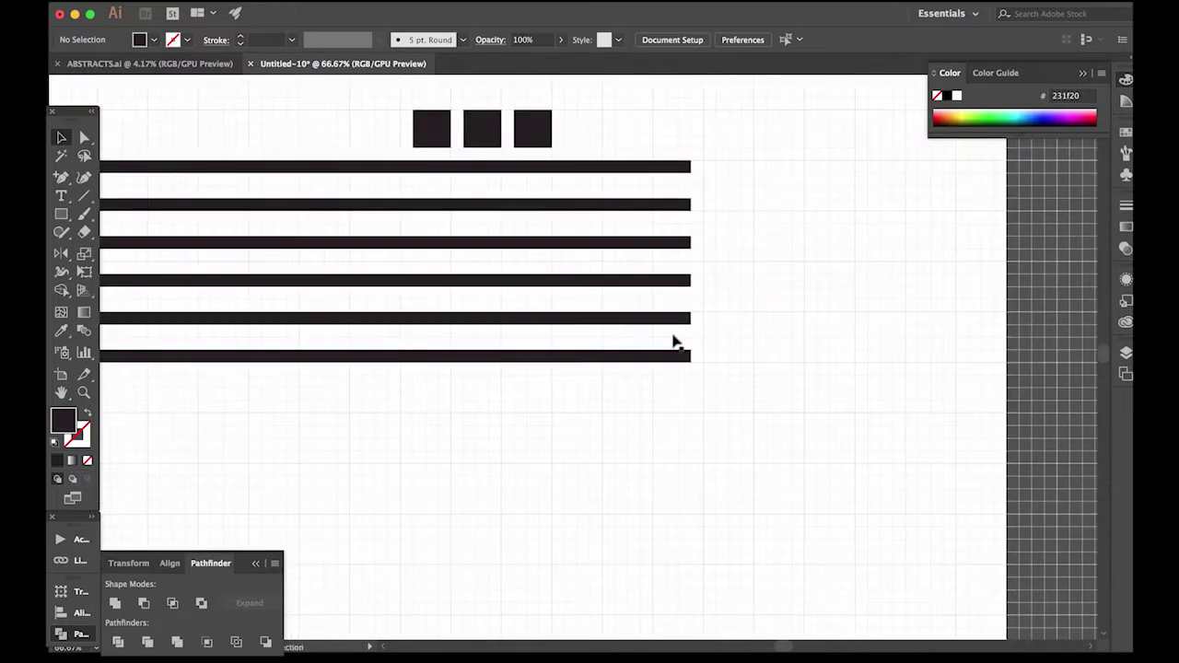
{"action": "left_click_drag", "start_coordinate": [691, 367], "coordinate": [286, 327]}
{"action": "key", "text": "super+minus"}
{"action": "key", "text": "super+minus"}
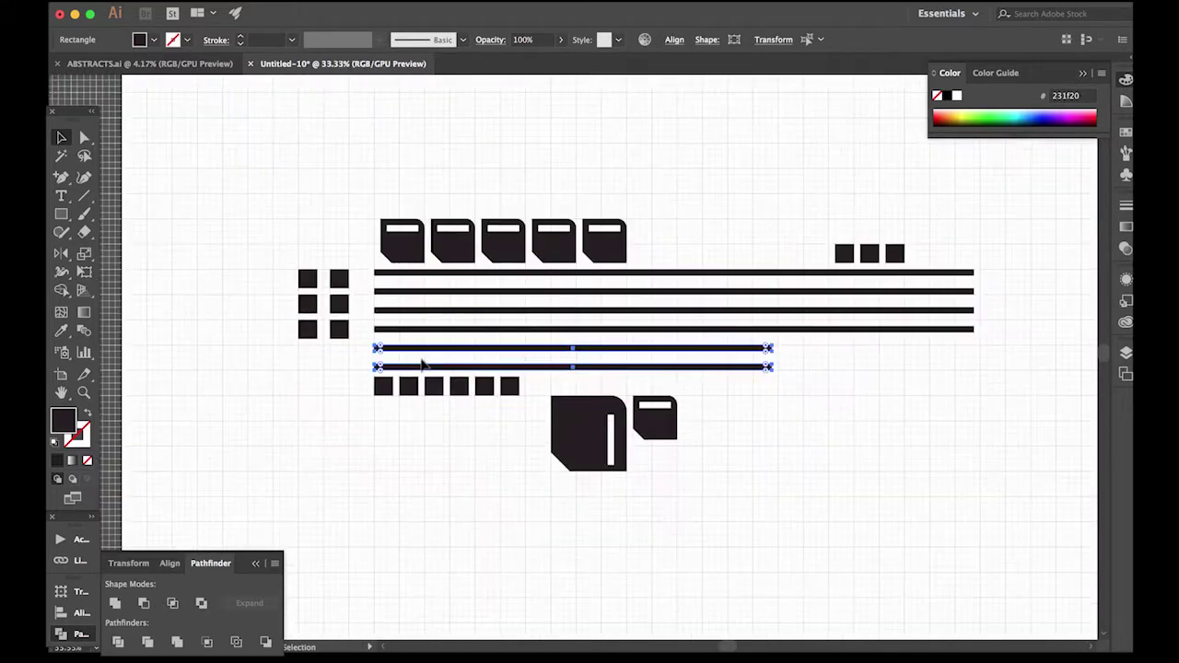
{"action": "left_click_drag", "start_coordinate": [771, 356], "coordinate": [729, 356]}
{"action": "left_click_drag", "start_coordinate": [1000, 293], "coordinate": [854, 304]}
{"action": "left_click", "coordinate": [879, 446]}
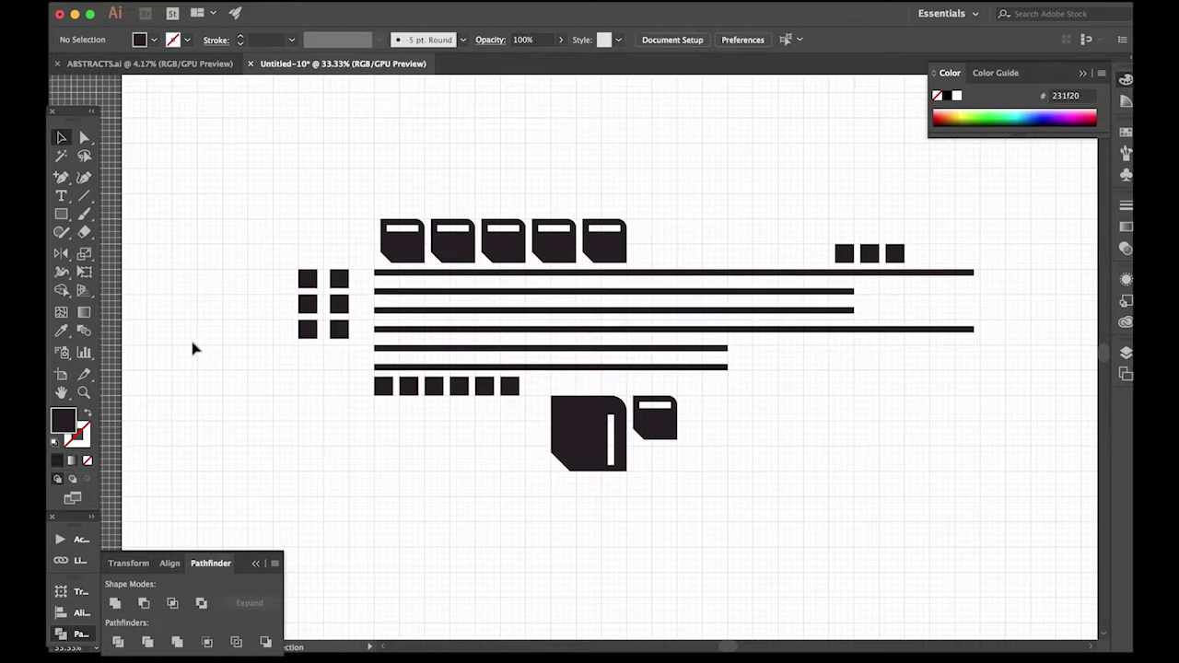
Draw a tall narrow vertical bar just right of the two lowest bars, below the fourth bar
{"action": "key", "text": "m"}
{"action": "left_click_drag", "start_coordinate": [740, 339], "coordinate": [753, 433]}
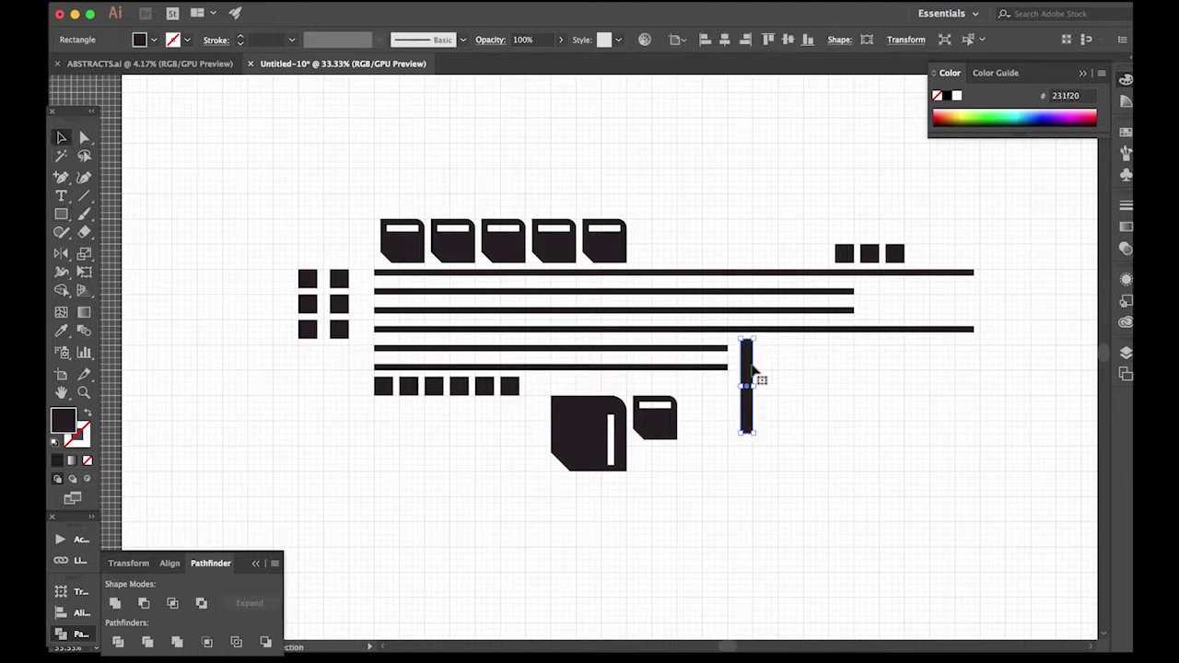
{"action": "left_click_drag", "start_coordinate": [750, 370], "coordinate": [774, 372]}
{"action": "key", "text": "Right"}
{"action": "key", "text": "Right"}
{"action": "key", "text": "Right"}
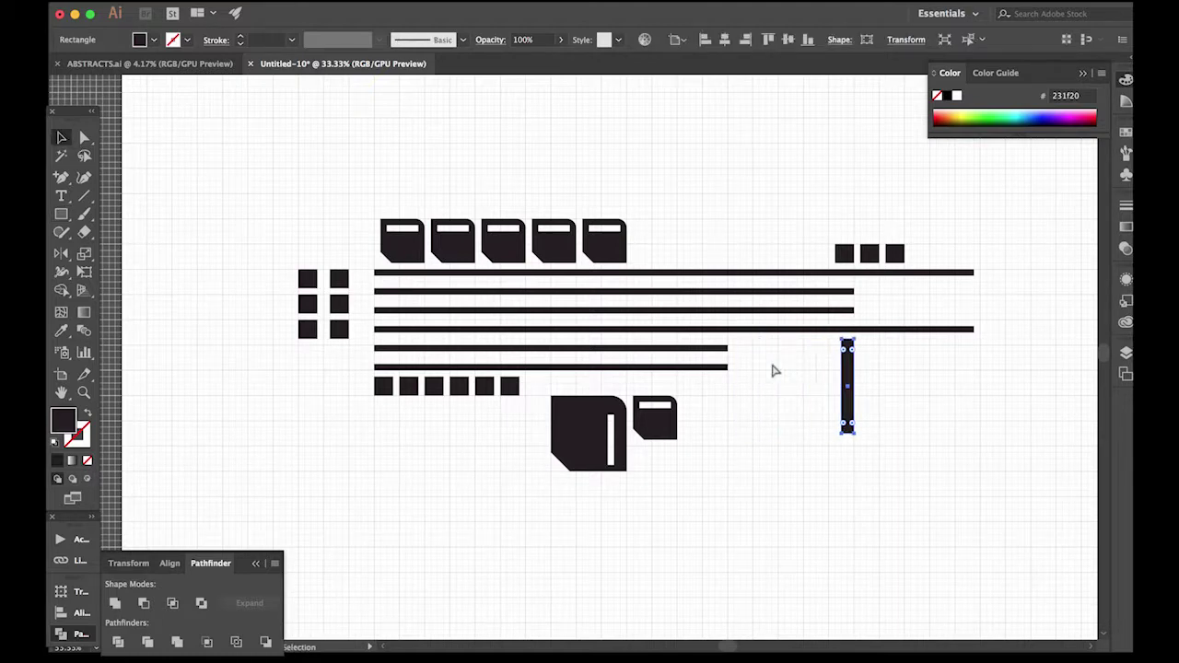
{"action": "key", "text": "Left"}
{"action": "key", "text": "Left"}
{"action": "key", "text": "Left"}
{"action": "key", "text": "Left"}
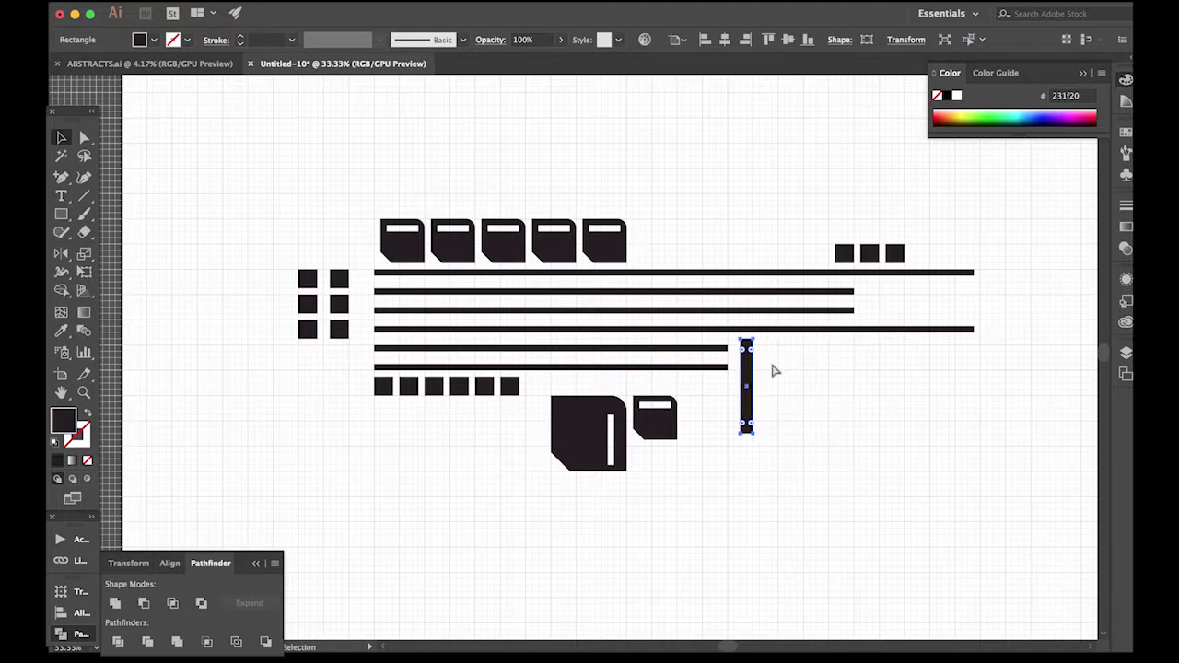
Duplicate the vertical bar to the right and repeat the copy into an evenly spaced row of six
{"action": "left_click_drag", "start_coordinate": [748, 372], "coordinate": [772, 375], "text": "alt"}
{"action": "key", "text": "super+d"}
{"action": "key", "text": "super+d"}
{"action": "key", "text": "super+d"}
{"action": "key", "text": "super+d"}
{"action": "left_click", "coordinate": [941, 394]}
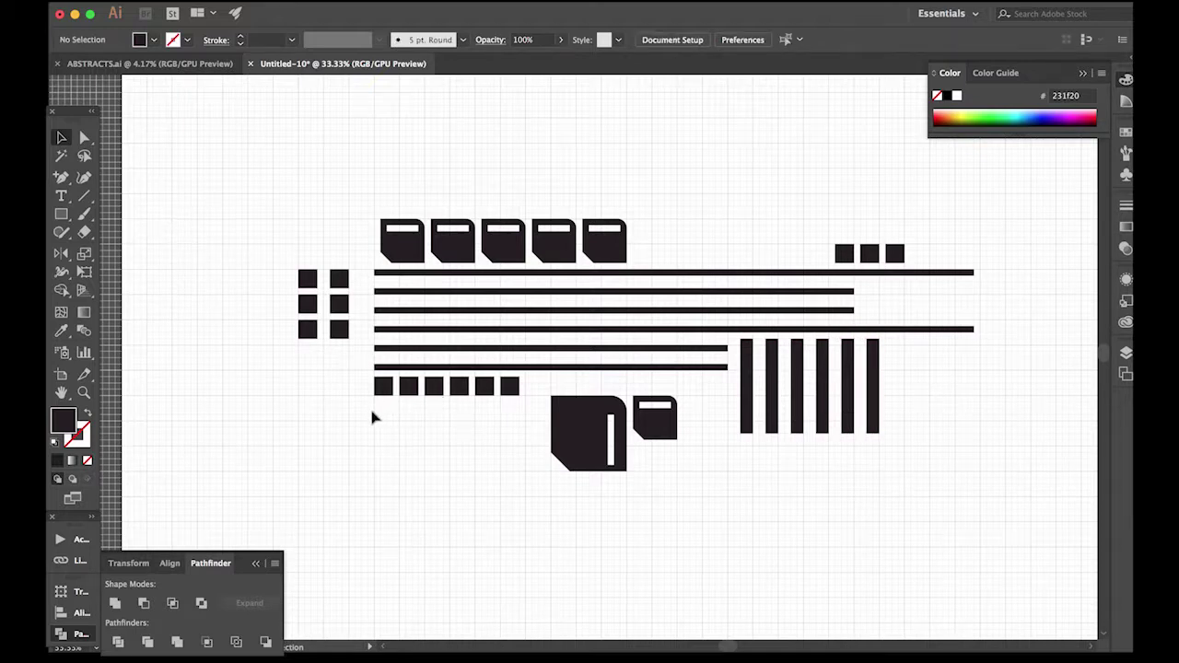
Draw a tiny square just beyond the right end of the second bar, under the top bar
{"action": "left_click", "coordinate": [68, 214]}
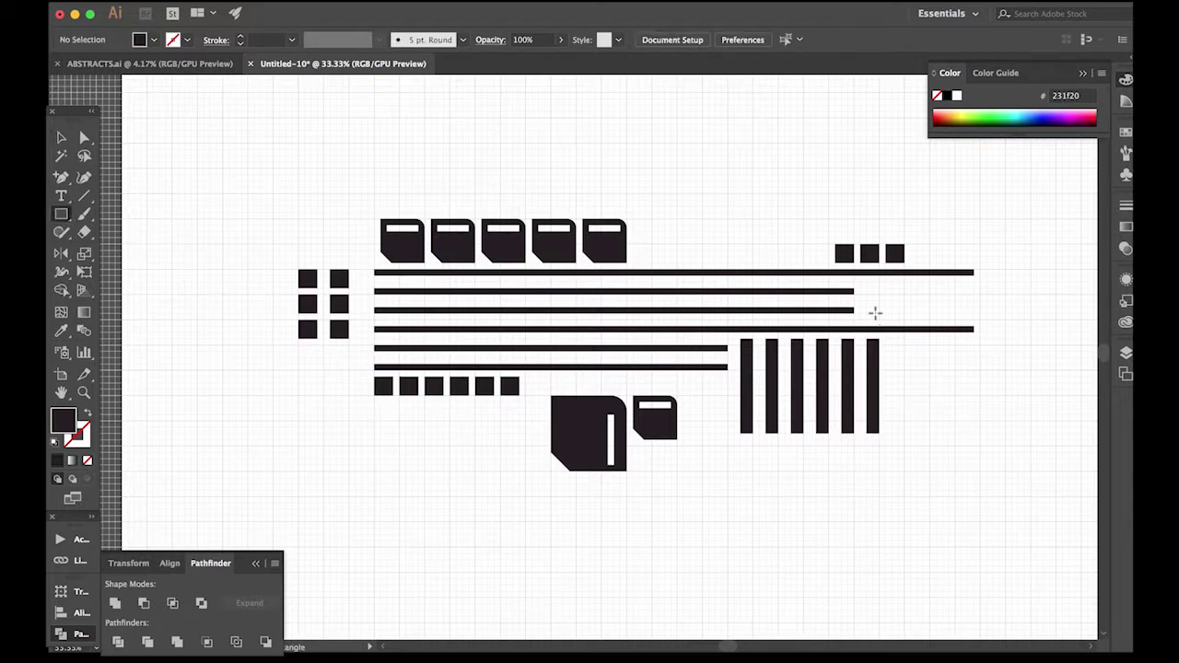
{"action": "key", "text": "super+equal"}
{"action": "key", "text": "super+equal"}
{"action": "left_click_drag", "start_coordinate": [979, 227], "coordinate": [306, 323]}
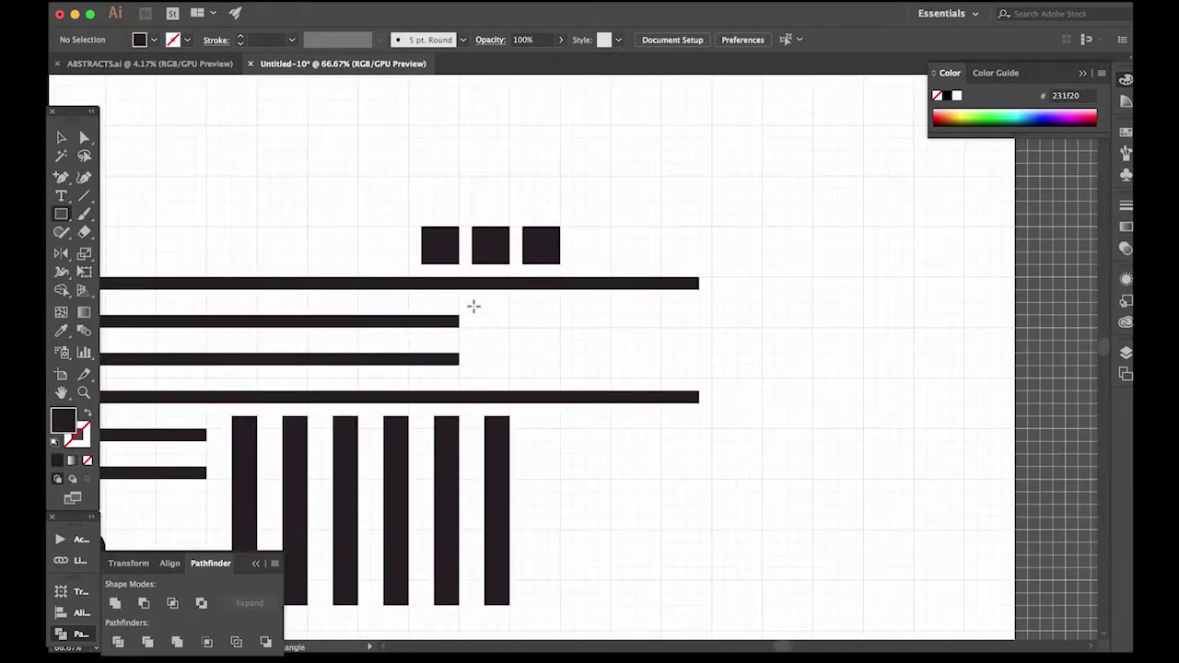
{"action": "left_click_drag", "start_coordinate": [471, 302], "coordinate": [484, 314]}
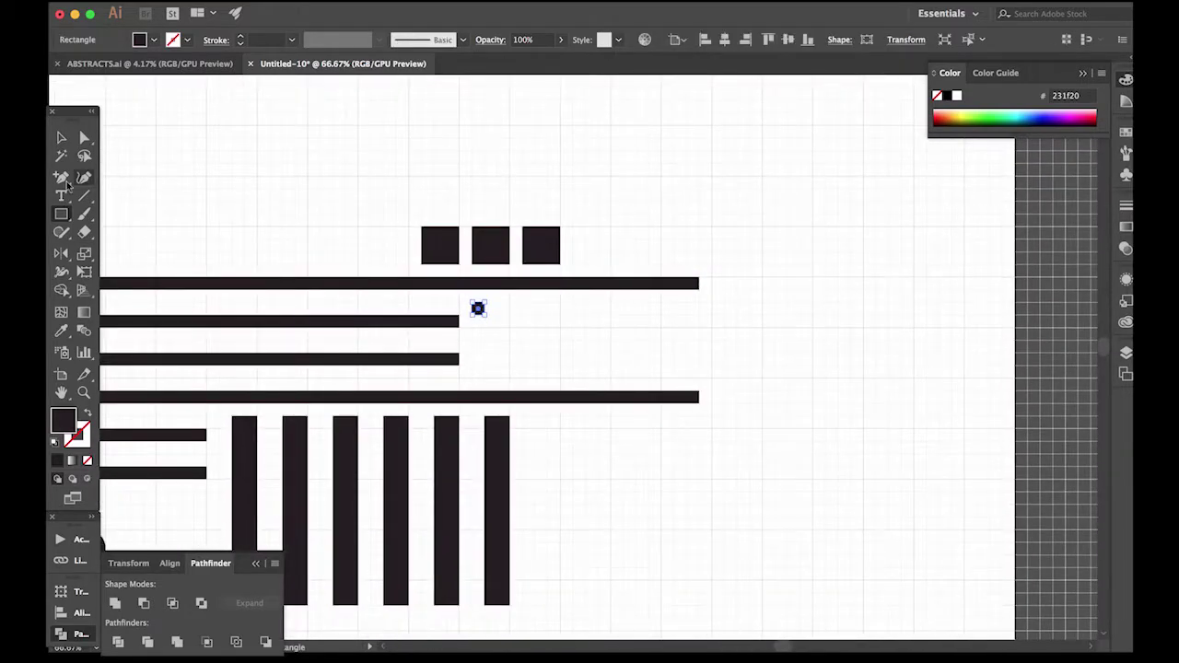
Duplicate the tiny square to the right and repeat the copy into an evenly spaced row of nine
{"action": "left_click", "coordinate": [62, 138]}
{"action": "left_click_drag", "start_coordinate": [482, 311], "coordinate": [503, 311]}
{"action": "key", "text": "ctrl+d"}
{"action": "key", "text": "ctrl+d"}
{"action": "key", "text": "ctrl+d"}
{"action": "key", "text": "ctrl+d"}
{"action": "key", "text": "ctrl+d"}
{"action": "key", "text": "ctrl+d"}
{"action": "key", "text": "ctrl+d"}
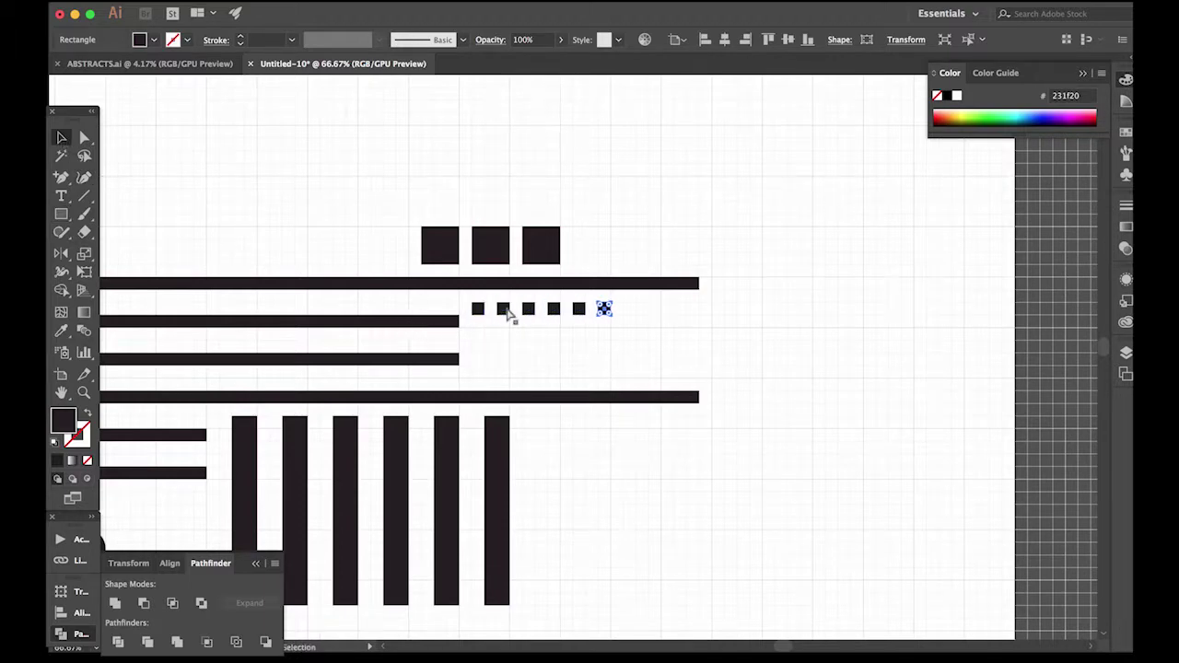
Duplicate the row of tiny squares downward twice to form a three-row grid between the top and fourth bars
{"action": "left_click_drag", "start_coordinate": [713, 352], "coordinate": [506, 334]}
{"action": "key", "text": "ctrl+d"}
{"action": "left_click", "coordinate": [755, 347]}
Delete the top row's first square, the middle row's third, fifth and ninth squares, and the bottom row's third square from the grid
{"action": "left_click", "coordinate": [578, 334]}
{"action": "key", "text": "Delete"}
{"action": "left_click_drag", "start_coordinate": [518, 382], "coordinate": [532, 333]}
{"action": "key", "text": "Delete"}
{"action": "left_click", "coordinate": [679, 333]}
{"action": "key", "text": "Delete"}
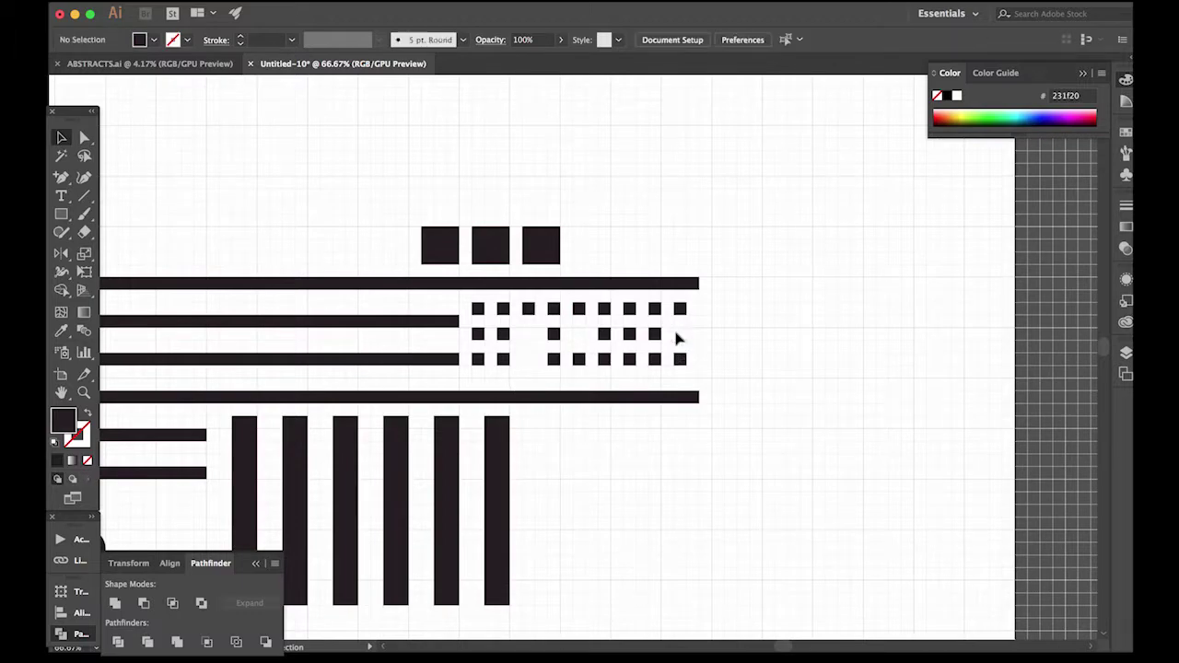
{"action": "left_click", "coordinate": [477, 309]}
{"action": "key", "text": "Delete"}
Draw a small upright rectangle just right of the row of five cut-out shapes
{"action": "key", "text": "super+minus"}
{"action": "key", "text": "super+minus"}
{"action": "key", "text": "super+minus"}
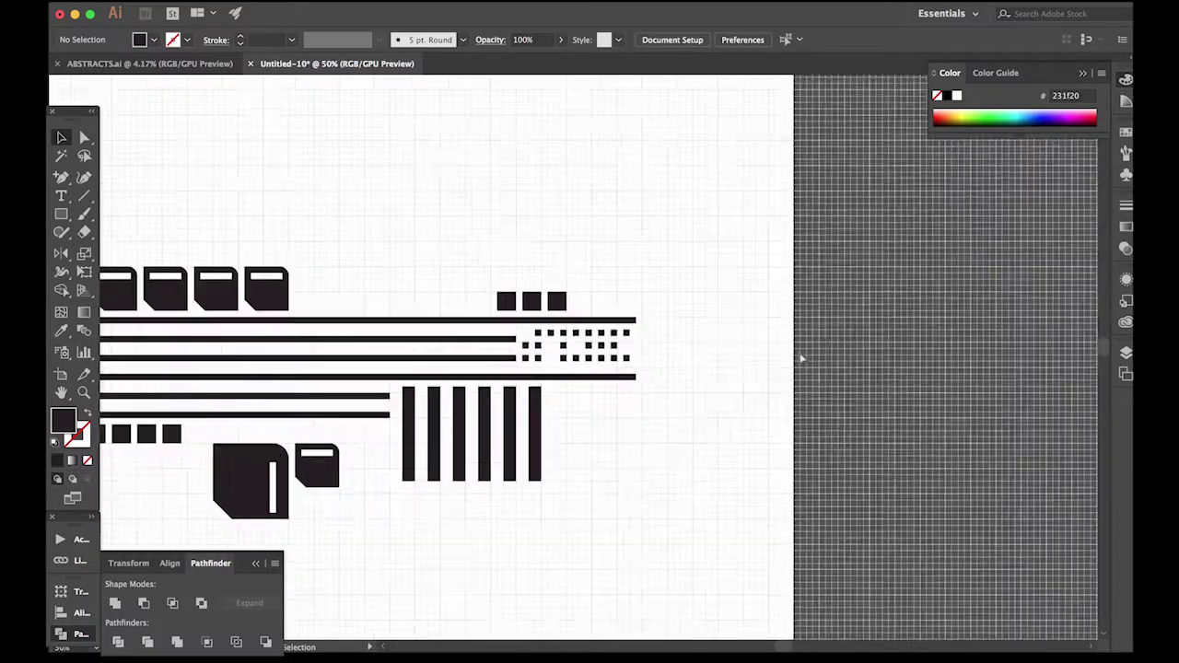
{"action": "left_click_drag", "start_coordinate": [409, 474], "coordinate": [569, 398]}
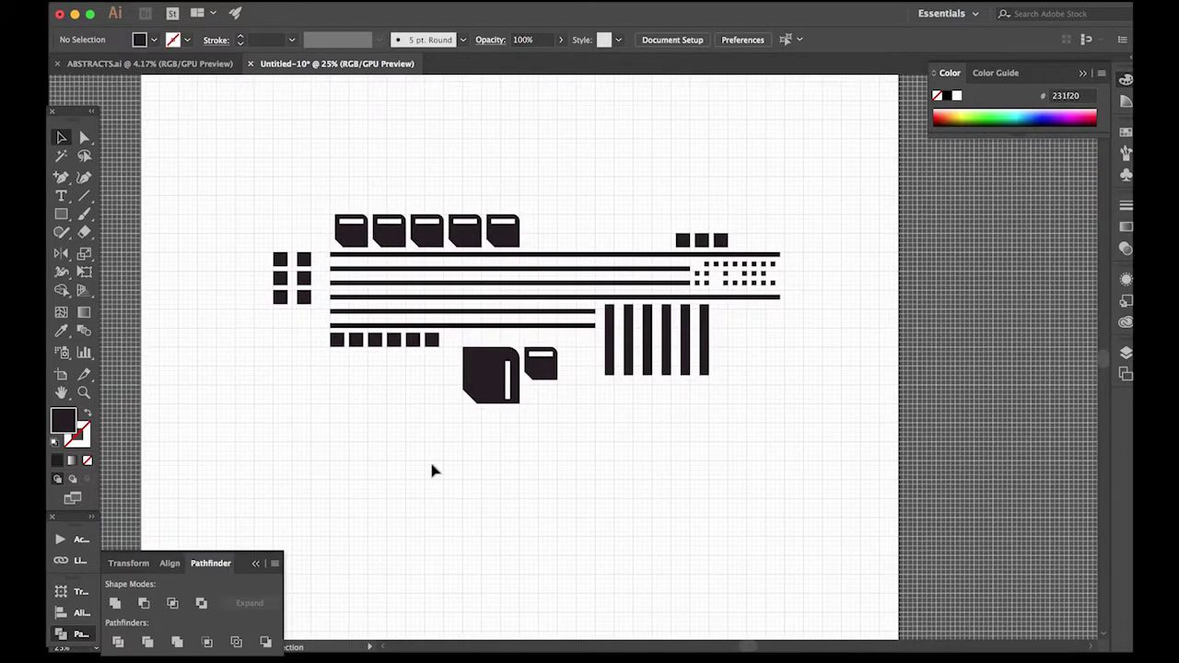
{"action": "left_click", "coordinate": [63, 216]}
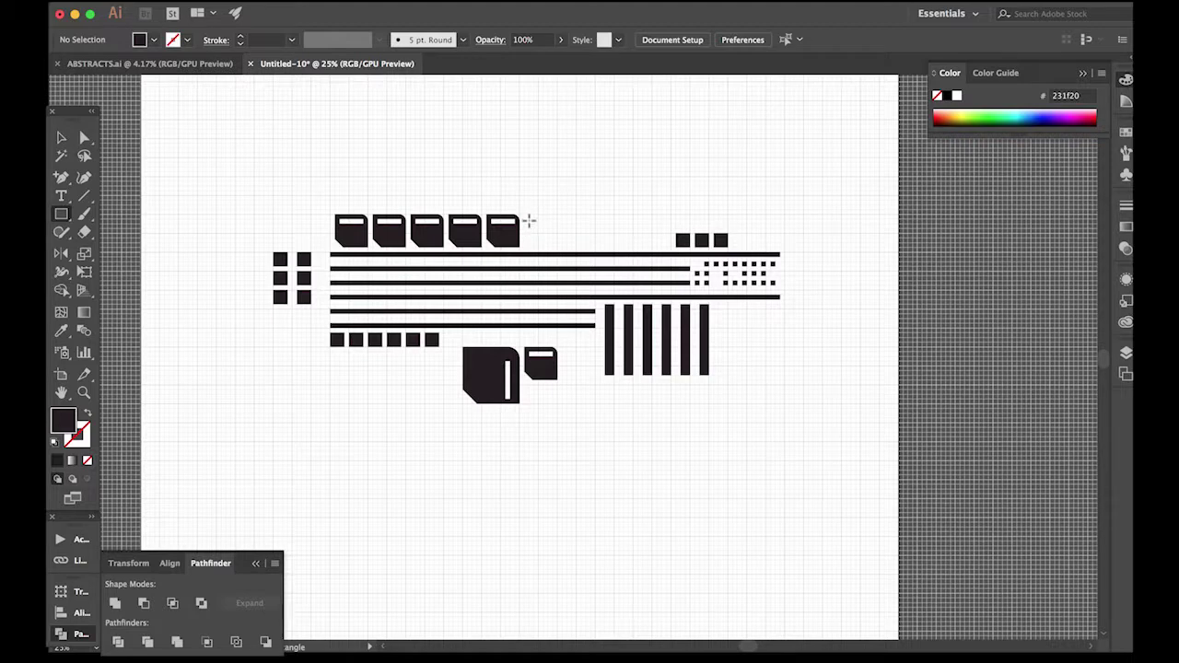
{"action": "left_click_drag", "start_coordinate": [532, 232], "coordinate": [534, 236]}
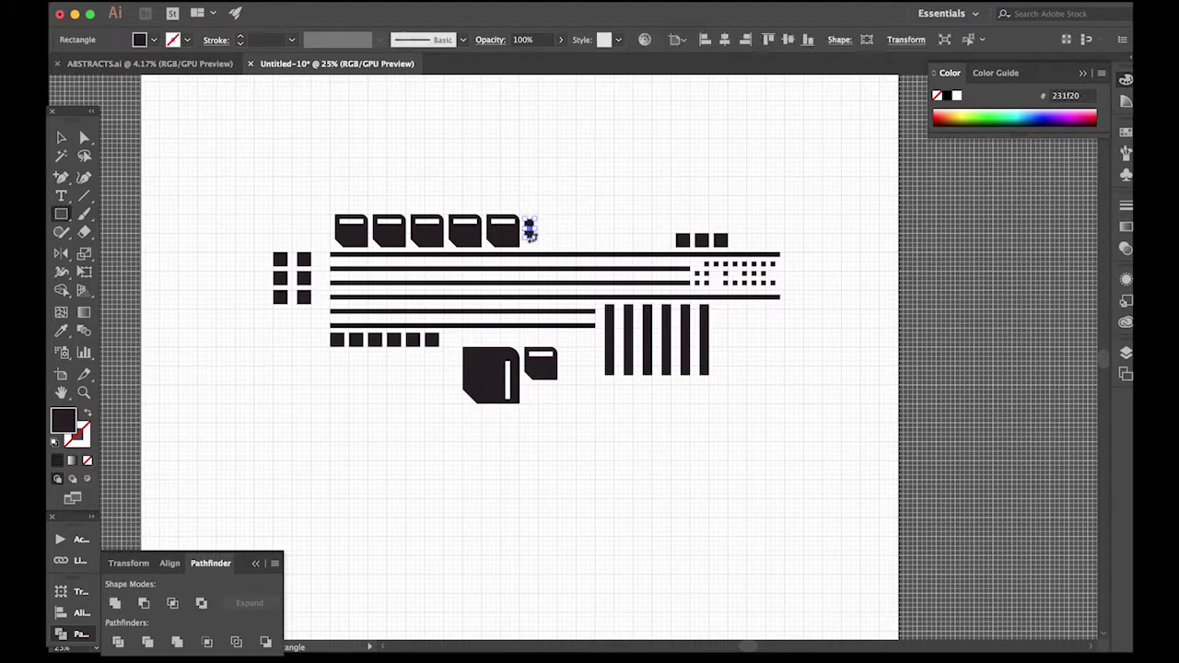
Slant the small upright rectangle into a parallelogram by moving its upper anchor points to the right
{"action": "key", "text": "super+equal"}
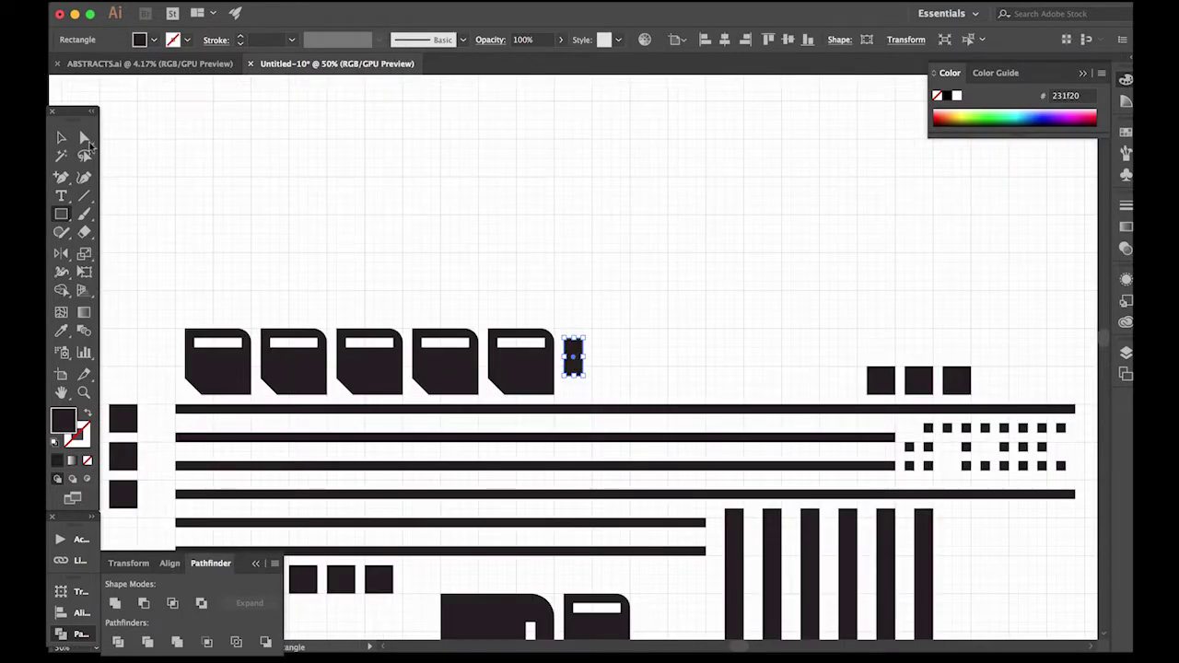
{"action": "left_click", "coordinate": [84, 137]}
{"action": "left_click", "coordinate": [582, 340]}
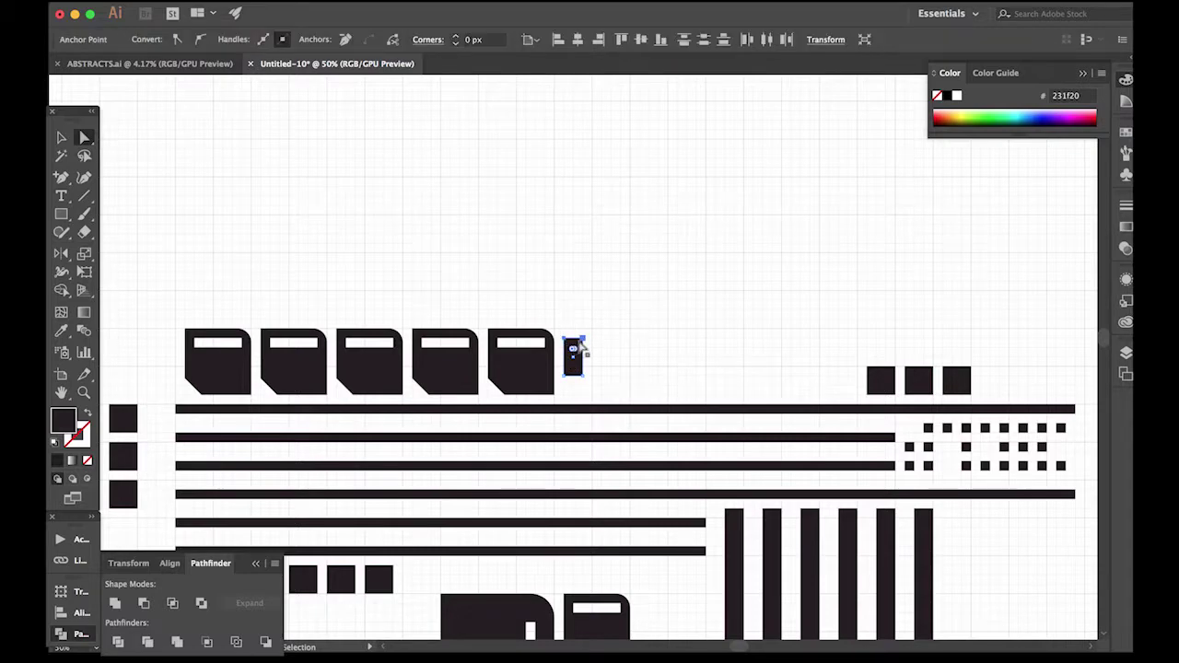
{"action": "left_click_drag", "start_coordinate": [582, 343], "coordinate": [599, 340]}
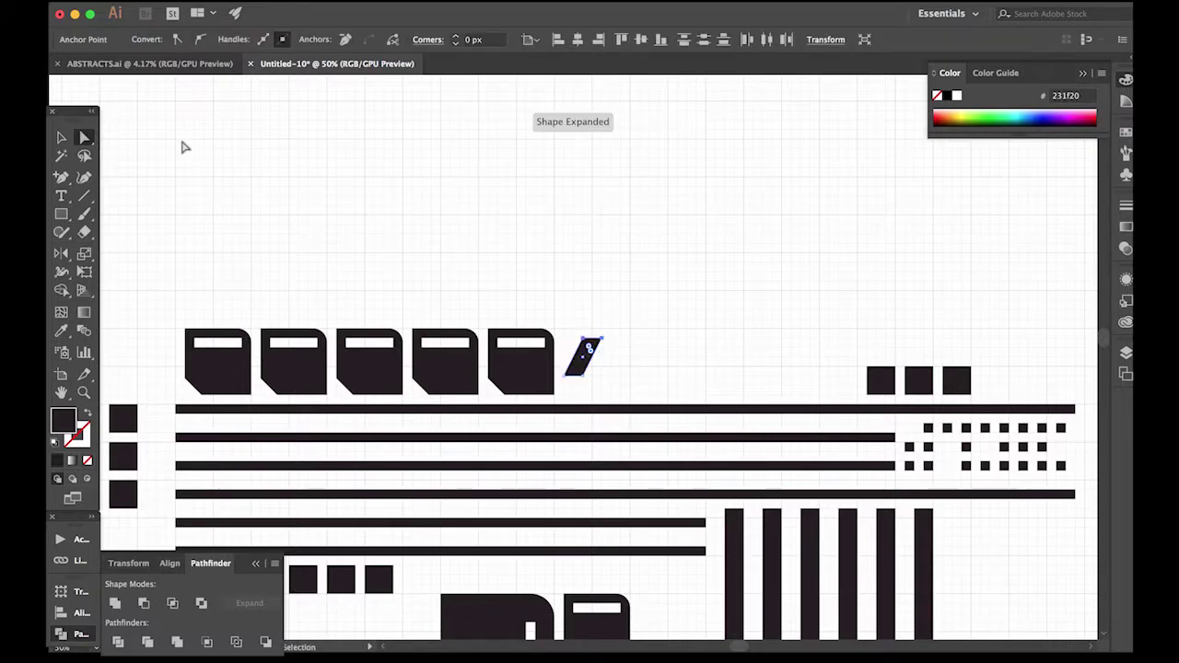
Duplicate the parallelogram to the right and repeat the copy into a row of six slanted stripes
{"action": "left_click", "coordinate": [62, 137]}
{"action": "left_click_drag", "start_coordinate": [580, 366], "coordinate": [619, 372], "text": "alt"}
{"action": "key", "text": "ctrl+d"}
{"action": "key", "text": "ctrl+d"}
{"action": "key", "text": "ctrl+d"}
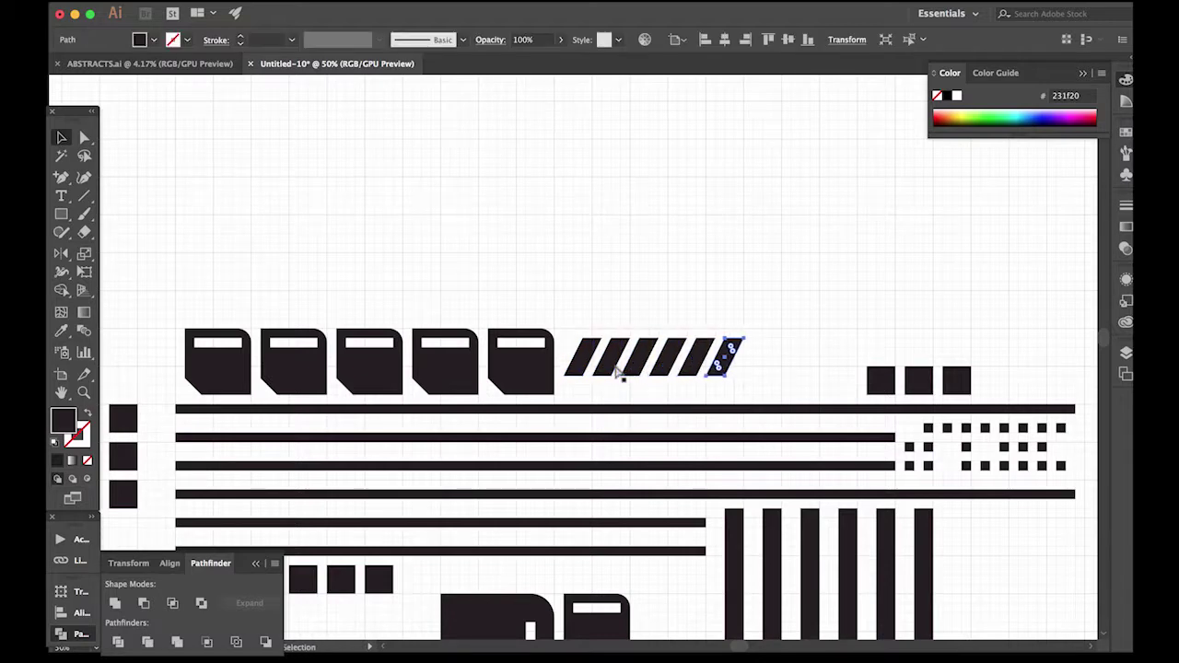
{"action": "left_click", "coordinate": [797, 266]}
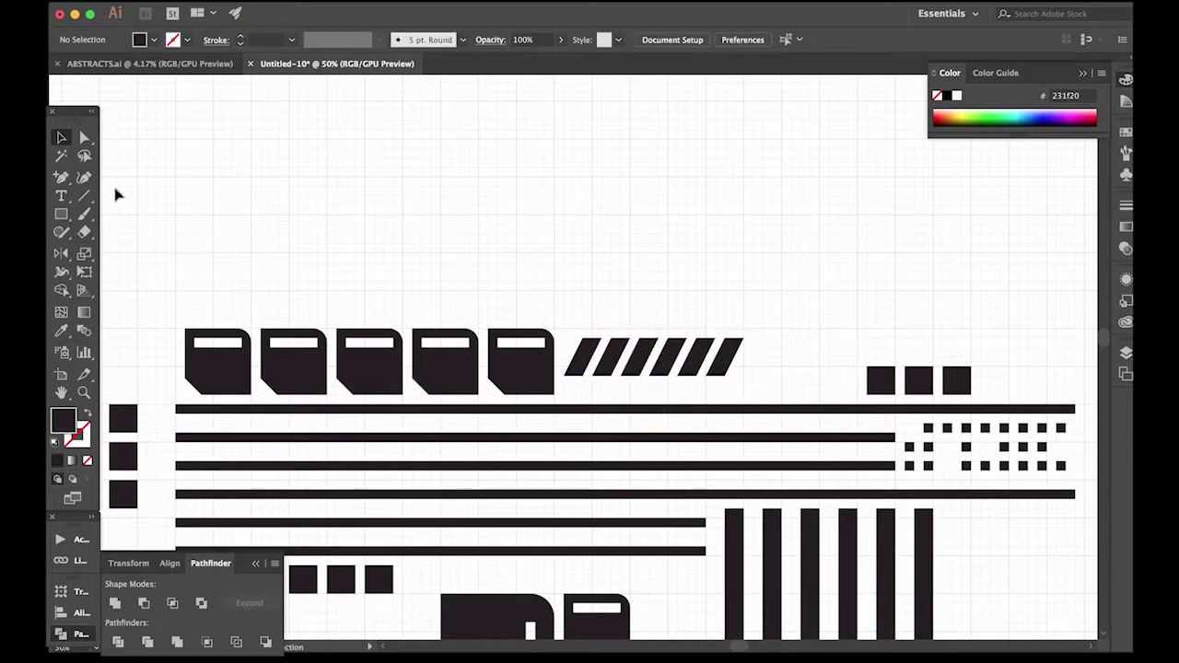
Draw a thin horizontal bar beneath the slanted stripes and a short raised block on top of its right part
{"action": "left_click", "coordinate": [61, 213]}
{"action": "left_click_drag", "start_coordinate": [564, 385], "coordinate": [848, 390]}
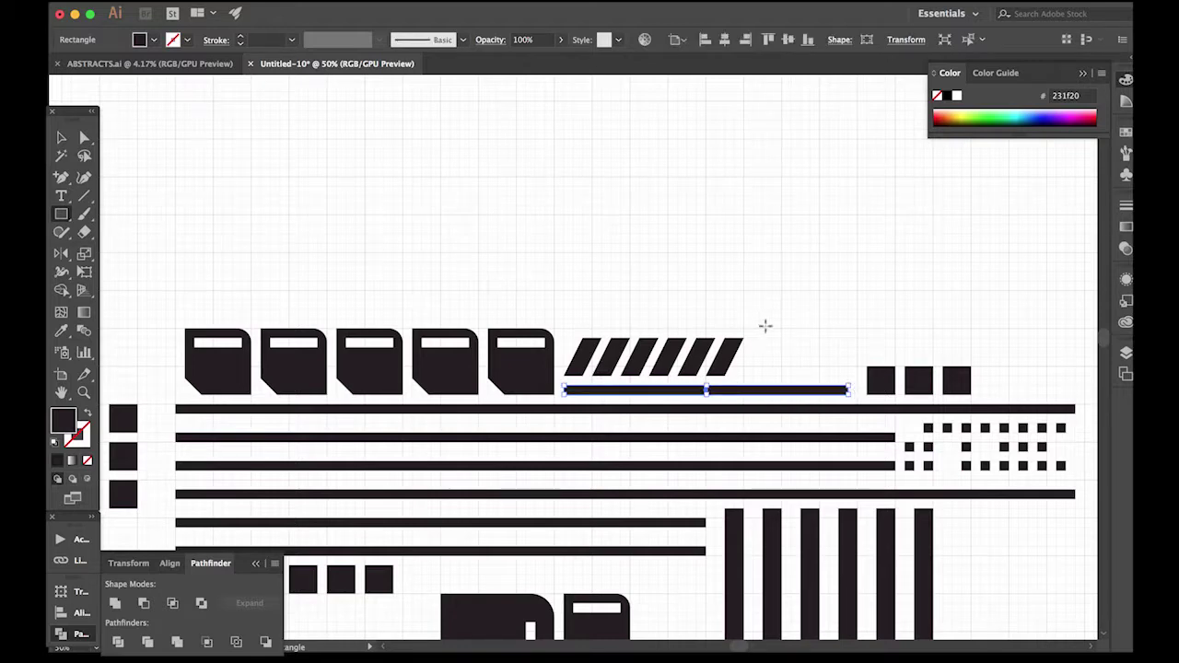
{"action": "left_click_drag", "start_coordinate": [762, 387], "coordinate": [829, 374]}
{"action": "key", "text": "v"}
{"action": "left_click", "coordinate": [588, 188]}
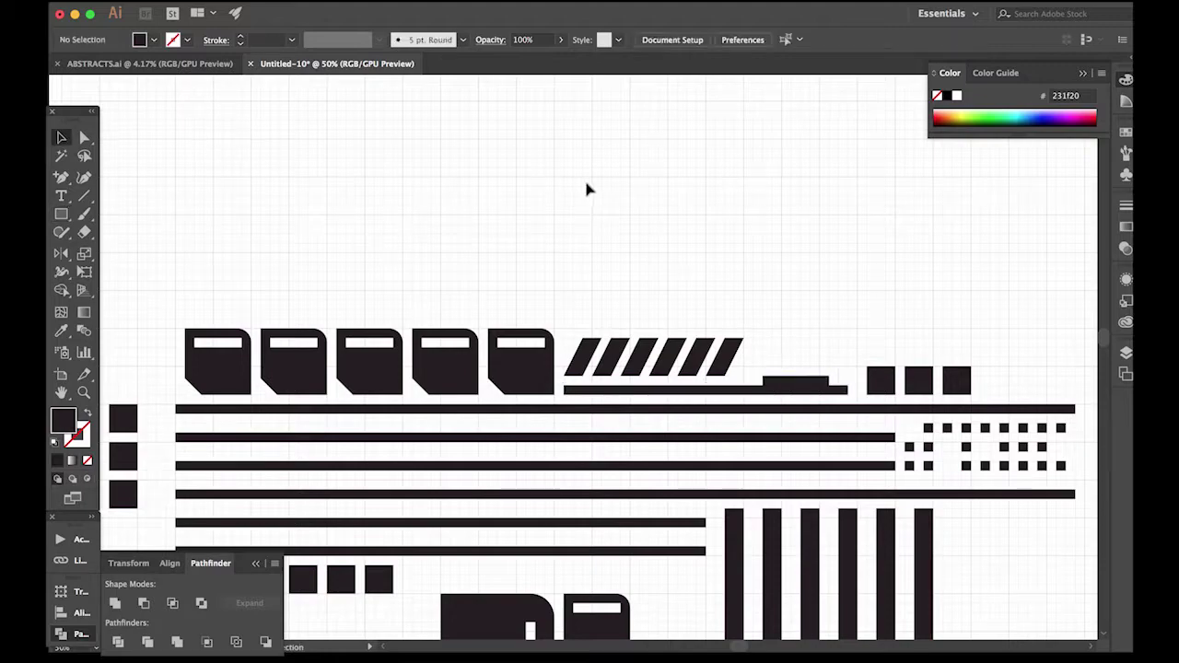
Shorten the fourth and fifth long bars from their left ends
{"action": "key", "text": "super+minus"}
{"action": "key", "text": "super+minus"}
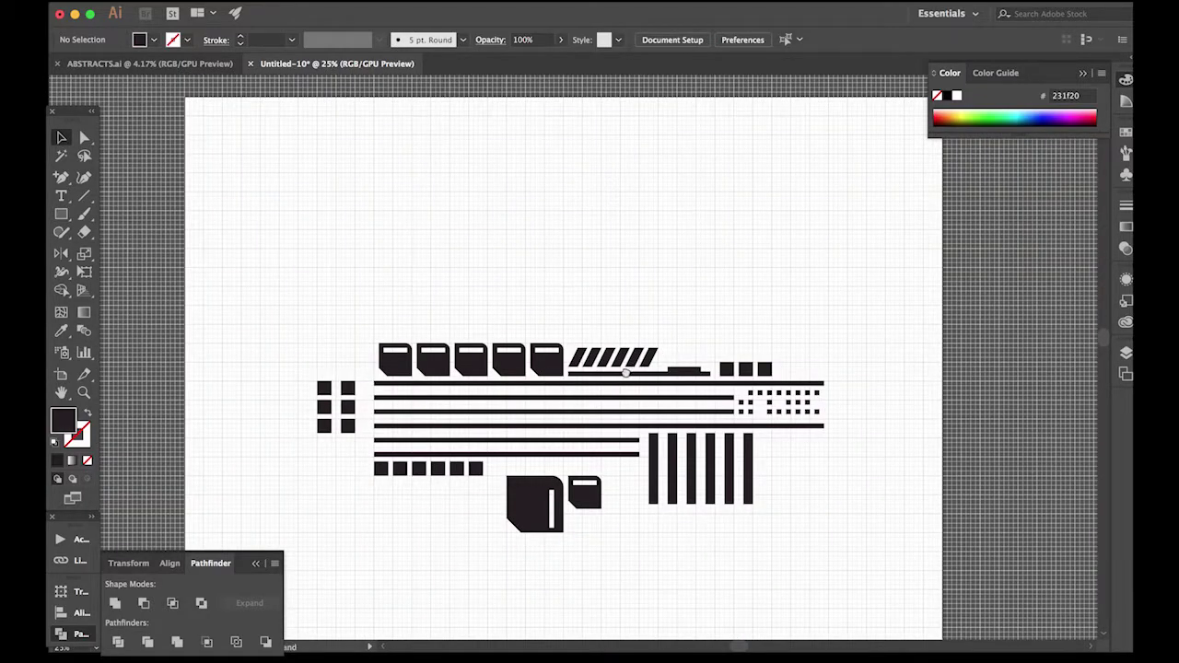
{"action": "left_click_drag", "start_coordinate": [626, 375], "coordinate": [609, 281]}
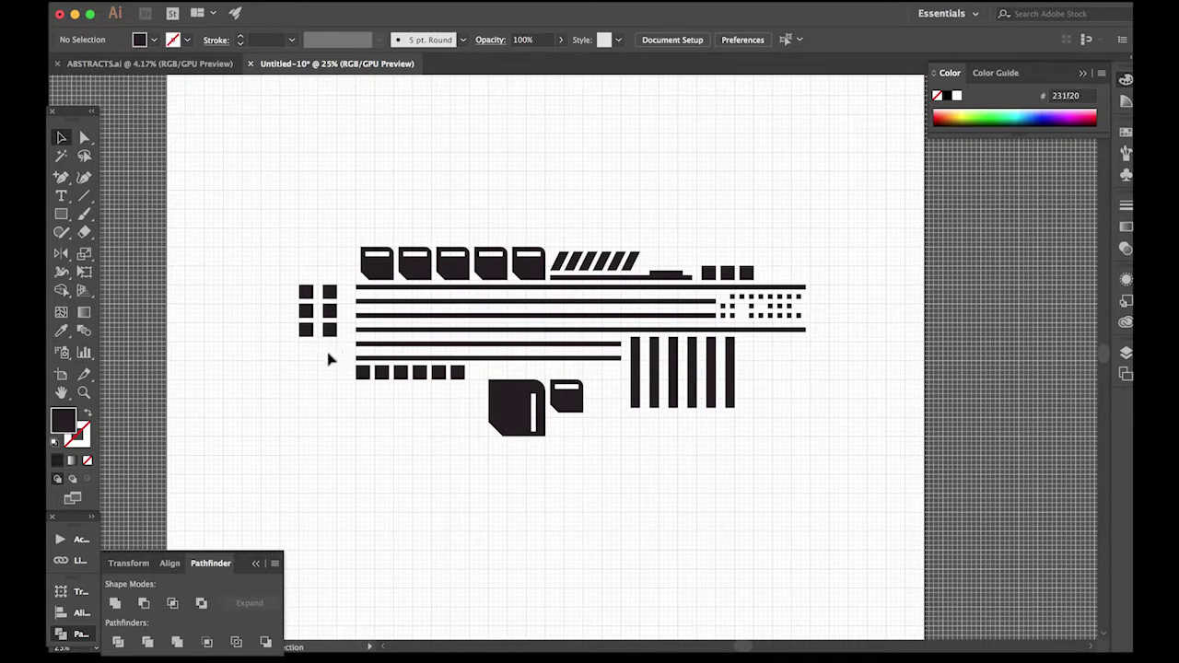
{"action": "left_click_drag", "start_coordinate": [371, 342], "coordinate": [373, 330]}
{"action": "left_click", "coordinate": [347, 335]}
{"action": "left_click", "coordinate": [363, 329]}
{"action": "left_click", "coordinate": [365, 344], "text": "shift"}
{"action": "left_click_drag", "start_coordinate": [355, 337], "coordinate": [408, 335]}
{"action": "left_click", "coordinate": [306, 368]}
Shift the fifth bar left so both of its ends sit slightly inside those of the lowest bar
{"action": "left_click", "coordinate": [609, 344]}
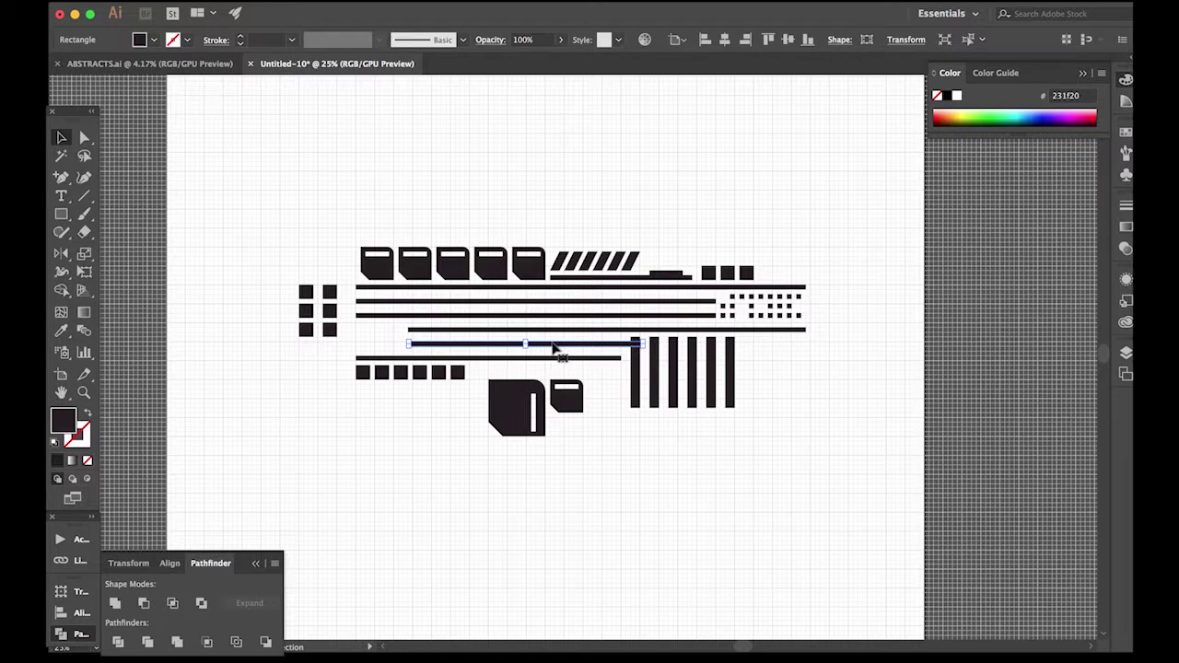
{"action": "key", "text": "super+shift+a"}
{"action": "left_click", "coordinate": [500, 344]}
{"action": "left_click_drag", "start_coordinate": [500, 346], "coordinate": [474, 352]}
{"action": "left_click", "coordinate": [610, 479]}
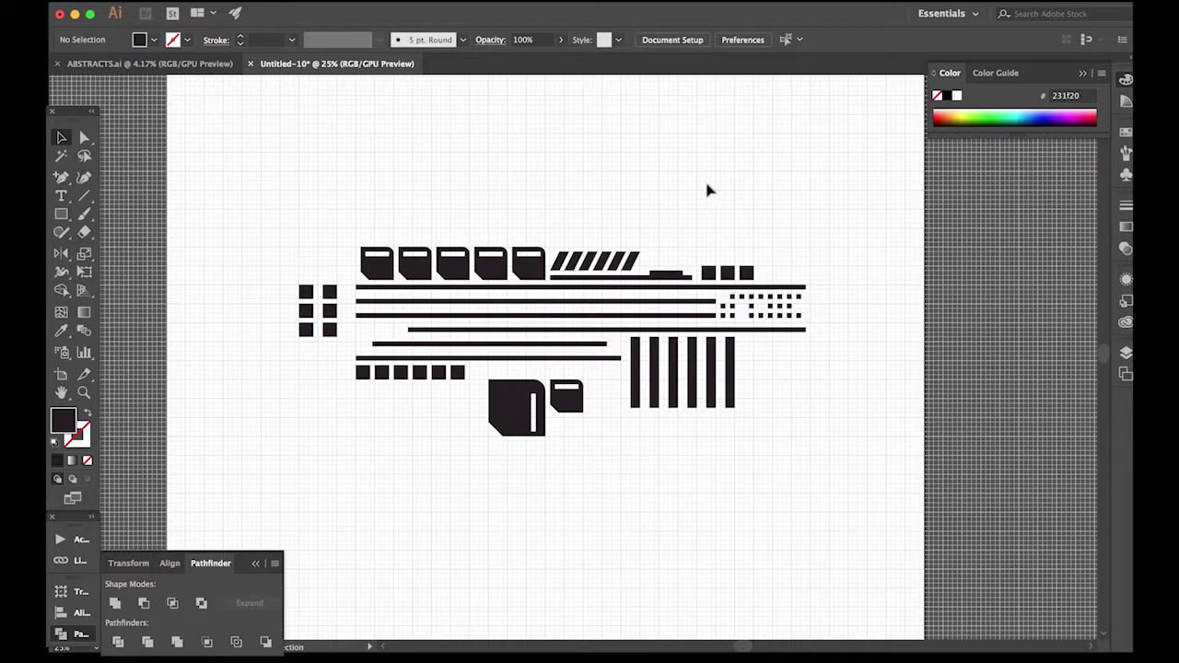
Place a copy of some tiny grid squares below the left group of squares, beside the lowest bar's left end
{"action": "left_click_drag", "start_coordinate": [780, 313], "coordinate": [316, 391]}
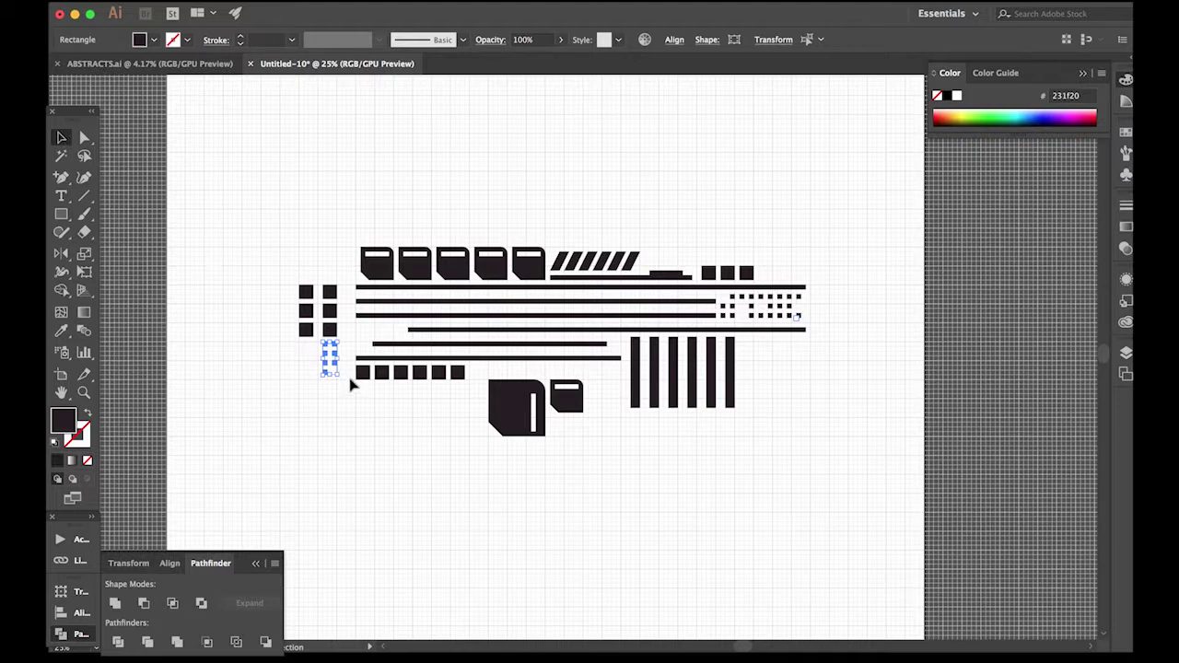
{"action": "left_click_drag", "start_coordinate": [331, 361], "coordinate": [341, 368]}
{"action": "left_click", "coordinate": [314, 406]}
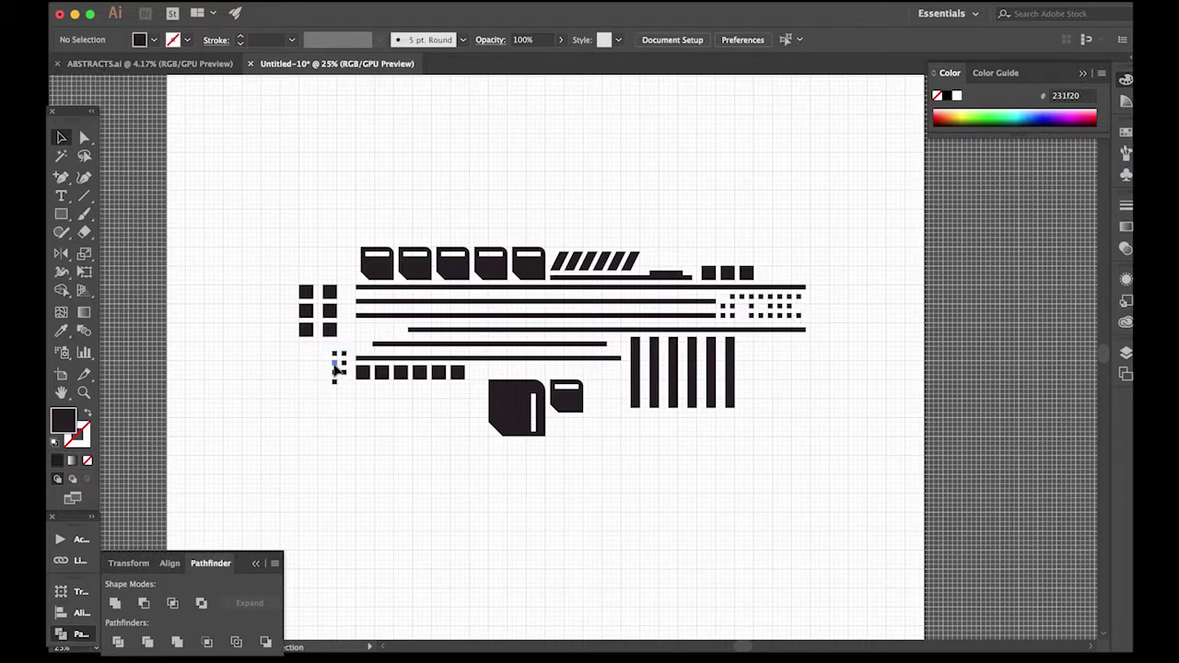
{"action": "mouse_move", "coordinate": [313, 363]}
{"action": "left_mouse_down", "text": "alt"}
{"action": "mouse_move", "coordinate": [348, 391]}
{"action": "mouse_move", "coordinate": [324, 379]}
{"action": "left_mouse_up", "text": "alt"}
{"action": "key", "text": "super+z"}
{"action": "key", "text": "super+z"}
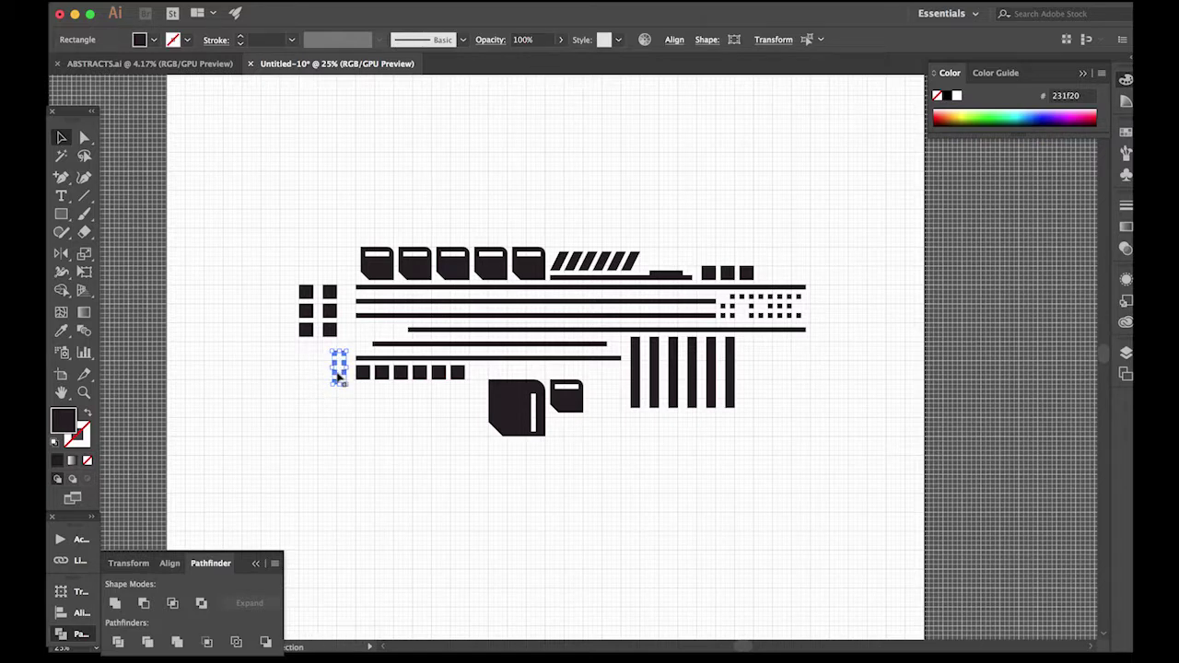
Duplicate the copied cluster of tiny squares directly to its left
{"action": "left_click_drag", "start_coordinate": [338, 378], "coordinate": [322, 378], "text": "alt"}
{"action": "left_click", "coordinate": [374, 468]}
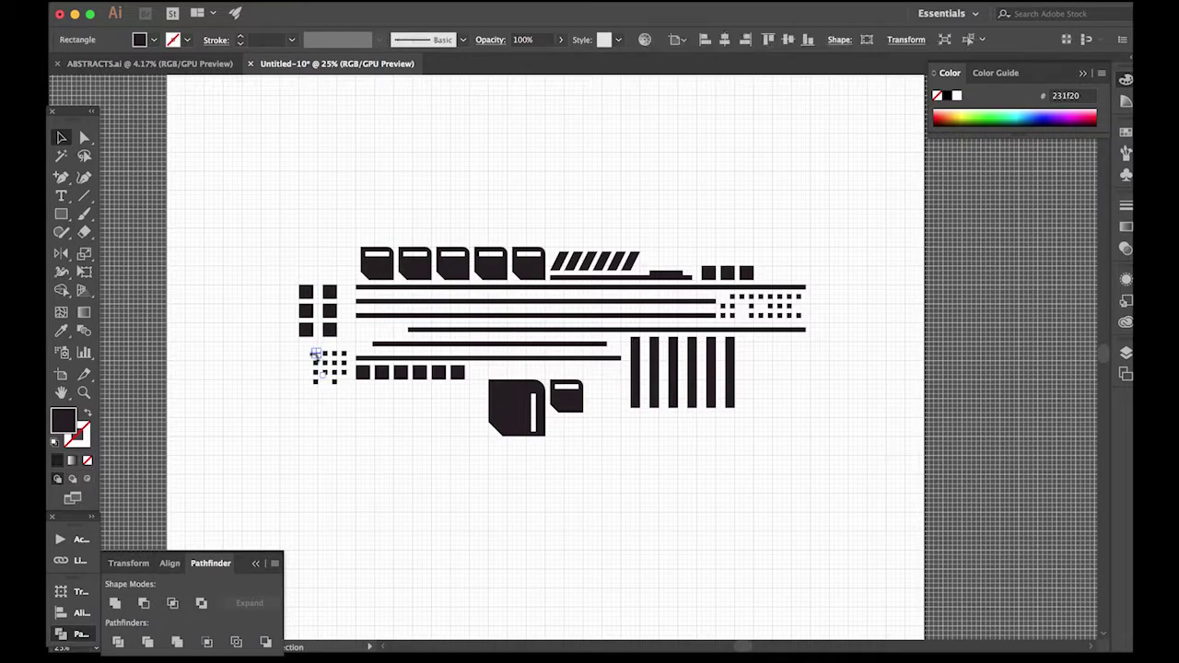
Move the large and small cut-out shapes up and left, right beside the row of squares beneath the lowest bar
{"action": "scroll", "coordinate": [452, 471], "scroll_direction": "down", "scroll_amount": 1}
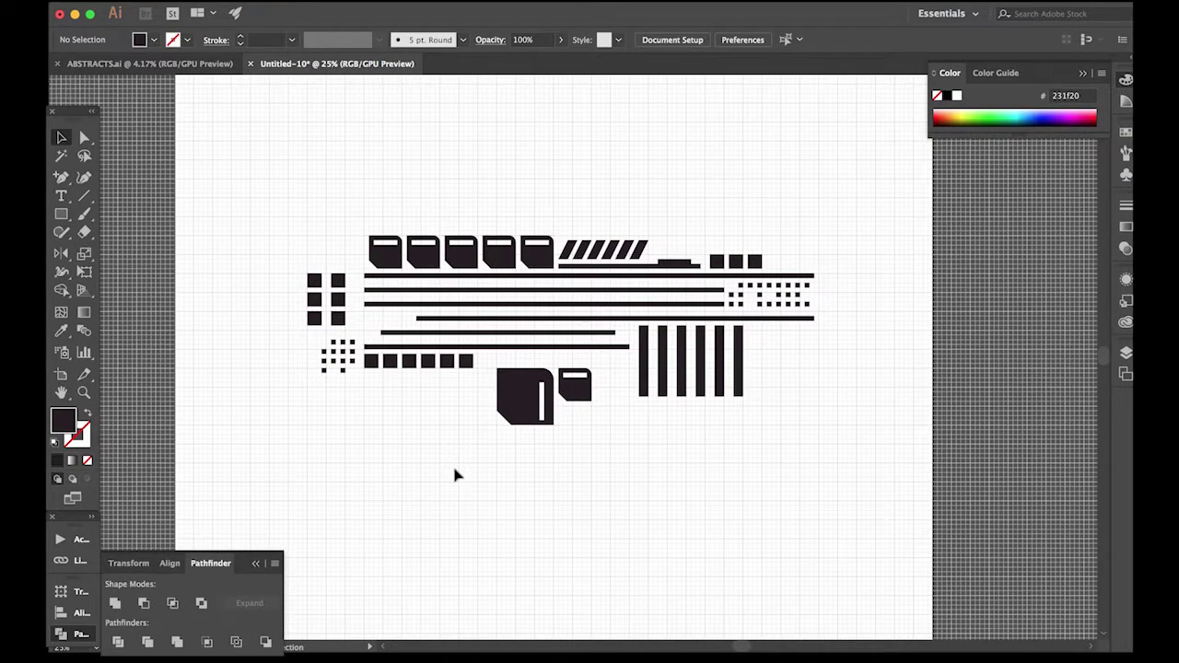
{"action": "key", "text": "super+minus"}
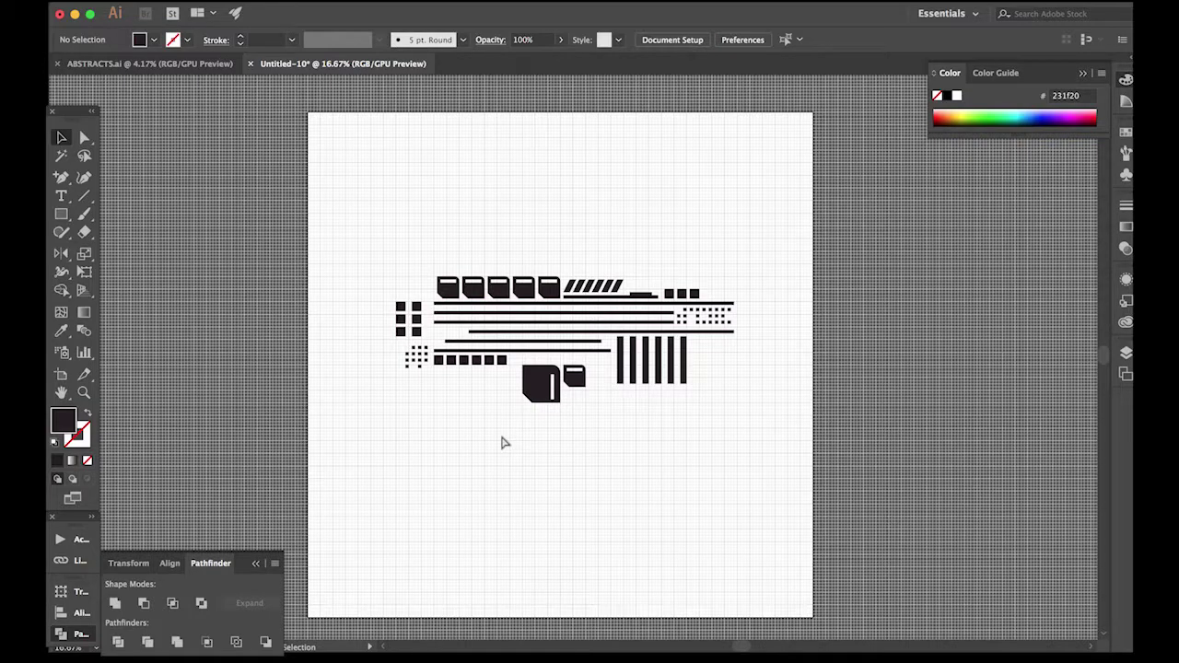
{"action": "key", "text": "super+plus"}
{"action": "key", "text": "super+plus"}
{"action": "scroll", "coordinate": [544, 350], "scroll_direction": "right", "scroll_amount": 5}
{"action": "scroll", "coordinate": [544, 350], "scroll_direction": "up", "scroll_amount": 1}
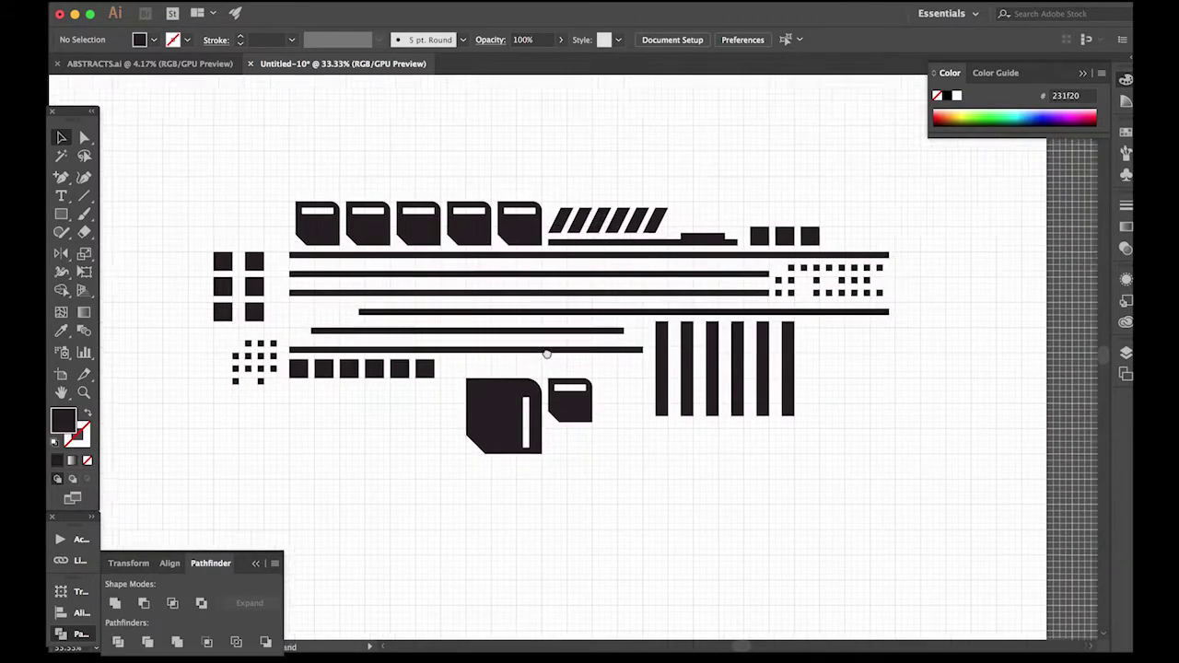
{"action": "left_click_drag", "start_coordinate": [521, 518], "coordinate": [373, 415]}
{"action": "left_click", "coordinate": [615, 538]}
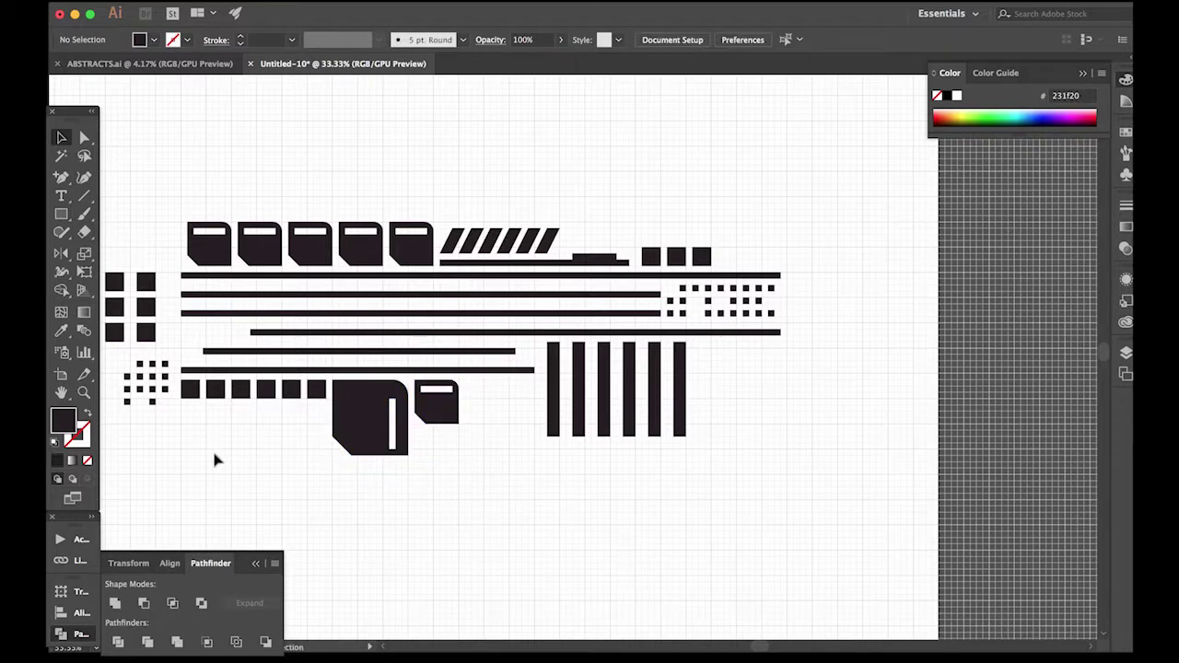
Place copies of the small squares as a vertical column of four beneath the right end of the lowest bar
{"action": "left_click_drag", "start_coordinate": [285, 398], "coordinate": [290, 395]}
{"action": "key", "text": "super+c"}
{"action": "key", "text": "super+v"}
{"action": "left_click_drag", "start_coordinate": [625, 370], "coordinate": [571, 413]}
{"action": "left_click_drag", "start_coordinate": [575, 347], "coordinate": [527, 415]}
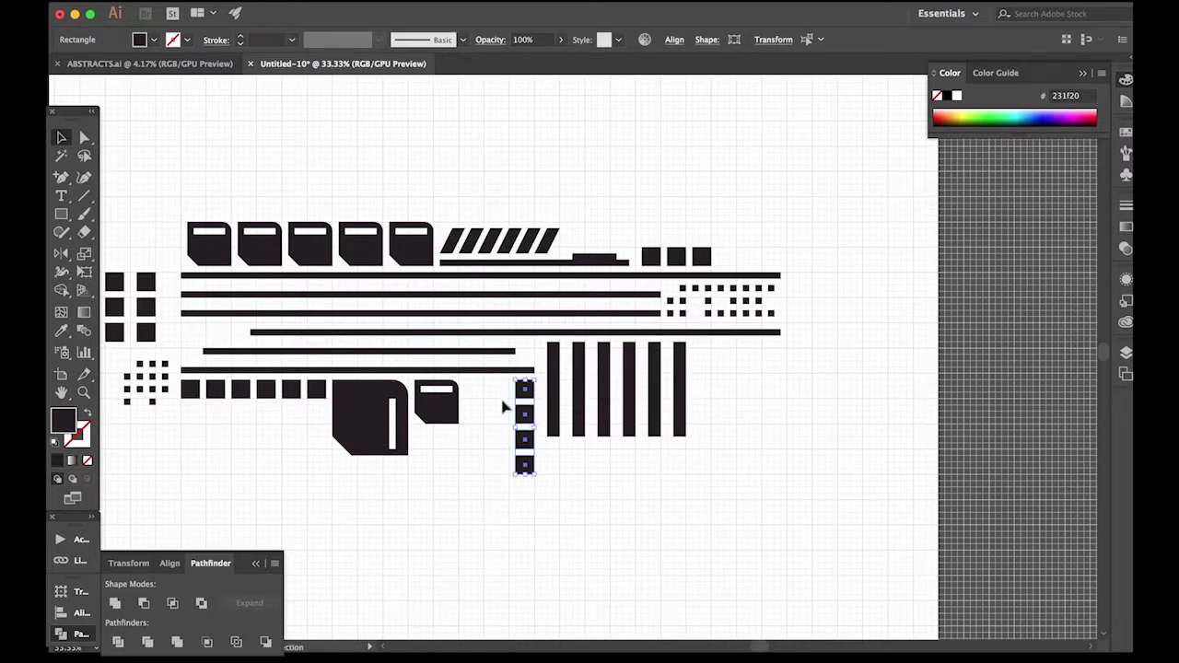
Duplicate the two middle squares of the column directly to its left
{"action": "left_click", "coordinate": [524, 414]}
{"action": "left_click", "coordinate": [526, 437], "text": "shift"}
{"action": "left_click_drag", "start_coordinate": [523, 421], "coordinate": [491, 416], "text": "alt"}
{"action": "left_click", "coordinate": [590, 553]}
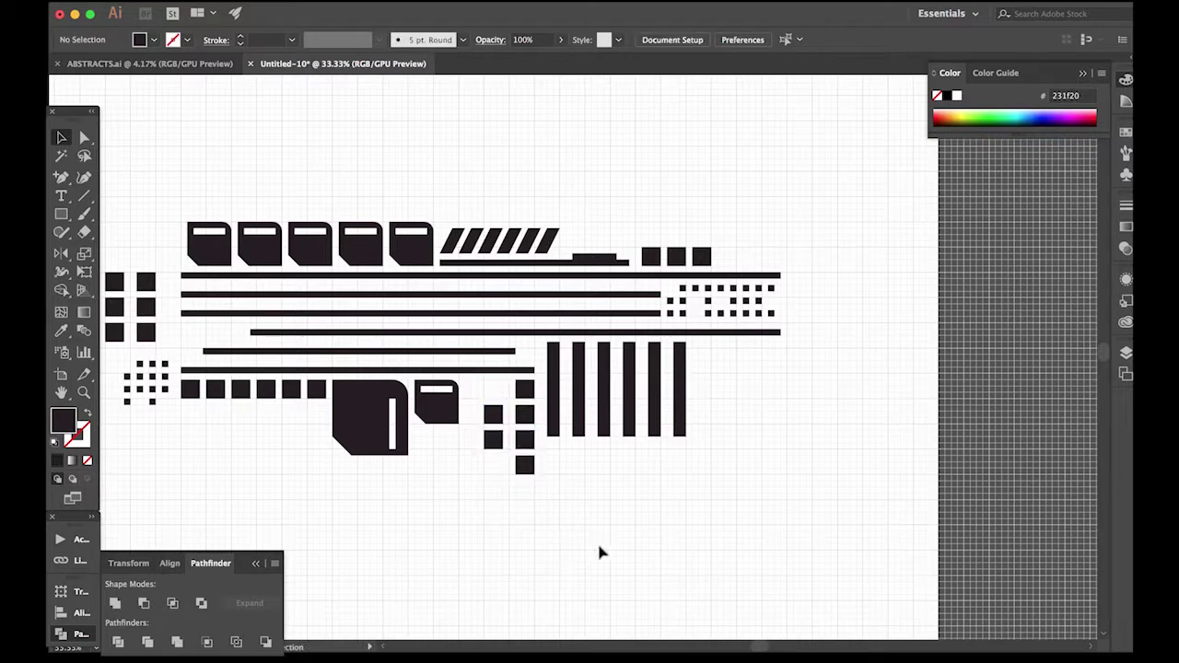
Draw five staggered horizontal bars of varying length and thickness to the right of the tall vertical bars
{"action": "left_click", "coordinate": [61, 213]}
{"action": "left_click_drag", "start_coordinate": [699, 353], "coordinate": [912, 351]}
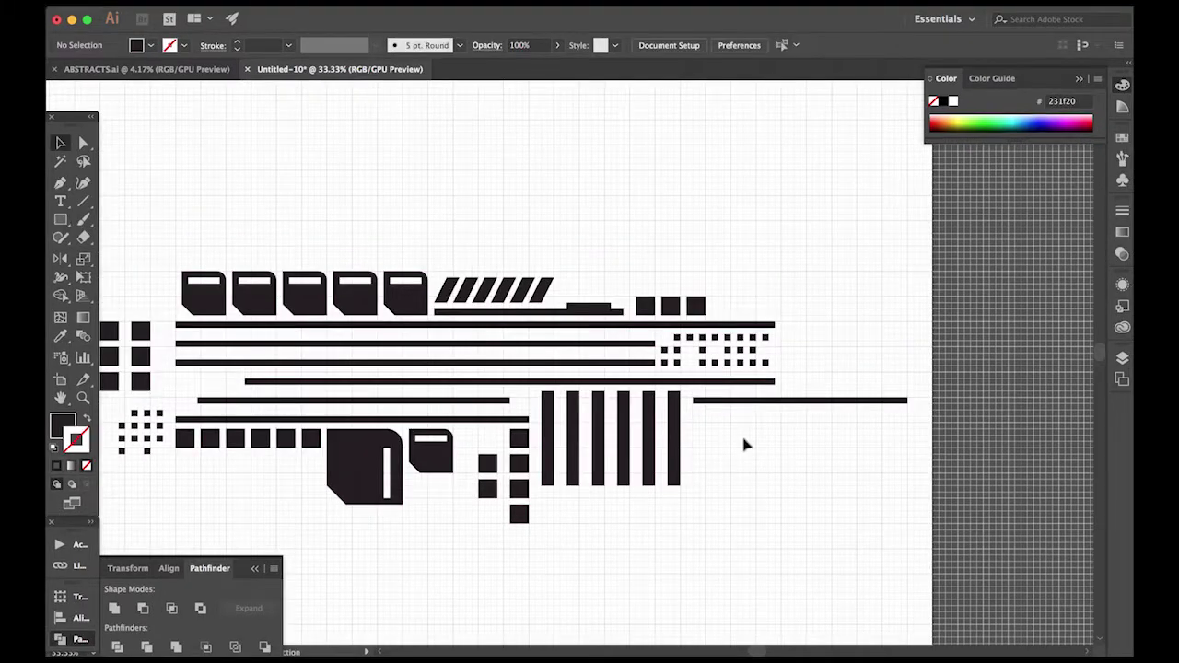
{"action": "left_click", "coordinate": [60, 219]}
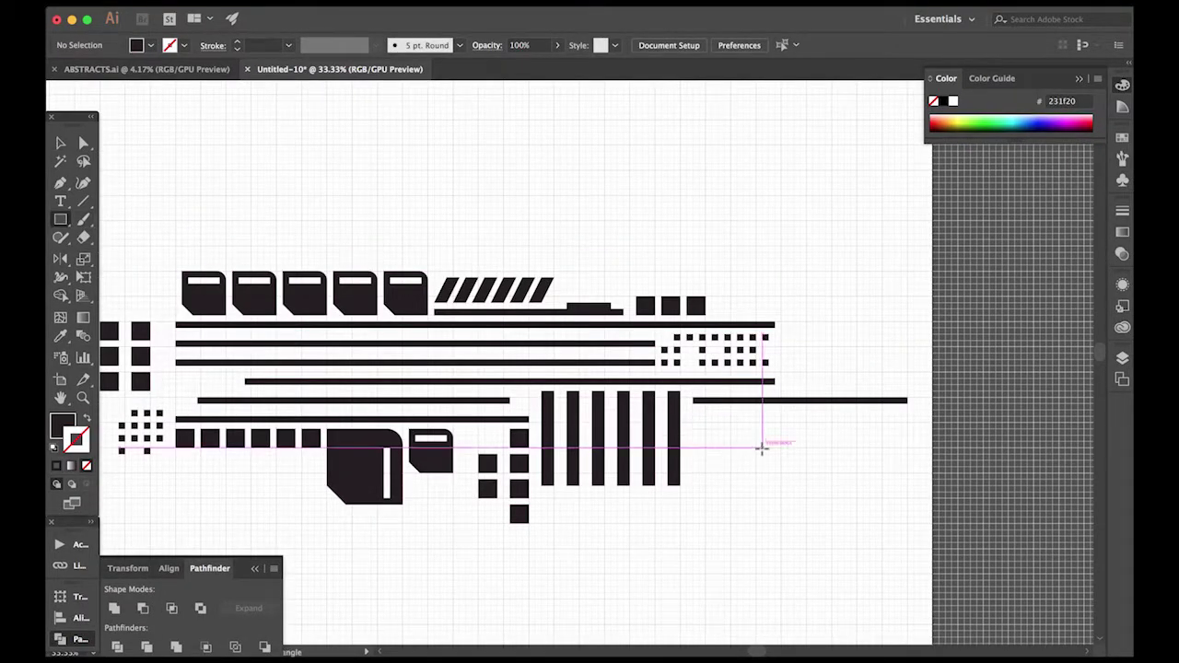
{"action": "left_click_drag", "start_coordinate": [706, 412], "coordinate": [882, 414]}
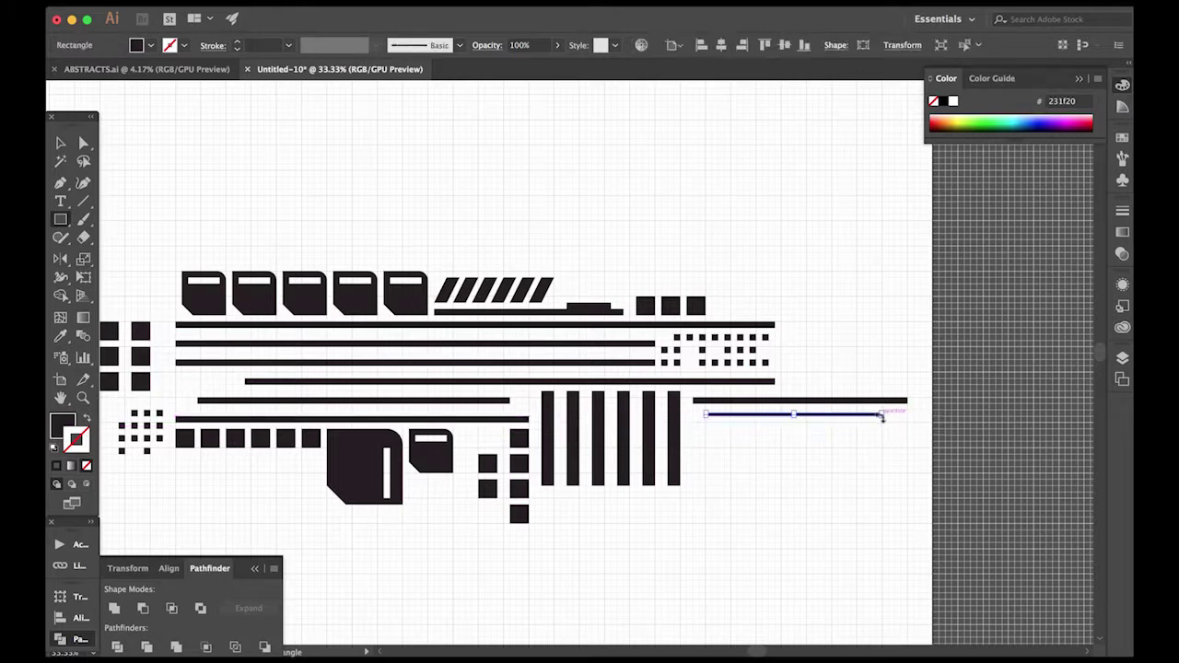
{"action": "left_click_drag", "start_coordinate": [692, 423], "coordinate": [863, 424]}
{"action": "left_click_drag", "start_coordinate": [707, 430], "coordinate": [907, 464]}
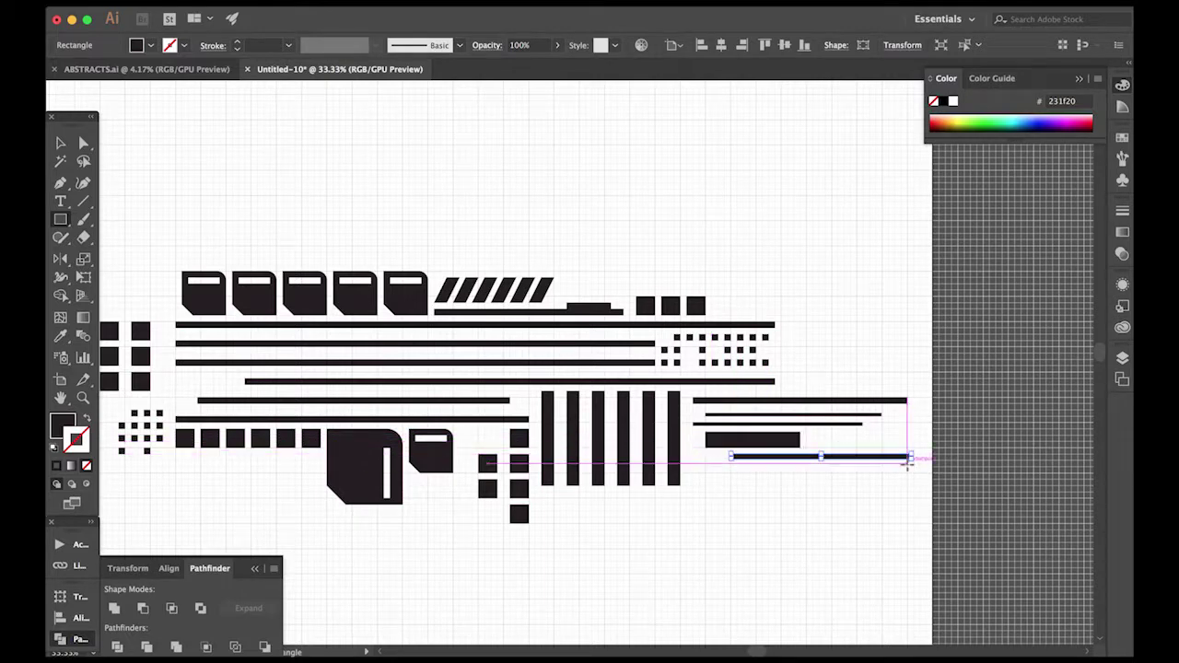
Draw a short vertical bar below the new horizontal bars and repeat it rightward to make a row of five
{"action": "left_click_drag", "start_coordinate": [689, 463], "coordinate": [703, 517]}
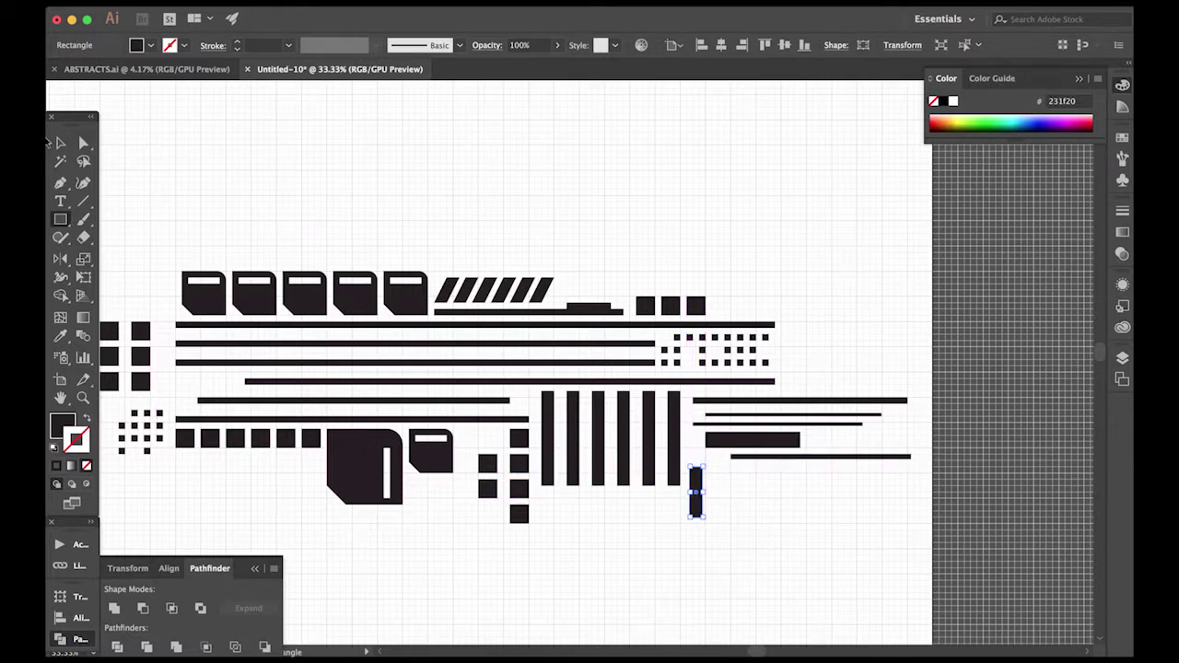
{"action": "left_click", "coordinate": [59, 143]}
{"action": "left_click_drag", "start_coordinate": [700, 482], "coordinate": [721, 482]}
{"action": "key", "text": "ctrl+d"}
{"action": "key", "text": "ctrl+d"}
{"action": "key", "text": "ctrl+d"}
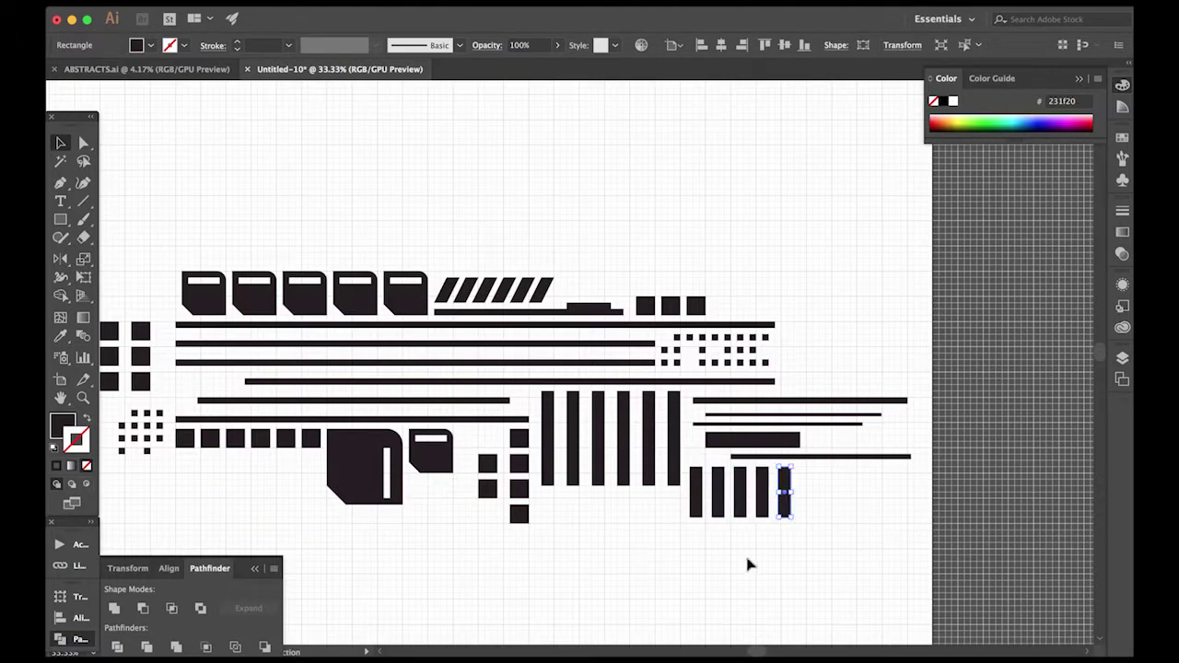
{"action": "left_click", "coordinate": [707, 575]}
Select all shapes of the composition and group them
{"action": "key", "text": "ctrl+minus"}
{"action": "key", "text": "ctrl+minus"}
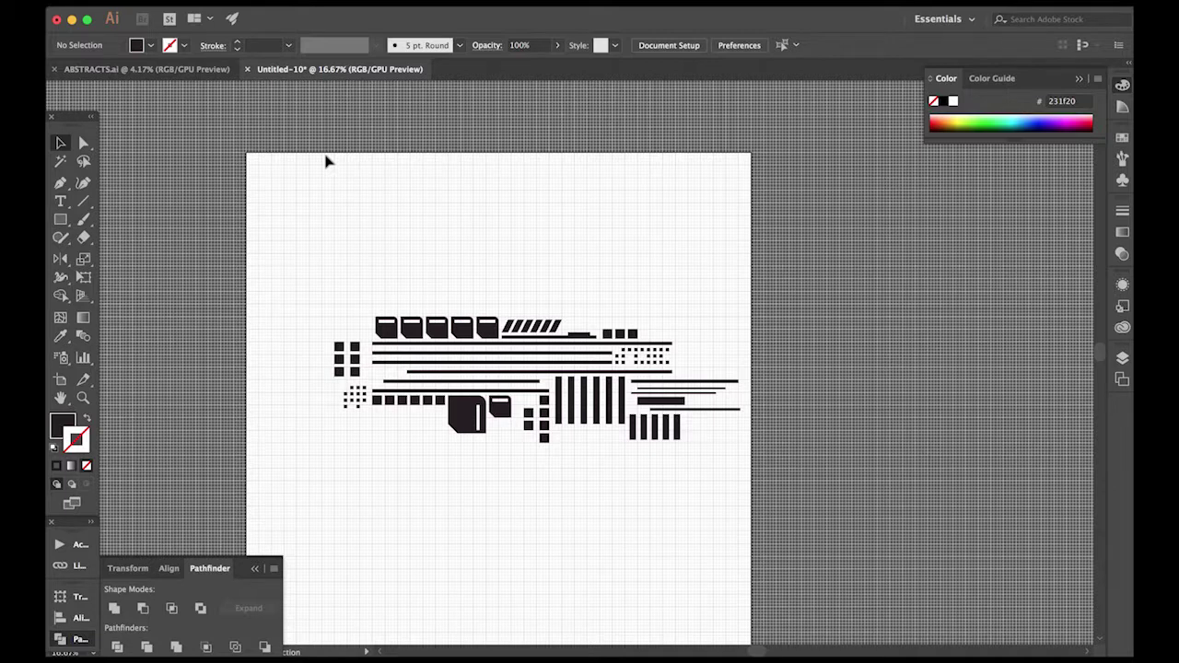
{"action": "left_click_drag", "start_coordinate": [328, 316], "coordinate": [739, 476]}
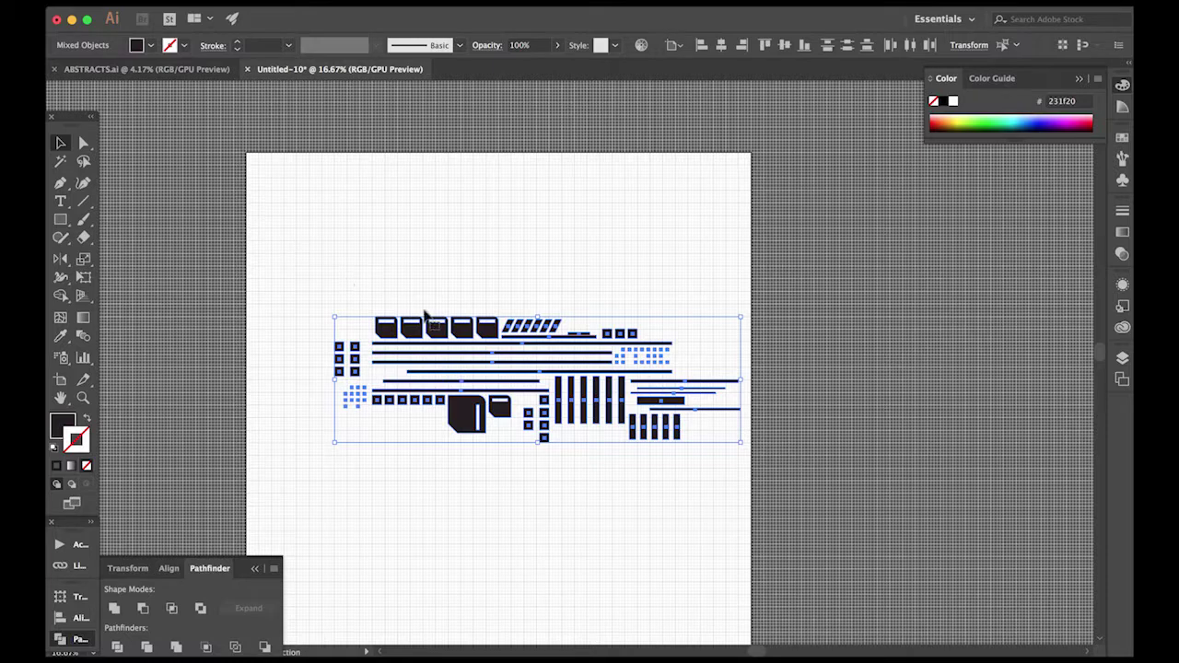
{"action": "key", "text": "super+equal"}
{"action": "key", "text": "super+equal"}
{"action": "key", "text": "super+equal"}
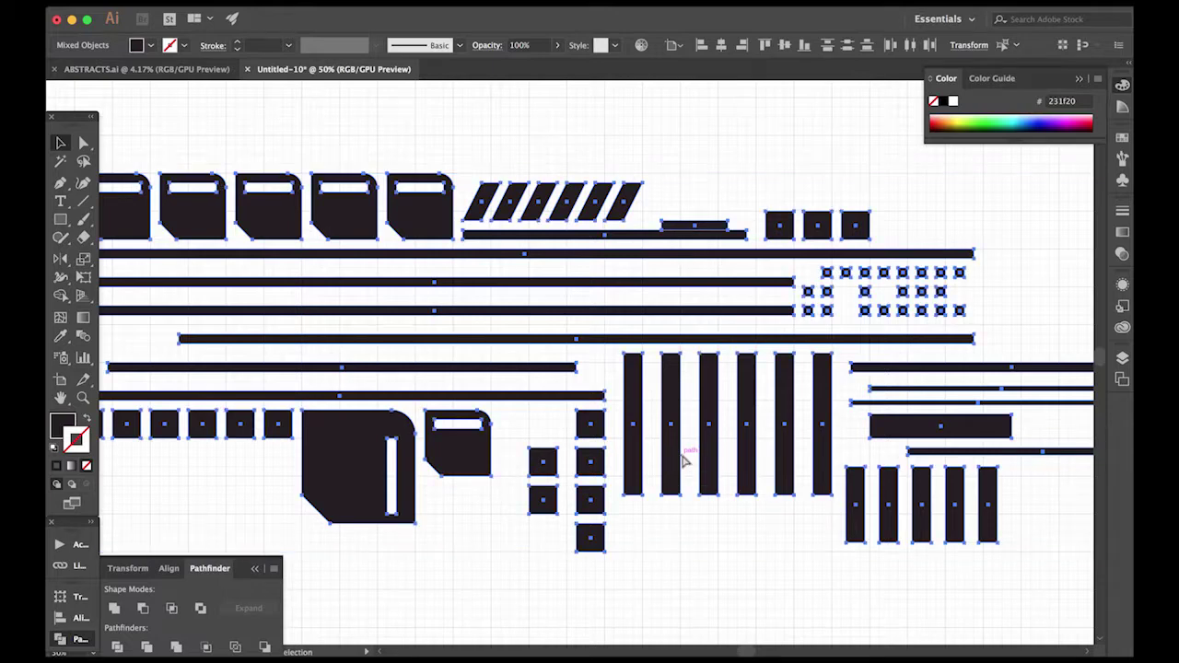
{"action": "key", "text": "super+minus"}
{"action": "key", "text": "super+minus"}
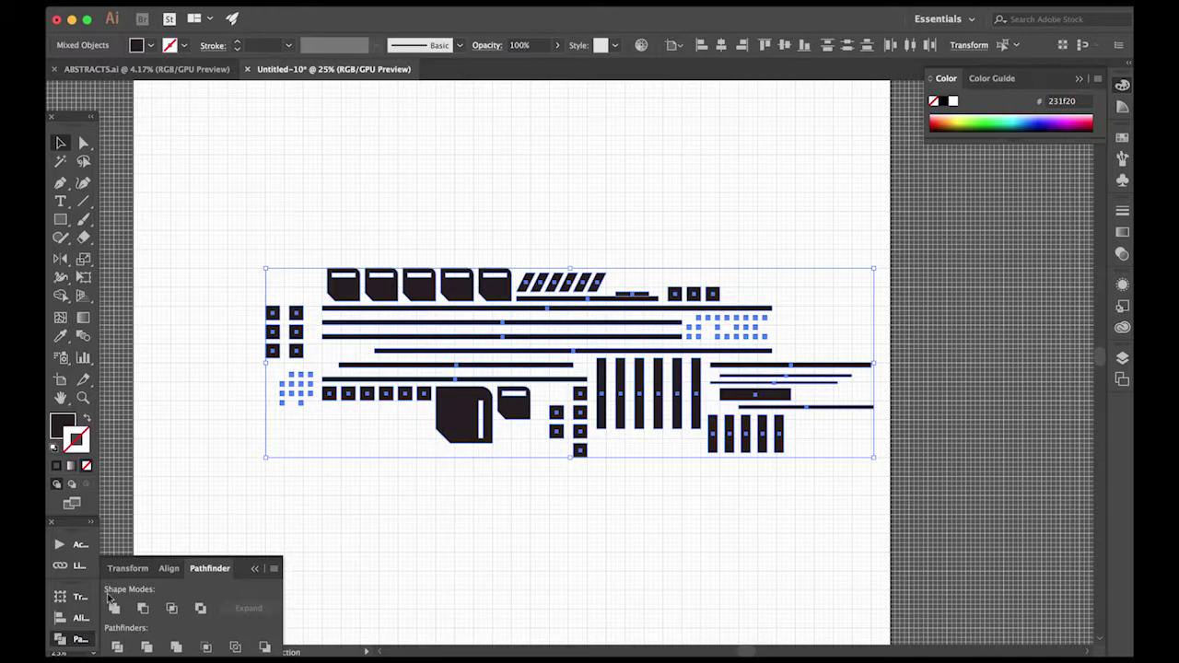
{"action": "key", "text": "super+g"}
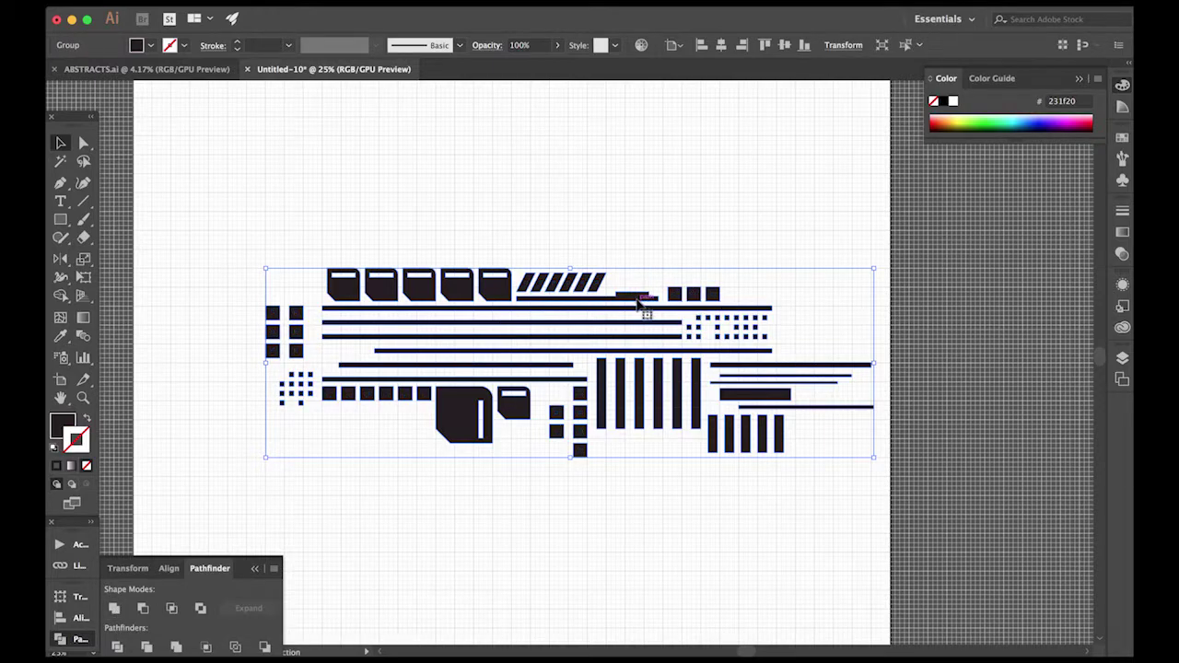
Center the grouped artwork horizontally and vertically on the artboard
{"action": "key", "text": "super+equal"}
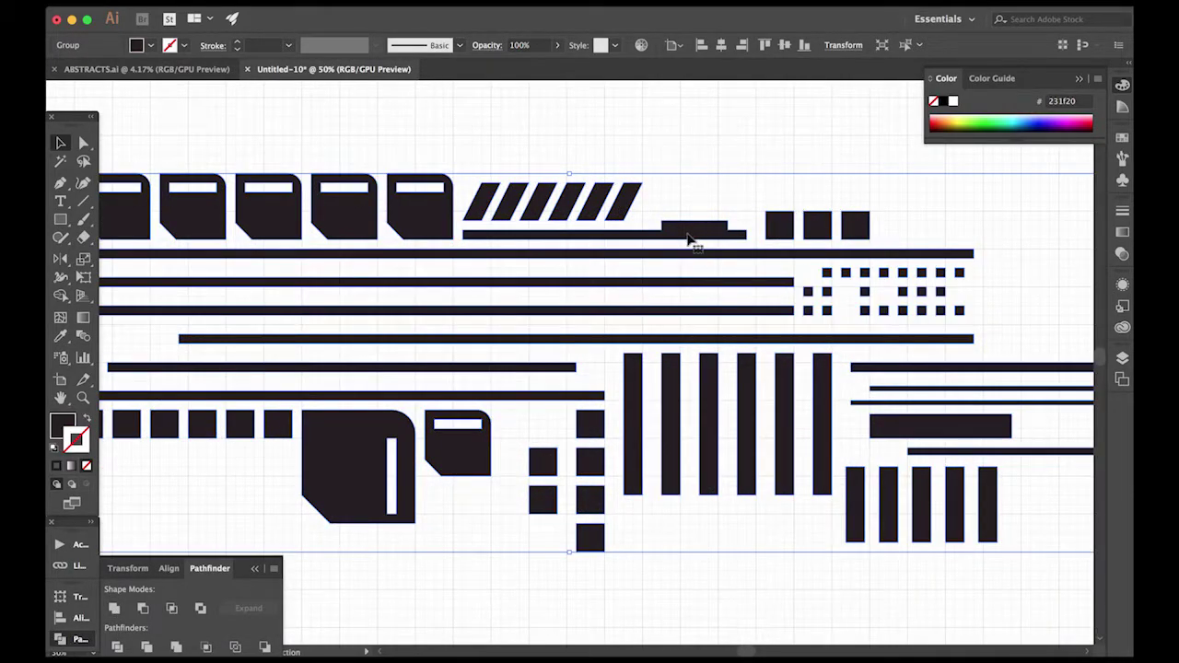
{"action": "left_click", "coordinate": [709, 599]}
{"action": "left_click", "coordinate": [702, 490]}
{"action": "key", "text": "super+minus"}
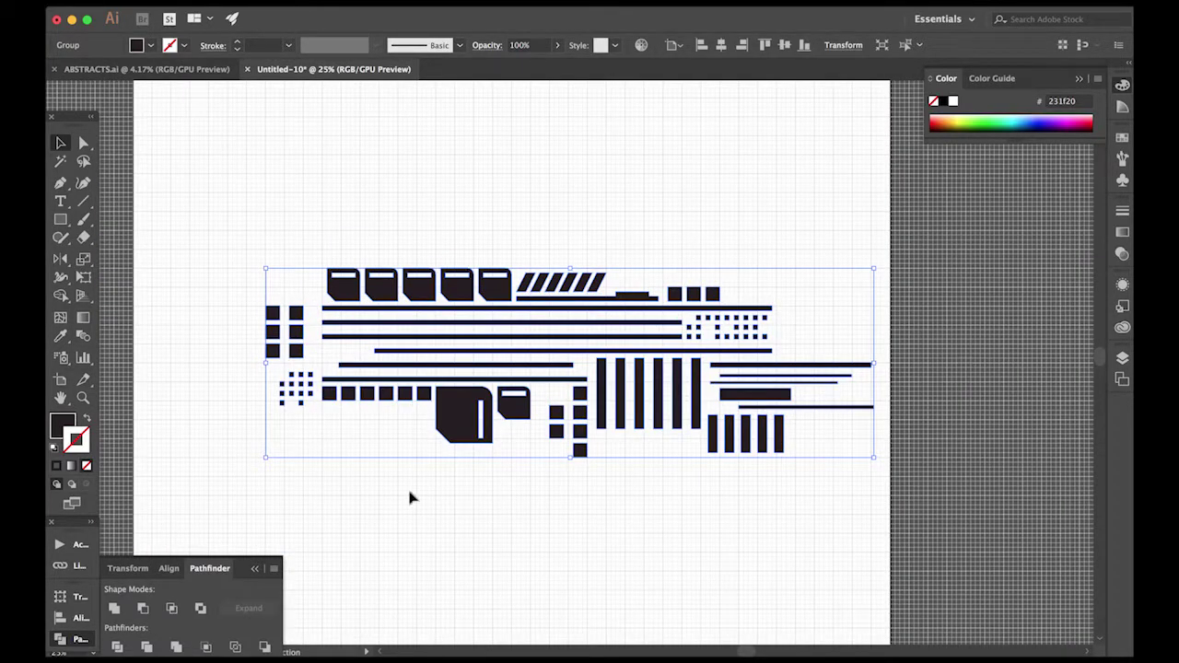
{"action": "left_click", "coordinate": [169, 568]}
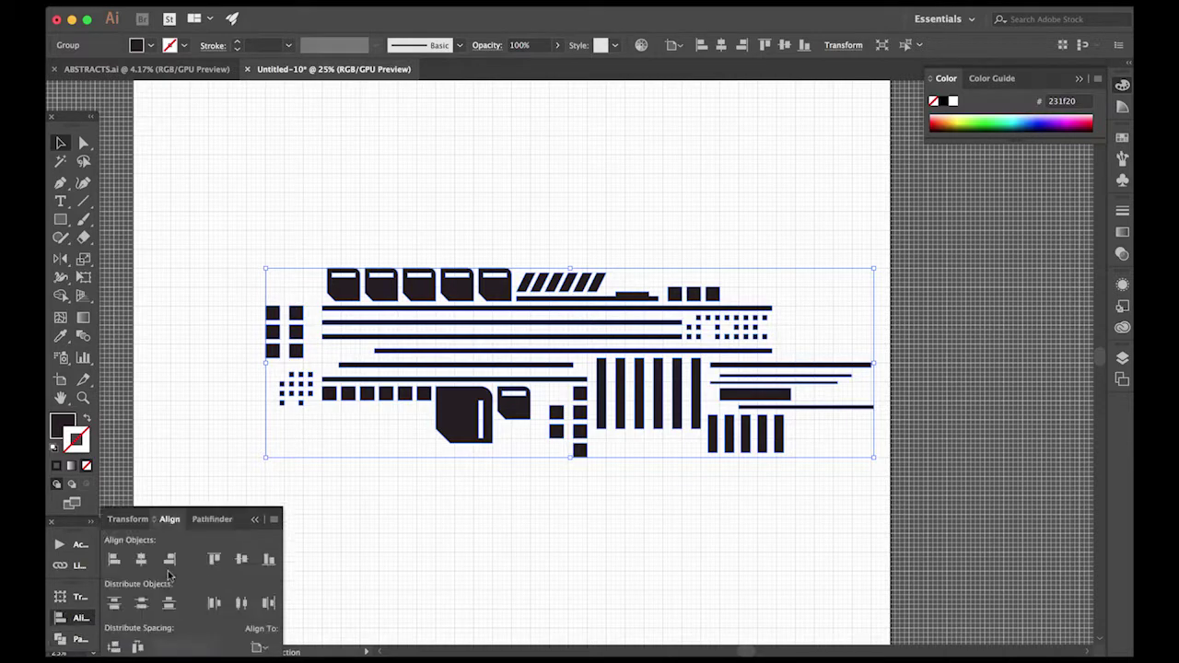
{"action": "left_click", "coordinate": [138, 561]}
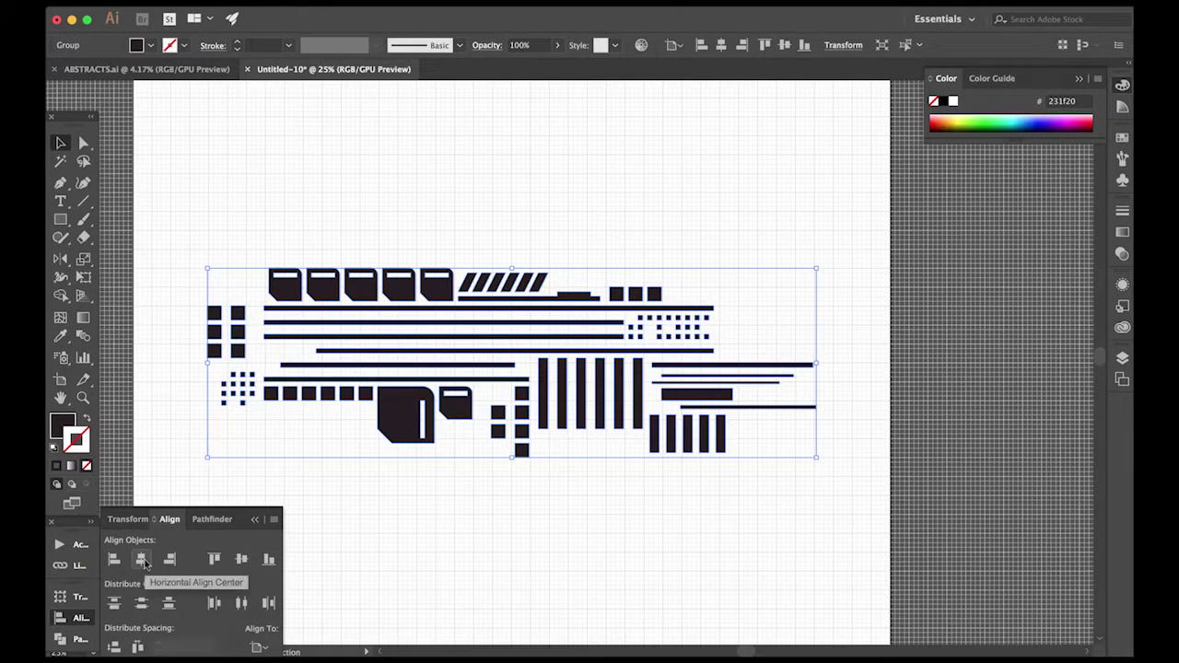
{"action": "left_click", "coordinate": [239, 561]}
{"action": "key", "text": "super+minus"}
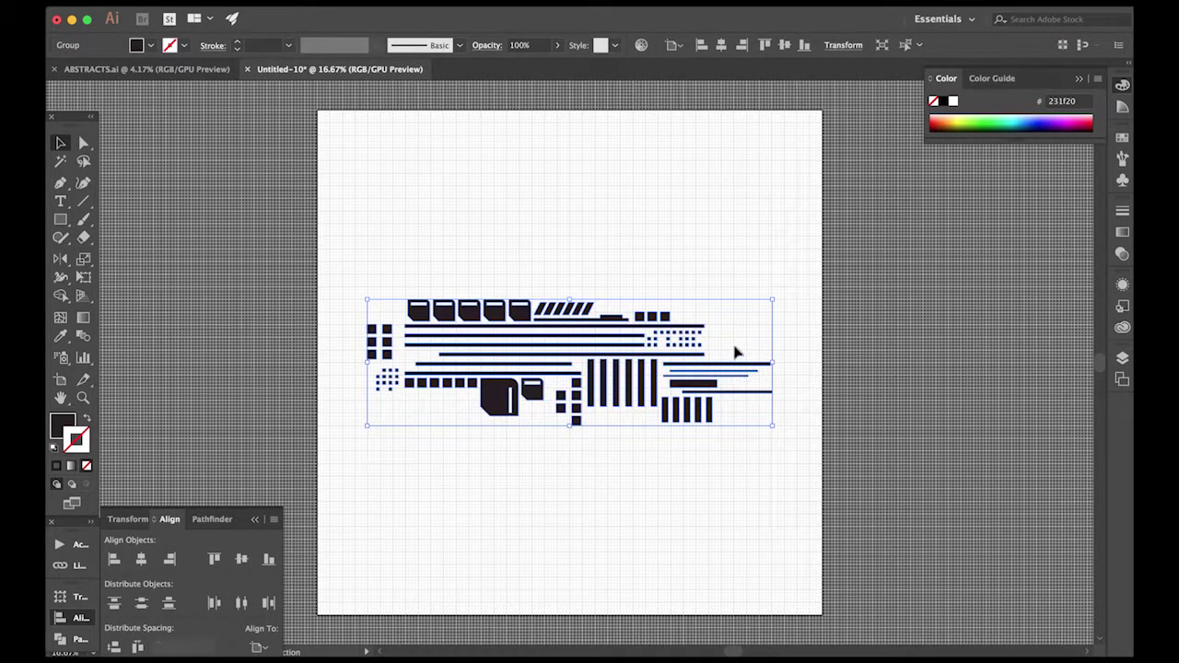
Create an Art Brush named TechBrush from the grouped artwork, then delete the original group from the artboard
{"action": "left_click", "coordinate": [1122, 158]}
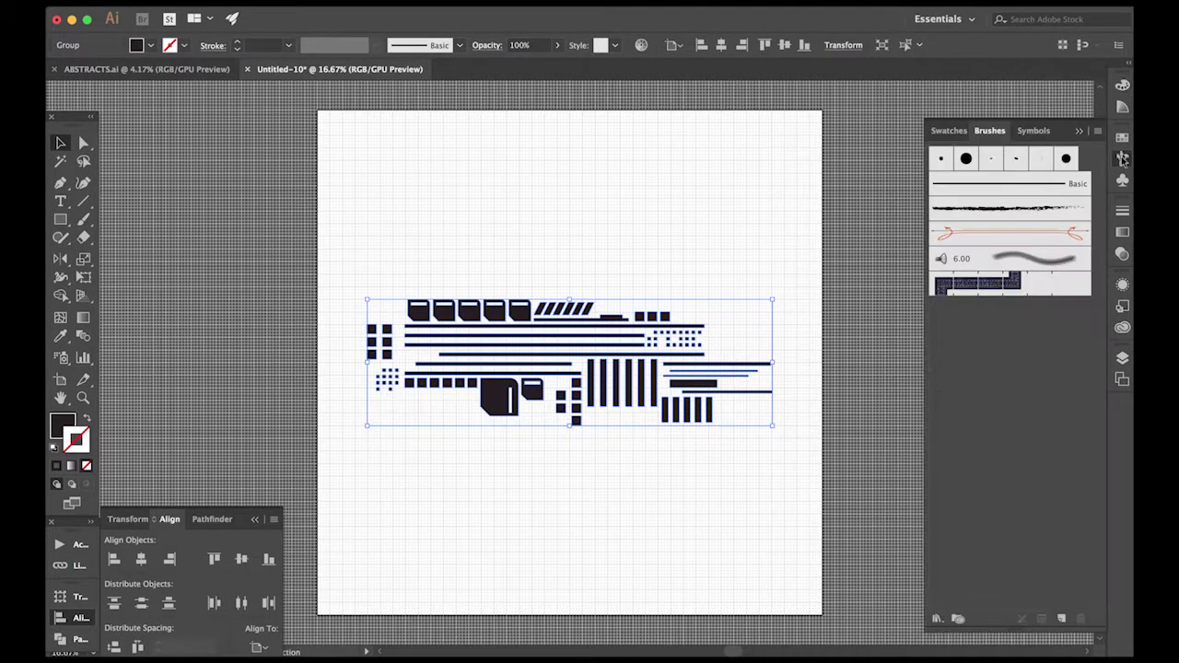
{"action": "left_click_drag", "start_coordinate": [502, 405], "coordinate": [1004, 410]}
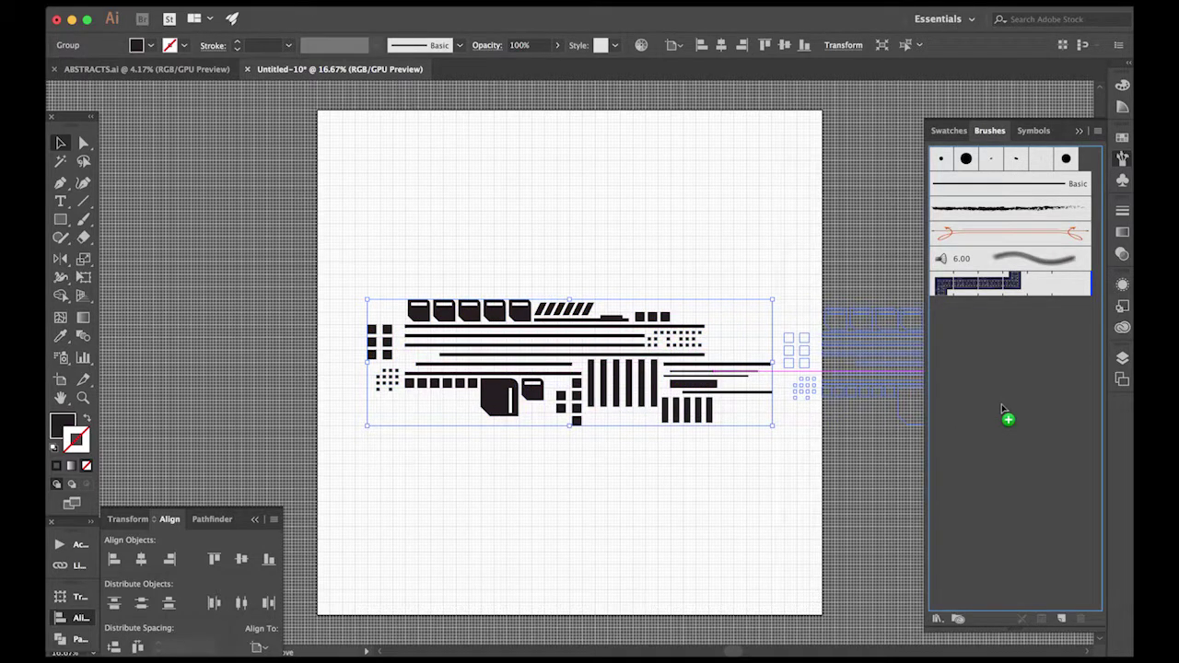
{"action": "left_click_drag", "start_coordinate": [1003, 410], "coordinate": [1003, 409]}
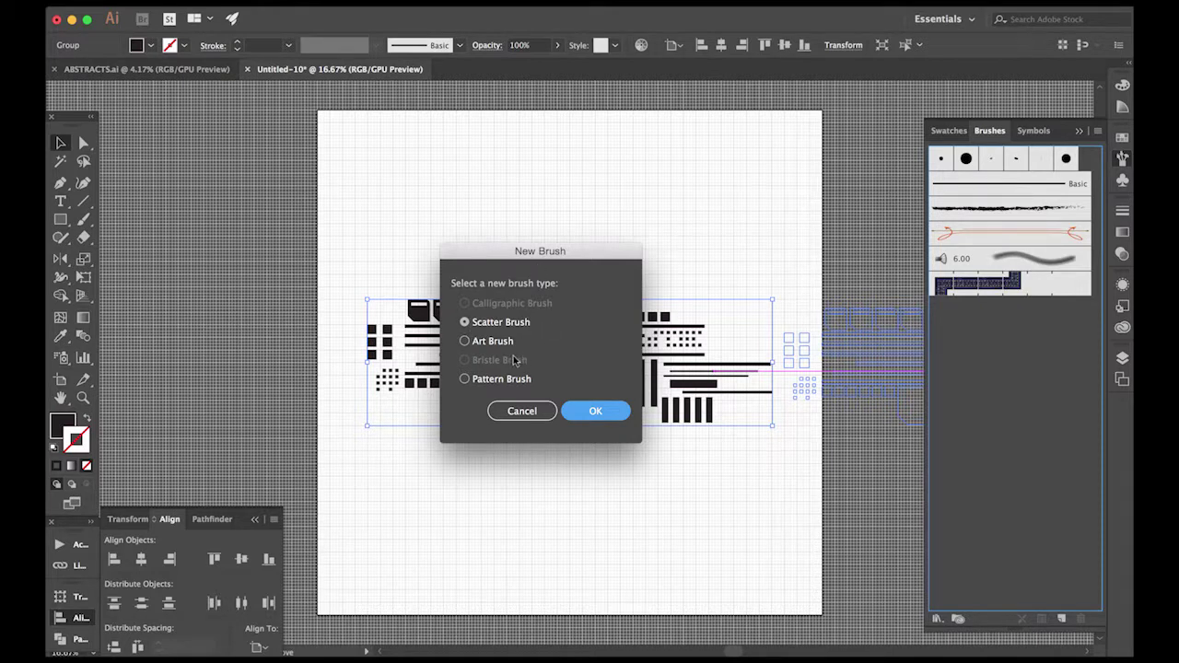
{"action": "left_click", "coordinate": [465, 341]}
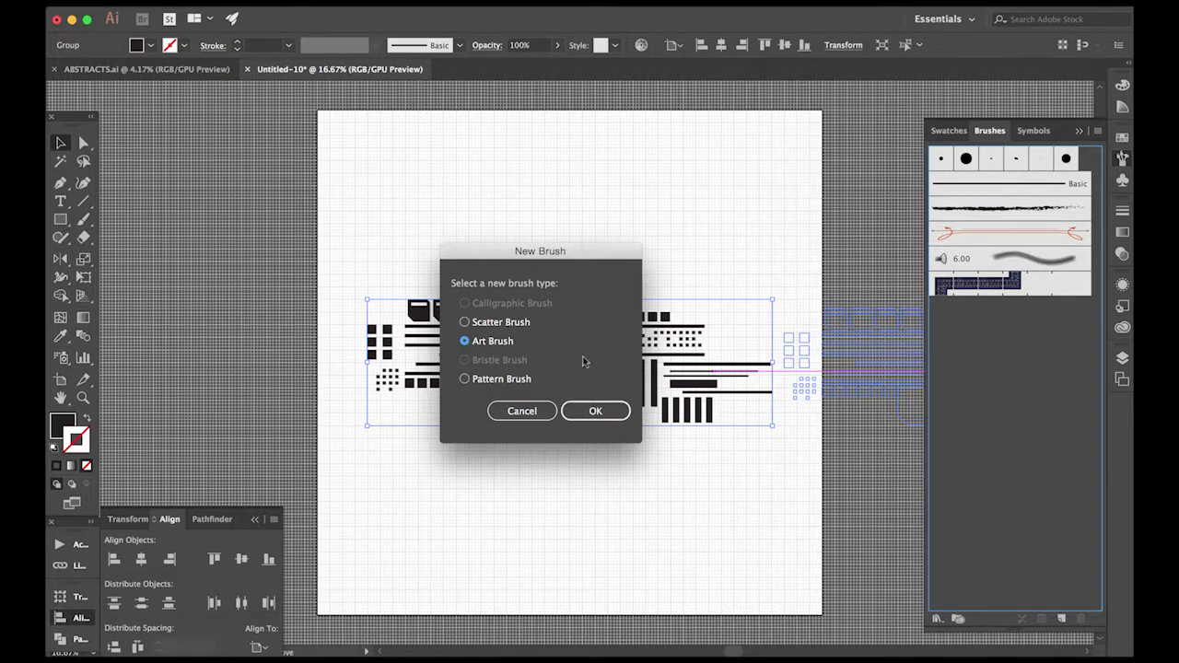
{"action": "left_click", "coordinate": [597, 411]}
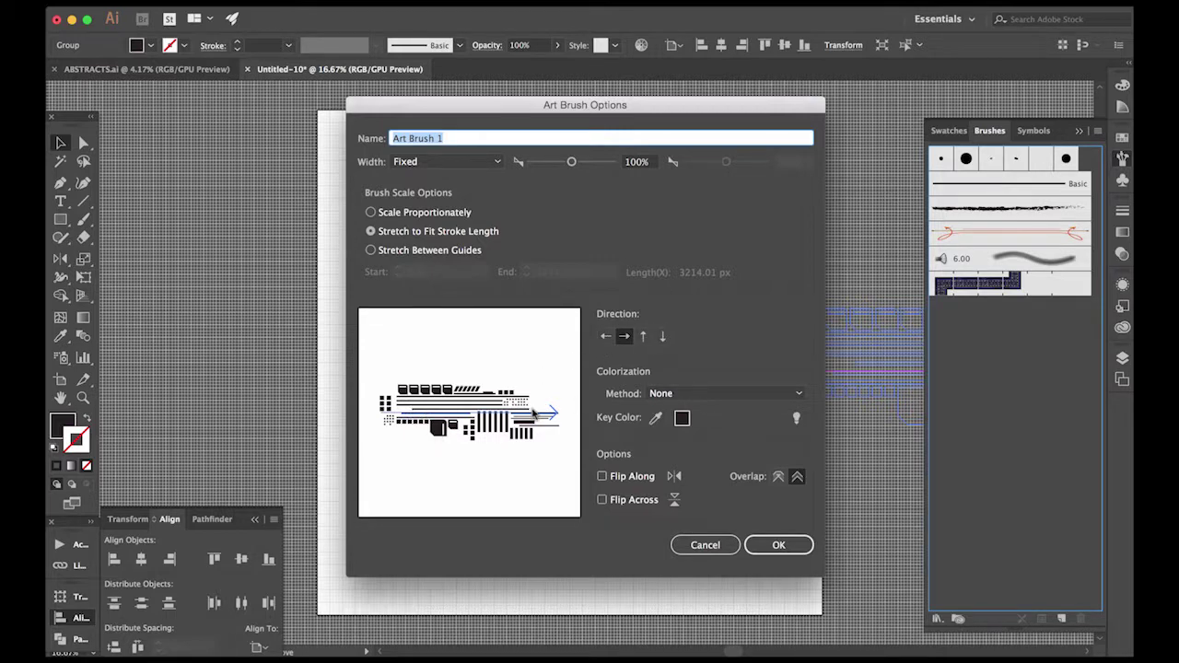
{"action": "type", "text": "TechBrush"}
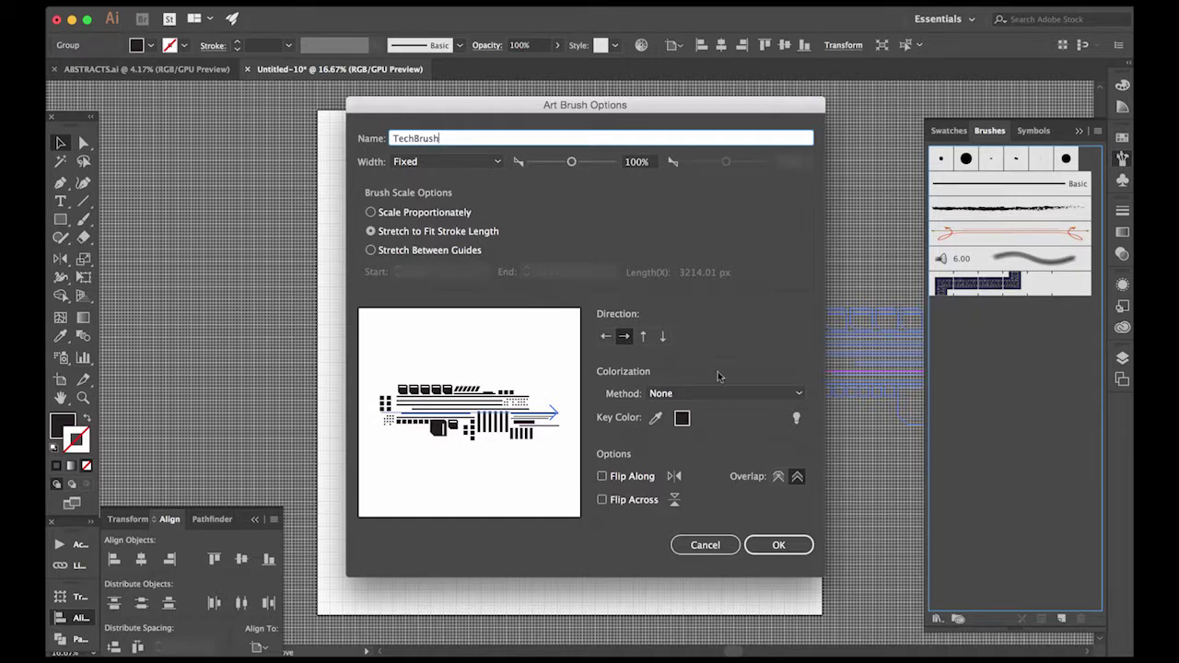
{"action": "left_click", "coordinate": [781, 546]}
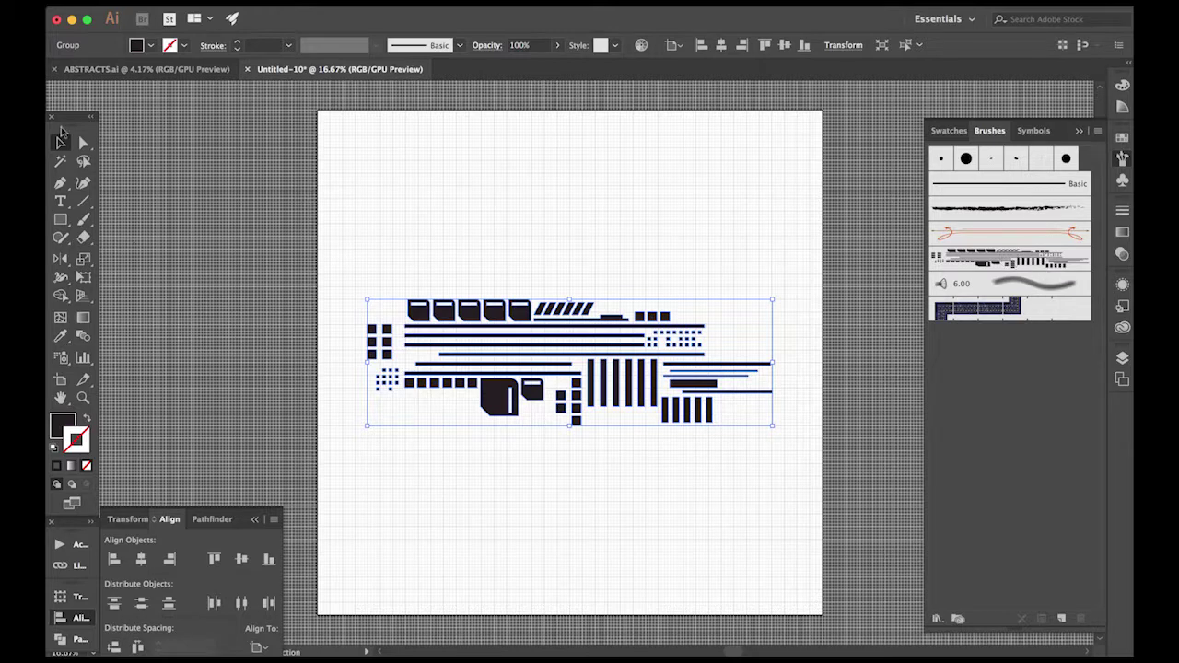
{"action": "key", "text": "Delete"}
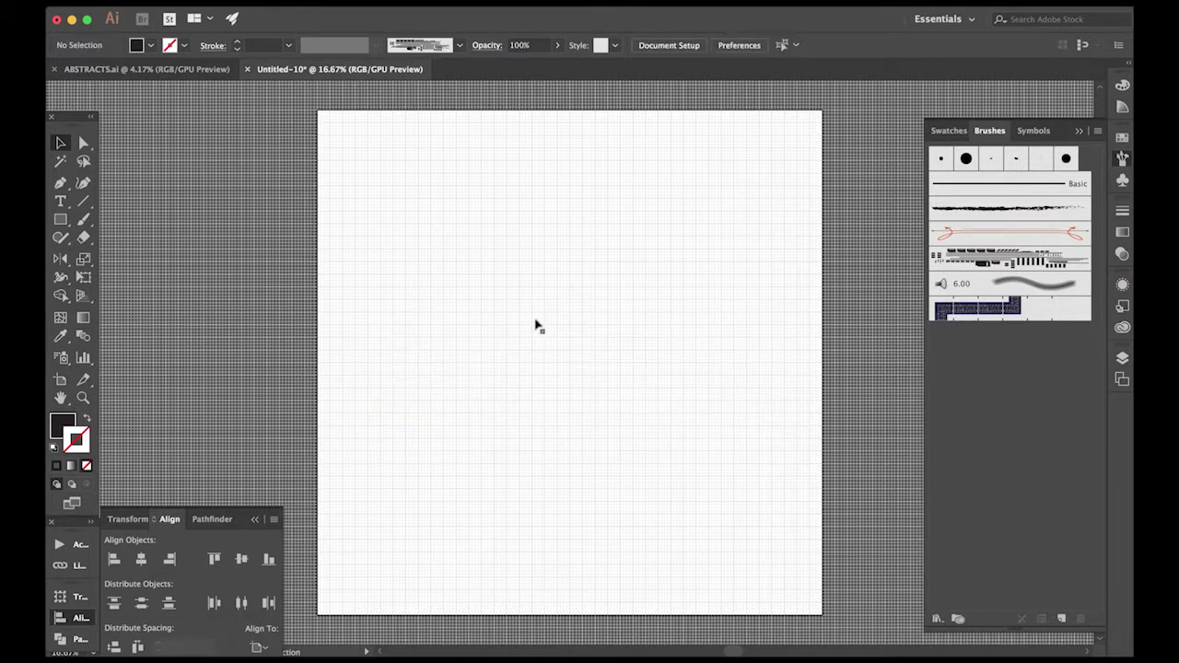
Draw a large circle outward from the center of the artboard with the Ellipse tool
{"action": "left_click", "coordinate": [60, 219]}
{"action": "left_click_drag", "start_coordinate": [60, 219], "coordinate": [132, 255]}
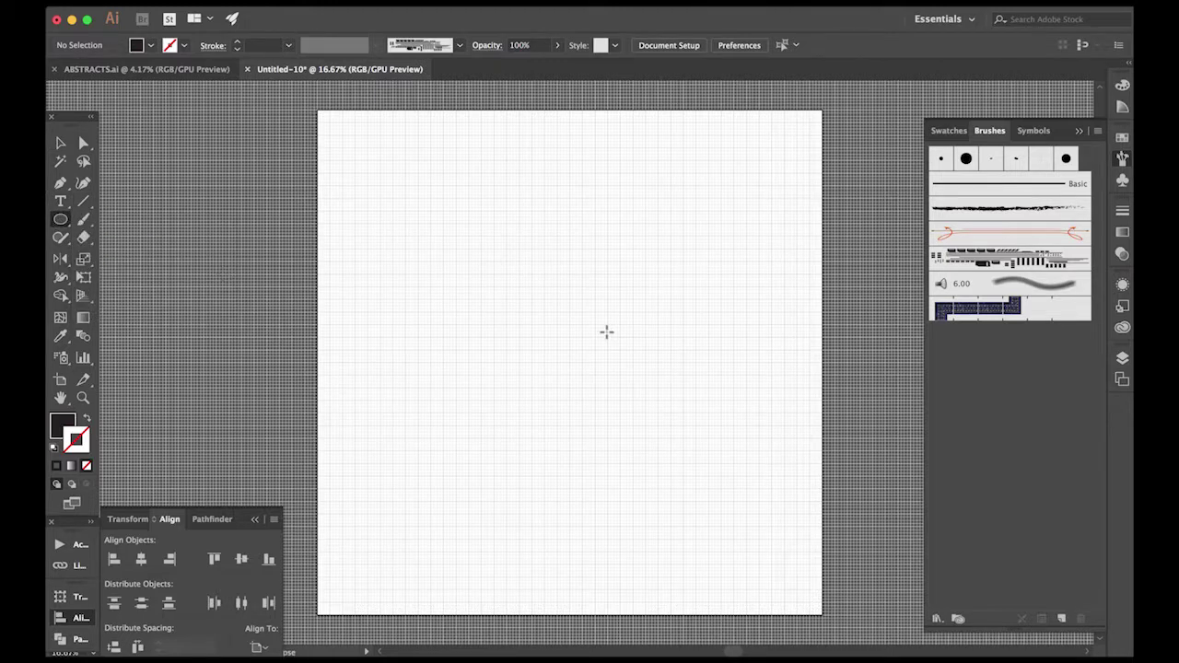
{"action": "left_click_drag", "start_coordinate": [569, 355], "coordinate": [727, 231], "text": "alt+shift"}
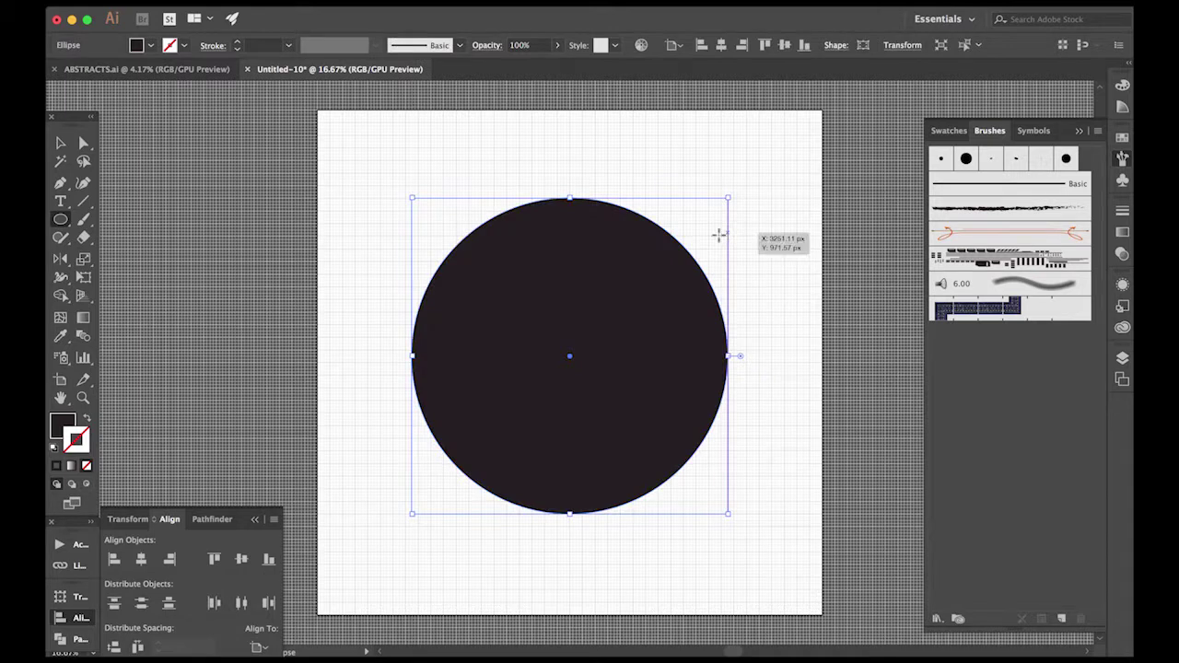
Set the circle's fill to None and apply the TechBrush art brush to its path
{"action": "left_click", "coordinate": [151, 45]}
{"action": "left_click", "coordinate": [56, 72]}
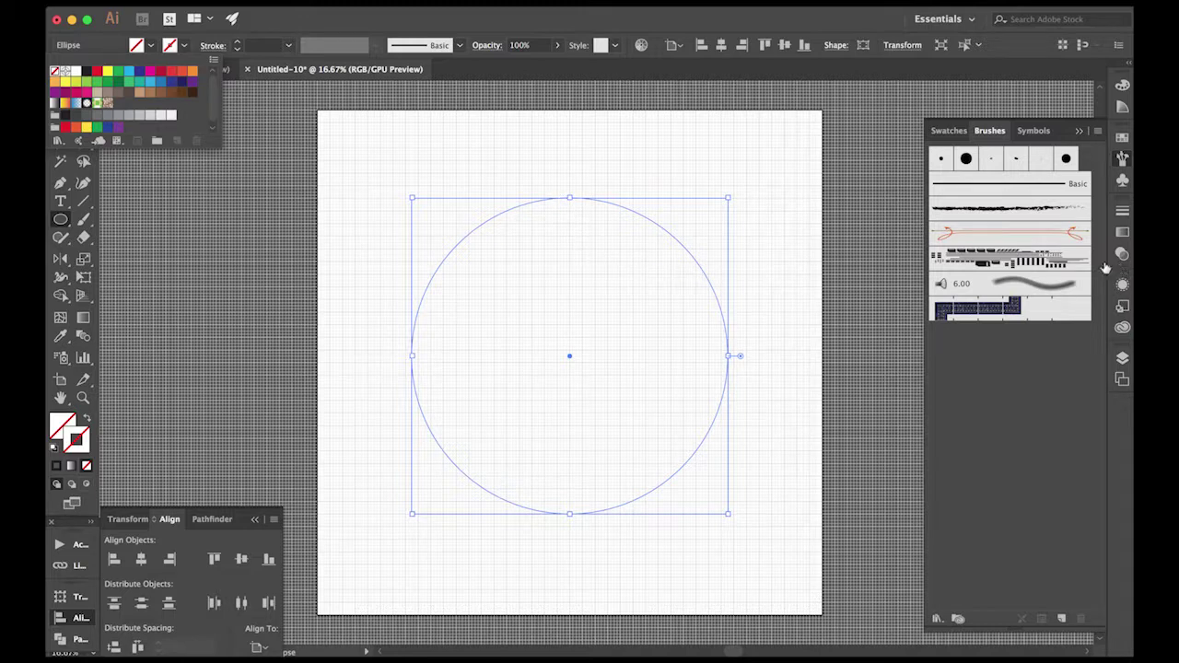
{"action": "left_click", "coordinate": [746, 250]}
{"action": "left_click", "coordinate": [60, 144]}
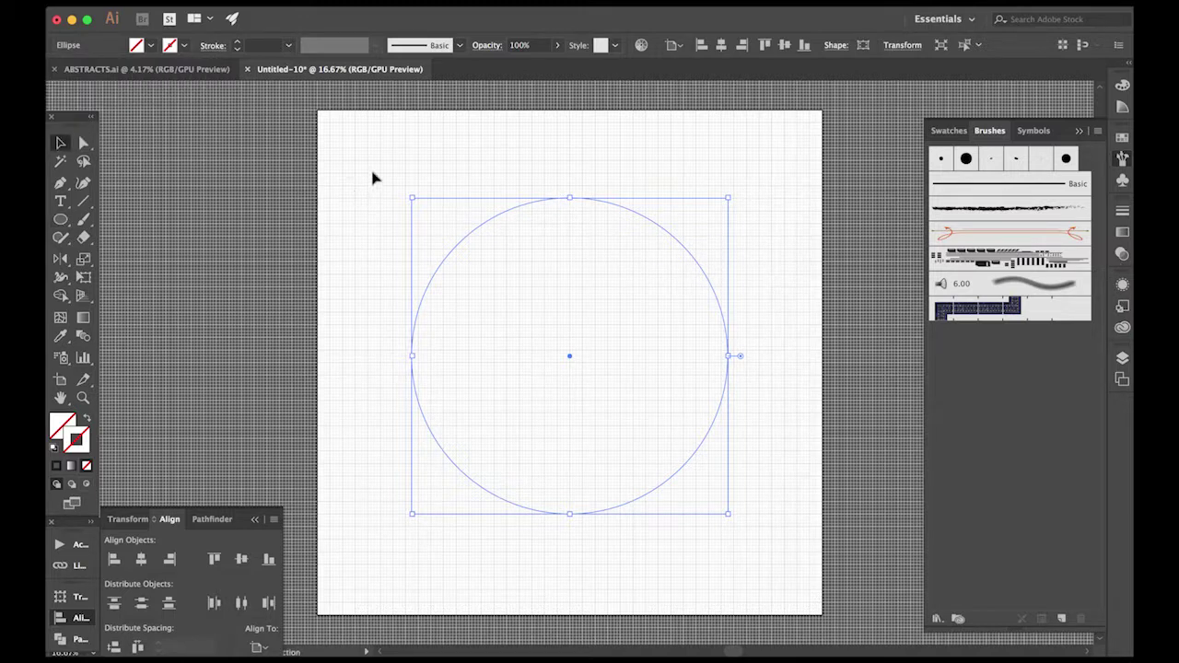
{"action": "left_click", "coordinate": [1024, 260]}
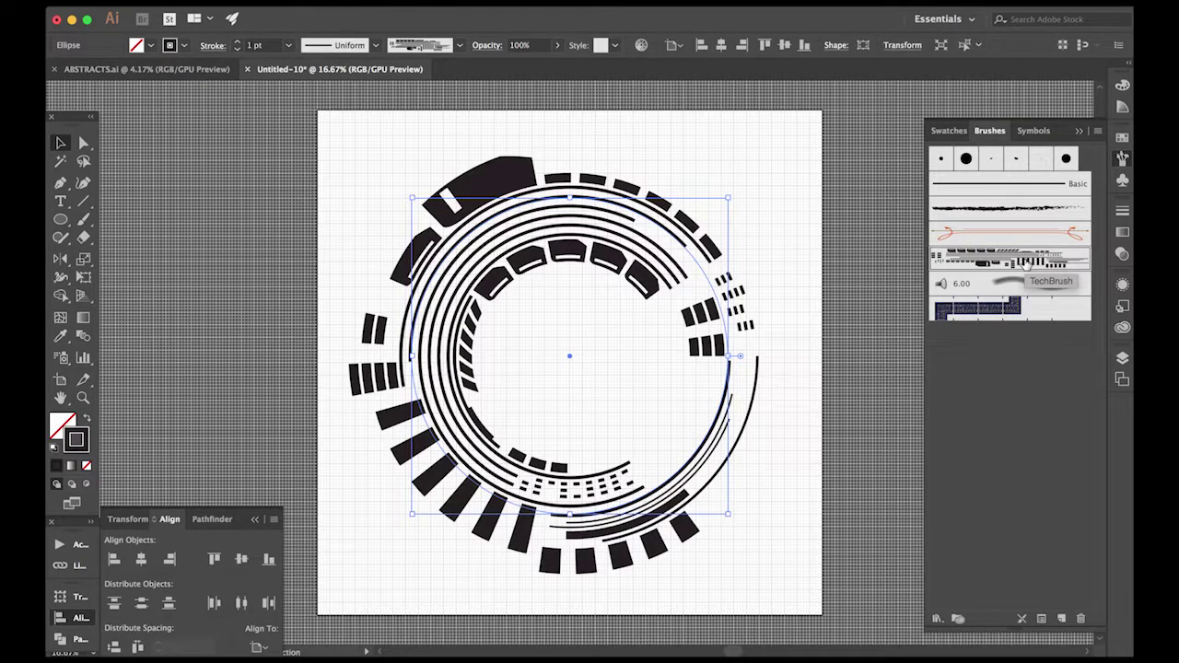
Expand the appearance of the TechBrush circle into plain shapes and check its anchor points
{"action": "left_click", "coordinate": [827, 366]}
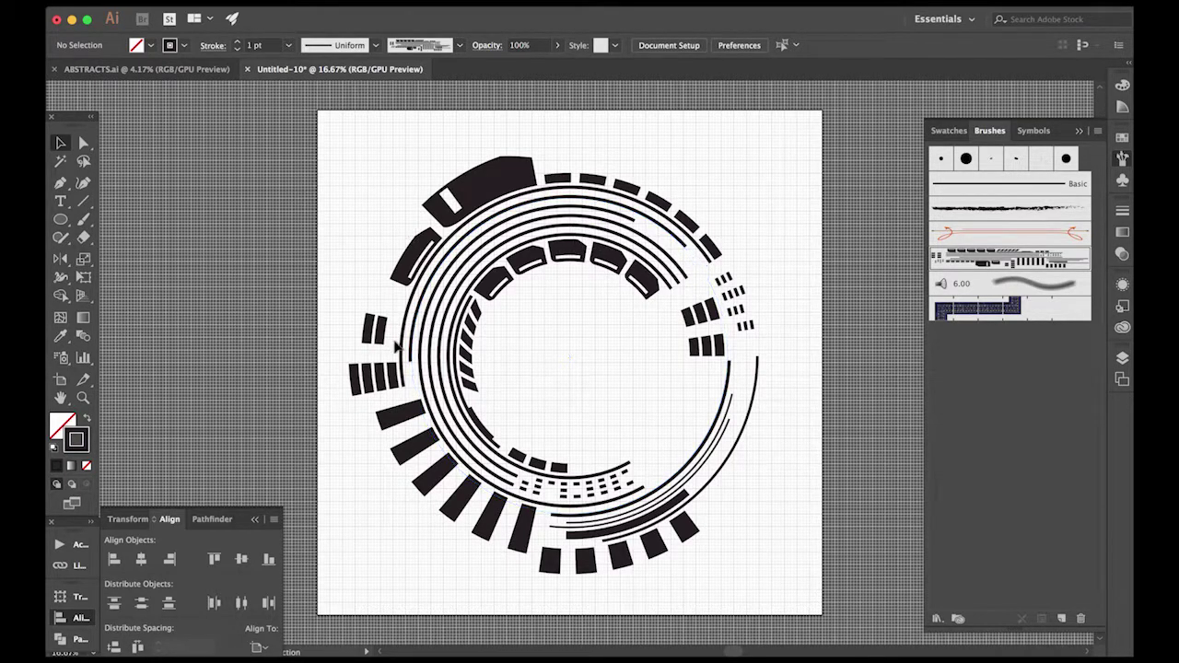
{"action": "left_click_drag", "start_coordinate": [365, 199], "coordinate": [531, 368]}
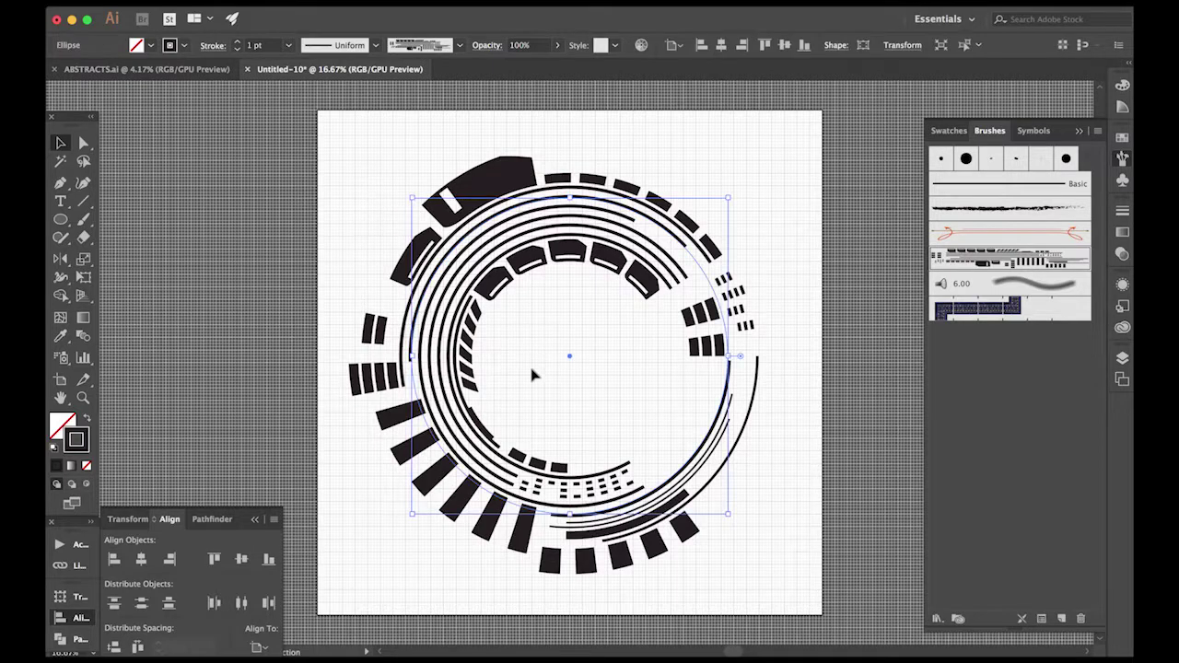
{"action": "left_click", "coordinate": [261, 6]}
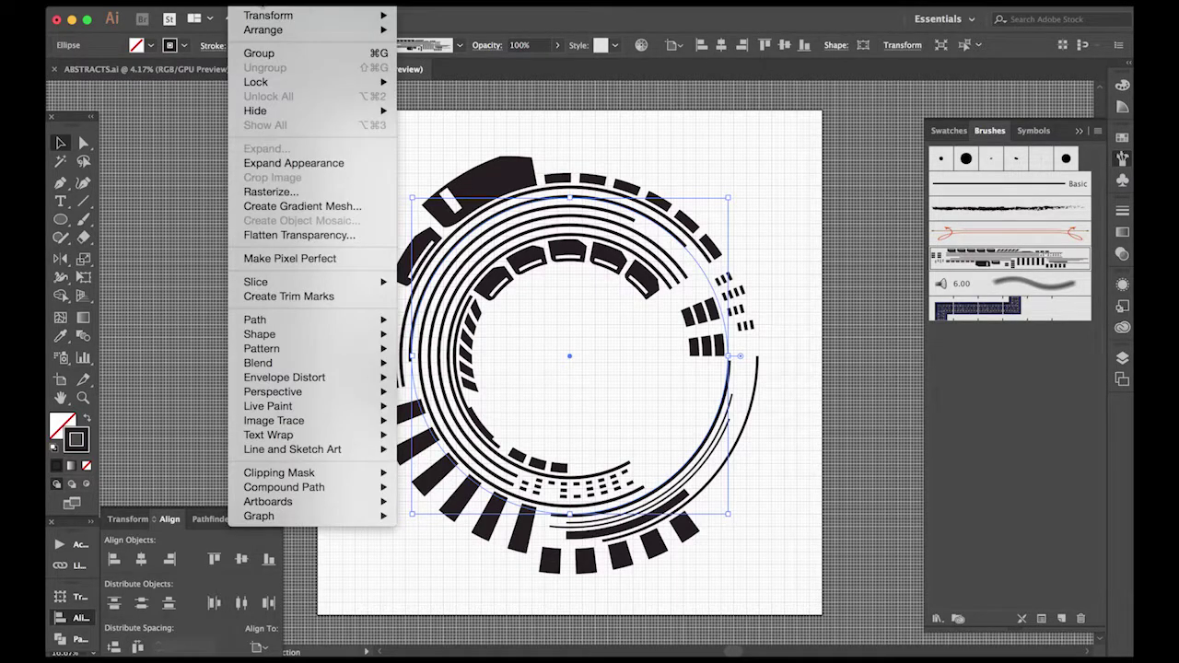
{"action": "left_click", "coordinate": [279, 163]}
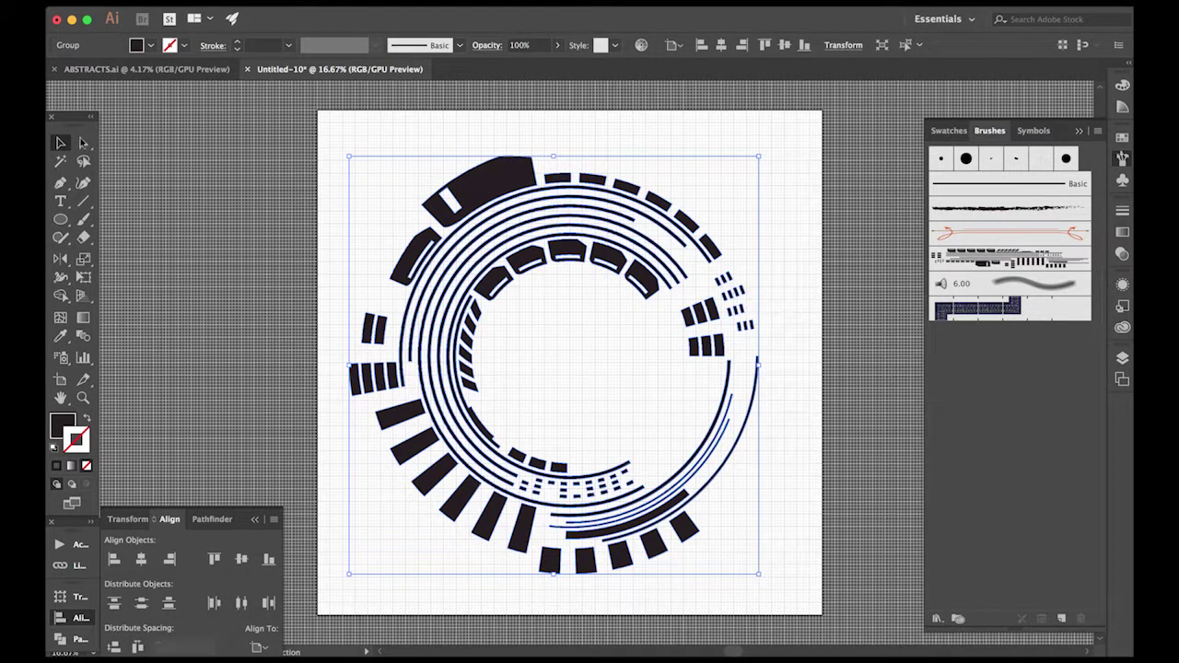
{"action": "key", "text": "a"}
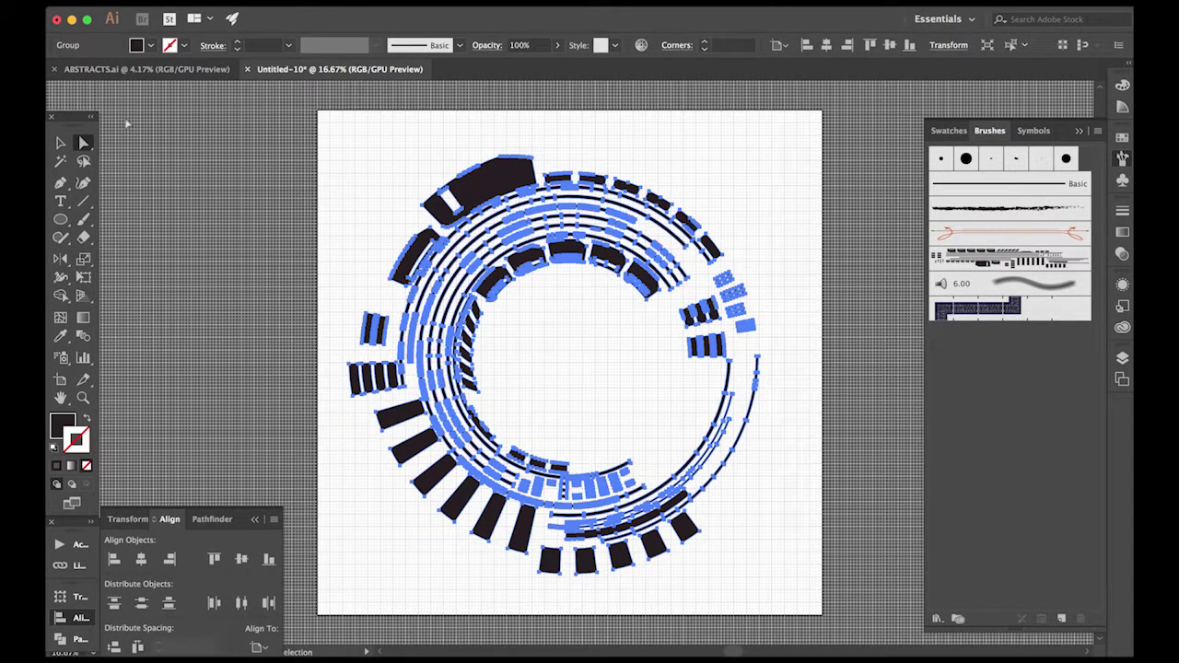
{"action": "left_click", "coordinate": [62, 142]}
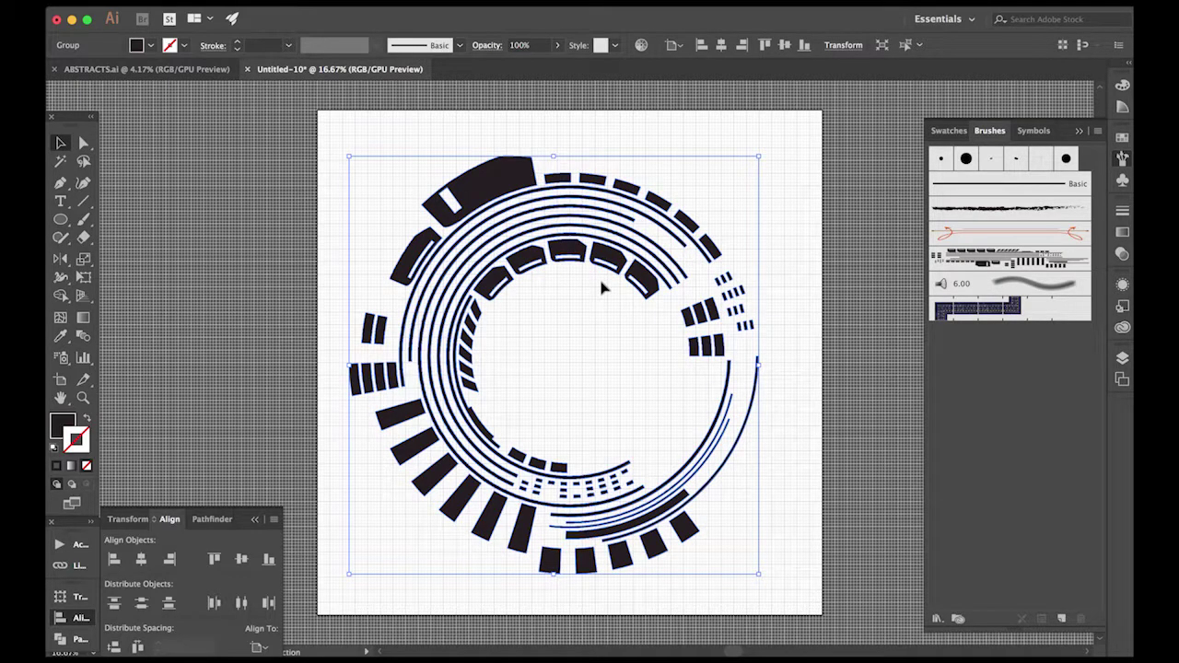
Save the document as TechBrush.ai in the ExtrudeBrush folder, using the Illustrator 8 legacy format
{"action": "left_click", "coordinate": [179, 3]}
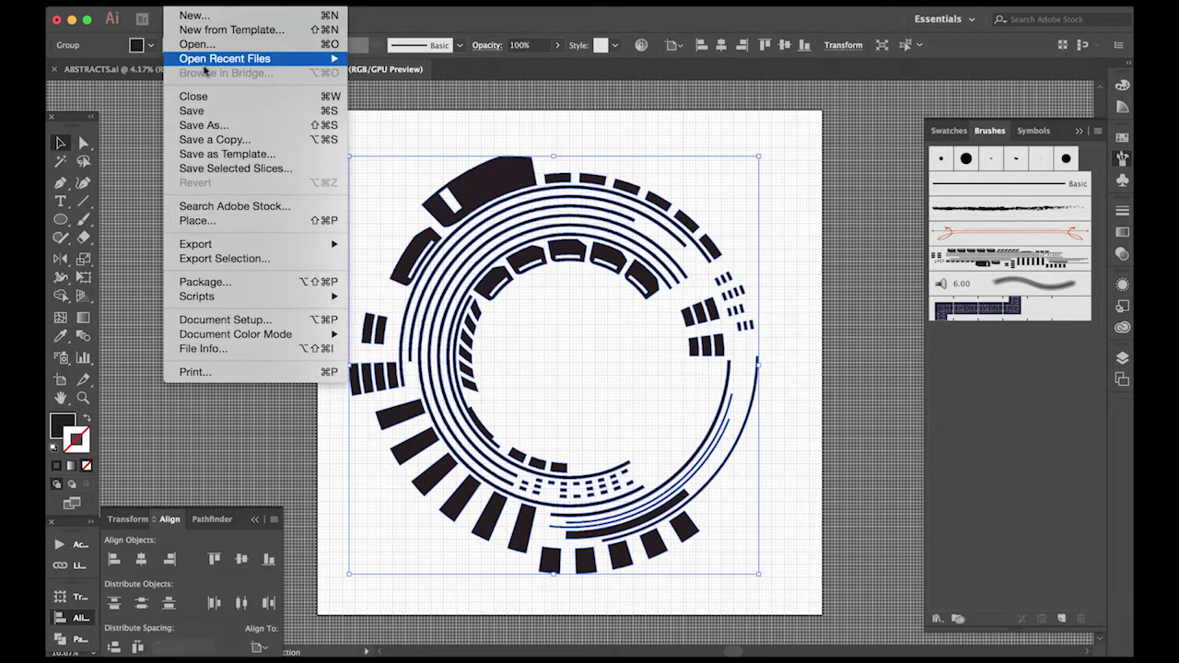
{"action": "left_click", "coordinate": [204, 125]}
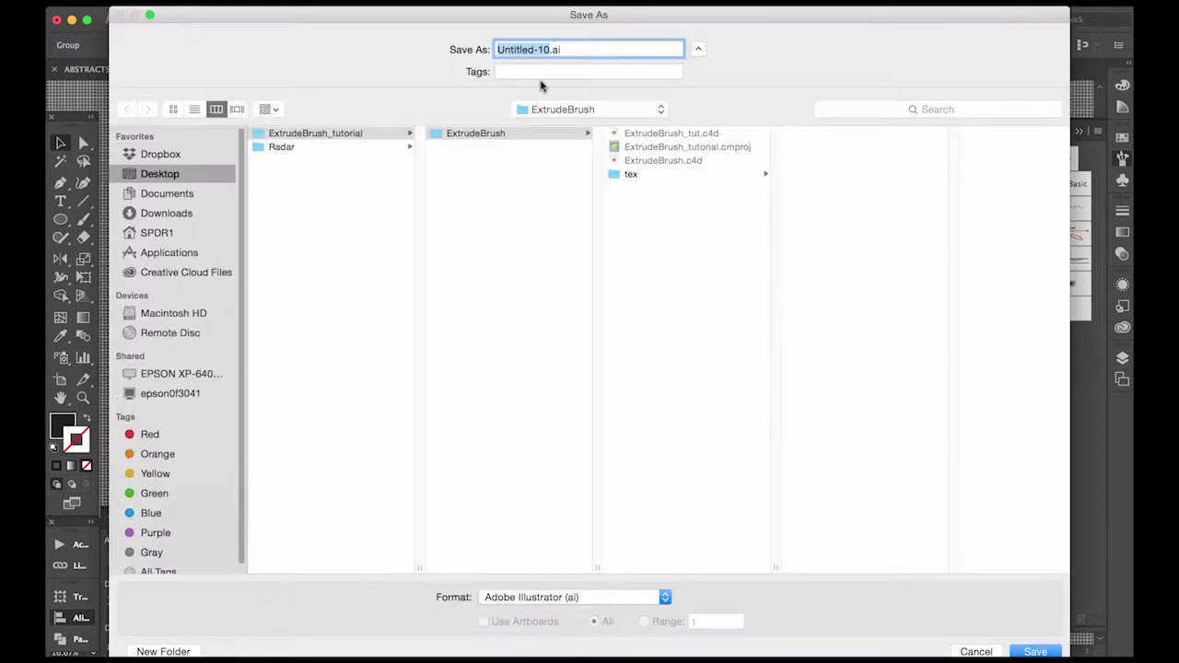
{"action": "type", "text": "TechBrush"}
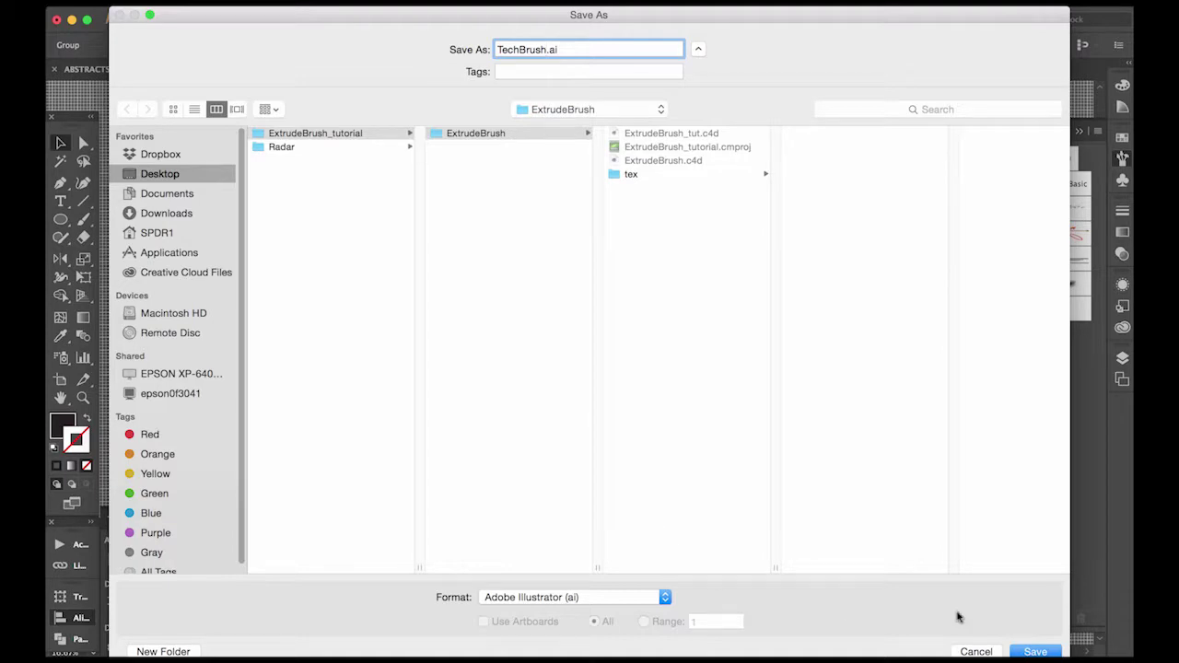
{"action": "left_click", "coordinate": [1036, 651]}
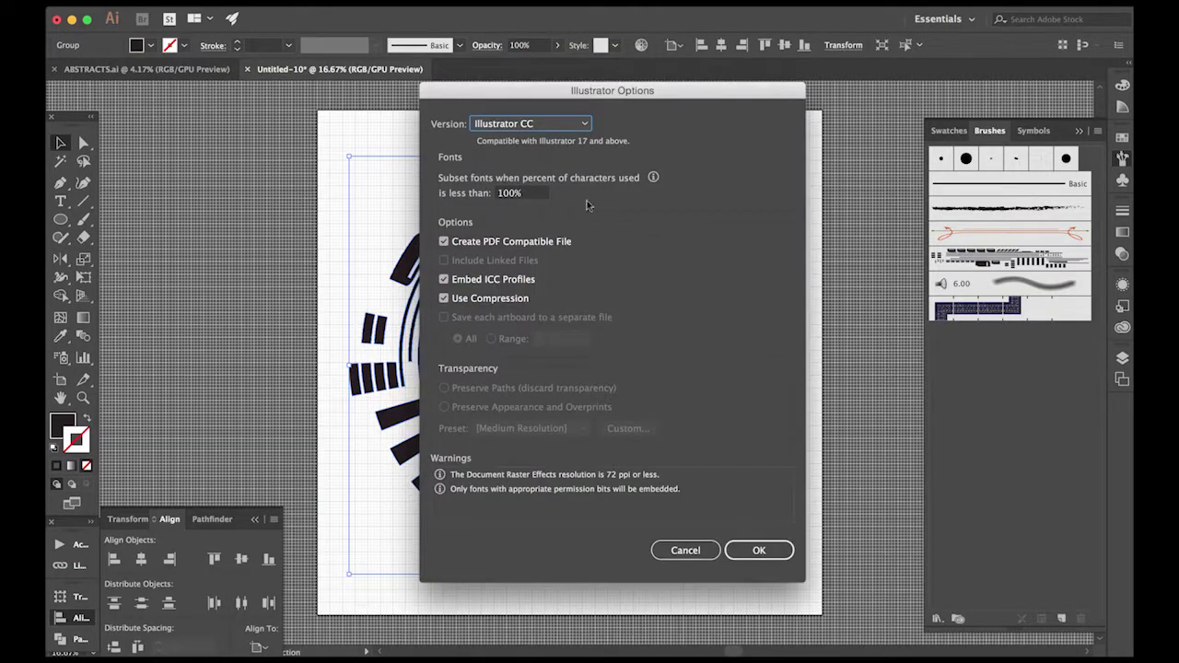
{"action": "left_click", "coordinate": [552, 125]}
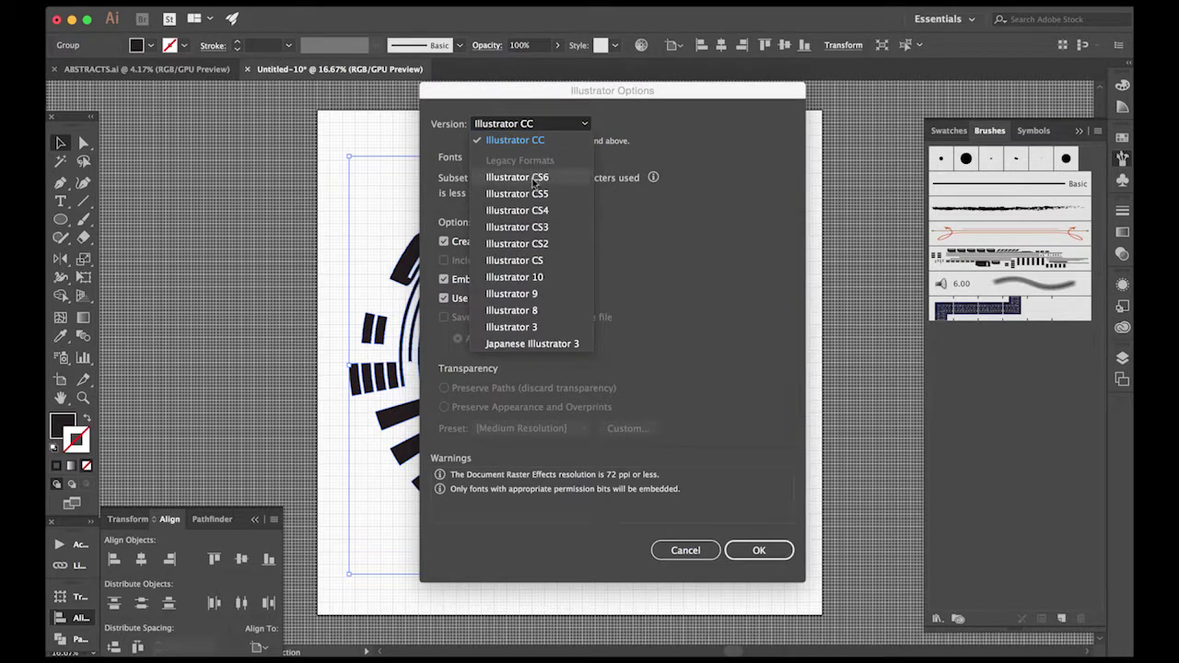
{"action": "left_click", "coordinate": [511, 310]}
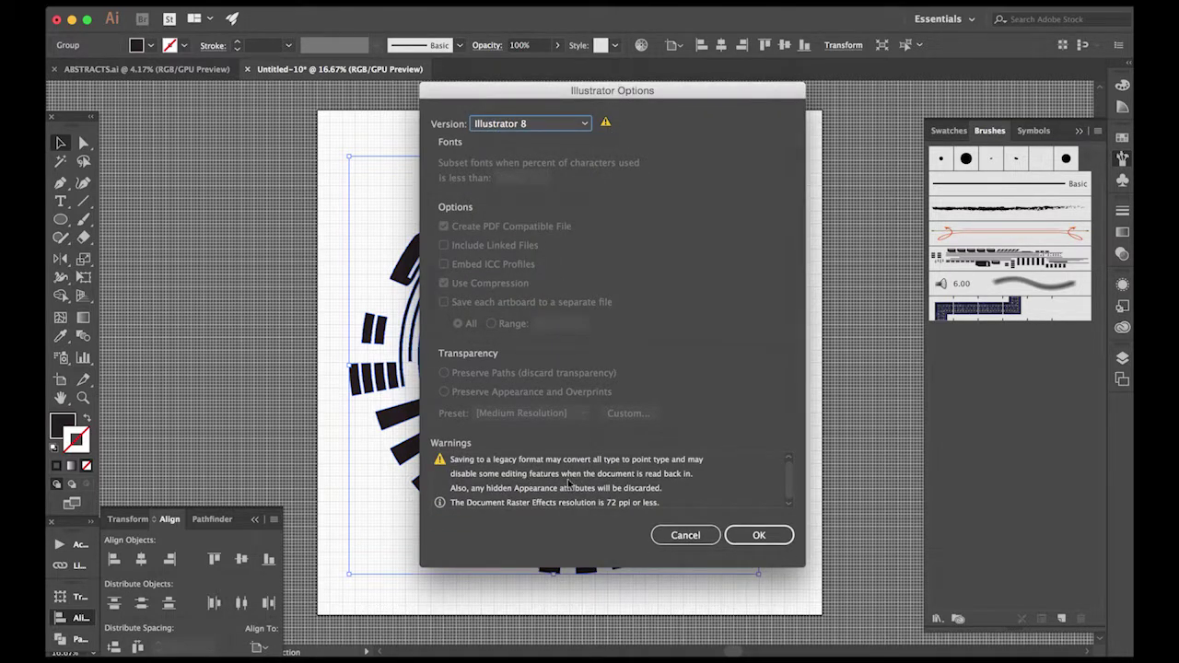
{"action": "left_click", "coordinate": [770, 538]}
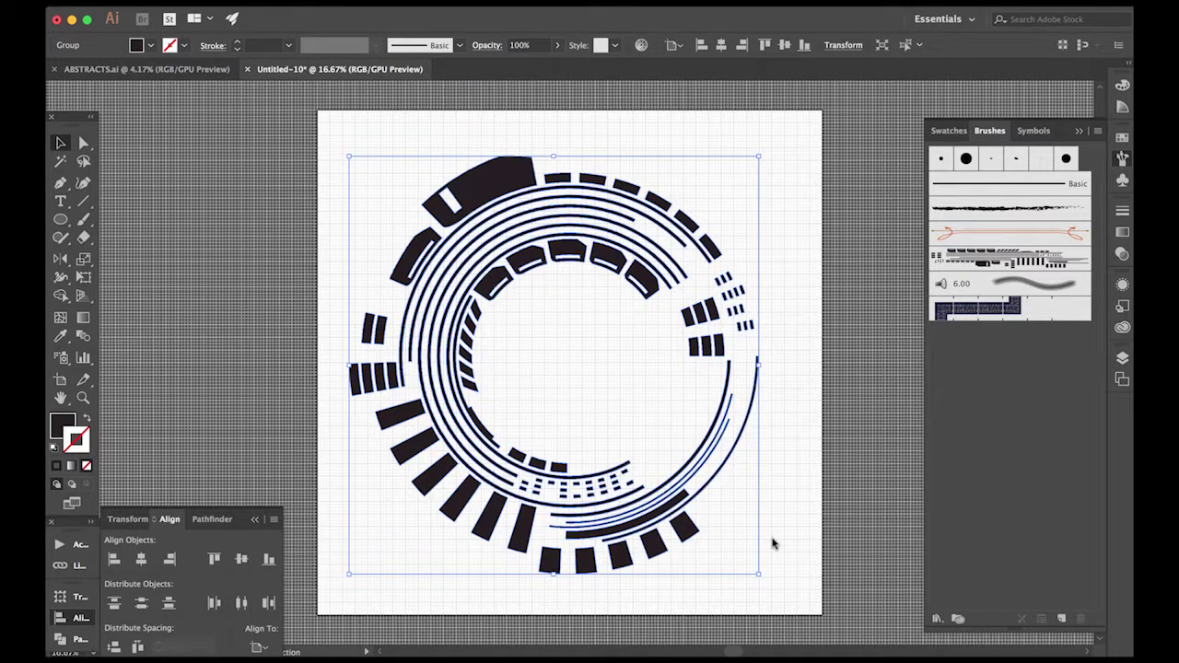
Hide Illustrator and switch to Cinema 4D with the ExtrudeBrush_tut.c4d scene
{"action": "left_click", "coordinate": [110, 3]}
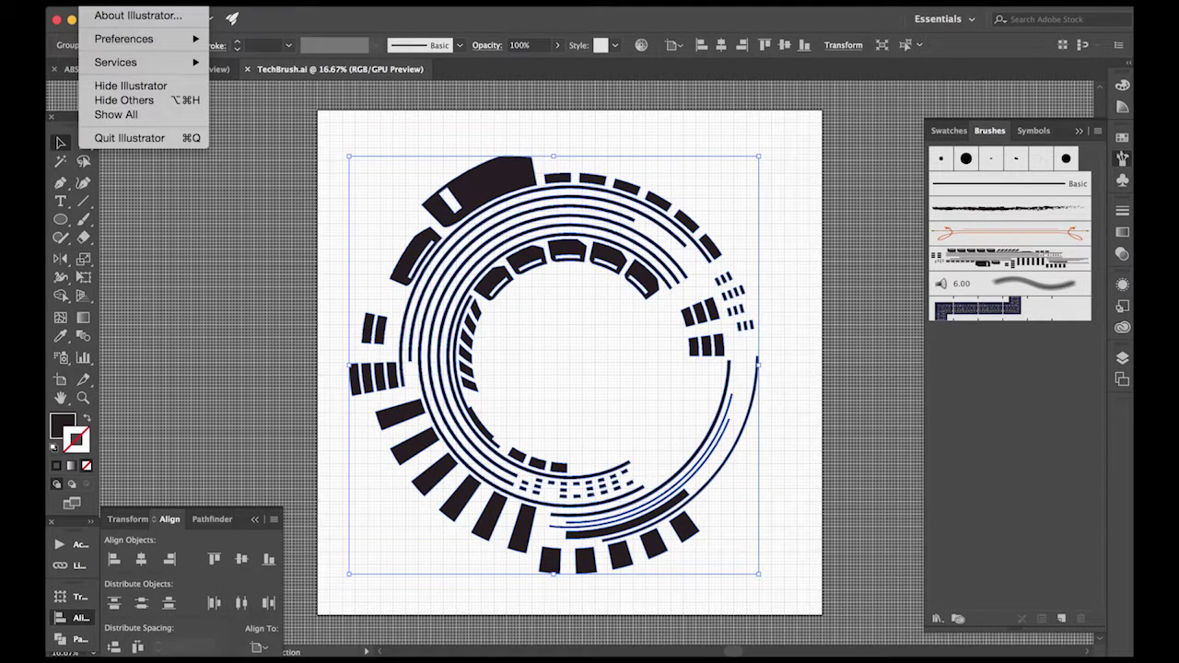
{"action": "left_click", "coordinate": [134, 86]}
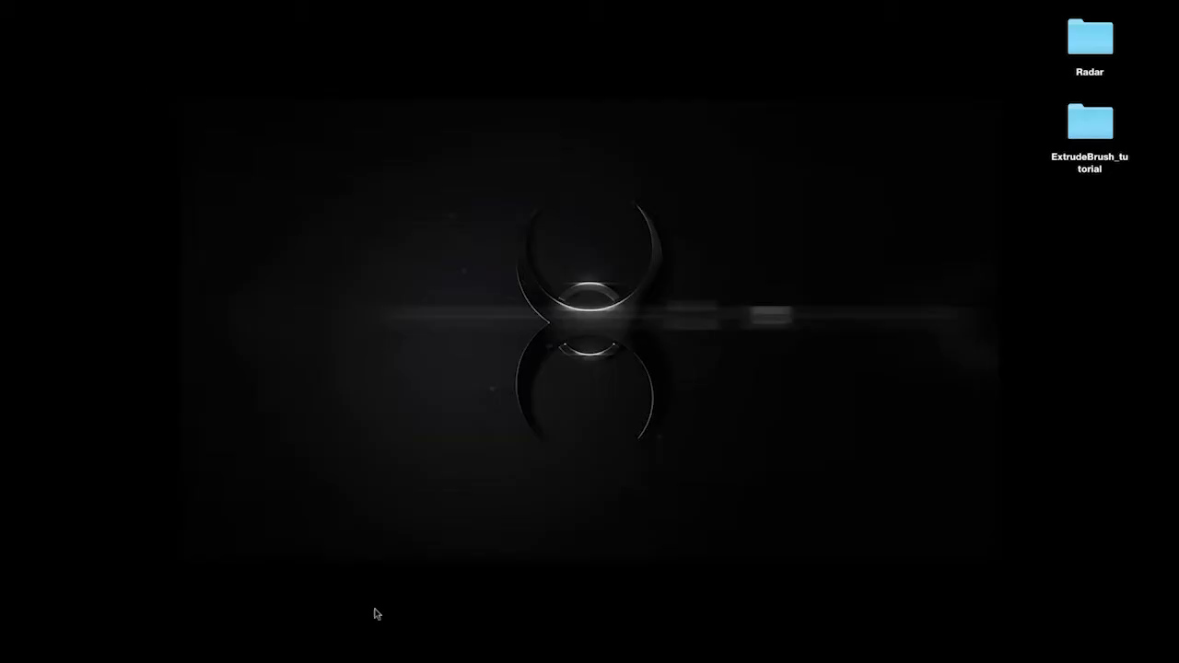
{"action": "left_click", "coordinate": [494, 649]}
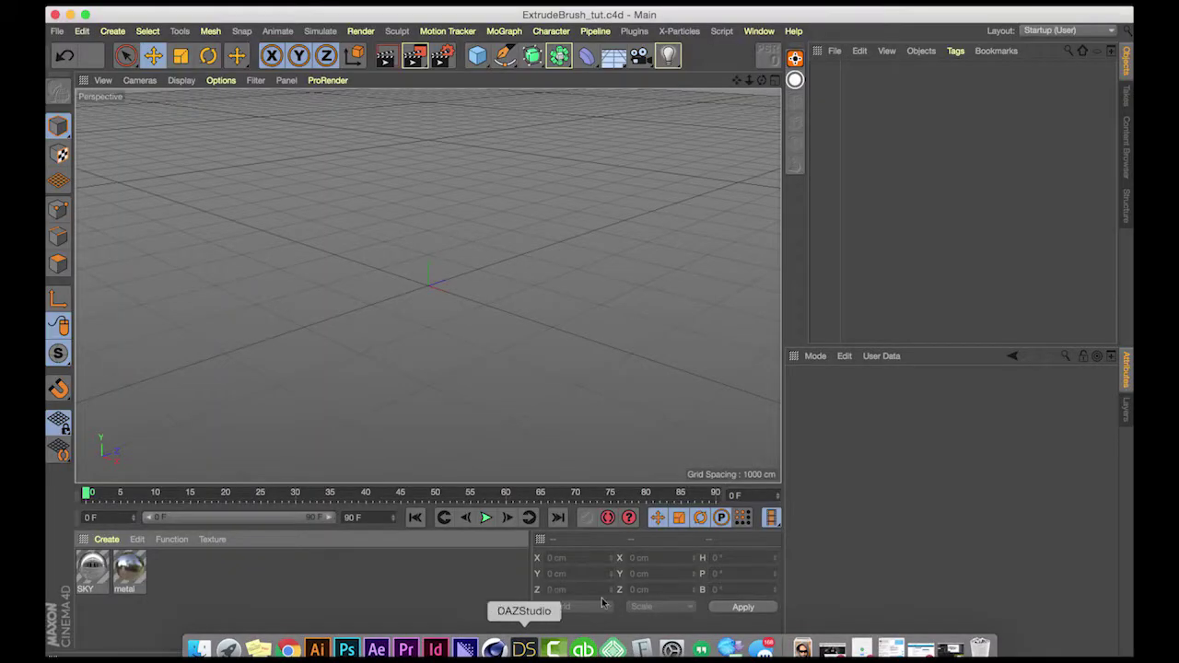
Merge TechBrush.ai from the ExtrudeBrush folder into the scene with Connect Splines enabled
{"action": "mouse_move", "coordinate": [762, 81]}
{"action": "left_mouse_down"}
{"action": "mouse_move", "coordinate": [788, 46]}
{"action": "mouse_move", "coordinate": [765, 83]}
{"action": "left_mouse_up"}
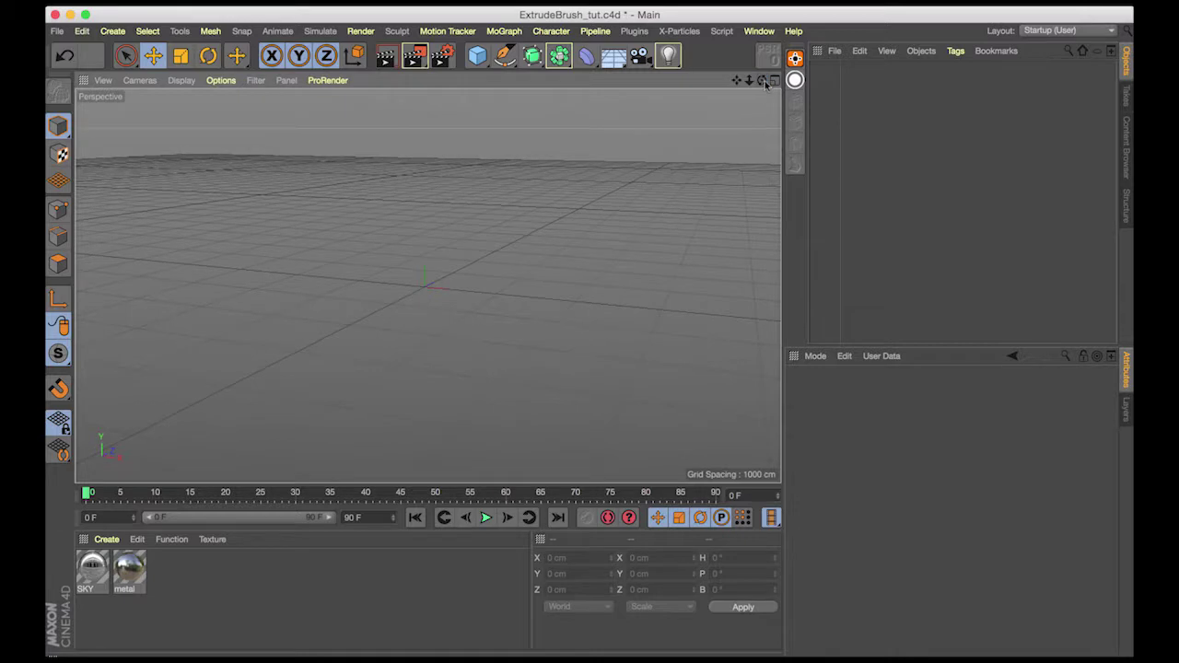
{"action": "left_click", "coordinate": [833, 50]}
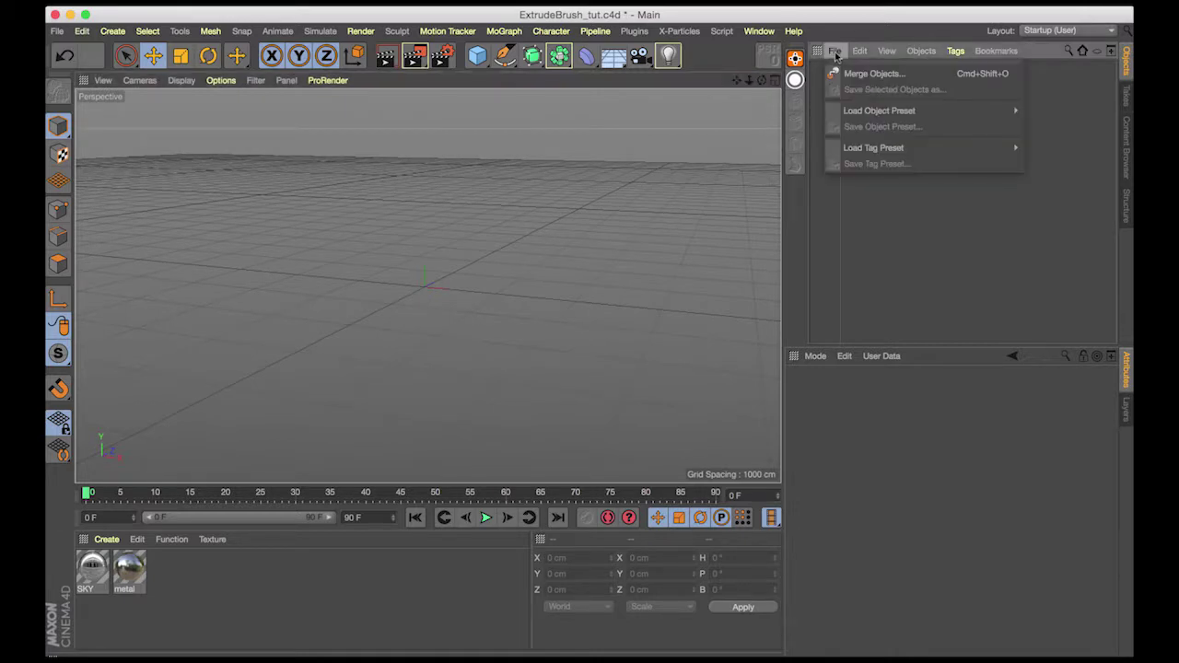
{"action": "left_click", "coordinate": [846, 73]}
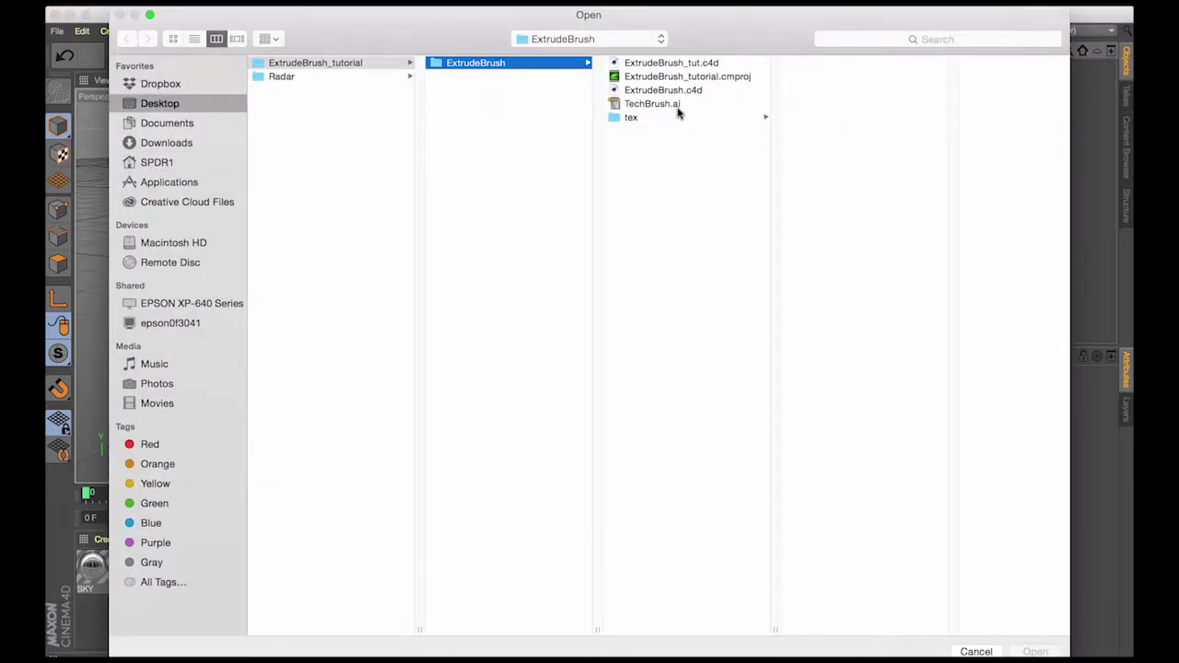
{"action": "left_click", "coordinate": [674, 108]}
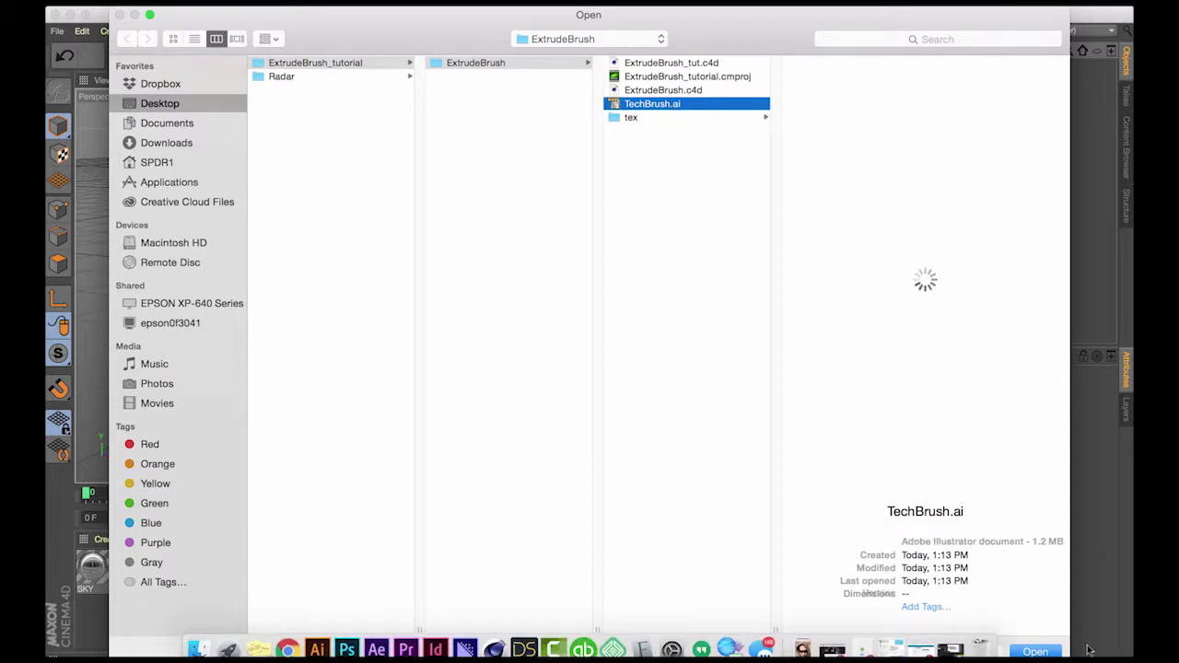
{"action": "left_click", "coordinate": [1035, 651]}
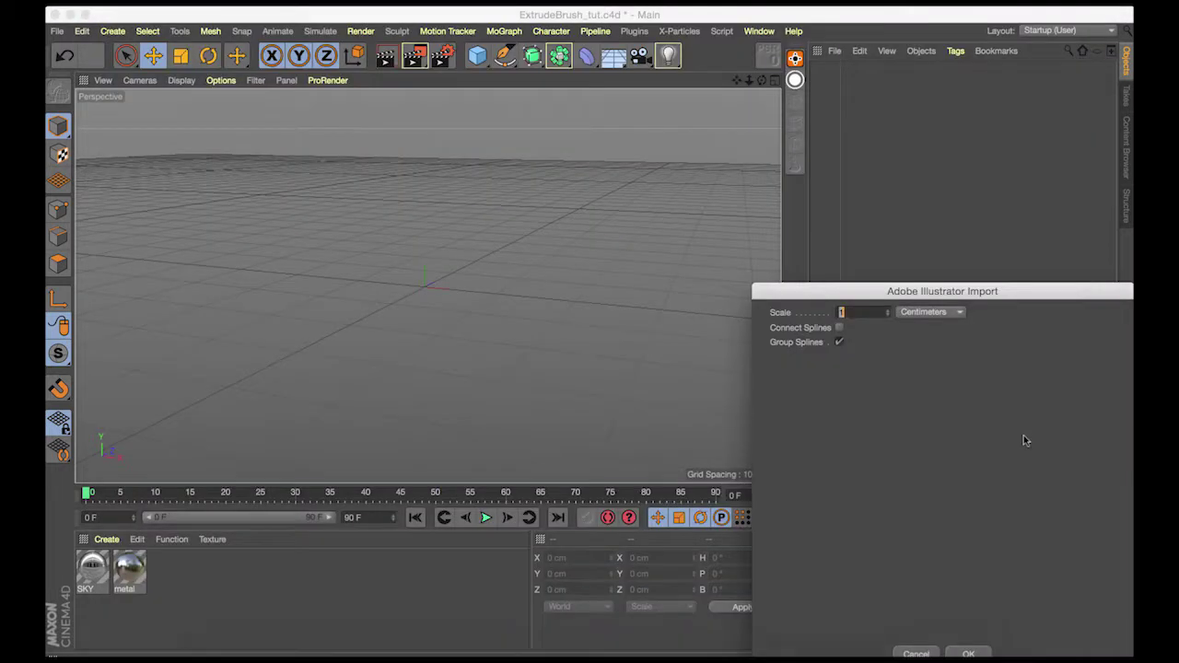
{"action": "left_click", "coordinate": [592, 224]}
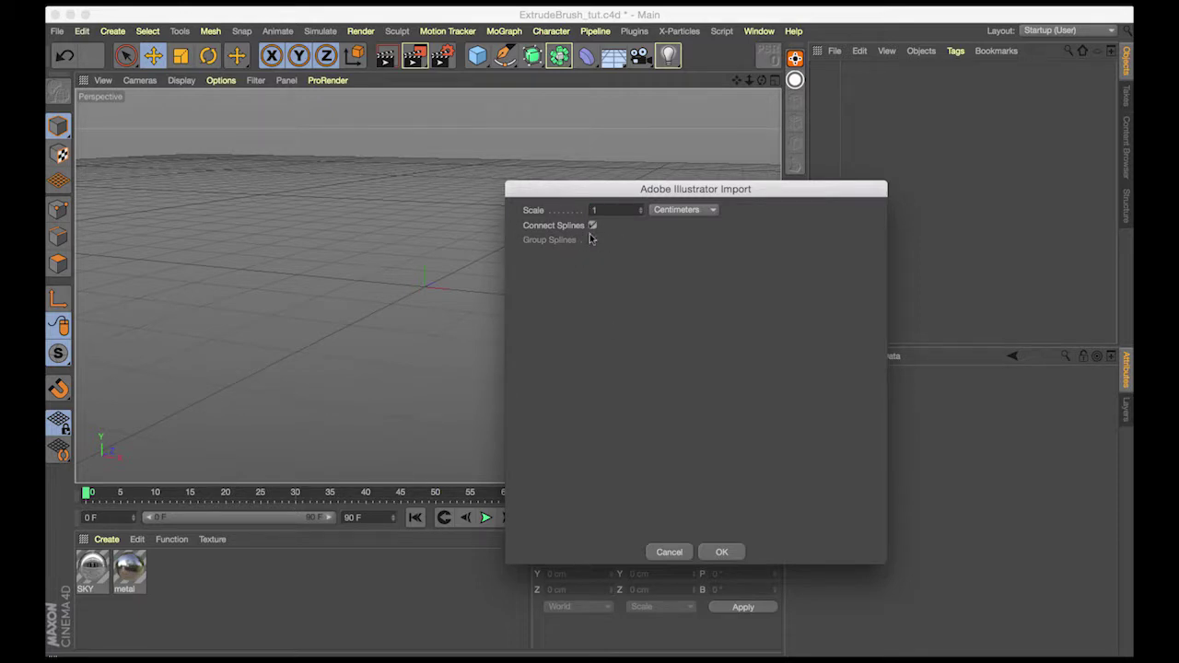
{"action": "left_click_drag", "start_coordinate": [770, 194], "coordinate": [811, 160]}
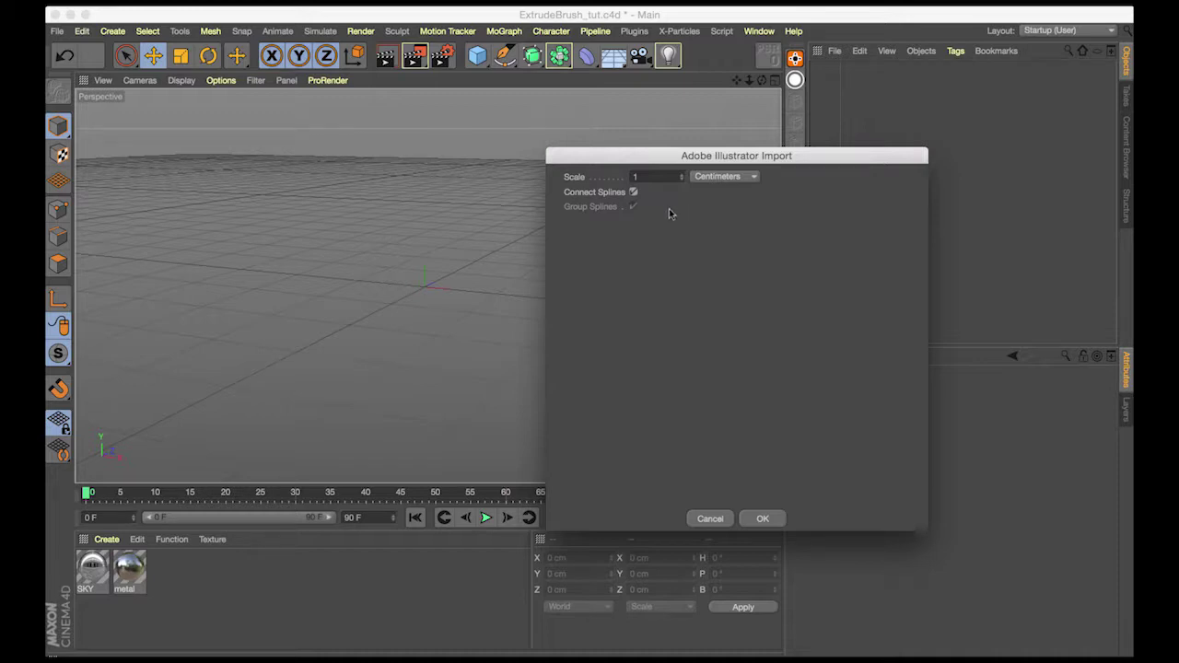
{"action": "left_click", "coordinate": [761, 519]}
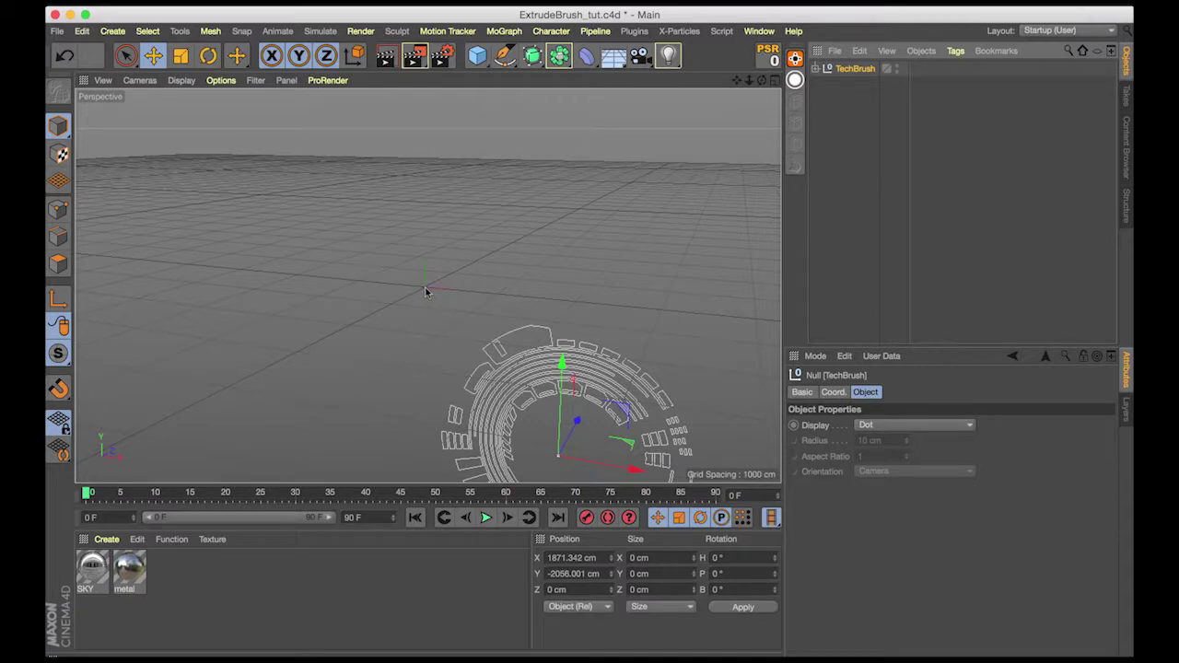
Set the TechBrush null's X and Y positions to 0 cm to center it at the world origin
{"action": "left_click", "coordinate": [832, 392]}
{"action": "double_click", "coordinate": [847, 425]}
{"action": "type", "text": "056.001 c"}
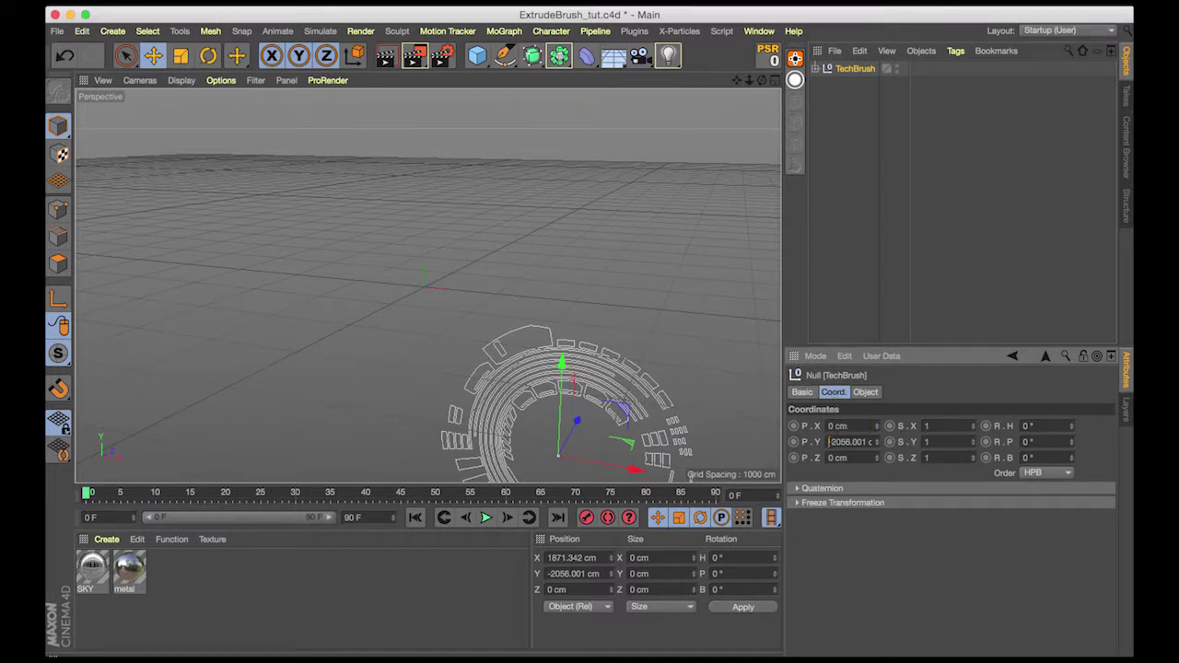
{"action": "type", "text": "0"}
{"action": "key", "text": "Return"}
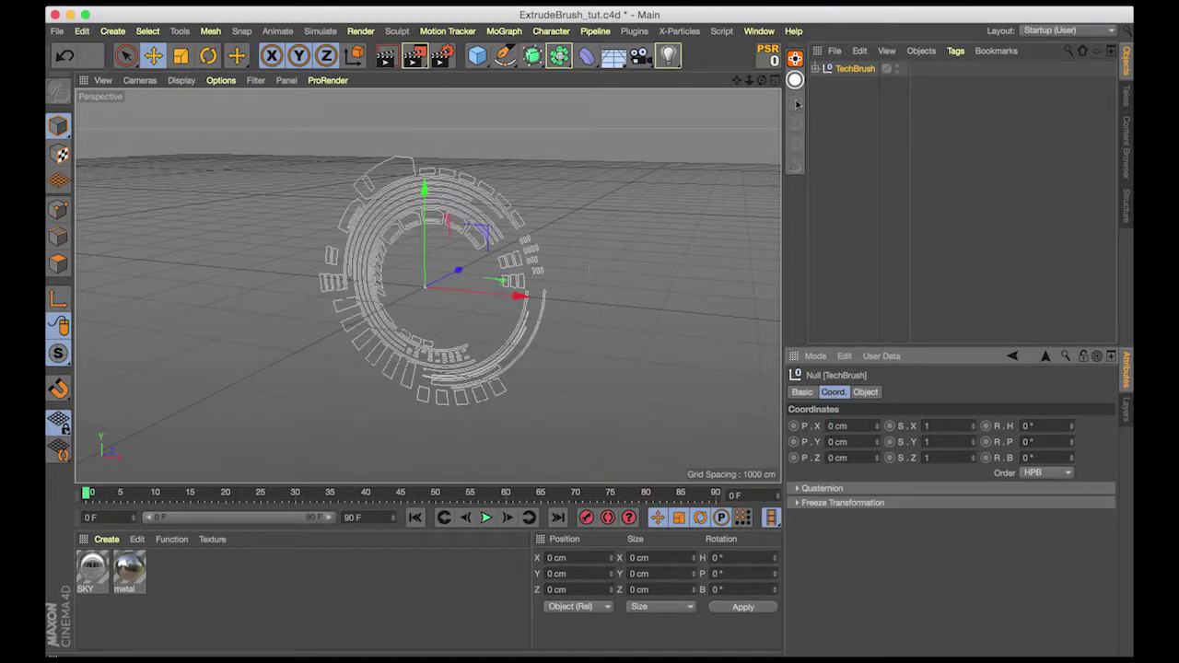
Nest the TechBrush splines under a new Extrude object and enable its Hierarchical option
{"action": "left_click_drag", "start_coordinate": [428, 286], "coordinate": [474, 281], "text": "alt"}
{"action": "left_click_drag", "start_coordinate": [748, 82], "coordinate": [774, 92]}
{"action": "left_click_drag", "start_coordinate": [428, 286], "coordinate": [735, 85]}
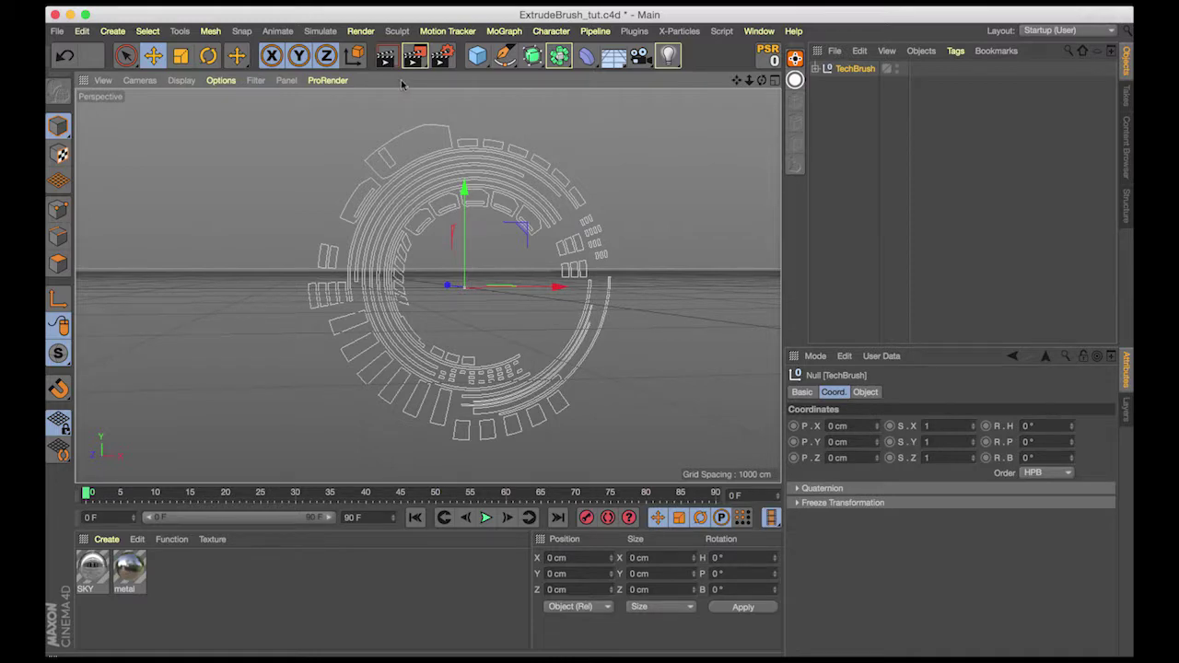
{"action": "left_click_drag", "start_coordinate": [749, 83], "coordinate": [591, 340]}
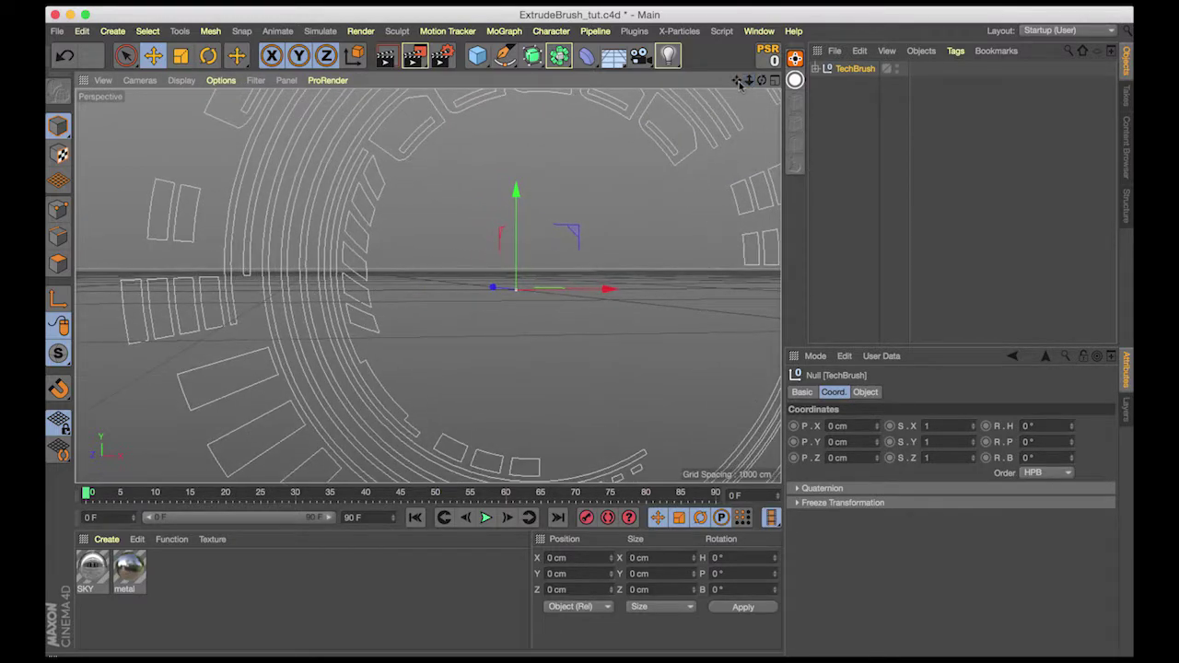
{"action": "left_click_drag", "start_coordinate": [737, 81], "coordinate": [592, 337]}
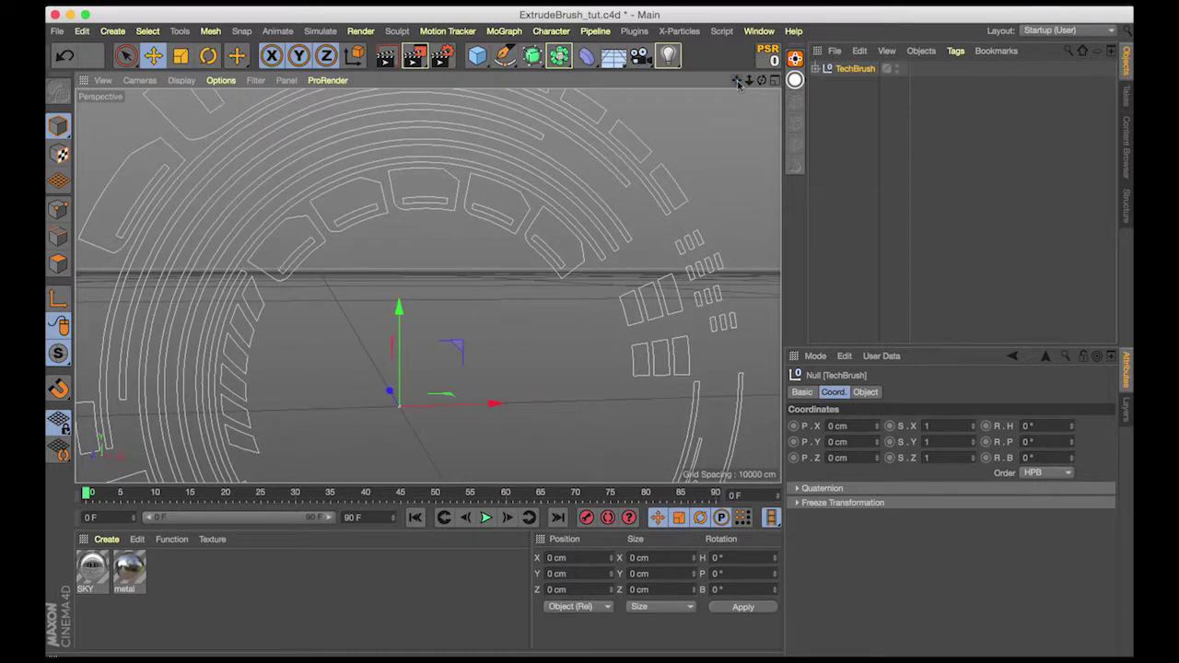
{"action": "left_click_drag", "start_coordinate": [532, 56], "coordinate": [686, 79]}
{"action": "left_click_drag", "start_coordinate": [862, 84], "coordinate": [853, 73]}
{"action": "left_click", "coordinate": [852, 72]}
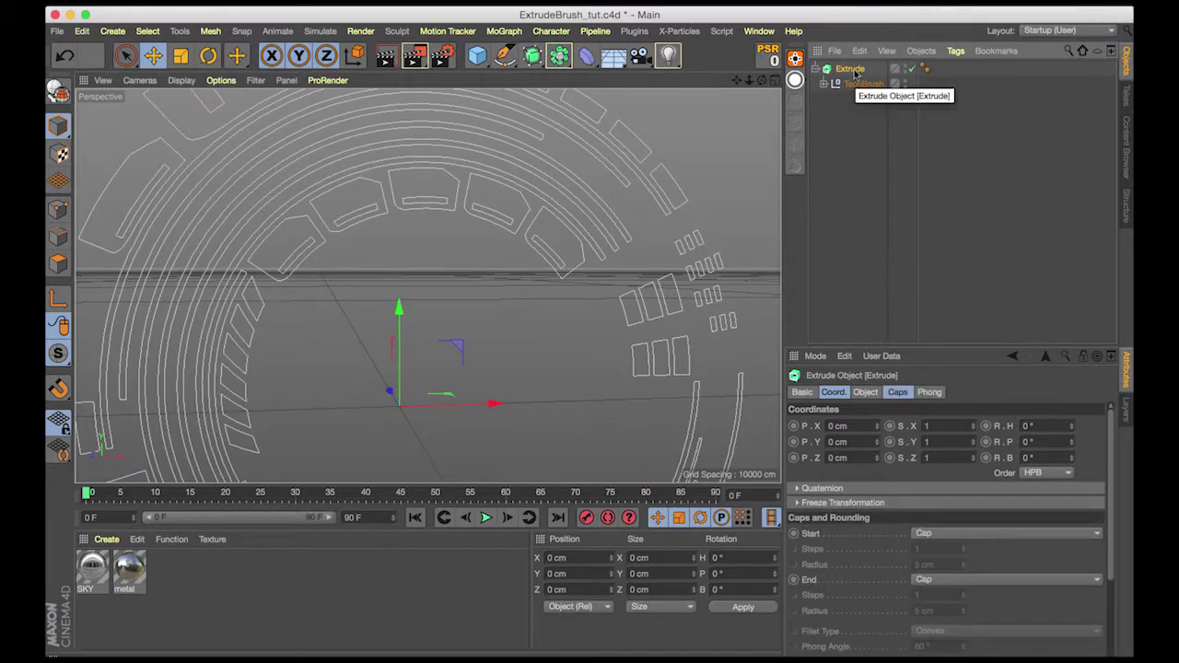
{"action": "left_click", "coordinate": [866, 392]}
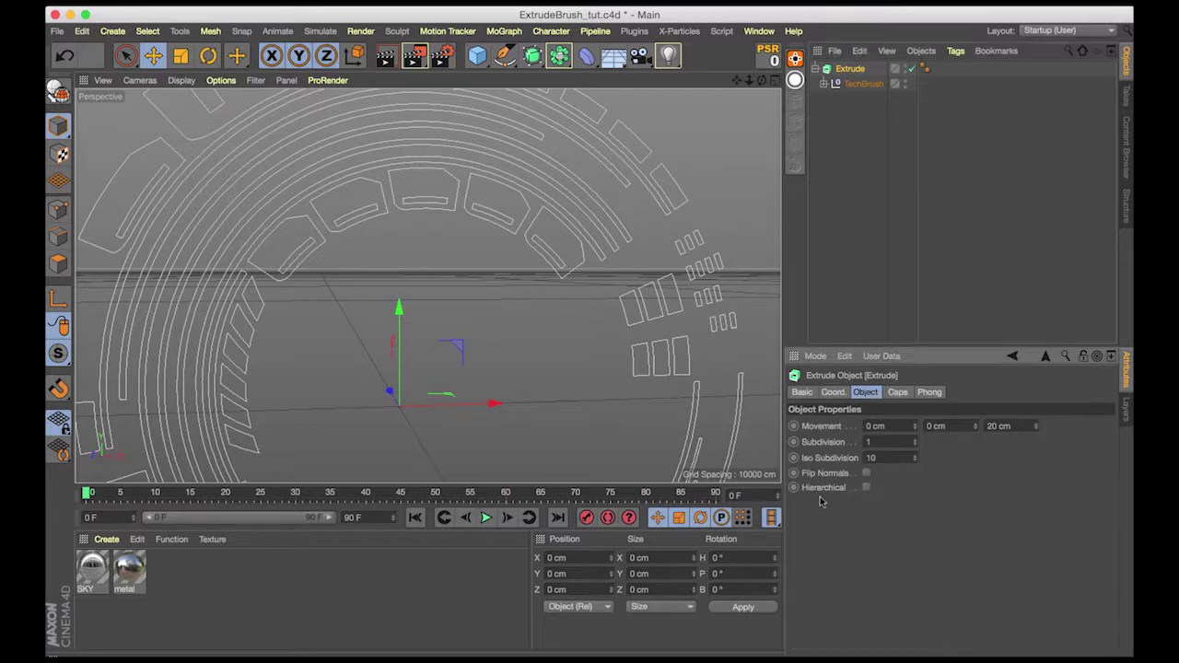
{"action": "left_click", "coordinate": [865, 488]}
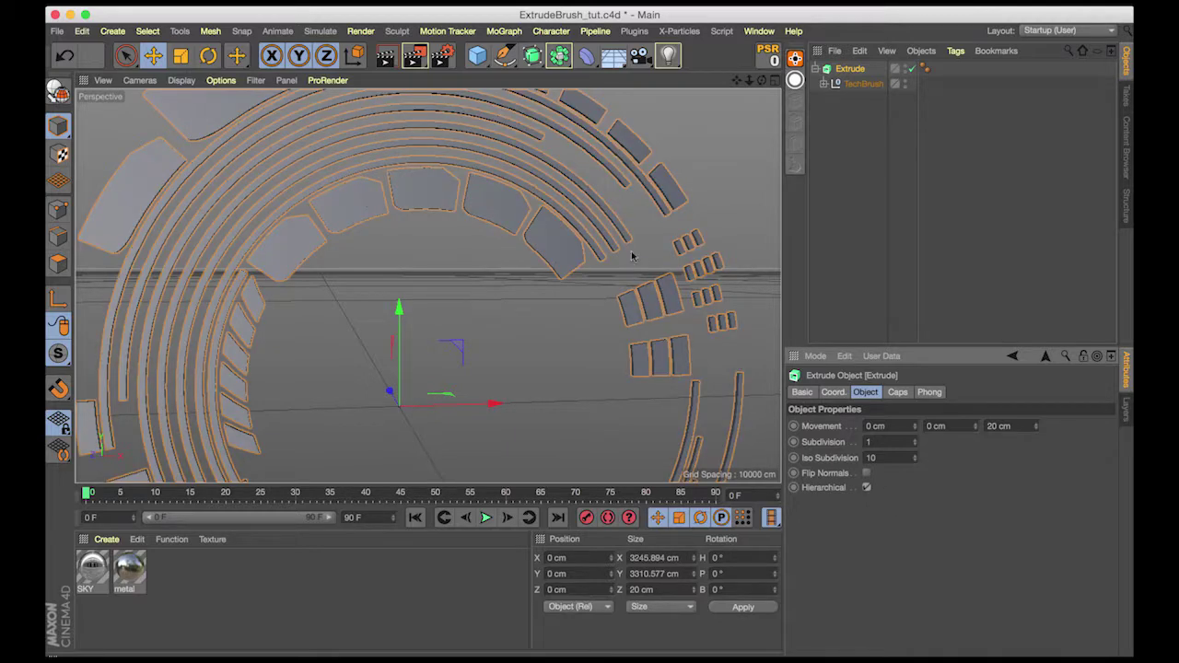
Compare the TechBrush artwork with the Extrude object disabled and re-enabled, inspecting the inner cutout shapes
{"action": "mouse_move", "coordinate": [762, 81]}
{"action": "left_mouse_down"}
{"action": "mouse_move", "coordinate": [856, 90]}
{"action": "mouse_move", "coordinate": [700, 86]}
{"action": "mouse_move", "coordinate": [819, 103]}
{"action": "mouse_move", "coordinate": [884, 85]}
{"action": "mouse_move", "coordinate": [742, 94]}
{"action": "mouse_move", "coordinate": [762, 88]}
{"action": "left_mouse_up"}
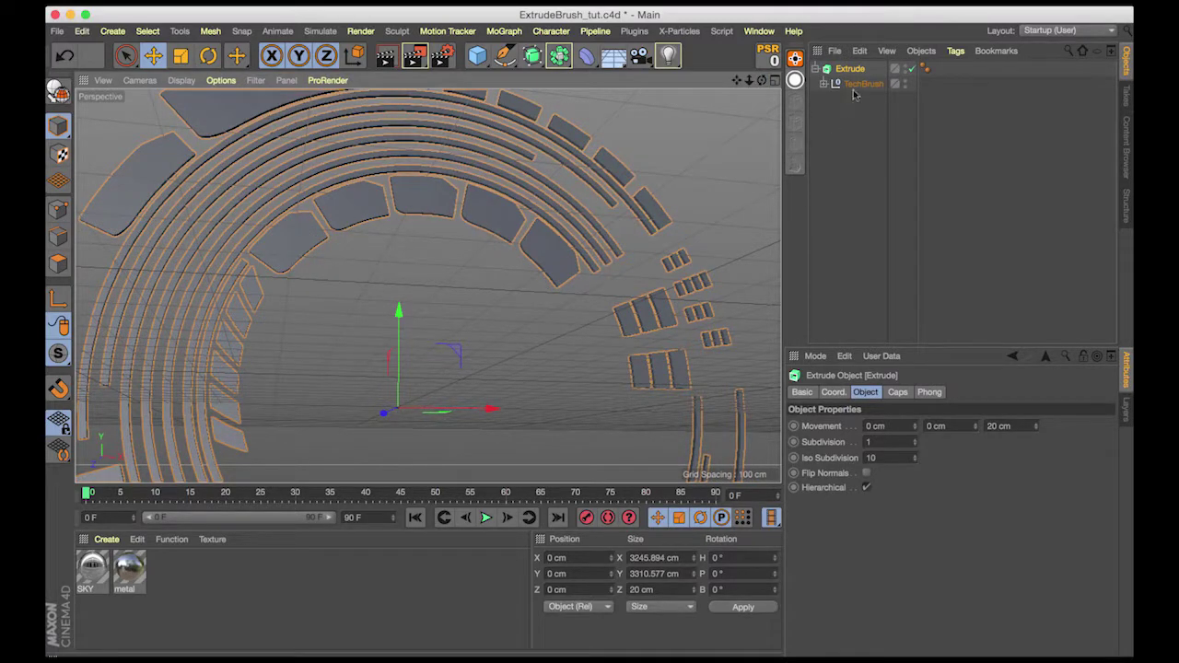
{"action": "left_click", "coordinate": [910, 69]}
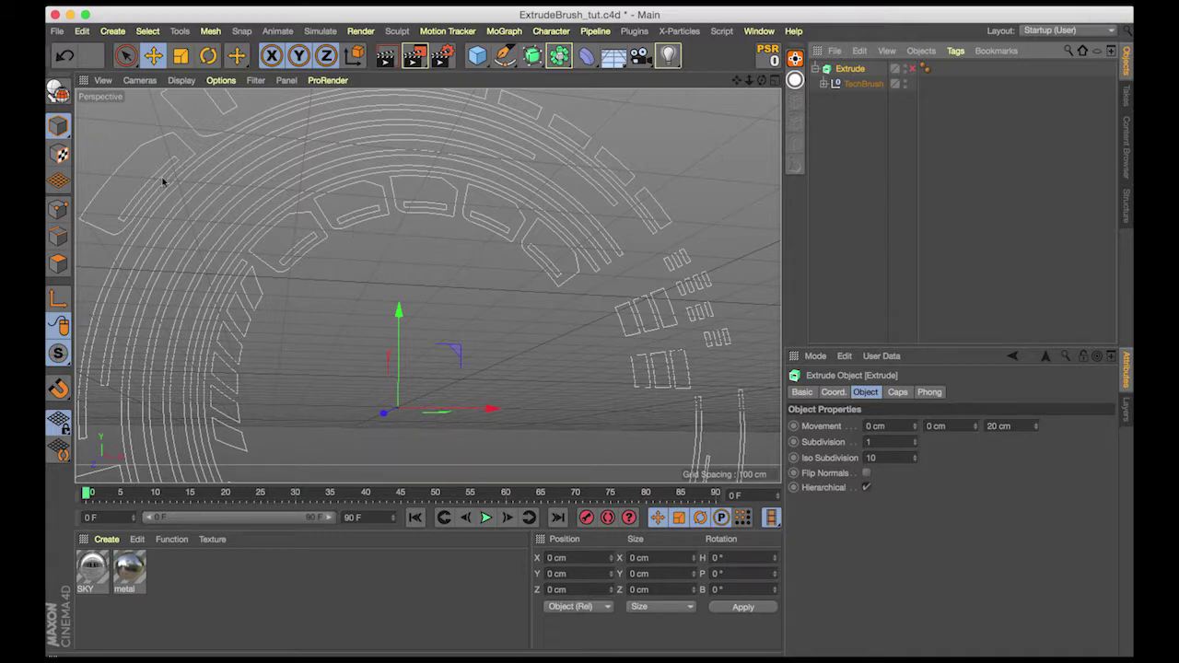
{"action": "left_click", "coordinate": [910, 69]}
{"action": "left_click_drag", "start_coordinate": [763, 84], "coordinate": [833, 144]}
{"action": "left_click_drag", "start_coordinate": [749, 81], "coordinate": [683, 81]}
{"action": "mouse_move", "coordinate": [762, 81]}
{"action": "left_mouse_down"}
{"action": "mouse_move", "coordinate": [719, 83]}
{"action": "mouse_move", "coordinate": [766, 74]}
{"action": "left_mouse_up"}
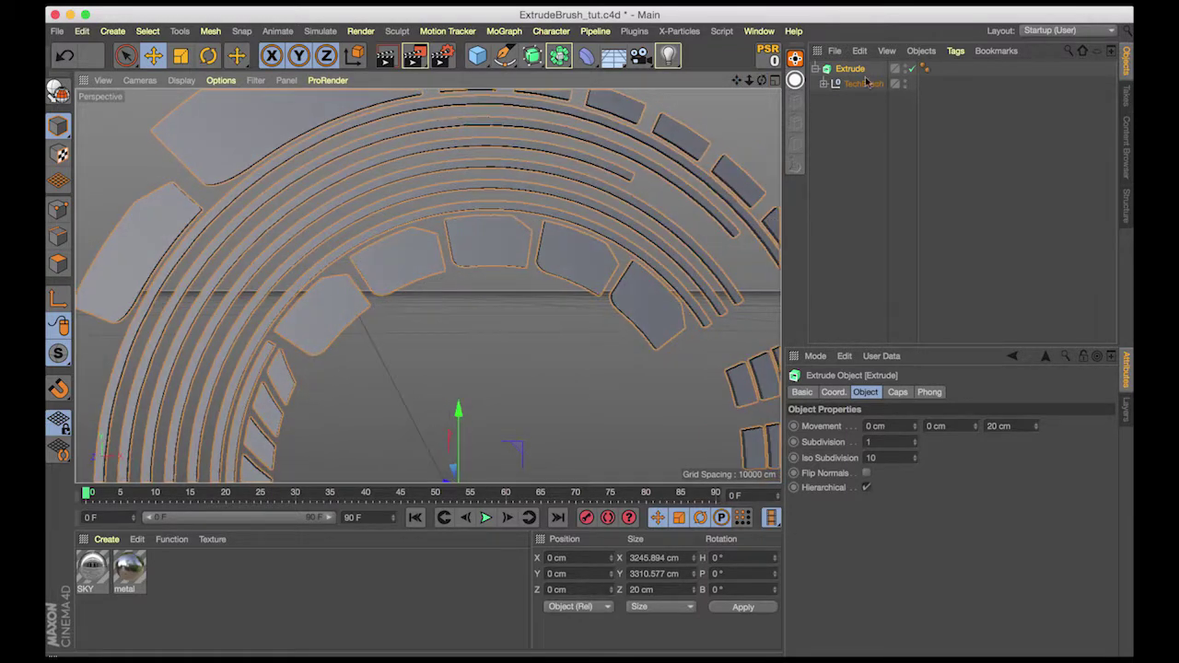
Delete the Extrude hierarchy and merge TechBrush.ai into the scene again with Connect Splines disabled and Group Splines enabled
{"action": "key", "text": "Delete"}
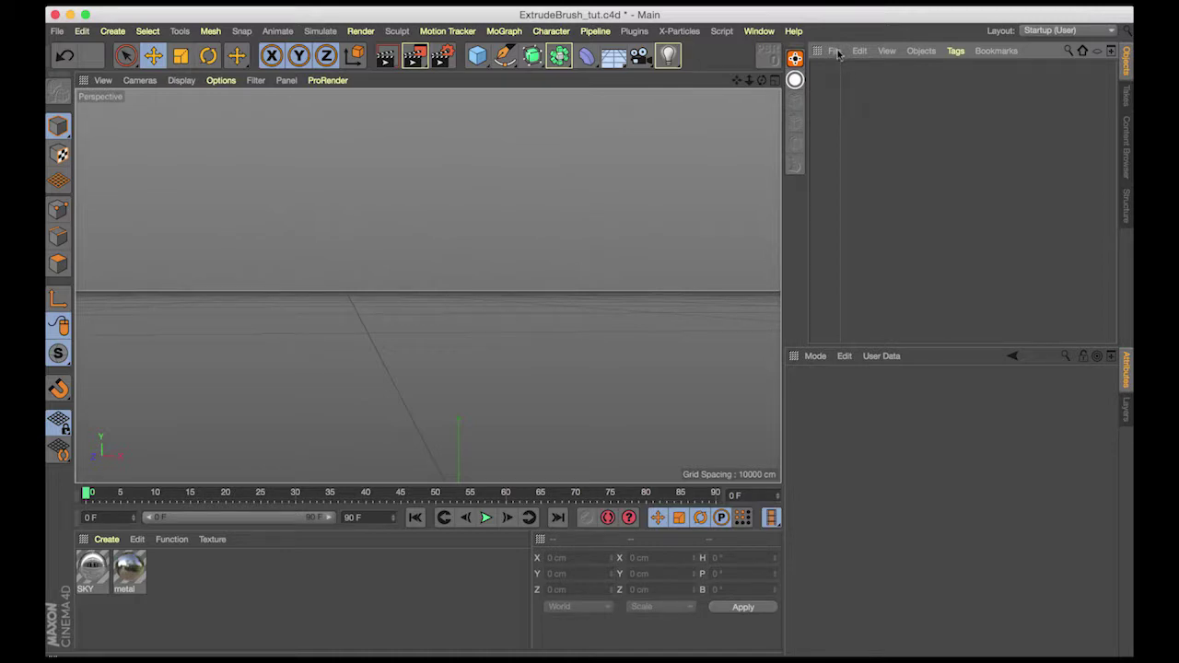
{"action": "left_click", "coordinate": [837, 53]}
{"action": "left_click", "coordinate": [849, 73]}
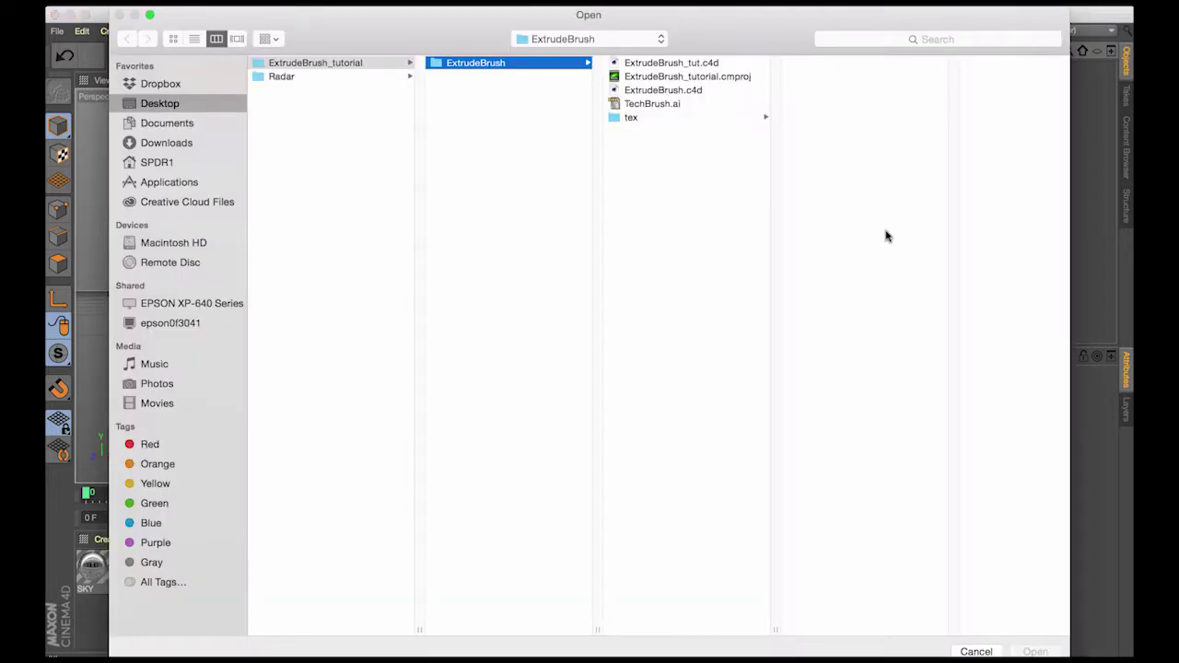
{"action": "left_click", "coordinate": [672, 104]}
{"action": "left_click", "coordinate": [1039, 649]}
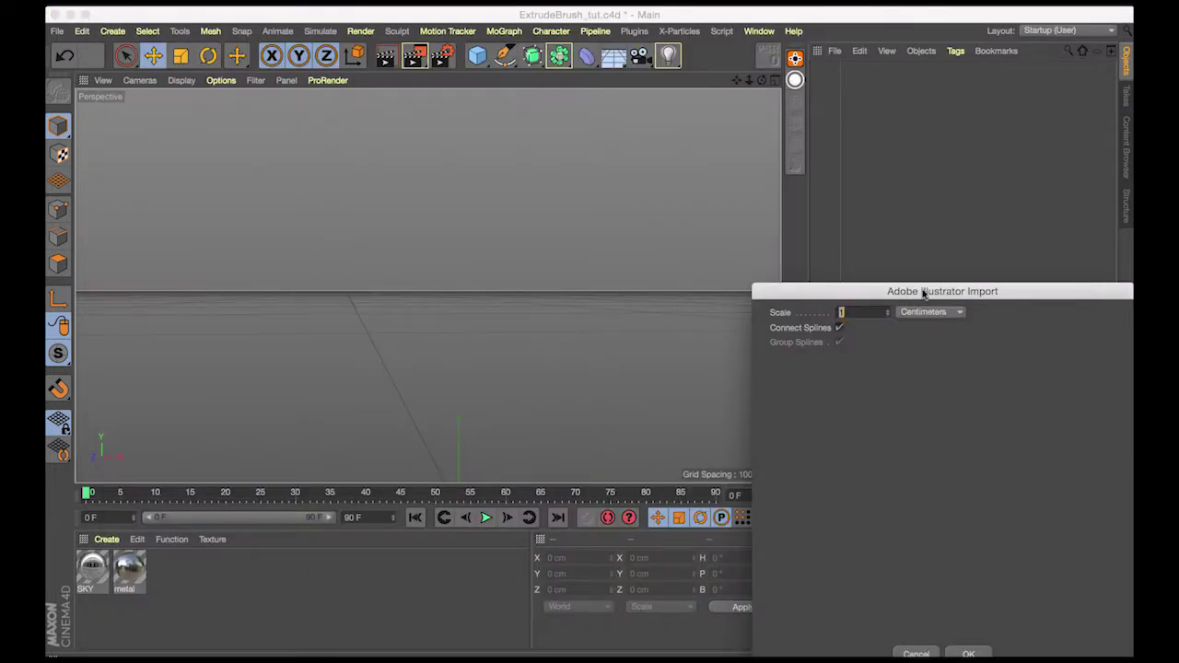
{"action": "left_click", "coordinate": [644, 184]}
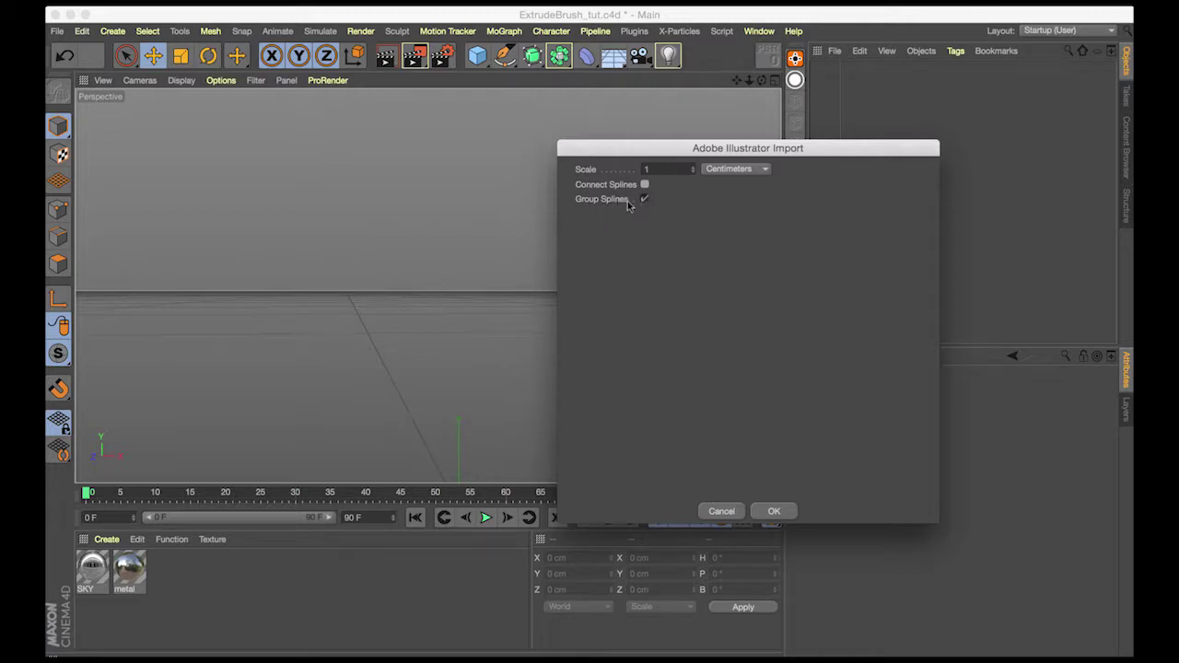
{"action": "left_click", "coordinate": [776, 511]}
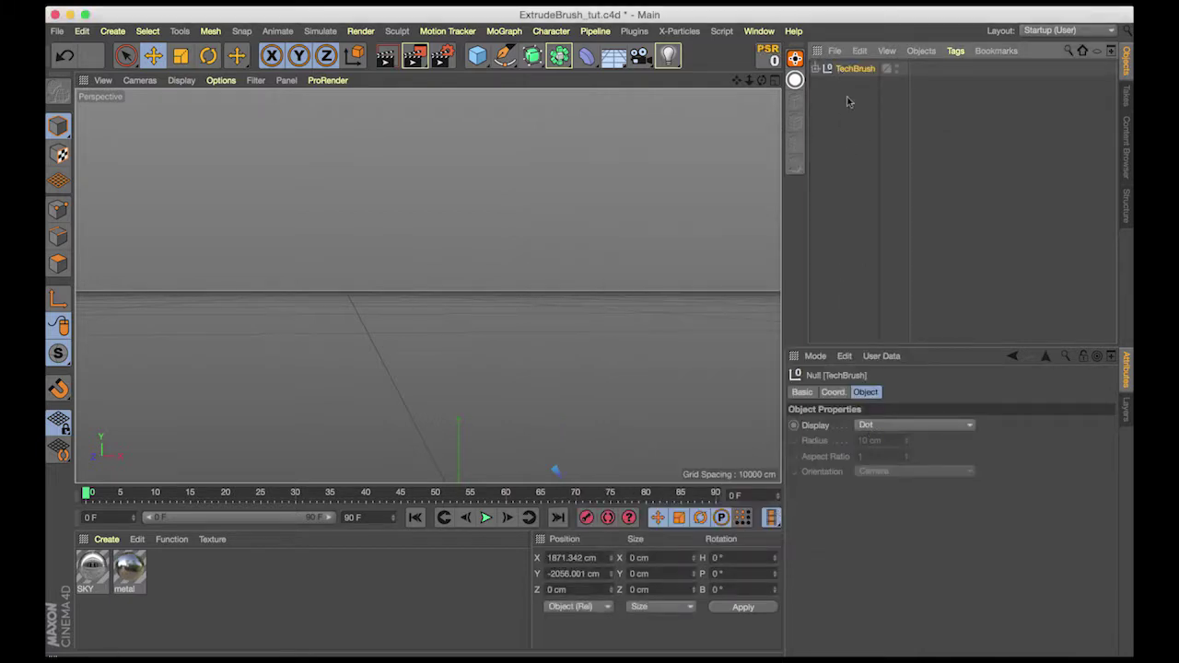
Set the reimported TechBrush null's X and Y positions to 0 cm
{"action": "left_click", "coordinate": [833, 391]}
{"action": "left_click", "coordinate": [847, 426]}
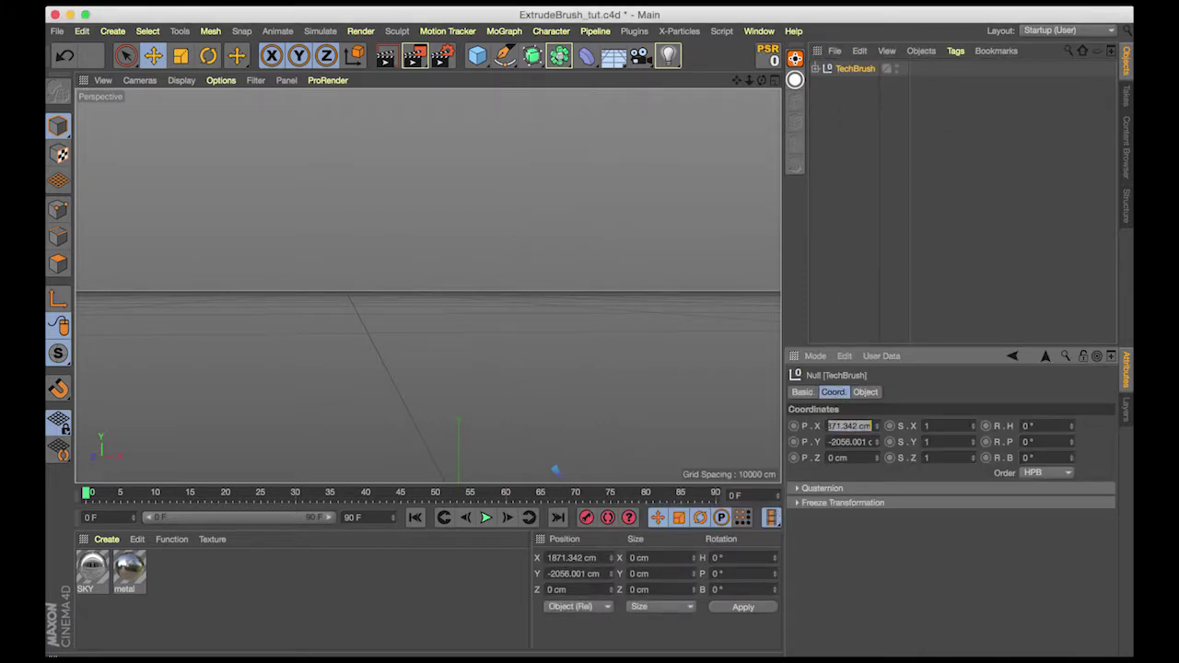
{"action": "type", "text": "0"}
{"action": "key", "text": "Tab"}
{"action": "type", "text": "0"}
{"action": "key", "text": "Return"}
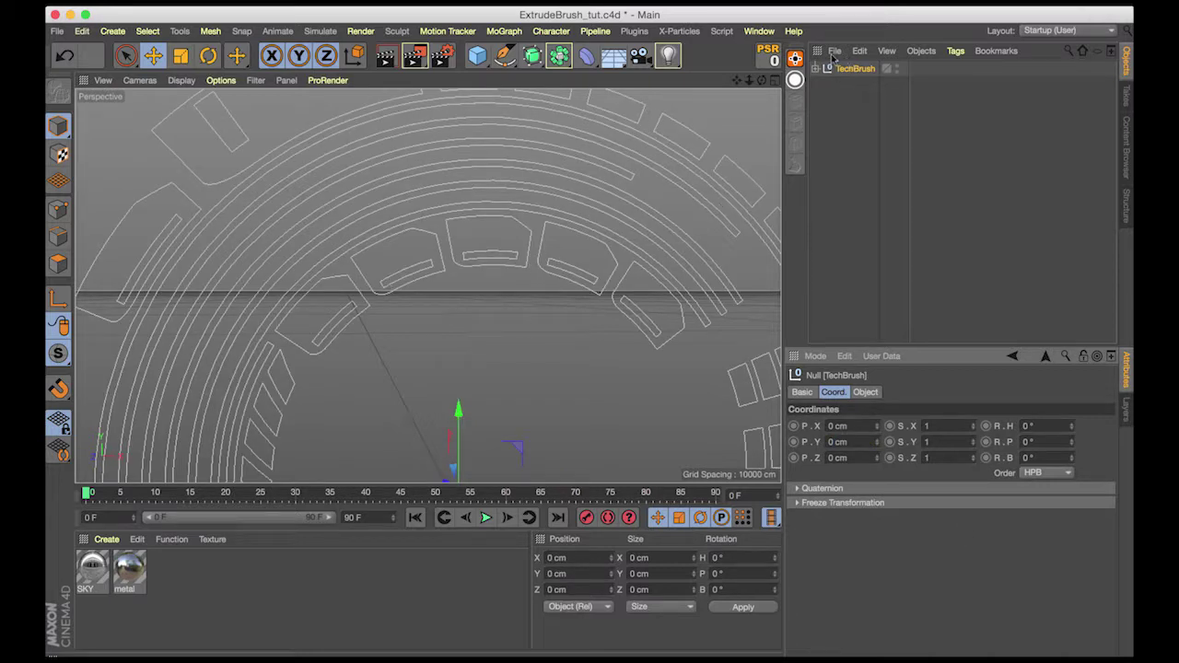
Add an Extrude object, nest the reimported TechBrush null under it and enable Hierarchical
{"action": "left_click", "coordinate": [532, 55]}
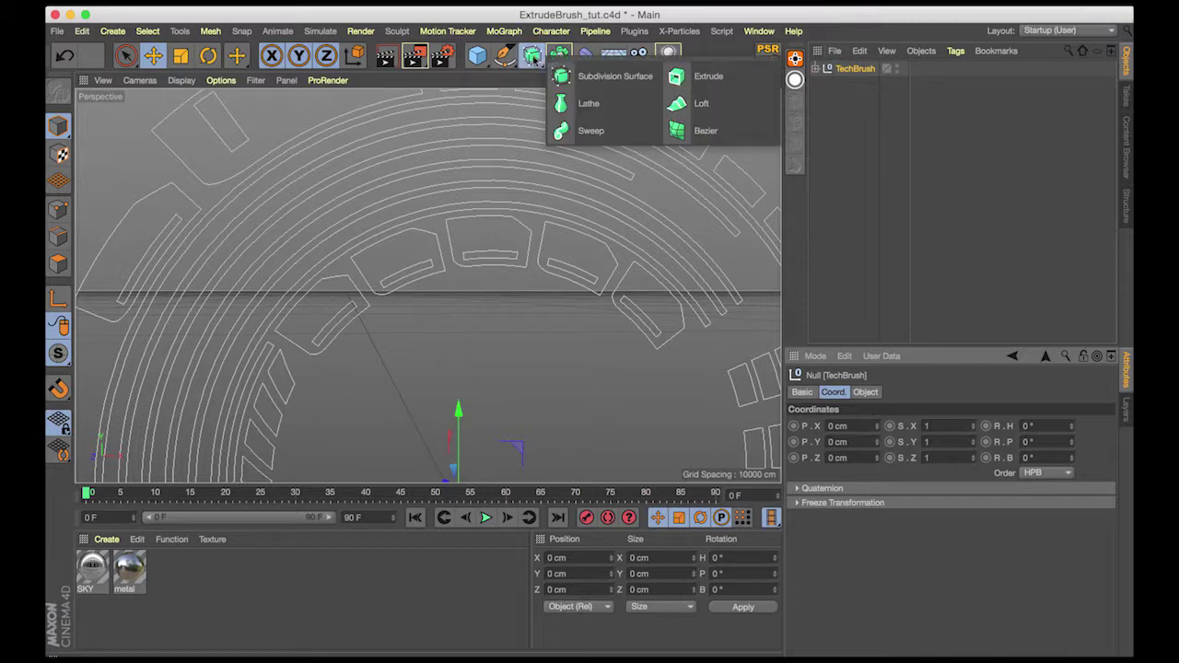
{"action": "left_click", "coordinate": [728, 76]}
{"action": "left_click_drag", "start_coordinate": [852, 85], "coordinate": [855, 72]}
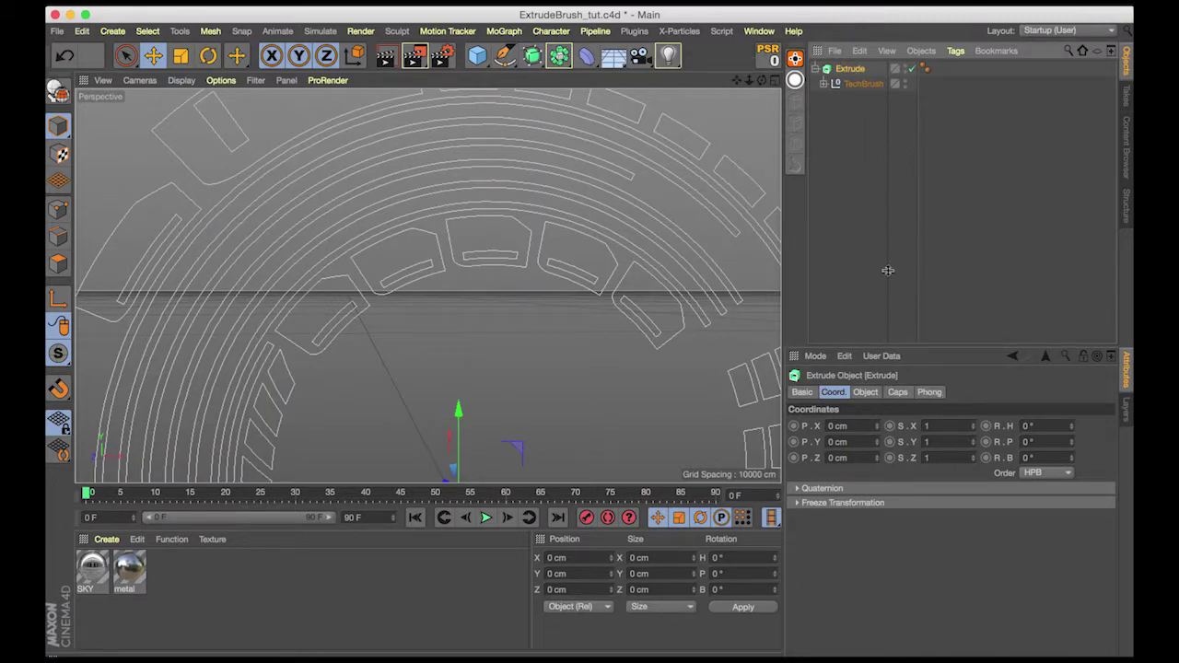
{"action": "left_click", "coordinate": [865, 392]}
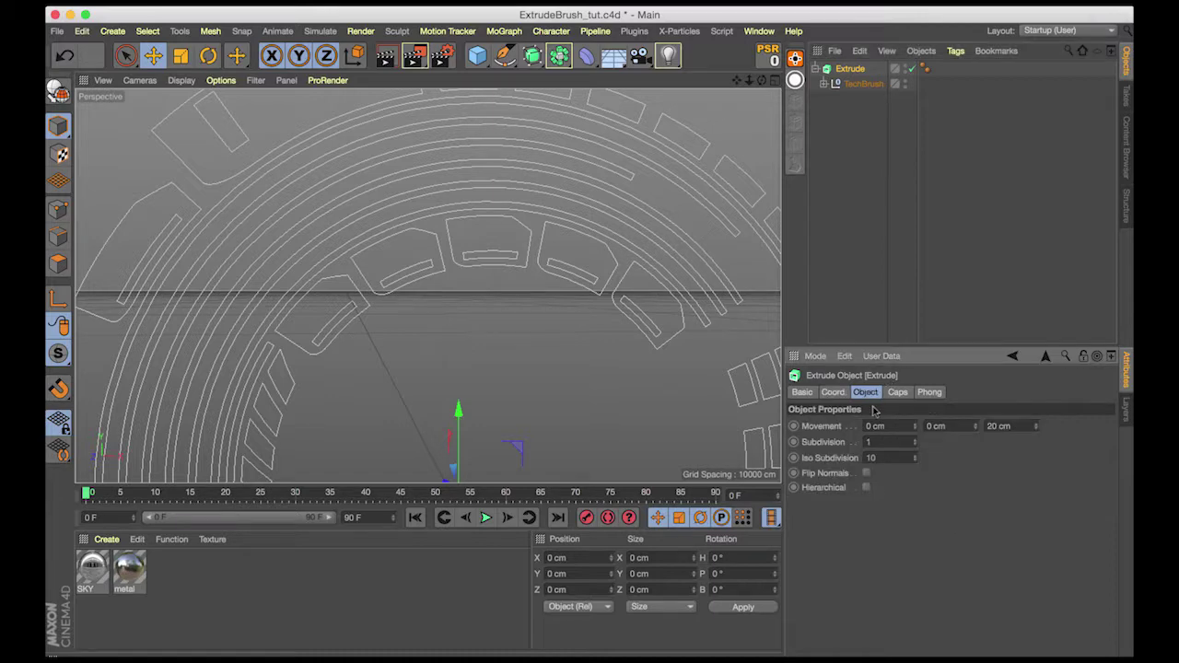
{"action": "left_click", "coordinate": [865, 487]}
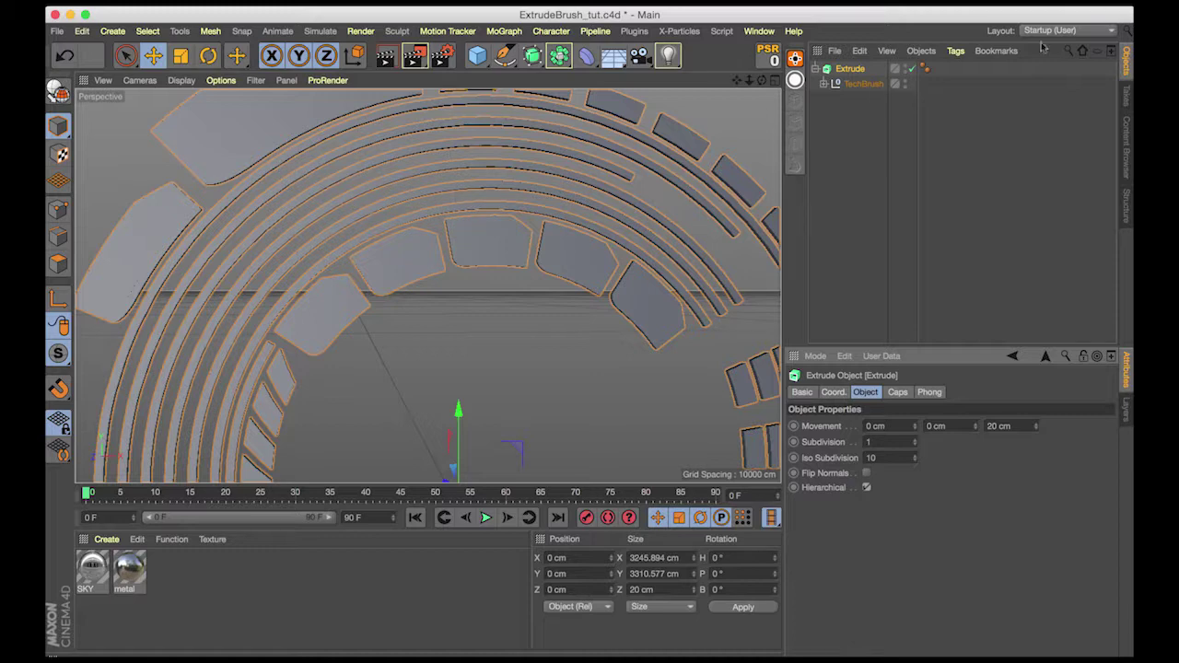
Disable the Extrude object, expand the TechBrush hierarchy and examine which shapes the splines from Path 22 to Path 30 outline
{"action": "left_click", "coordinate": [910, 69]}
{"action": "left_click", "coordinate": [825, 84]}
{"action": "scroll", "coordinate": [848, 177], "scroll_direction": "down", "scroll_amount": 6}
{"action": "scroll", "coordinate": [850, 175], "scroll_direction": "up", "scroll_amount": 5}
{"action": "scroll", "coordinate": [870, 177], "scroll_direction": "down", "scroll_amount": 10}
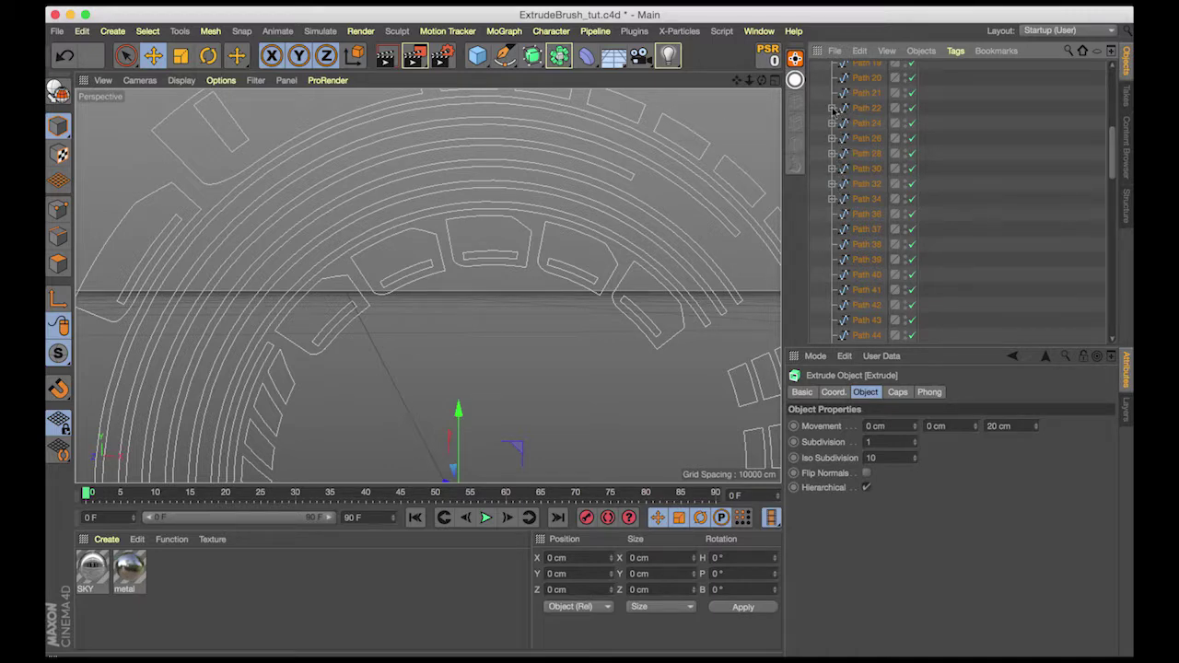
{"action": "left_click", "coordinate": [832, 109]}
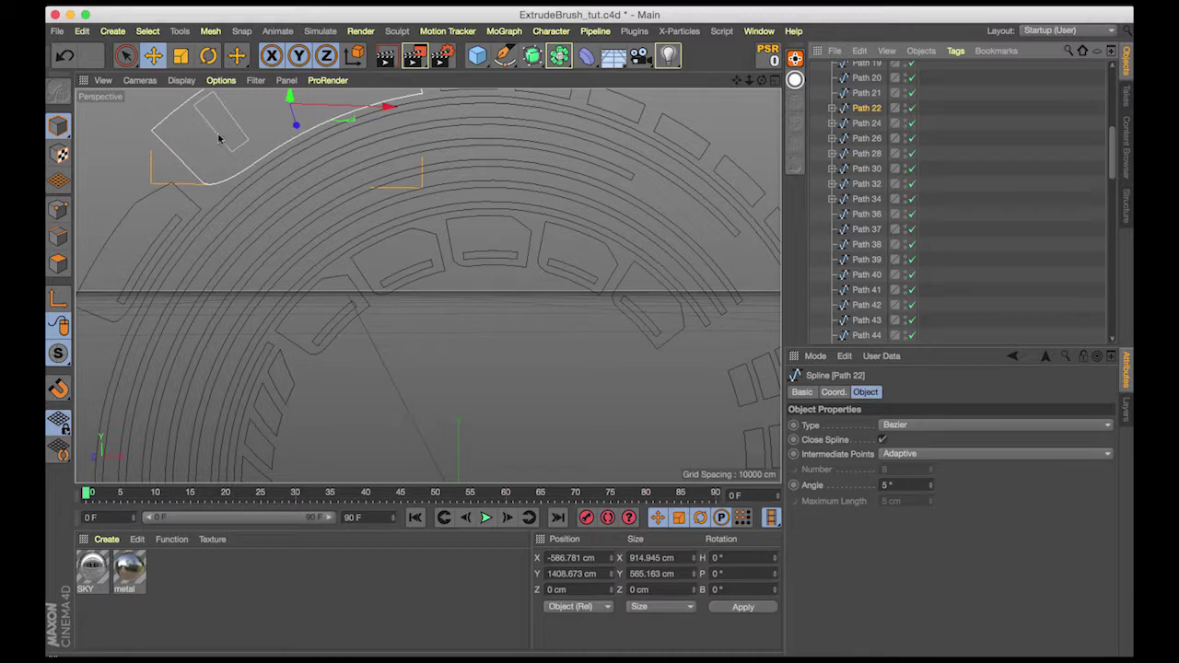
{"action": "left_click", "coordinate": [856, 123]}
{"action": "left_click", "coordinate": [860, 139]}
{"action": "left_click", "coordinate": [867, 154]}
{"action": "left_click", "coordinate": [866, 169]}
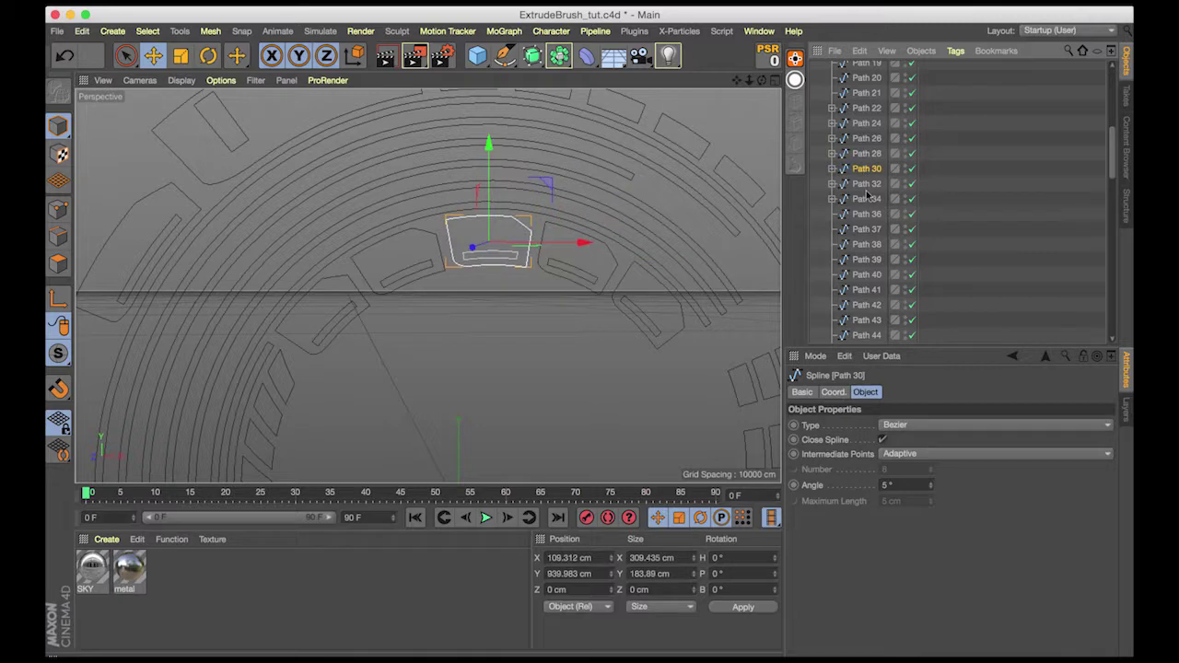
Merge Path 22 and its nested Path 23 into one spline with Connect Objects + Delete
{"action": "left_click", "coordinate": [832, 108]}
{"action": "left_click", "coordinate": [866, 110]}
{"action": "left_click", "coordinate": [873, 123], "text": "shift"}
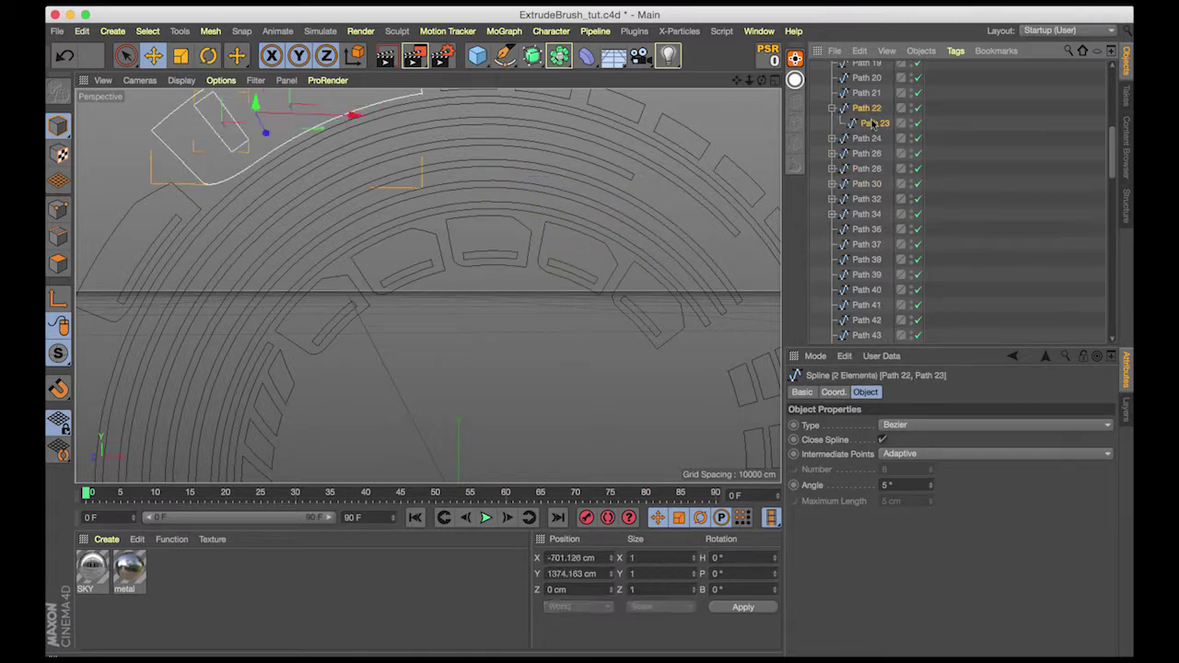
{"action": "right_click", "coordinate": [861, 111]}
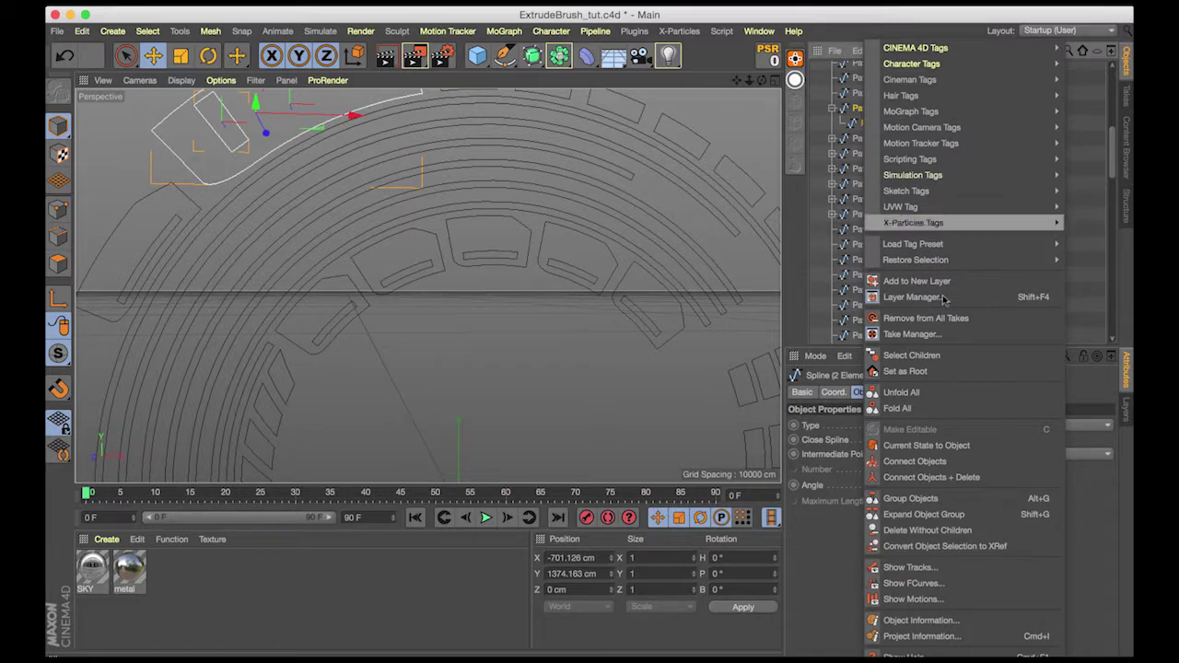
{"action": "left_click", "coordinate": [923, 477]}
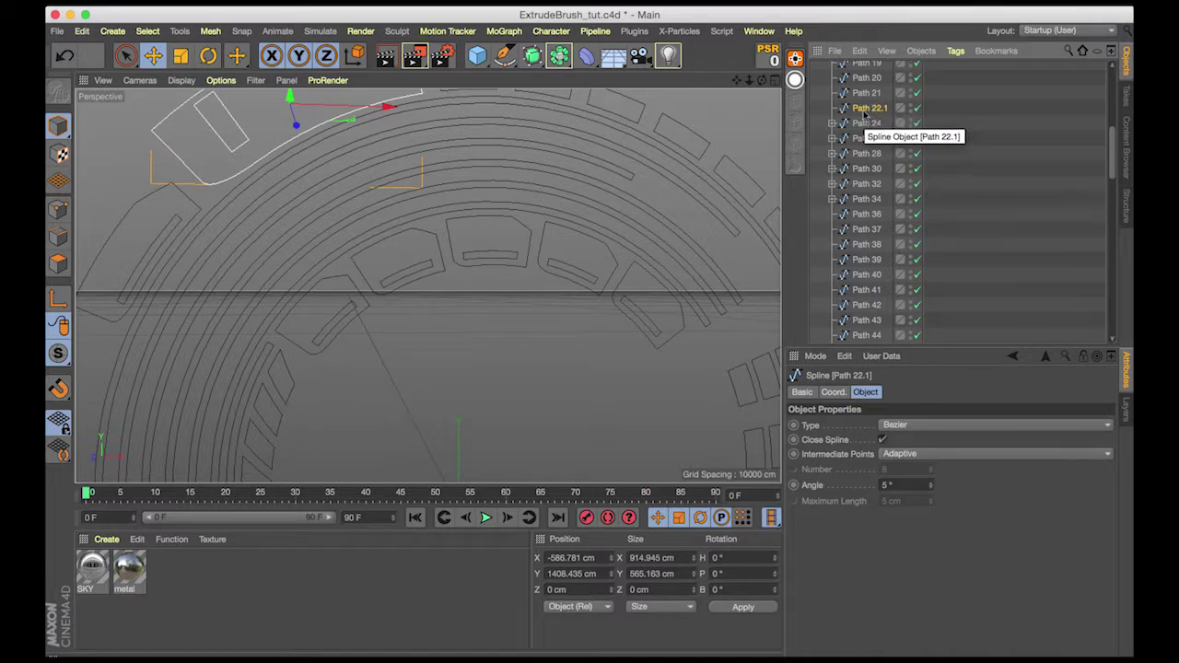
Merge Path 24 and its nested Path 25 into one spline with Connect Objects + Delete
{"action": "left_click", "coordinate": [832, 123]}
{"action": "left_click", "coordinate": [860, 124]}
{"action": "left_click", "coordinate": [862, 137], "text": "shift"}
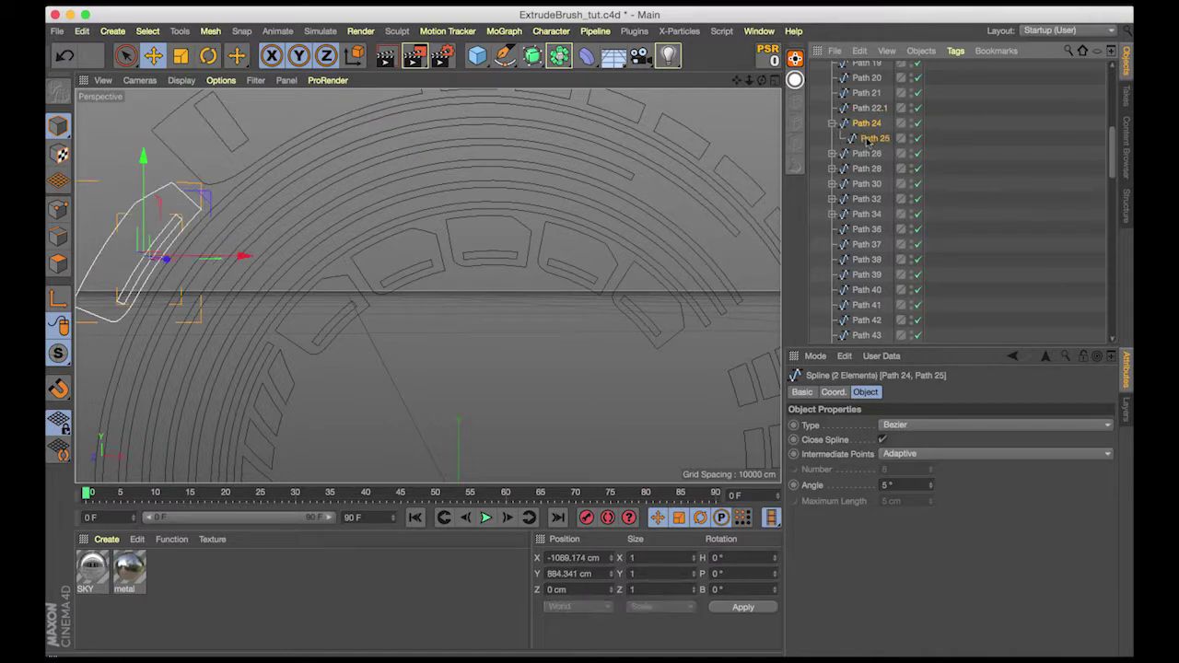
{"action": "right_click", "coordinate": [867, 138]}
{"action": "left_click", "coordinate": [926, 445]}
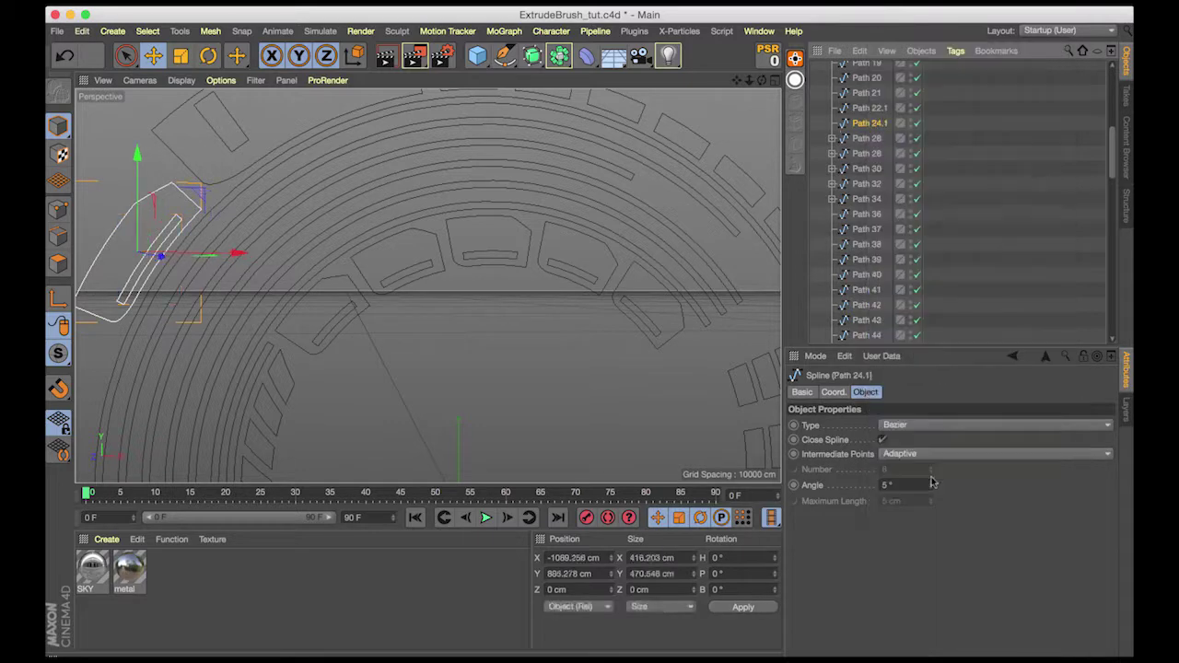
Merge Path 26 and its nested cutout spline with Connect Objects + Delete
{"action": "left_click", "coordinate": [832, 138]}
{"action": "left_click", "coordinate": [862, 139]}
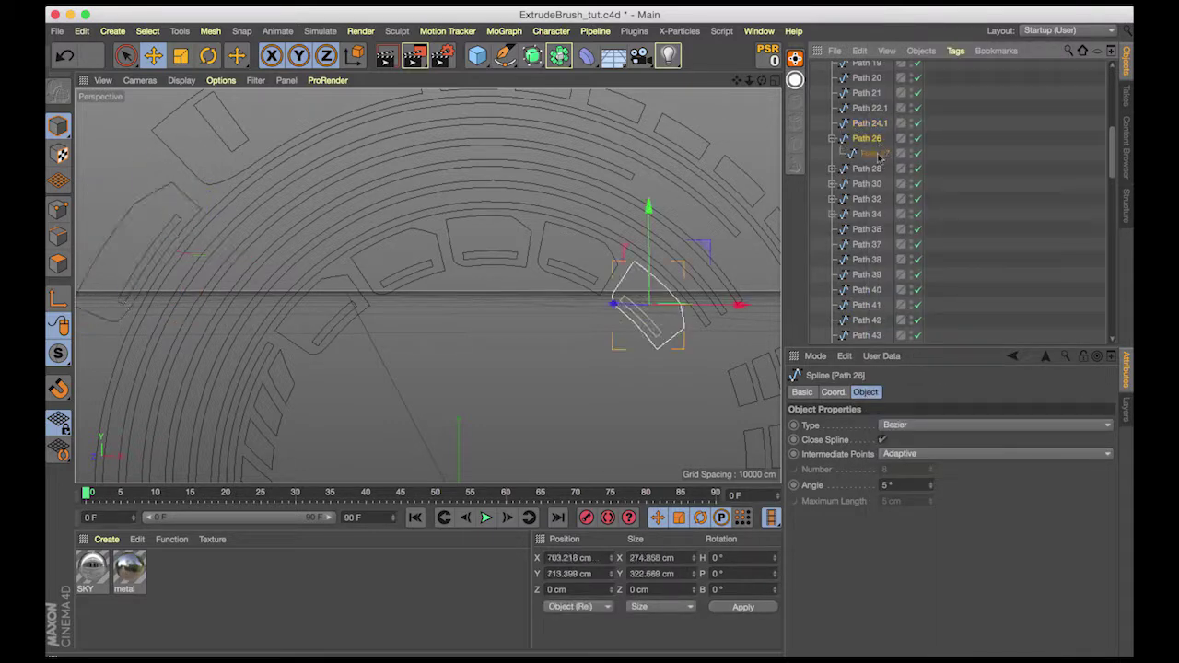
{"action": "left_click", "coordinate": [870, 153], "text": "shift"}
{"action": "right_click", "coordinate": [875, 153]}
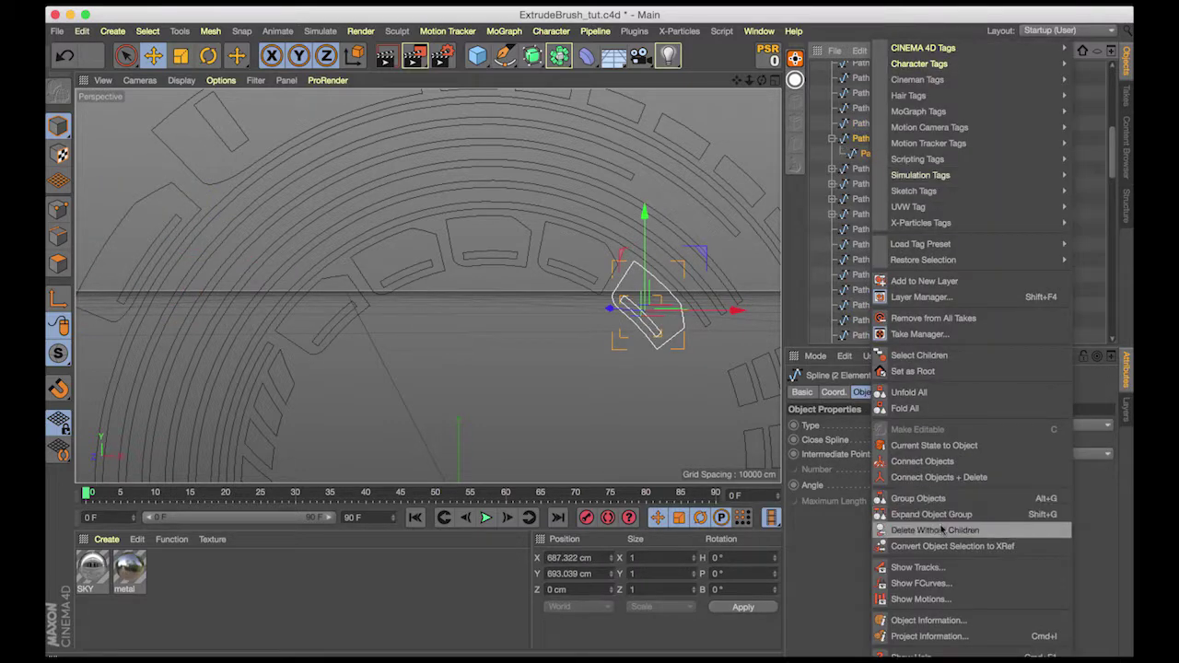
{"action": "left_click", "coordinate": [937, 478]}
Merge Path 28 and its nested Path 29 into one spline with Connect Objects + Delete
{"action": "left_click", "coordinate": [864, 153]}
{"action": "left_click", "coordinate": [833, 153]}
{"action": "left_click", "coordinate": [875, 169], "text": "shift"}
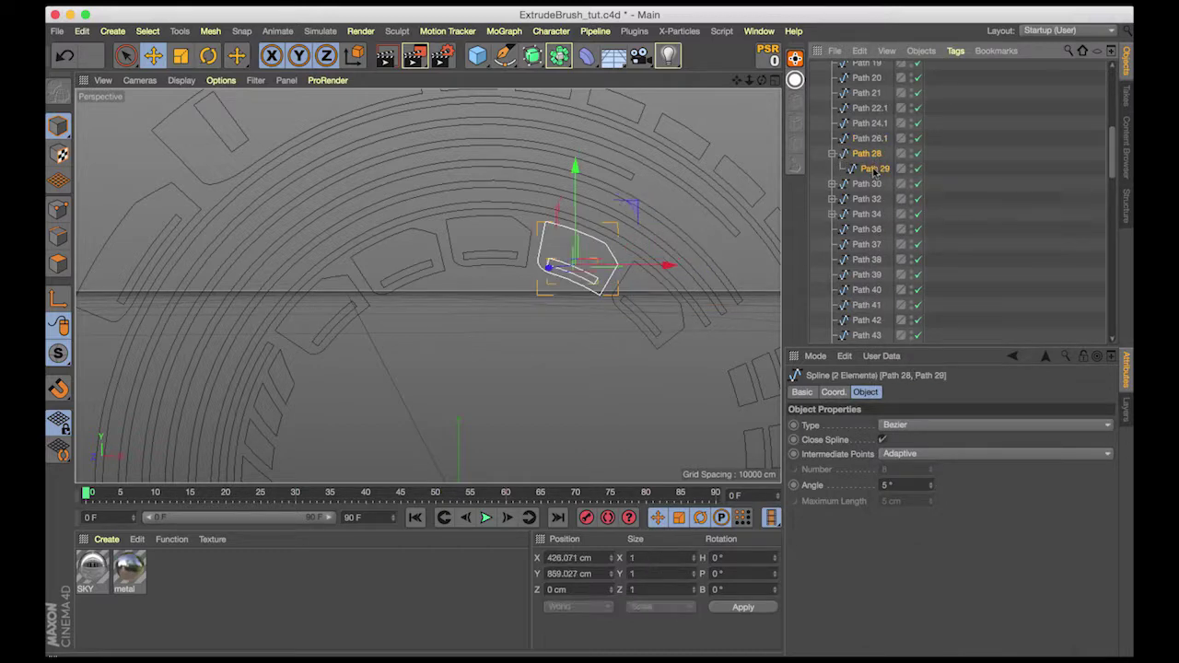
{"action": "right_click", "coordinate": [875, 169]}
{"action": "left_click", "coordinate": [936, 477]}
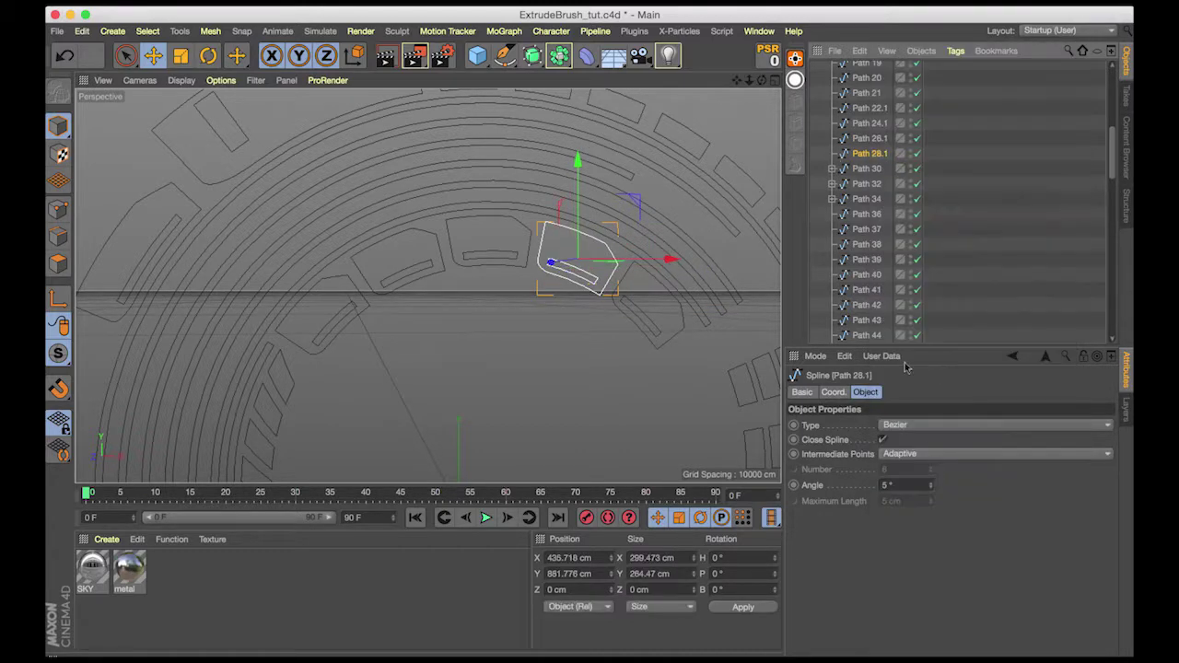
Merge Path 30 and its nested Path 31 into one spline with Connect Objects + Delete
{"action": "left_click", "coordinate": [861, 171]}
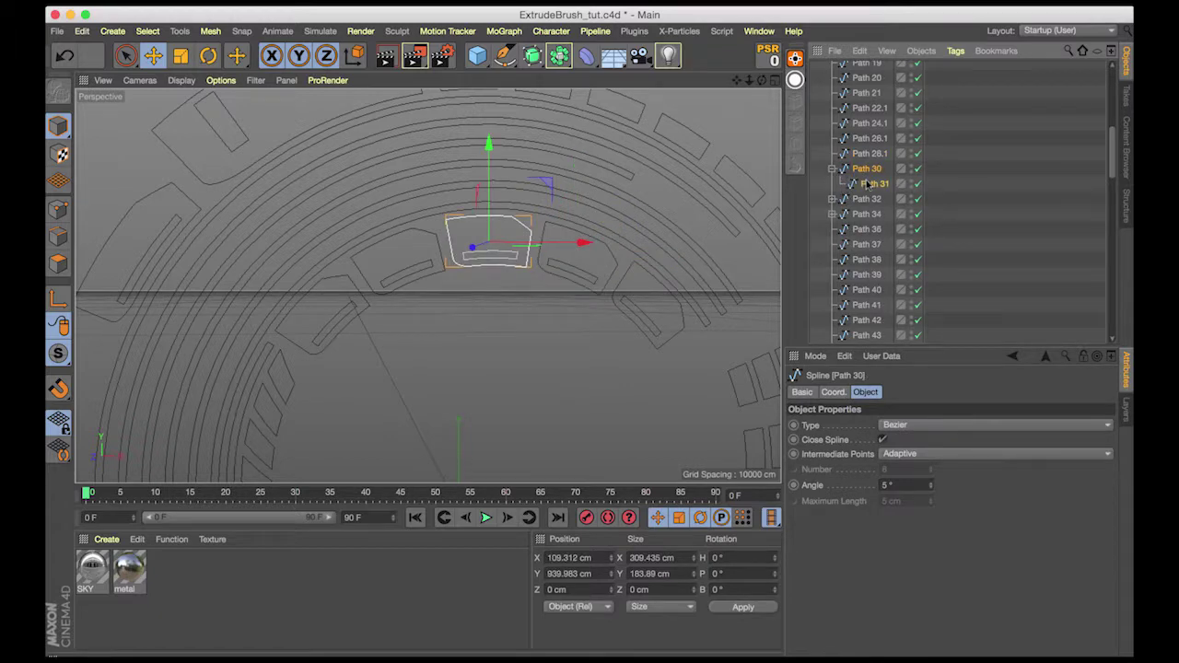
{"action": "left_click", "coordinate": [873, 183], "text": "shift"}
{"action": "right_click", "coordinate": [873, 183]}
{"action": "left_click", "coordinate": [944, 477]}
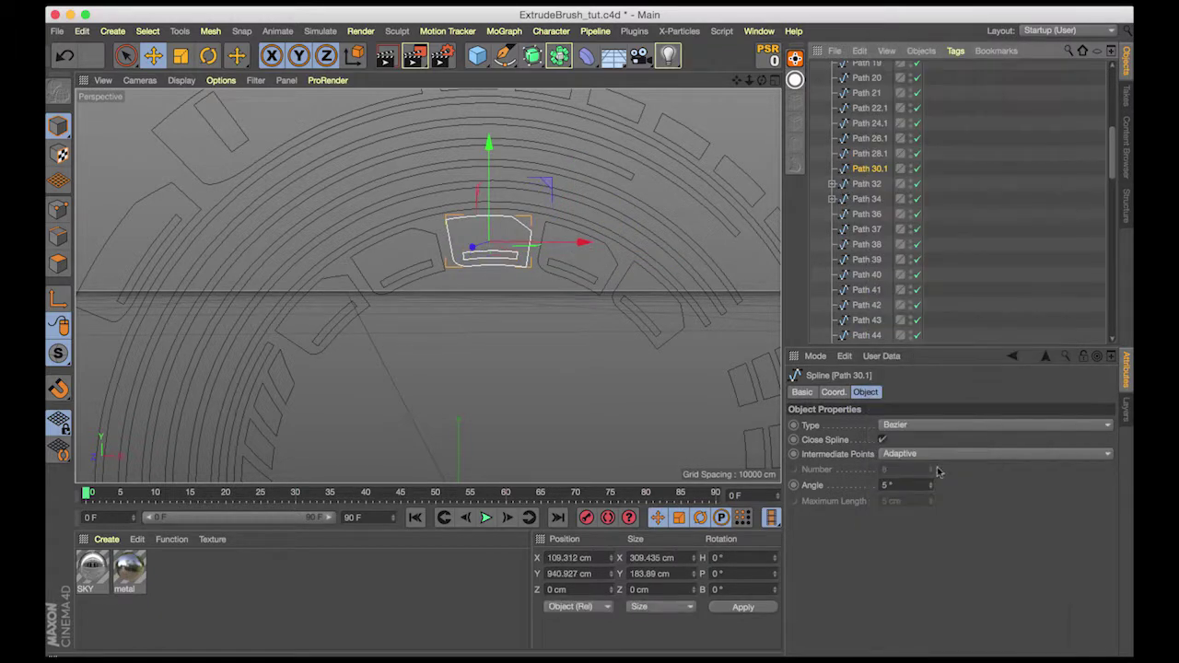
Merge Path 32 and its nested Path 33 into one spline with Connect Objects + Delete
{"action": "left_click", "coordinate": [831, 183]}
{"action": "left_click", "coordinate": [866, 183]}
{"action": "left_click", "coordinate": [871, 198], "text": "shift"}
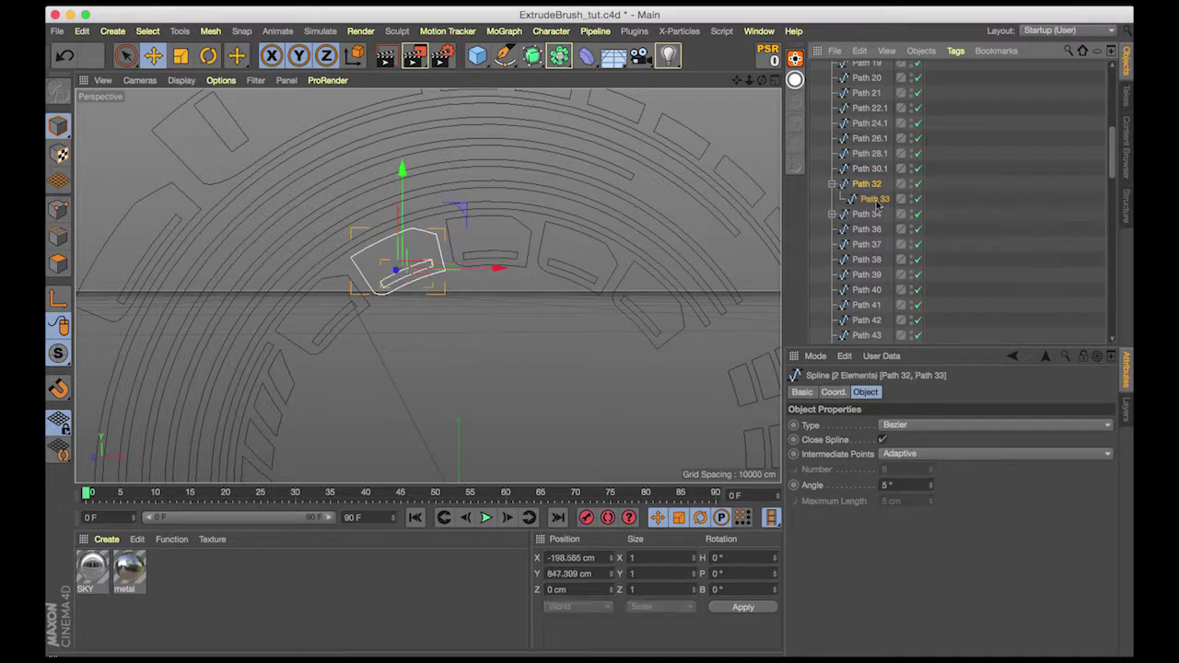
{"action": "right_click", "coordinate": [875, 198]}
{"action": "left_click", "coordinate": [944, 477]}
Merge Path 34 and its nested cutout spline with Connect Objects + Delete
{"action": "left_click", "coordinate": [830, 199]}
{"action": "left_click", "coordinate": [865, 199]}
{"action": "left_click", "coordinate": [873, 214], "text": "shift"}
{"action": "right_click", "coordinate": [873, 214]}
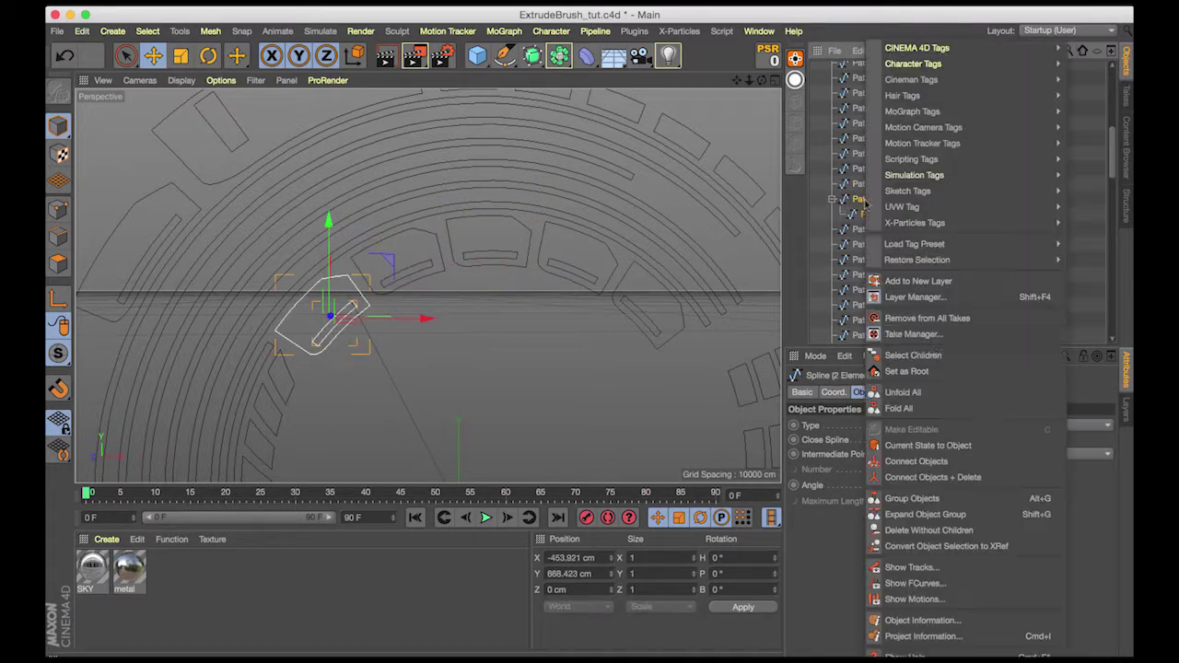
{"action": "left_click", "coordinate": [948, 477]}
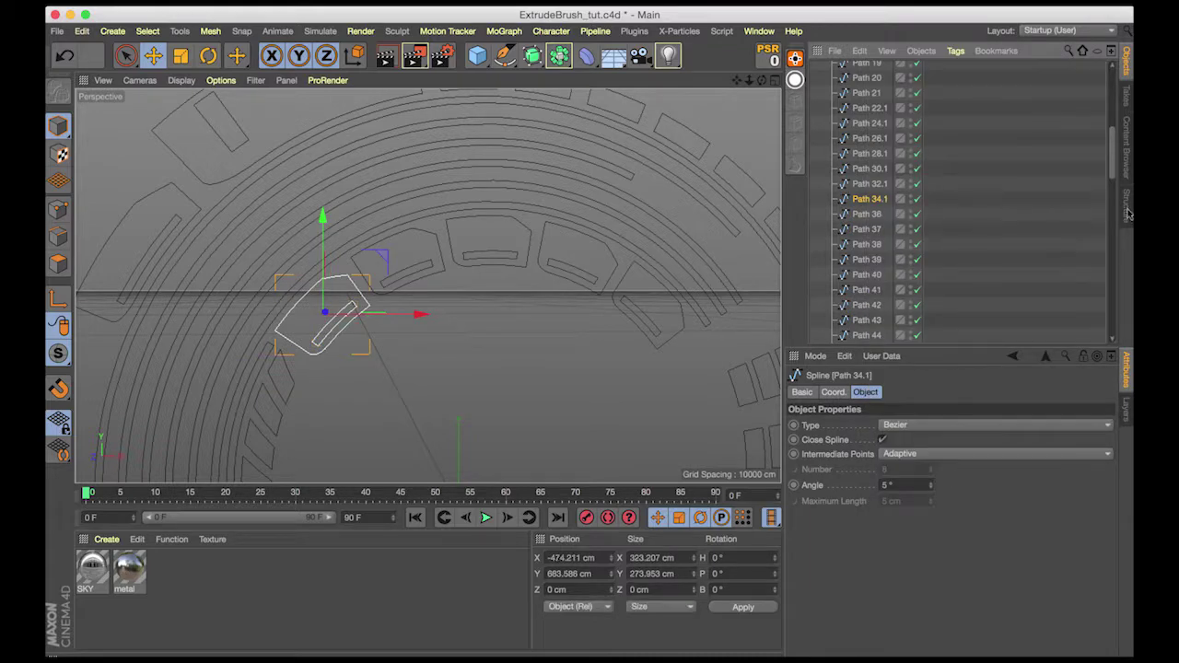
Check the rest of the path list for nested splines, collapse the TechBrush hierarchy and re-enable the Extrude object
{"action": "left_click_drag", "start_coordinate": [1112, 165], "coordinate": [1118, 290]}
{"action": "left_click_drag", "start_coordinate": [1118, 310], "coordinate": [1112, 119]}
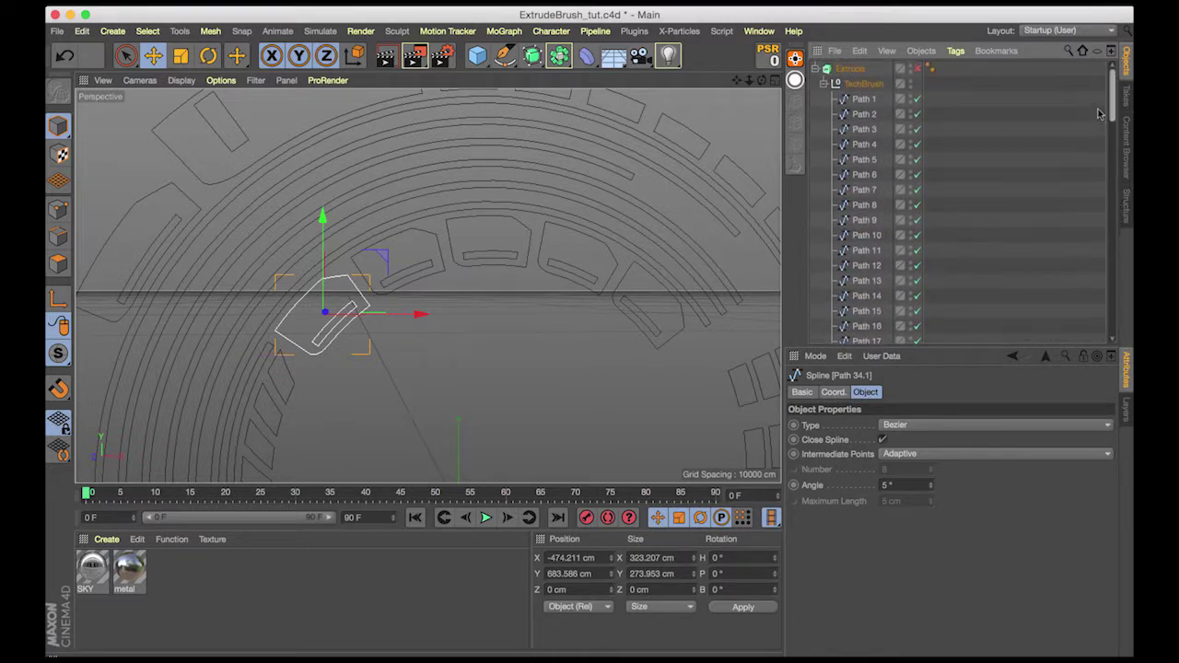
{"action": "left_click", "coordinate": [823, 85]}
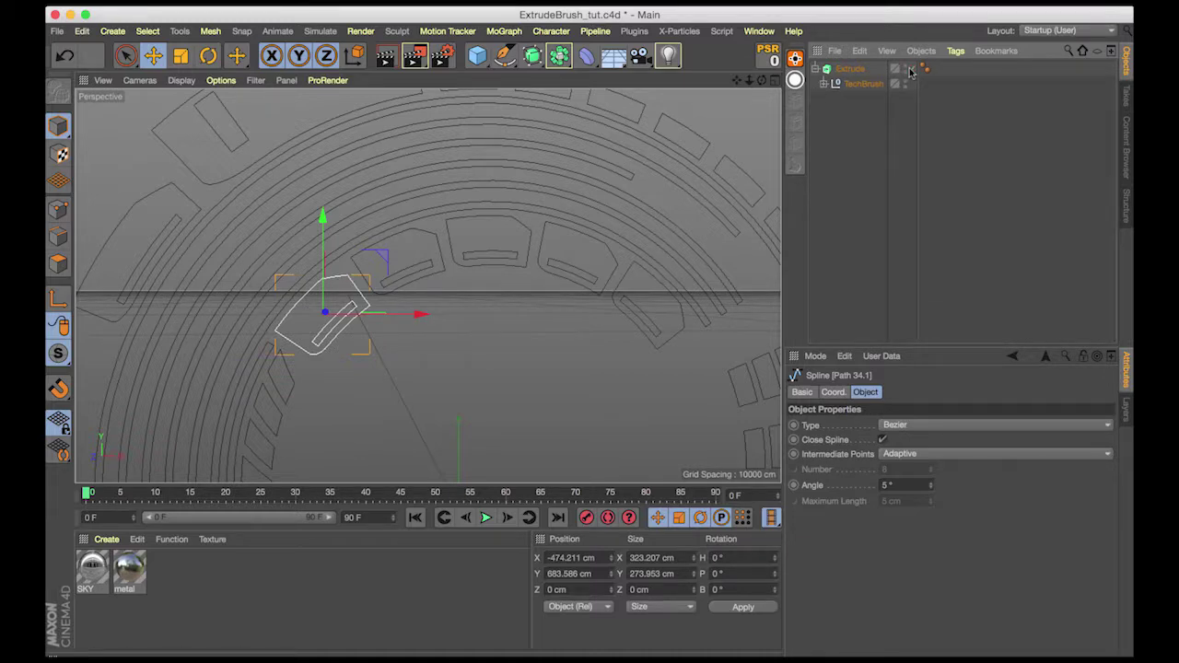
{"action": "left_click", "coordinate": [911, 70]}
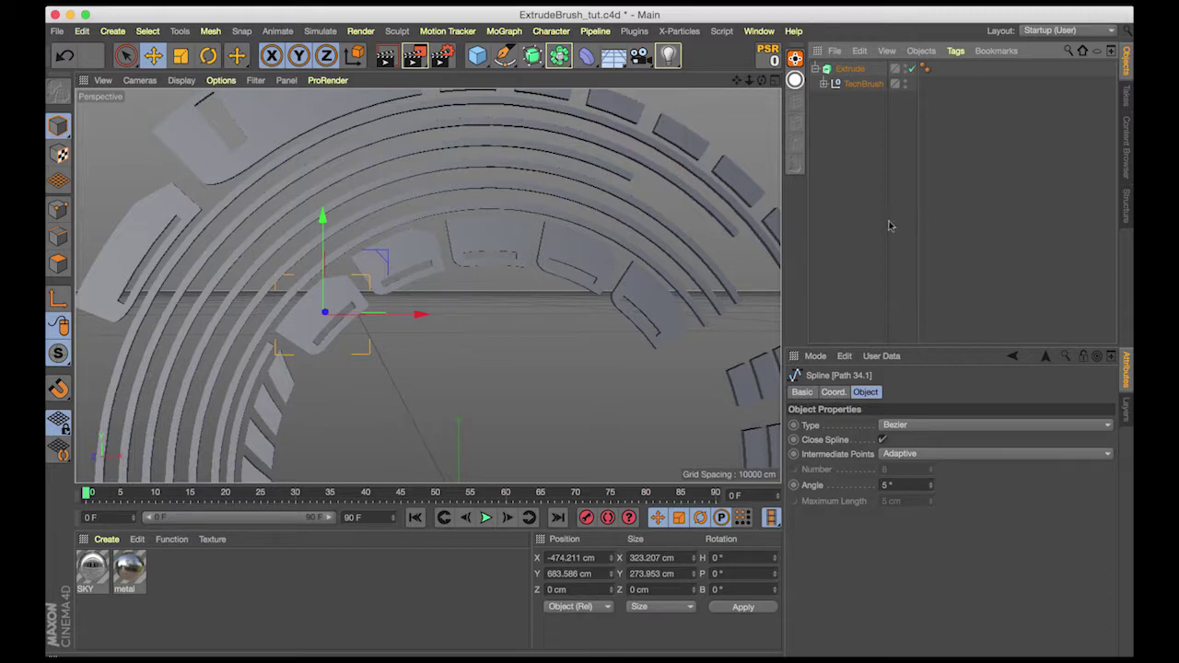
Increase the Extrude object's Z movement to 347 cm
{"action": "left_click", "coordinate": [844, 251]}
{"action": "mouse_move", "coordinate": [763, 80]}
{"action": "left_mouse_down"}
{"action": "mouse_move", "coordinate": [765, 100]}
{"action": "mouse_move", "coordinate": [769, 80]}
{"action": "left_mouse_up"}
{"action": "left_click", "coordinate": [839, 70]}
{"action": "left_click_drag", "start_coordinate": [1038, 429], "coordinate": [1036, 429]}
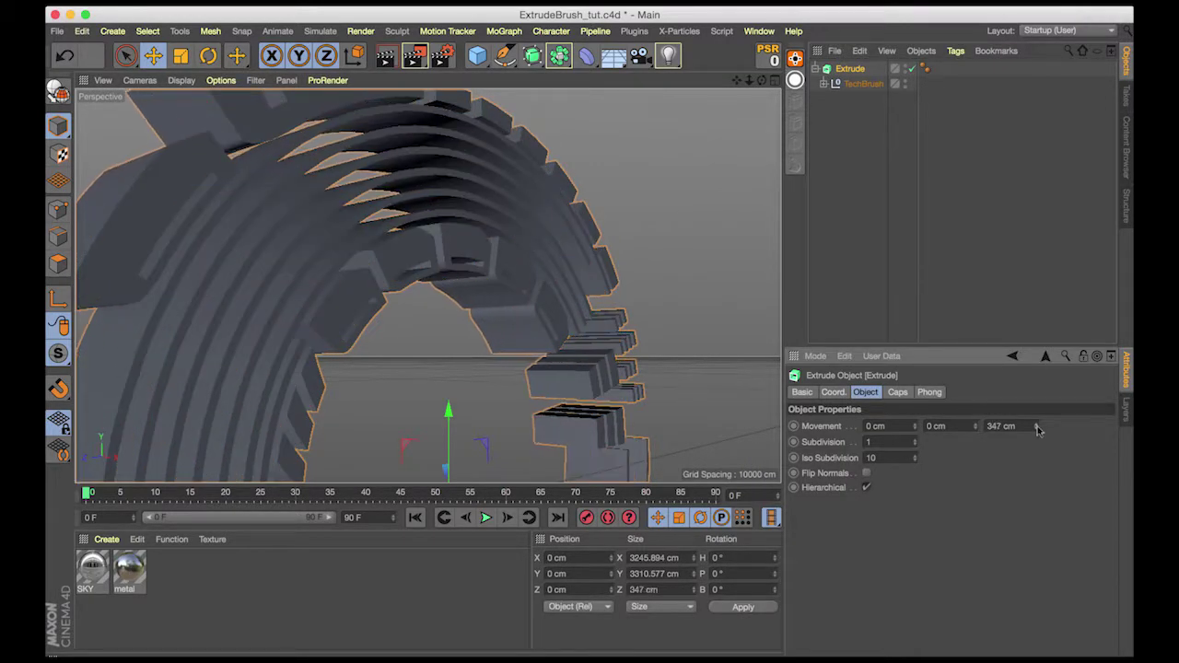
Set both the Start and End caps of the Extrude object to Fillet Cap
{"action": "left_click_drag", "start_coordinate": [749, 82], "coordinate": [811, 175]}
{"action": "mouse_move", "coordinate": [750, 82]}
{"action": "left_mouse_down"}
{"action": "mouse_move", "coordinate": [875, 120]}
{"action": "mouse_move", "coordinate": [857, 124]}
{"action": "mouse_move", "coordinate": [773, 62]}
{"action": "mouse_move", "coordinate": [746, 85]}
{"action": "mouse_move", "coordinate": [796, 94]}
{"action": "mouse_move", "coordinate": [762, 81]}
{"action": "left_mouse_up"}
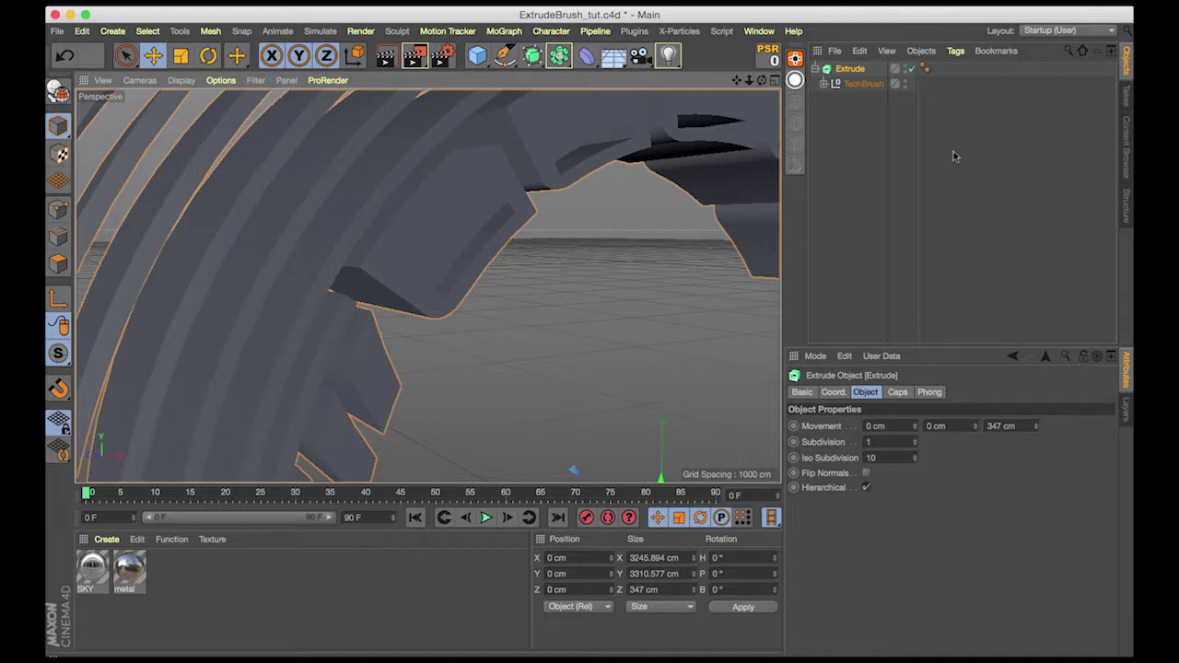
{"action": "left_click", "coordinate": [850, 70]}
{"action": "left_click", "coordinate": [898, 392]}
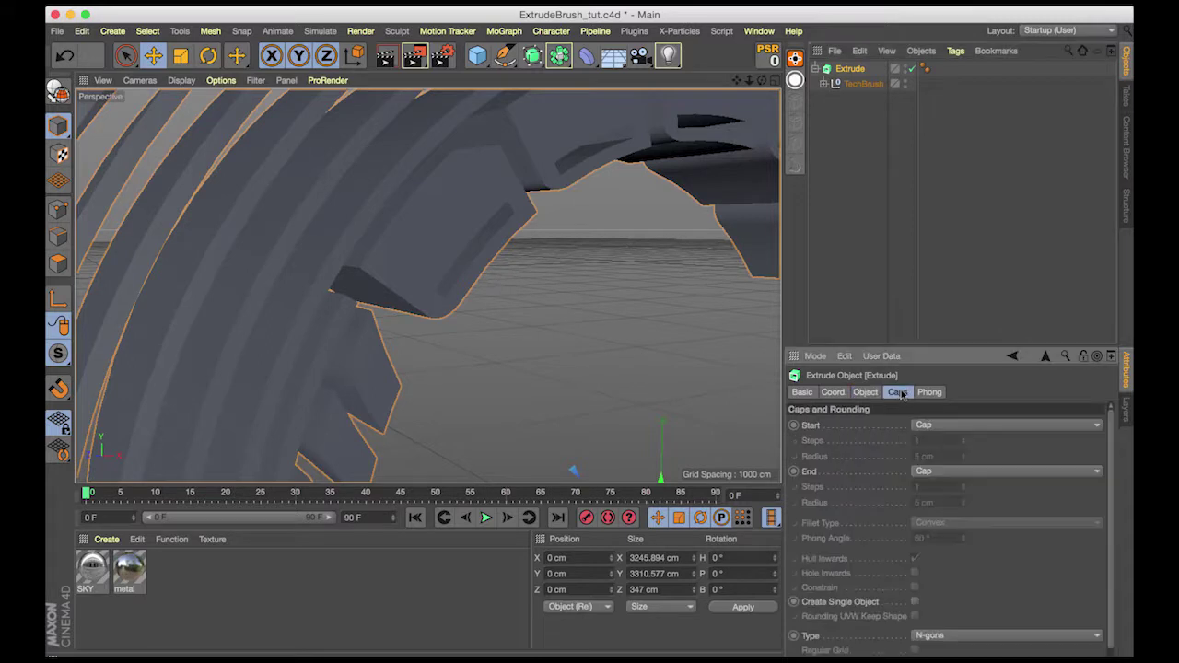
{"action": "left_click", "coordinate": [932, 427]}
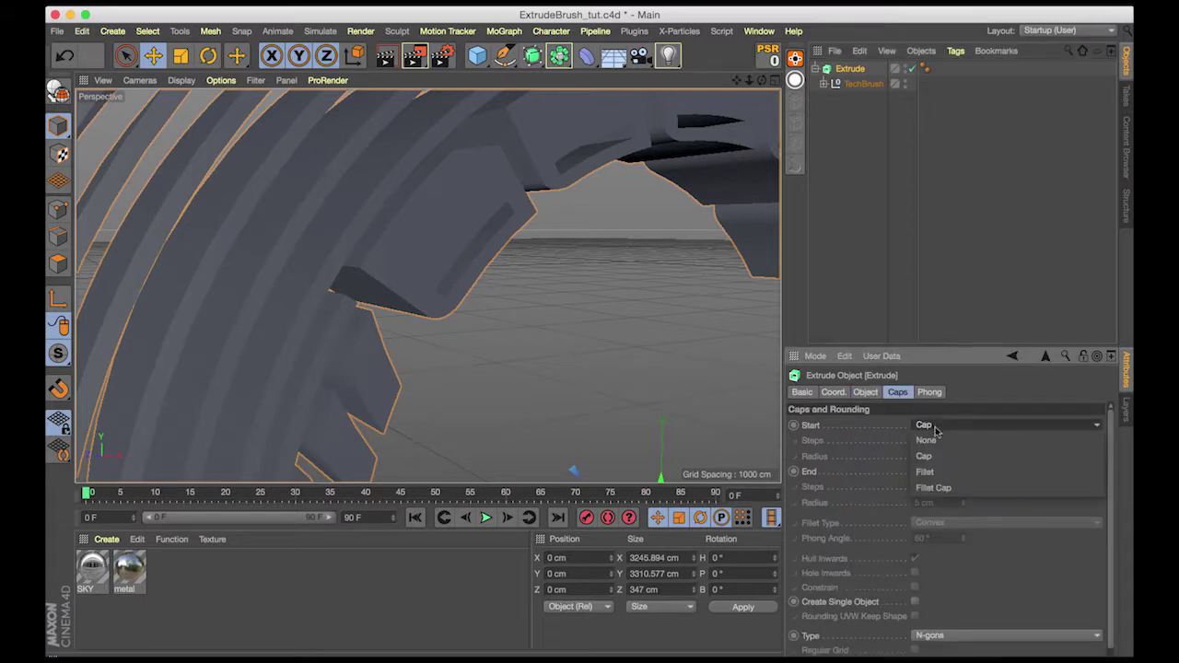
{"action": "left_click", "coordinate": [932, 489]}
{"action": "left_click", "coordinate": [948, 472]}
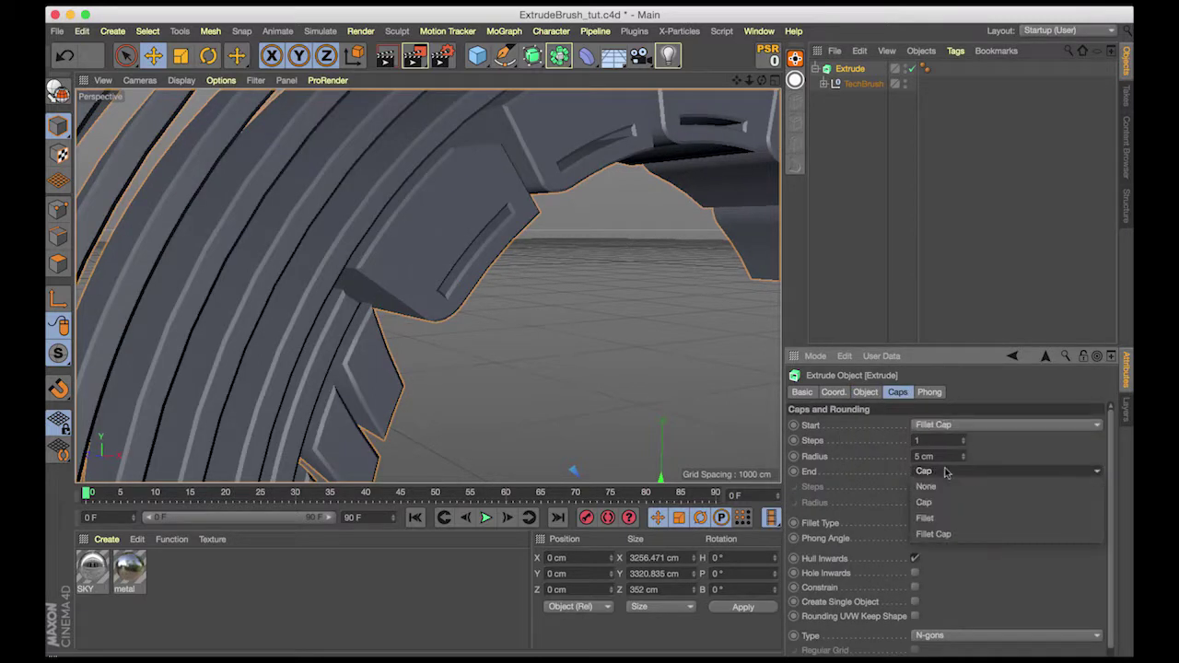
{"action": "left_click", "coordinate": [938, 534]}
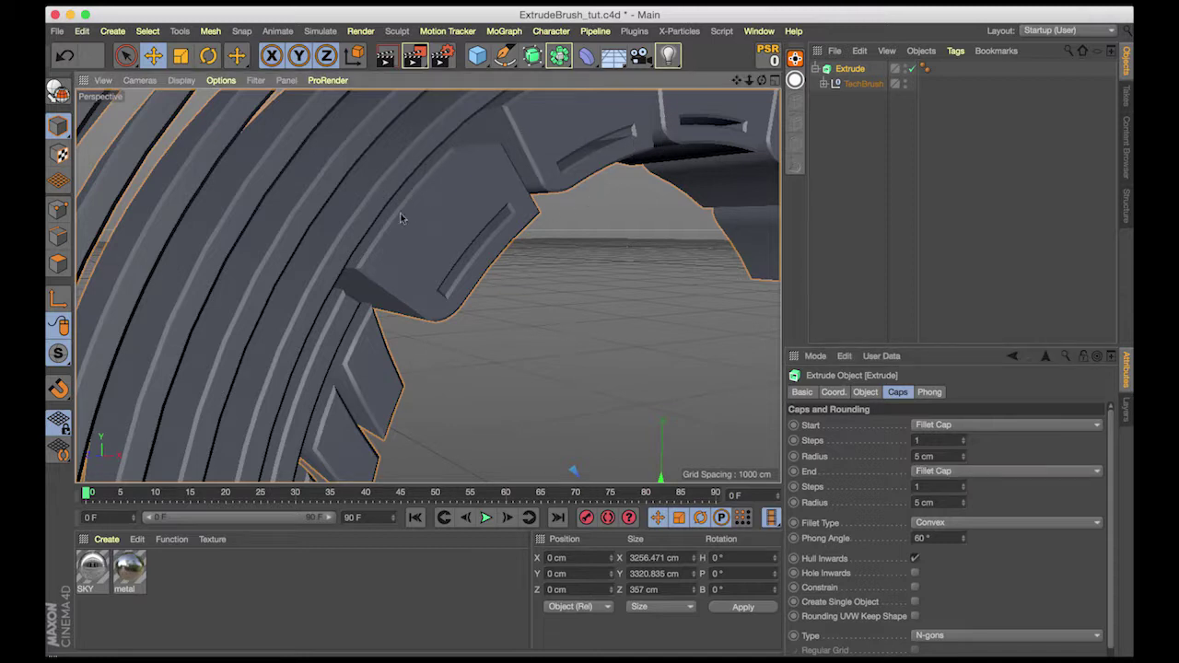
Give the Extrude object's start and end fillets 2 steps and a 4 cm radius
{"action": "double_click", "coordinate": [919, 441]}
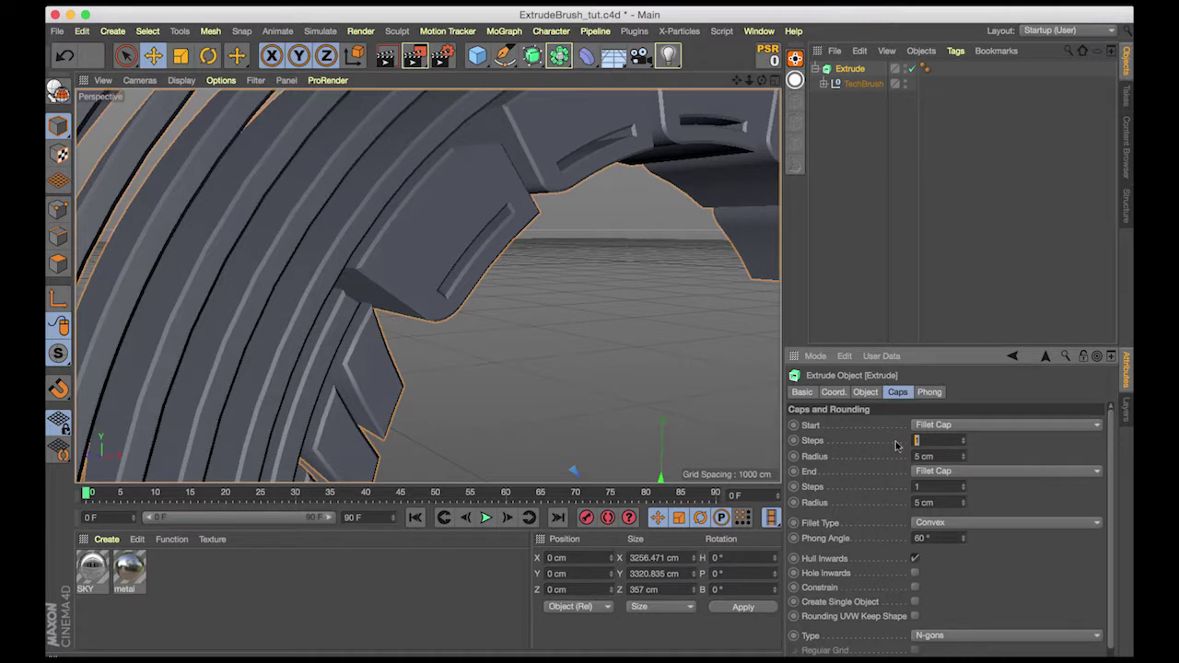
{"action": "type", "text": "2"}
{"action": "key", "text": "Return"}
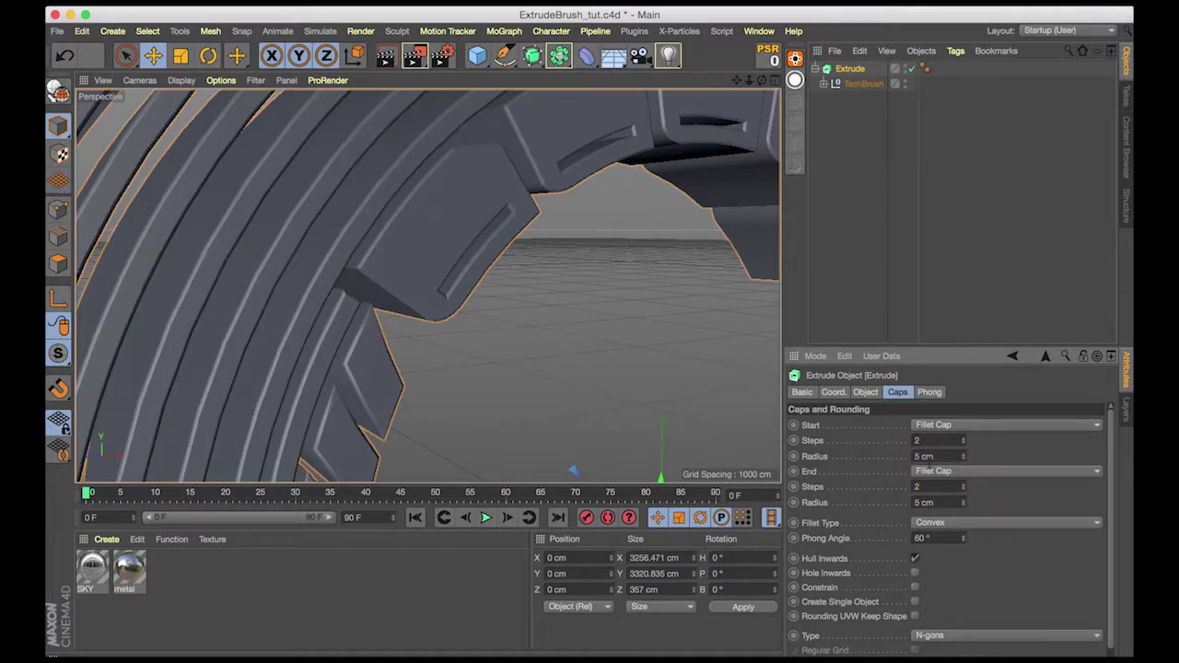
{"action": "double_click", "coordinate": [921, 456]}
{"action": "type", "text": "4"}
{"action": "double_click", "coordinate": [921, 502]}
{"action": "type", "text": "4"}
{"action": "key", "text": "Return"}
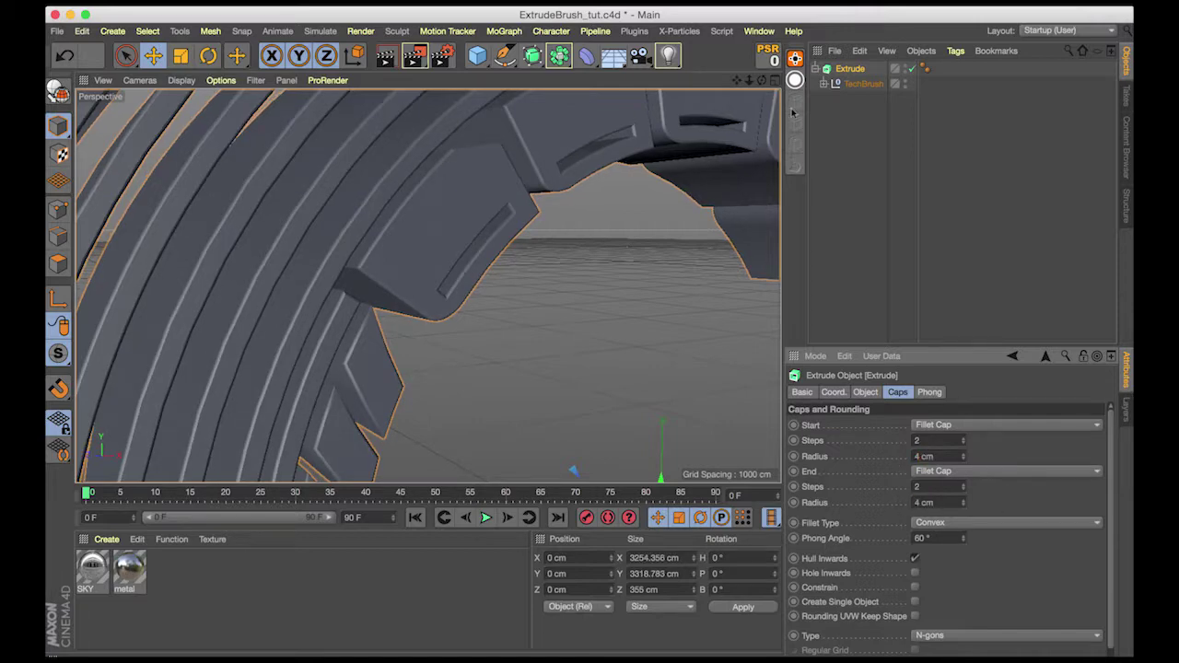
Collapse the Extrude hierarchy and add a MoGraph Fracture object to the scene
{"action": "left_click_drag", "start_coordinate": [749, 82], "coordinate": [642, 85]}
{"action": "left_click_drag", "start_coordinate": [734, 80], "coordinate": [798, 129]}
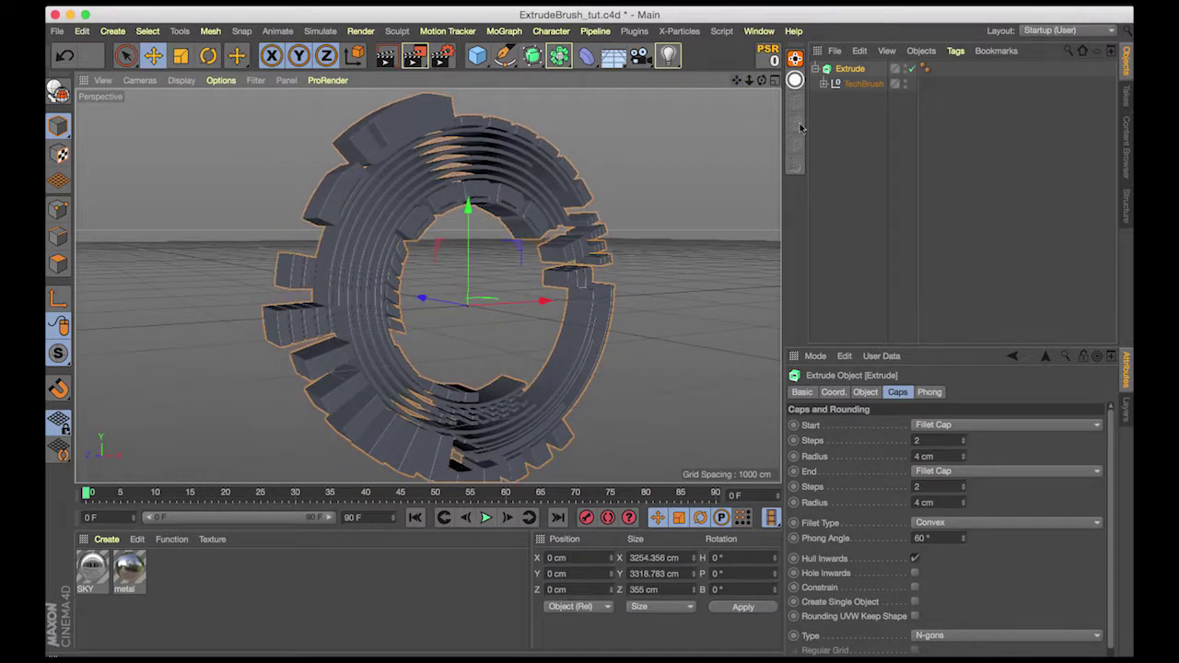
{"action": "left_click_drag", "start_coordinate": [761, 81], "coordinate": [590, 340]}
{"action": "left_click_drag", "start_coordinate": [762, 81], "coordinate": [898, 78]}
{"action": "left_click_drag", "start_coordinate": [428, 285], "coordinate": [755, 96]}
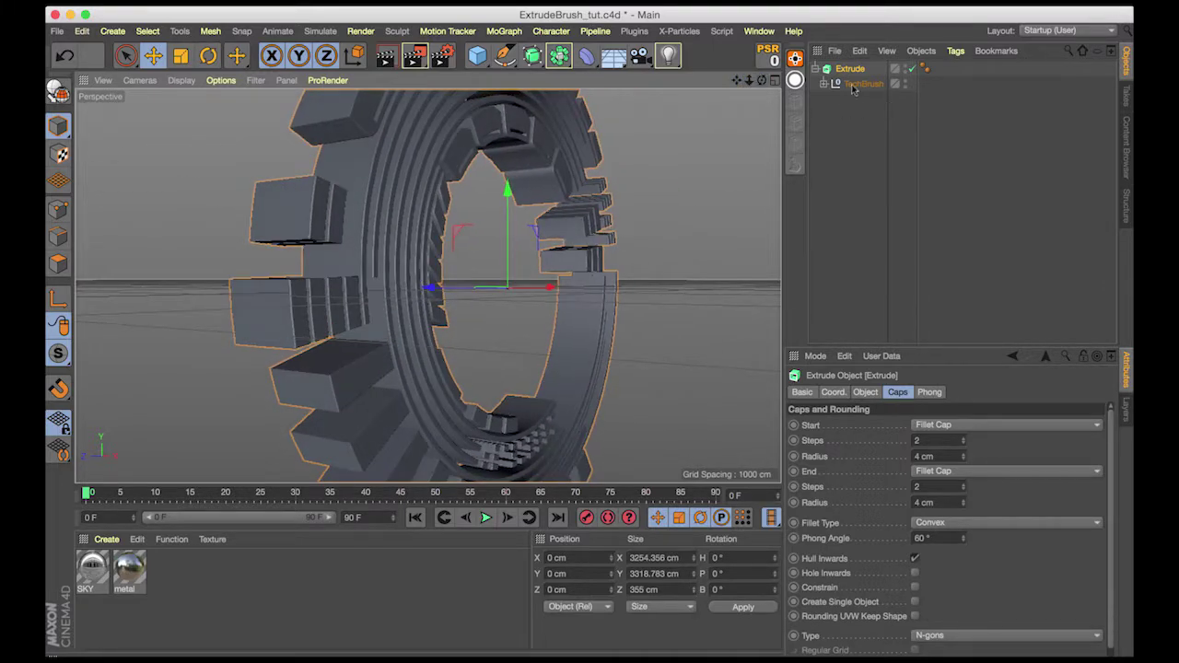
{"action": "left_click", "coordinate": [815, 69]}
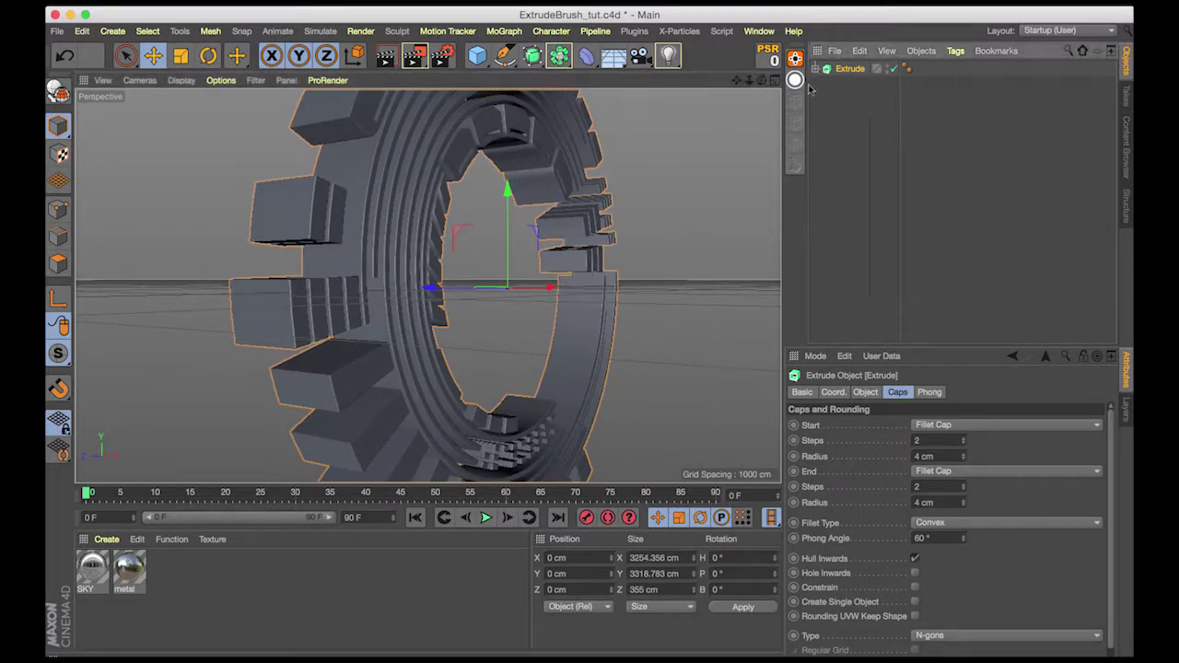
{"action": "left_click", "coordinate": [504, 31]}
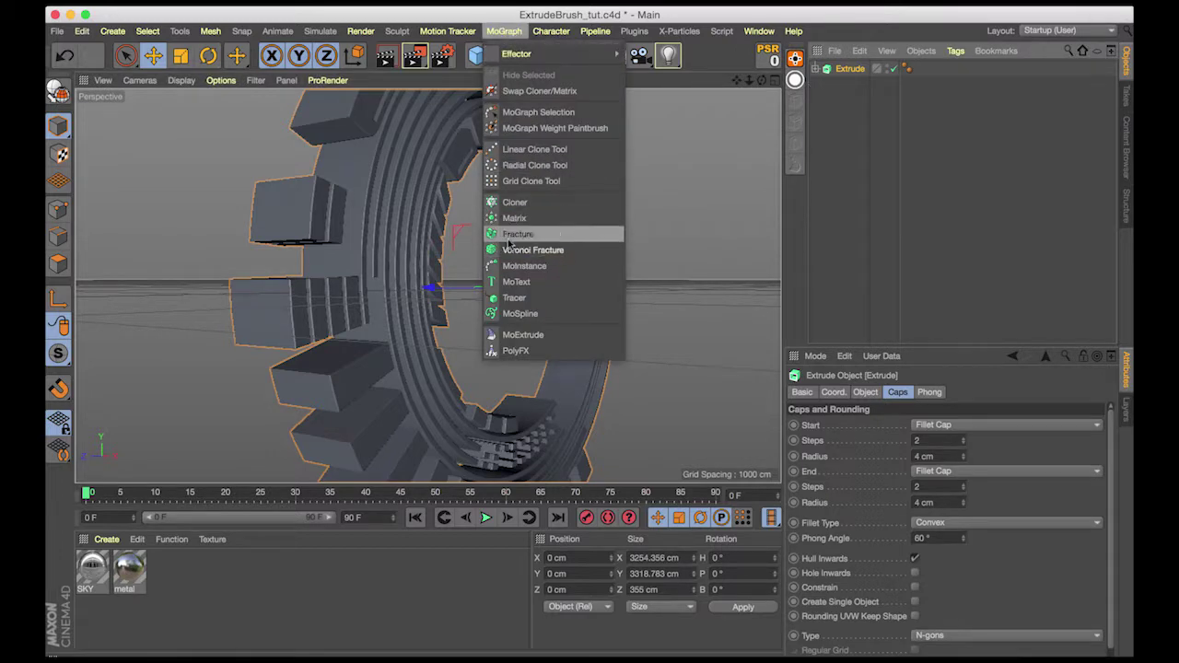
{"action": "left_click", "coordinate": [522, 237]}
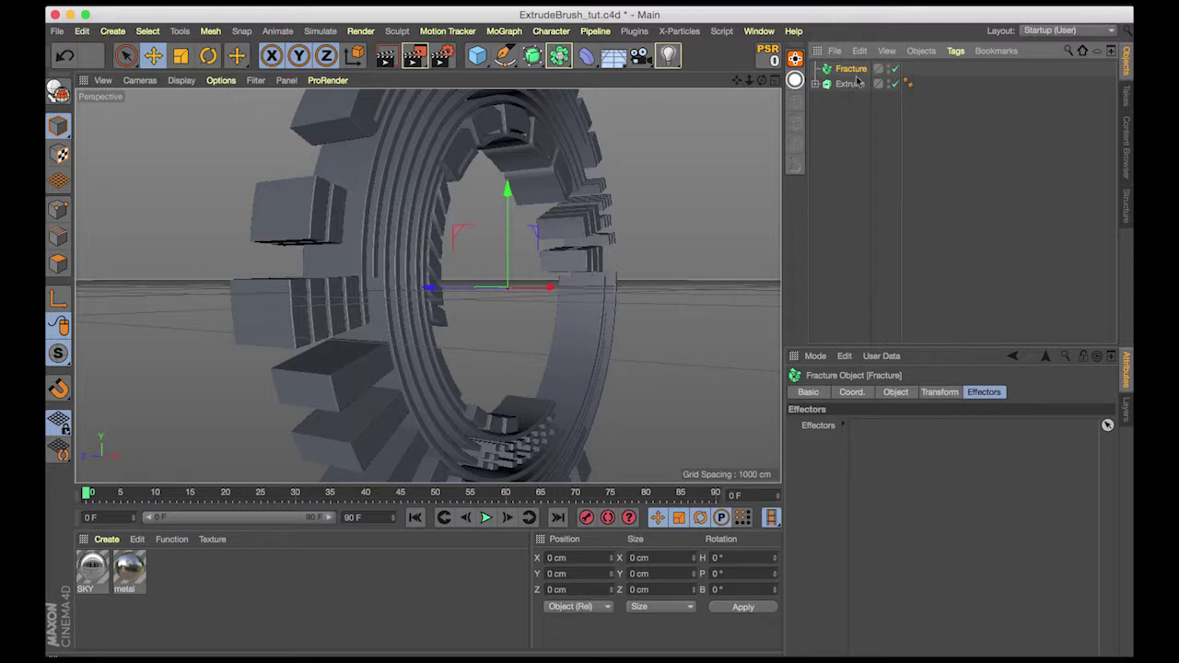
Make the Extrude object a child of the Fracture object and select the Fracture
{"action": "left_click_drag", "start_coordinate": [762, 80], "coordinate": [854, 98]}
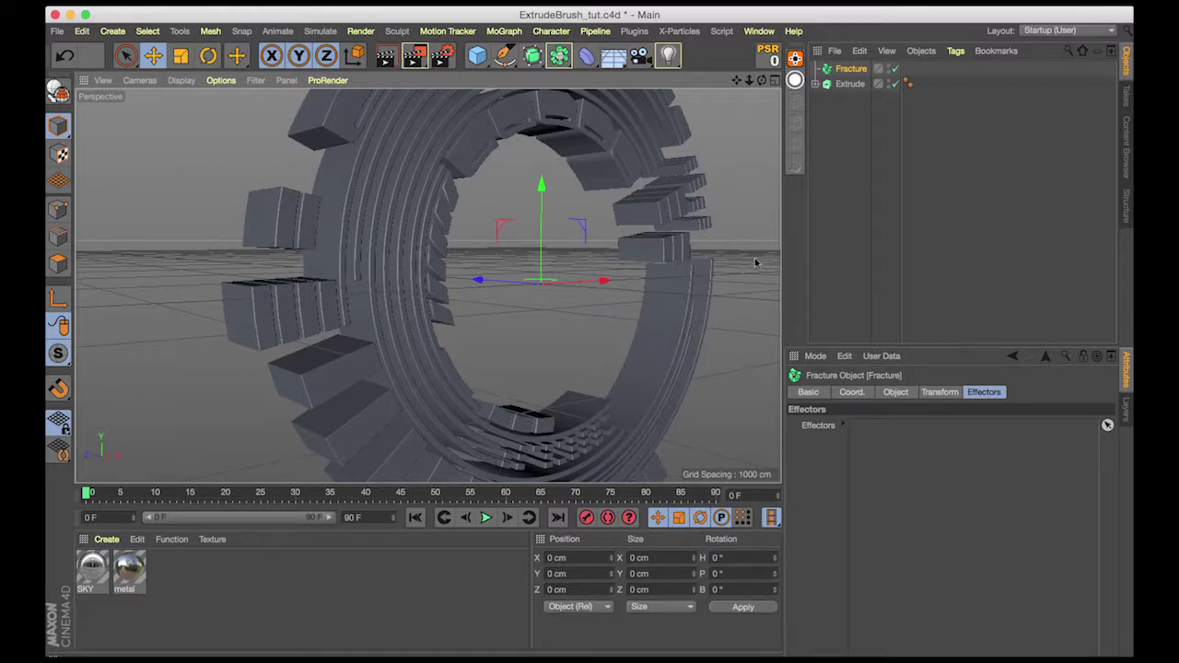
{"action": "left_click_drag", "start_coordinate": [849, 90], "coordinate": [856, 72]}
{"action": "left_click", "coordinate": [856, 72]}
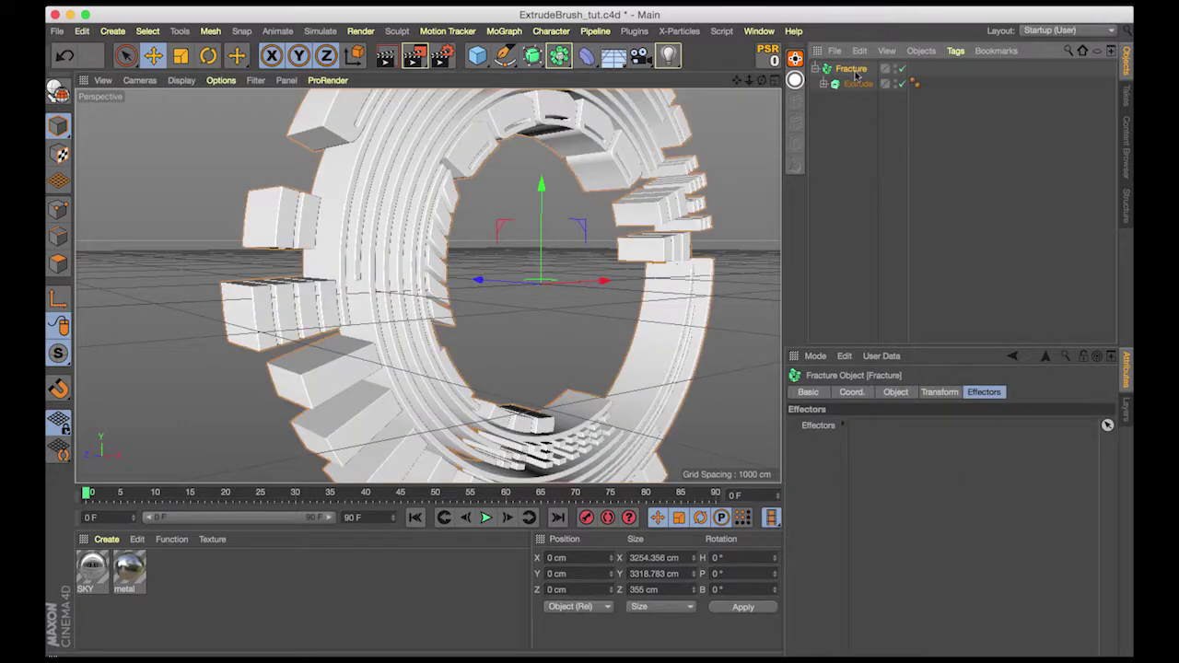
Set the Fracture object's mode to Explode Segments & Connect
{"action": "left_click", "coordinate": [897, 394]}
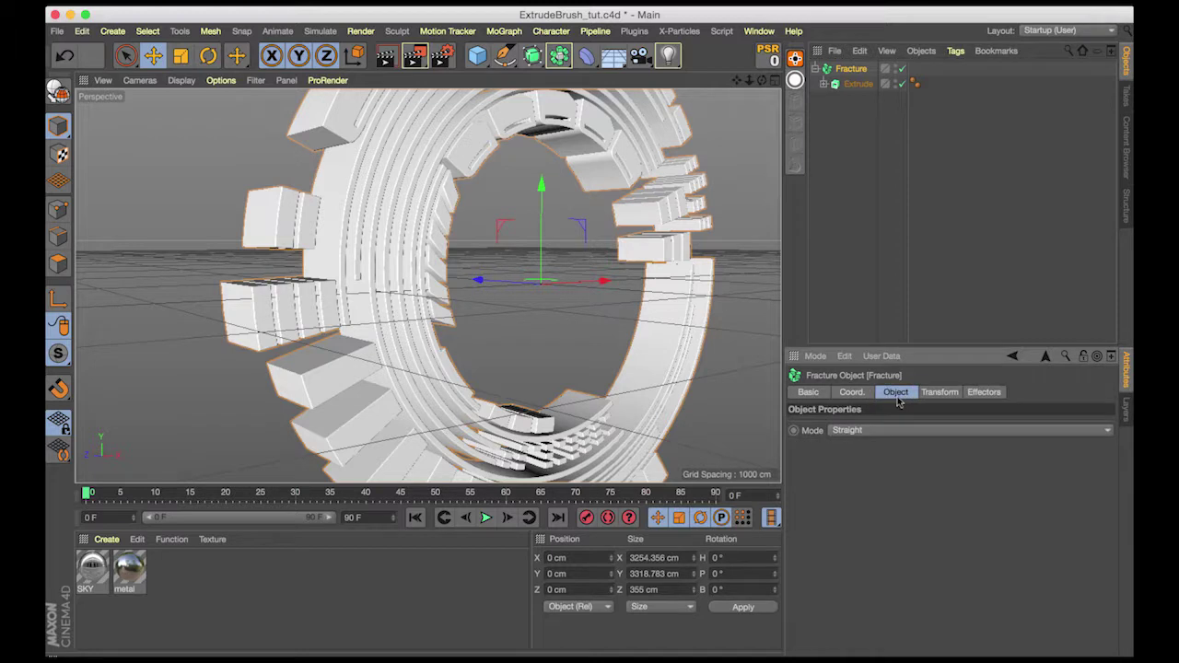
{"action": "left_click", "coordinate": [860, 432]}
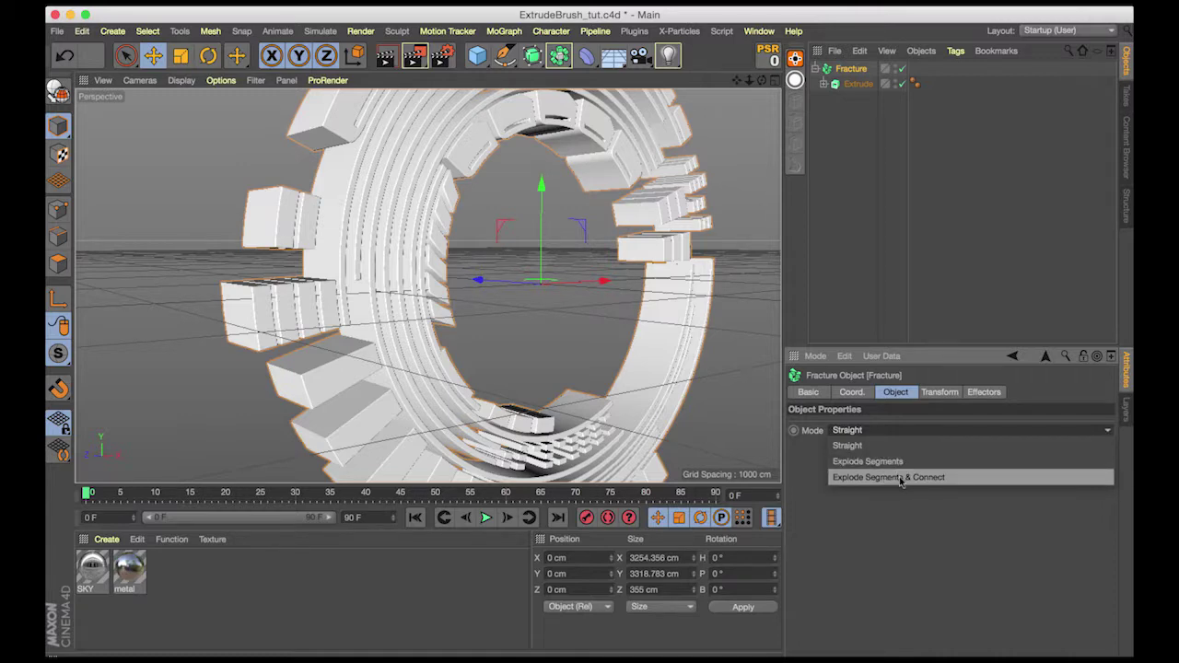
{"action": "left_click", "coordinate": [869, 504]}
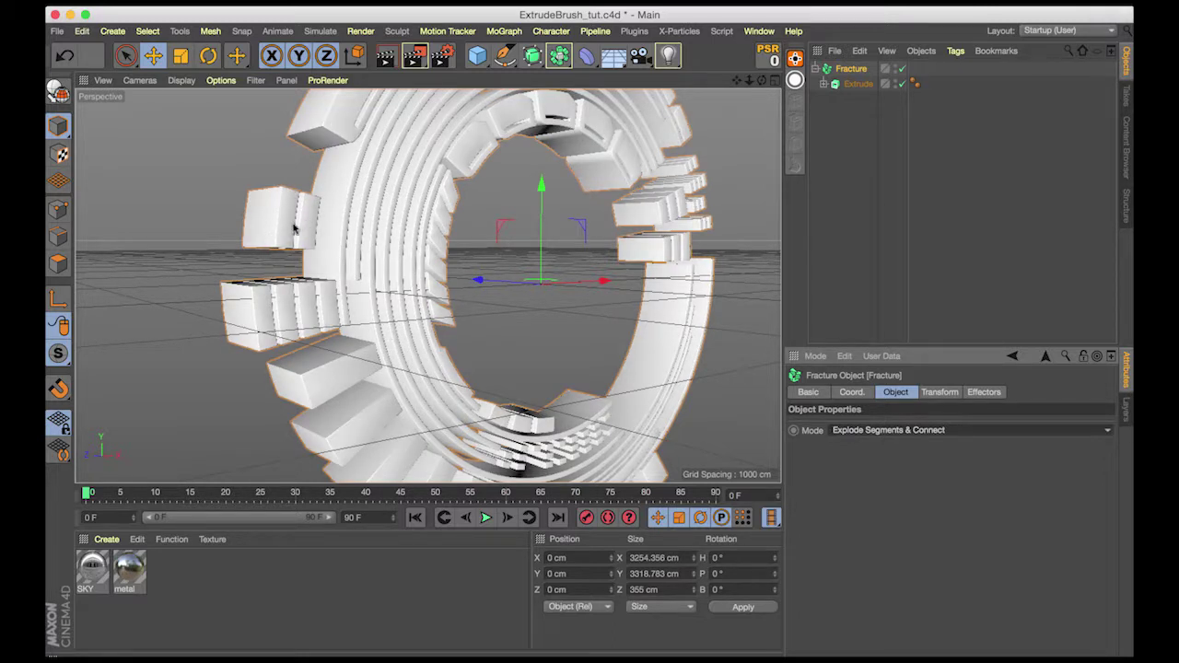
{"action": "left_click", "coordinate": [882, 430]}
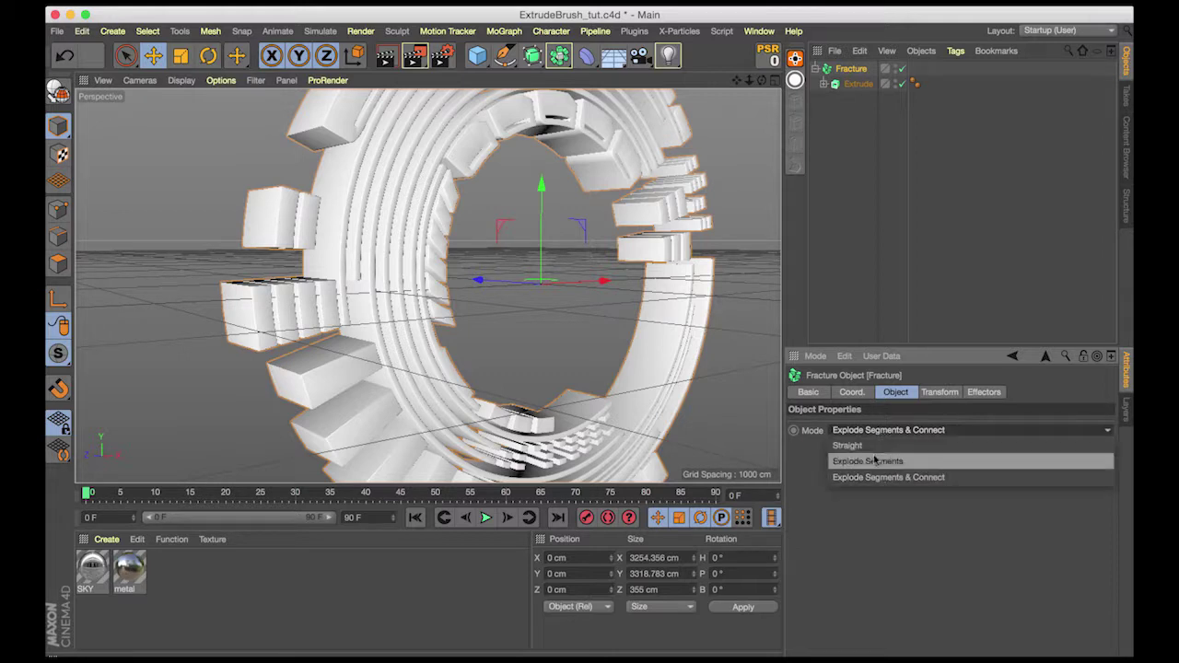
{"action": "left_click", "coordinate": [864, 306]}
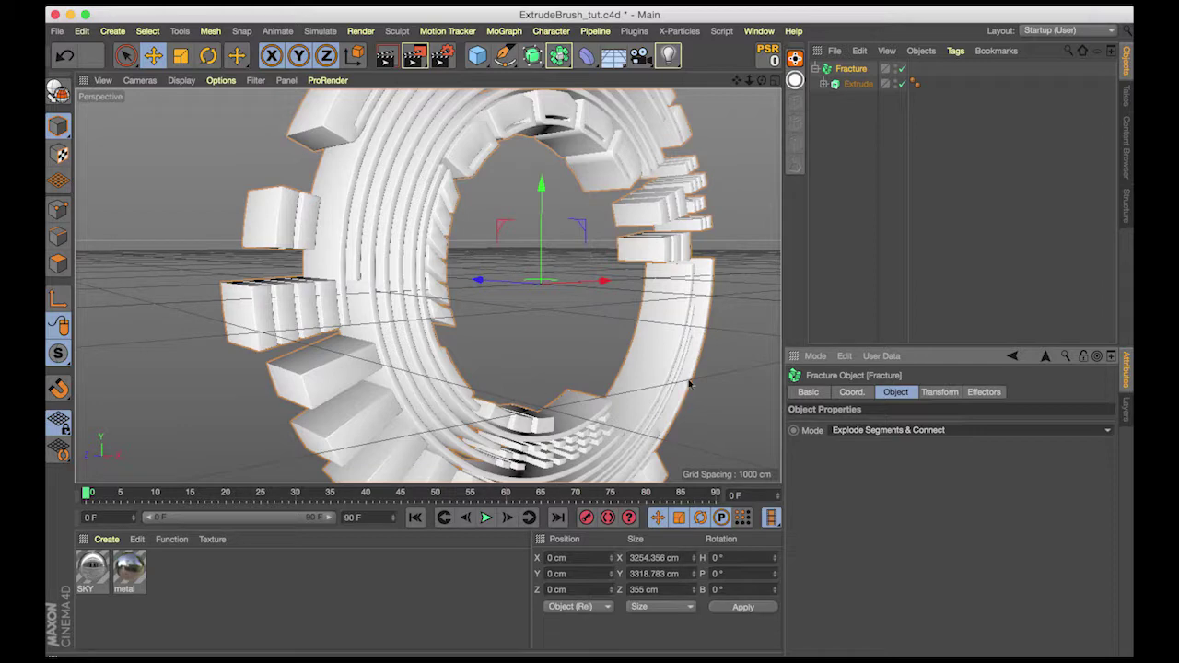
Change the Fracture mode to Explode Segments and apply a Random effector to the Fracture object
{"action": "left_click", "coordinate": [868, 431]}
{"action": "left_click", "coordinate": [870, 460]}
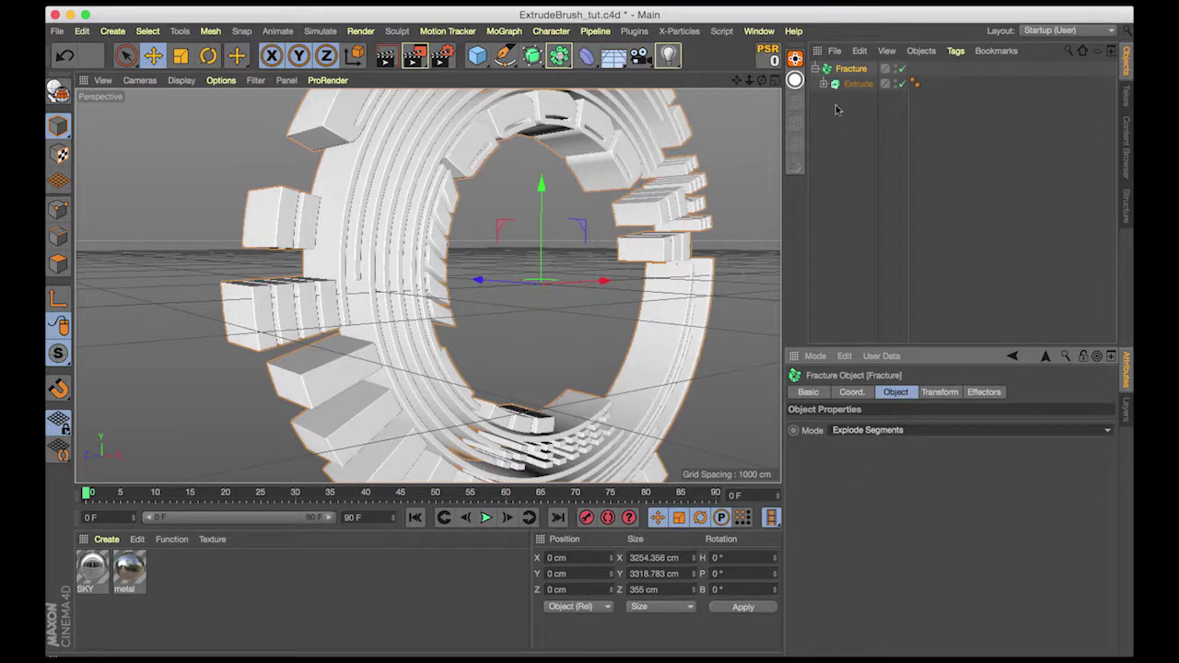
{"action": "left_click", "coordinate": [503, 30]}
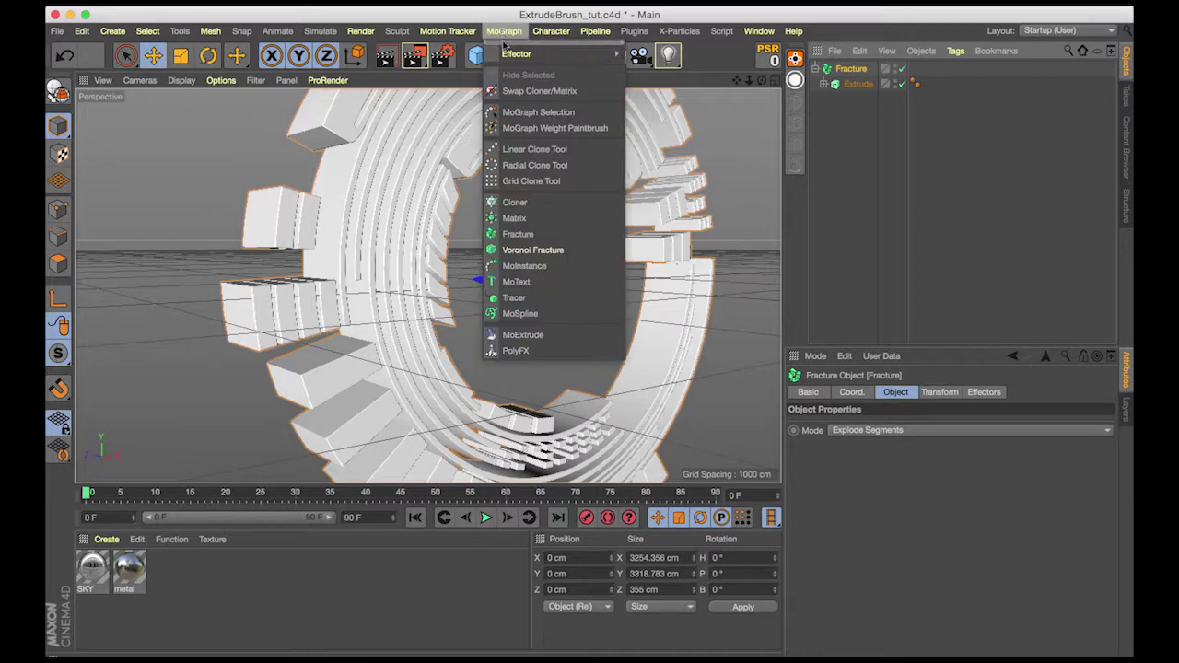
{"action": "mouse_move", "coordinate": [508, 57]}
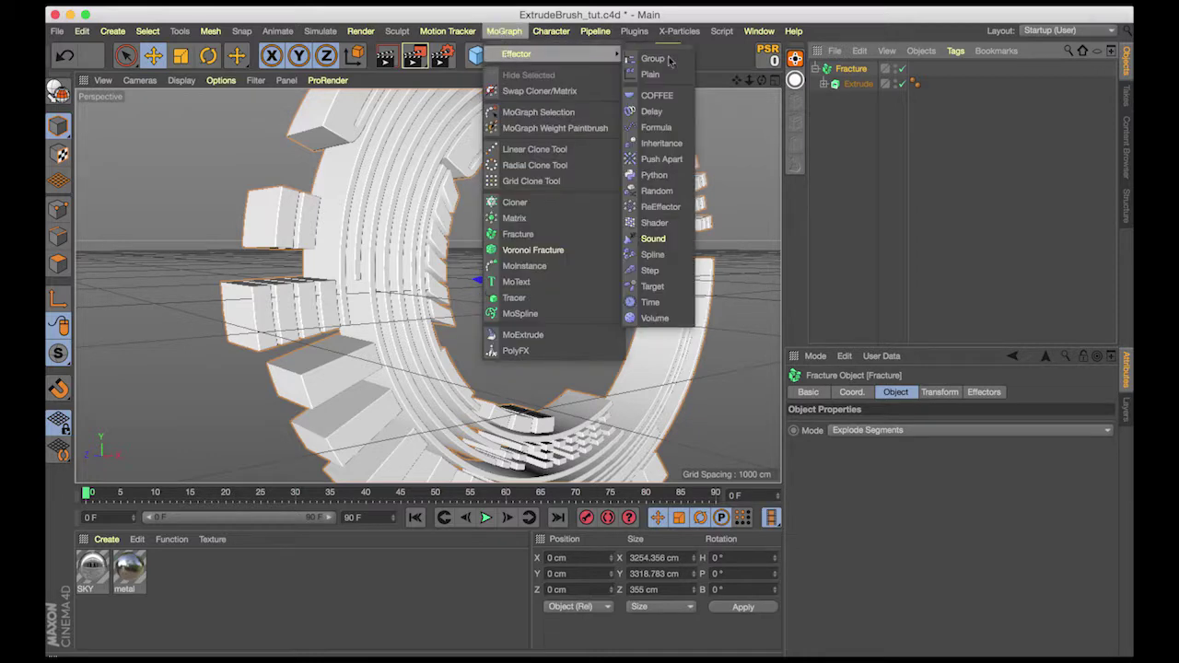
{"action": "left_click", "coordinate": [656, 190]}
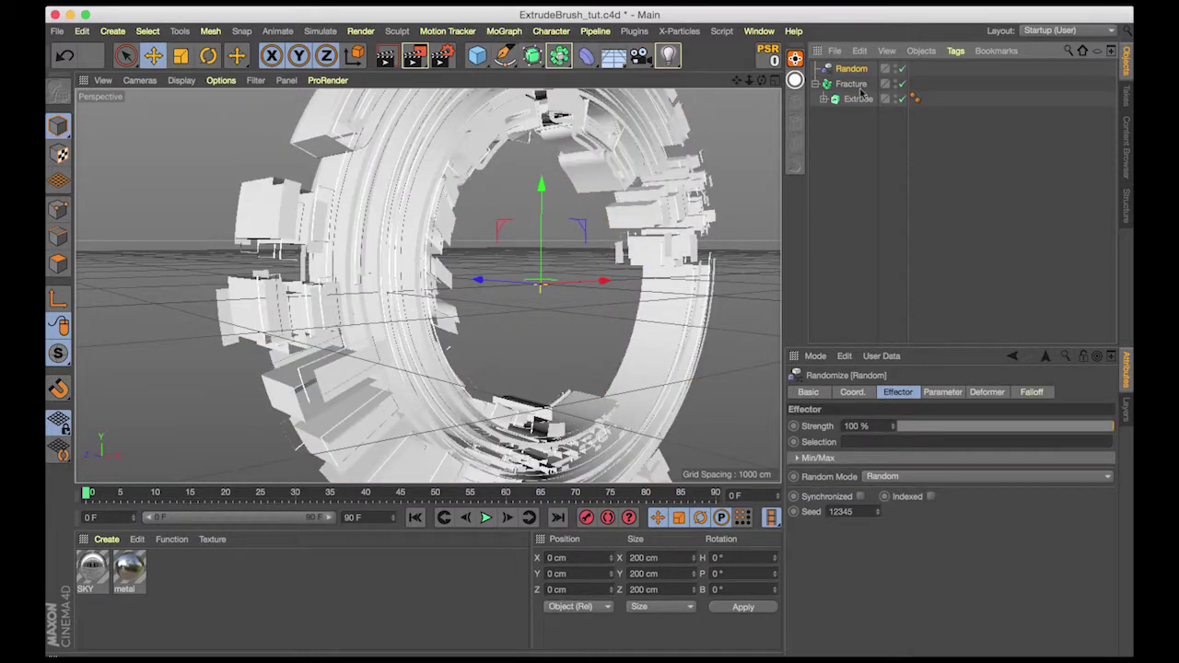
{"action": "left_click_drag", "start_coordinate": [761, 80], "coordinate": [737, 83]}
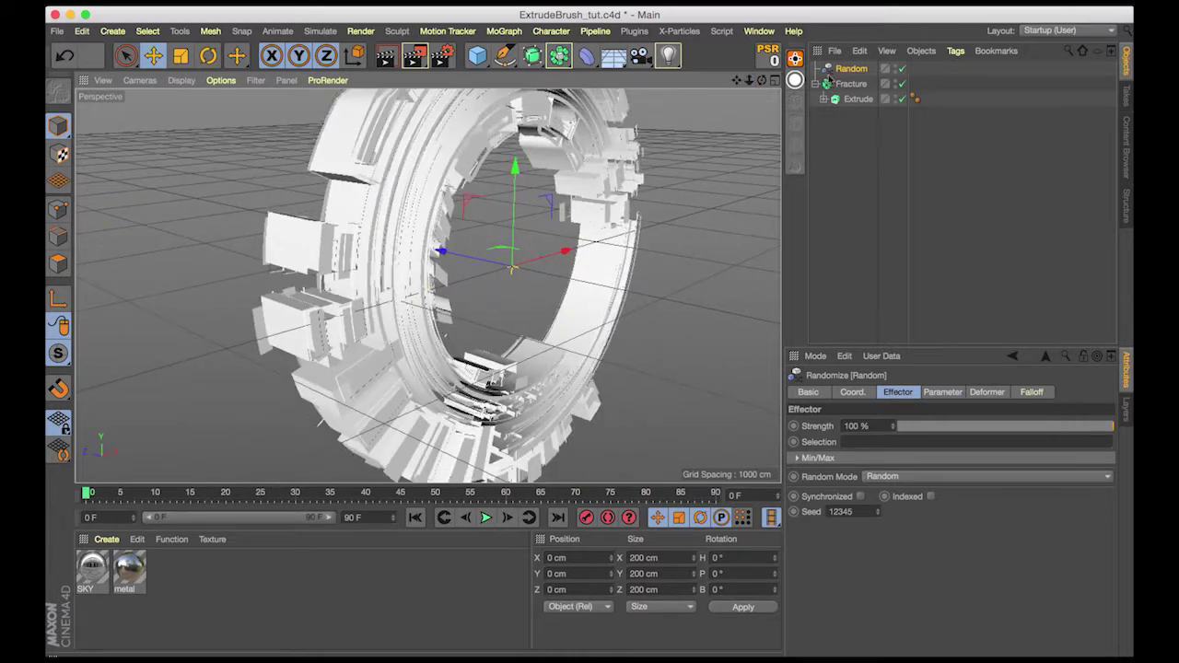
Increase the Random effector's position offsets to 451 cm in X and 216 cm in Z
{"action": "left_click", "coordinate": [941, 392]}
{"action": "left_click_drag", "start_coordinate": [896, 474], "coordinate": [862, 636]}
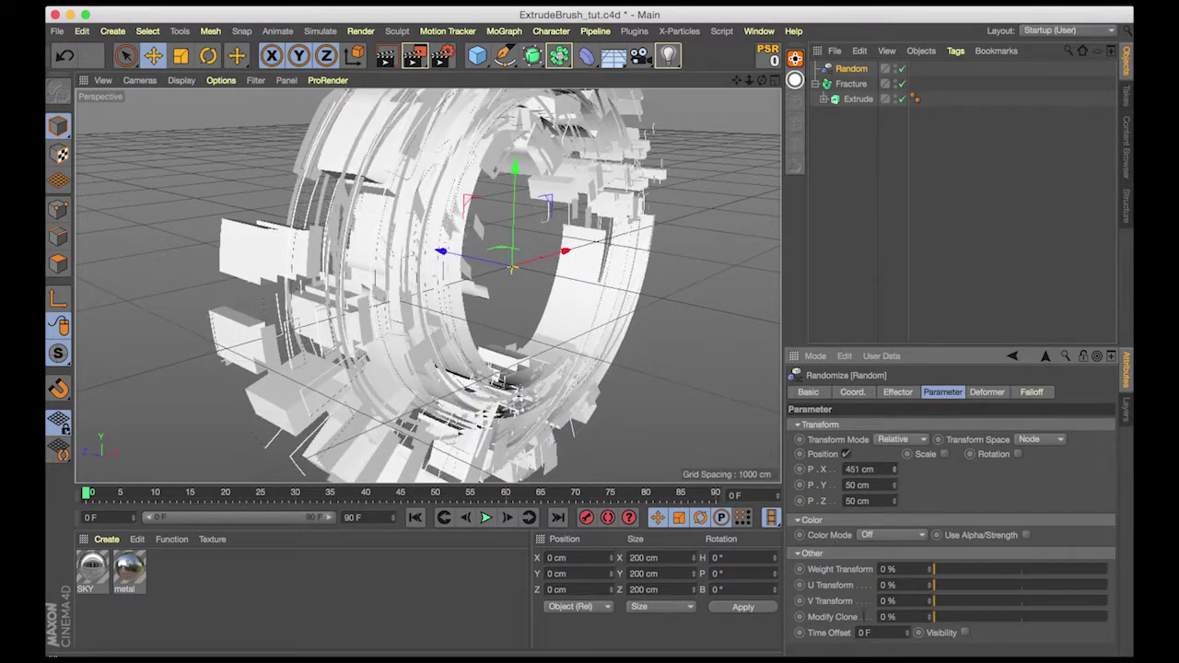
{"action": "left_click_drag", "start_coordinate": [893, 501], "coordinate": [771, 634]}
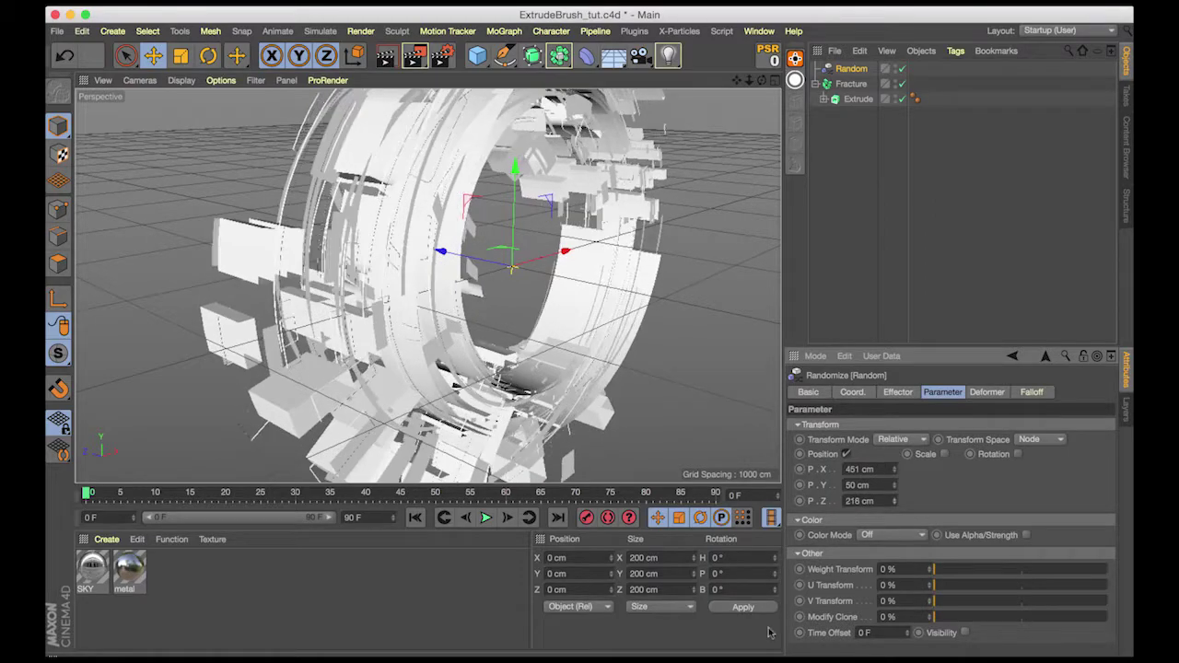
Delete the Random effector from the scene
{"action": "left_click_drag", "start_coordinate": [761, 81], "coordinate": [686, 72]}
{"action": "left_click", "coordinate": [850, 70]}
{"action": "key", "text": "Delete"}
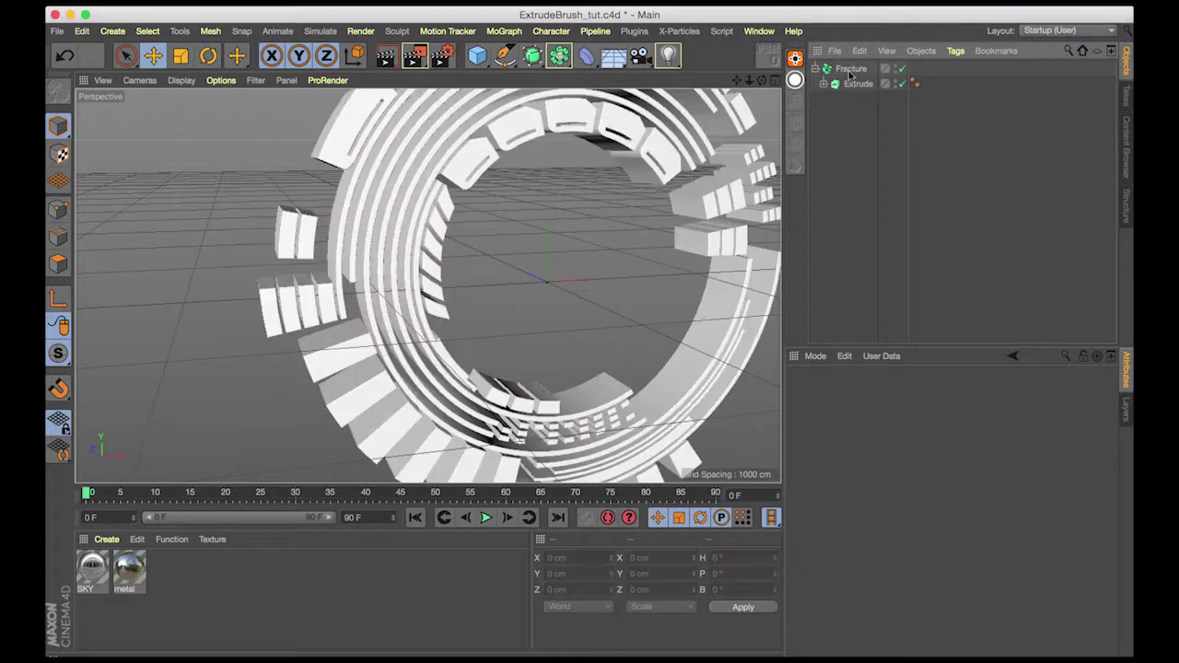
Switch the Fracture object's mode from Explode Segments to Explode Segments & Connect
{"action": "left_click", "coordinate": [846, 70]}
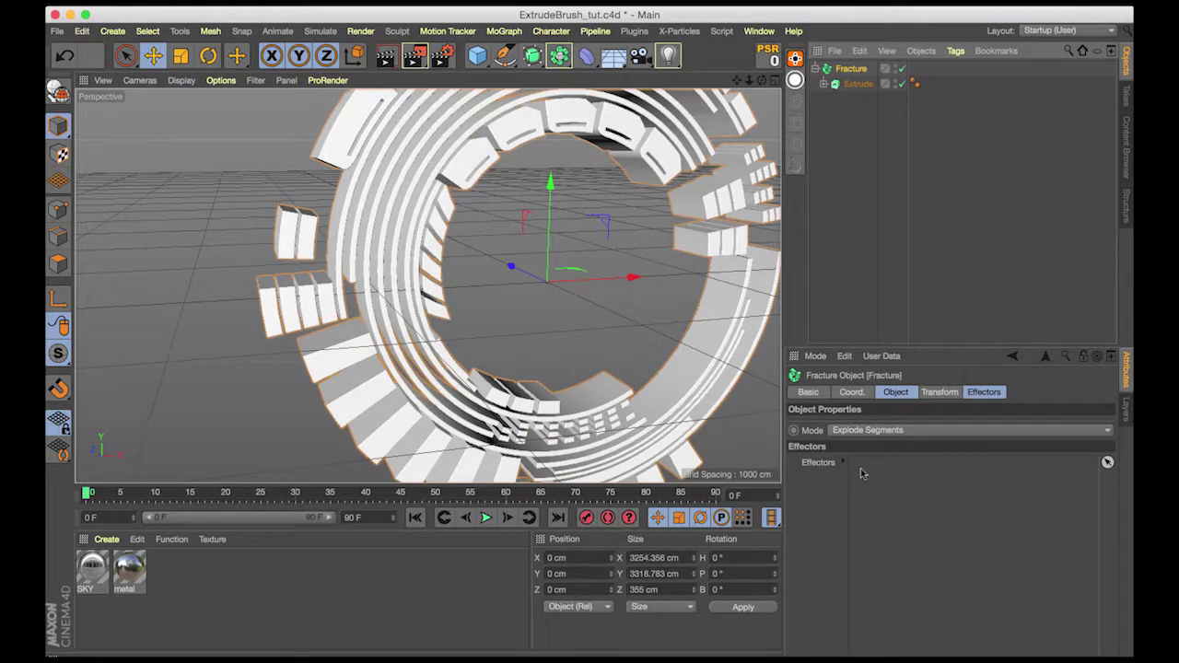
{"action": "left_click", "coordinate": [867, 433]}
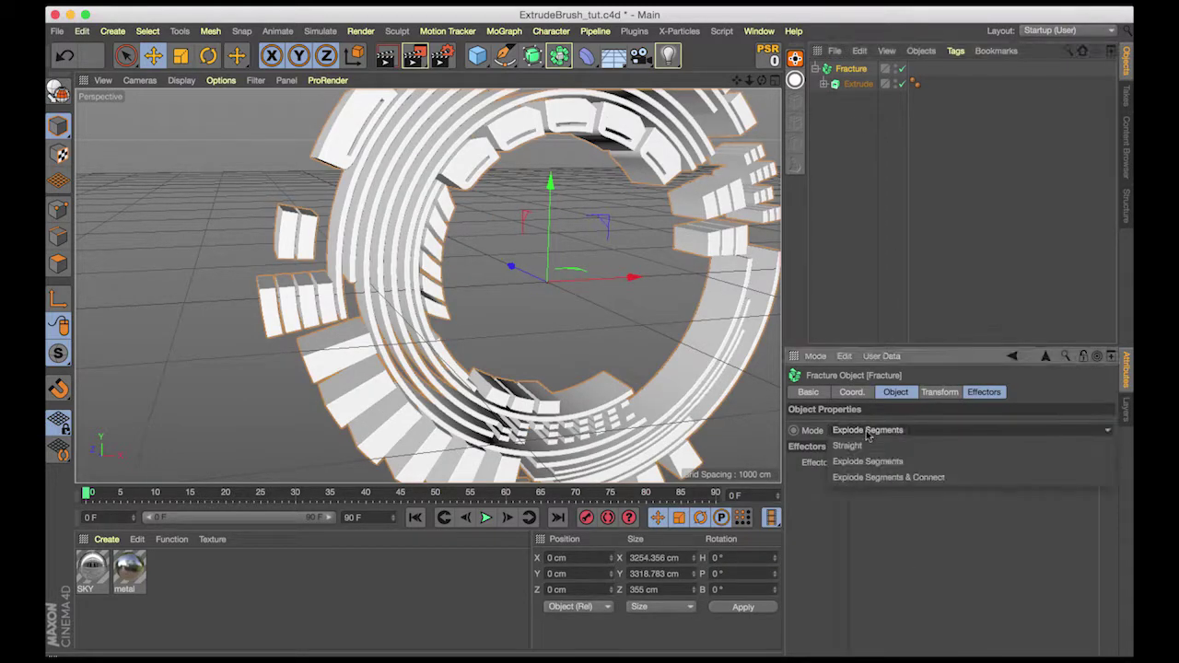
{"action": "left_click", "coordinate": [889, 483]}
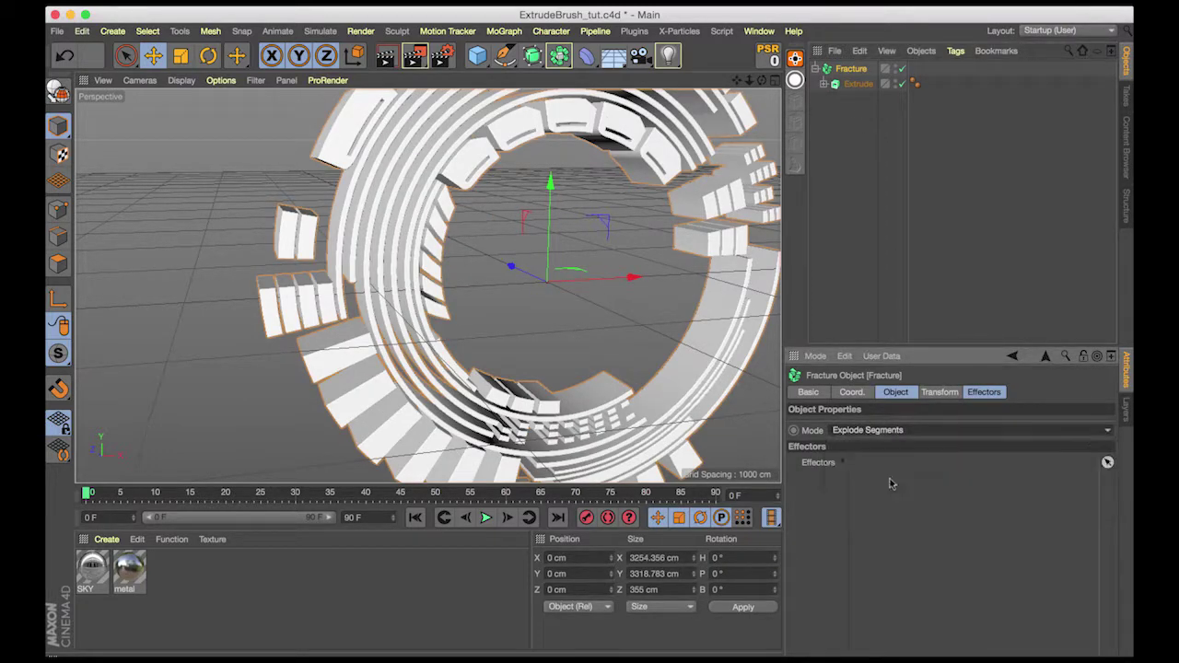
Add a Random effector to the Fracture object
{"action": "left_click", "coordinate": [512, 32]}
{"action": "mouse_move", "coordinate": [516, 53]}
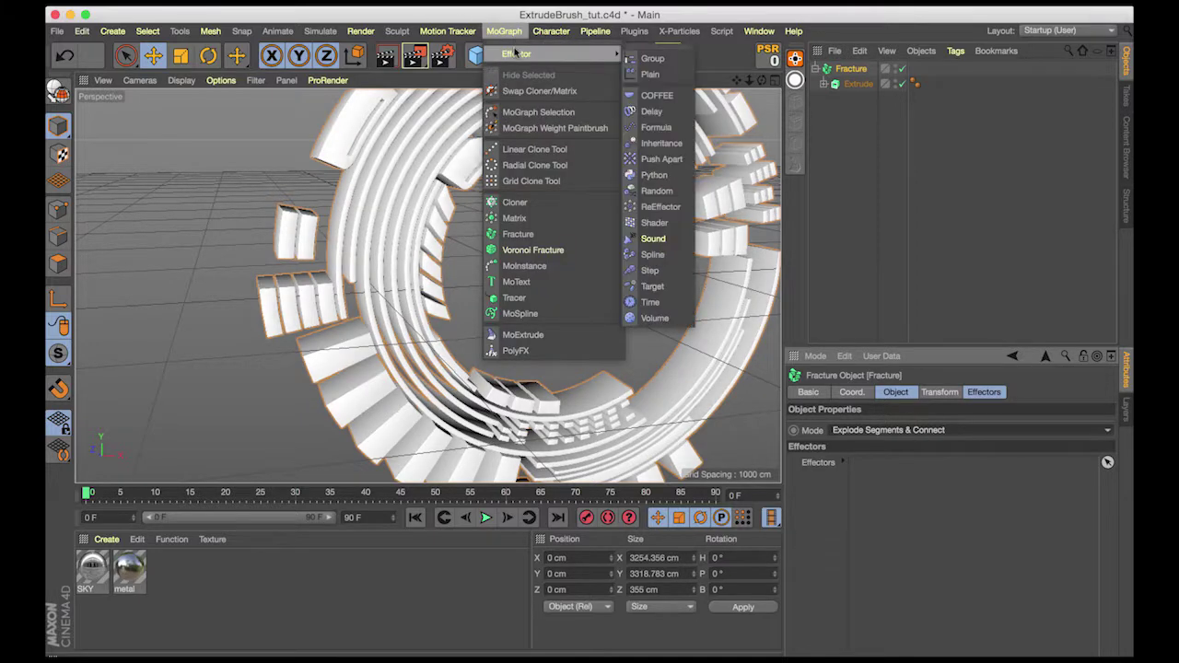
{"action": "left_click", "coordinate": [657, 190]}
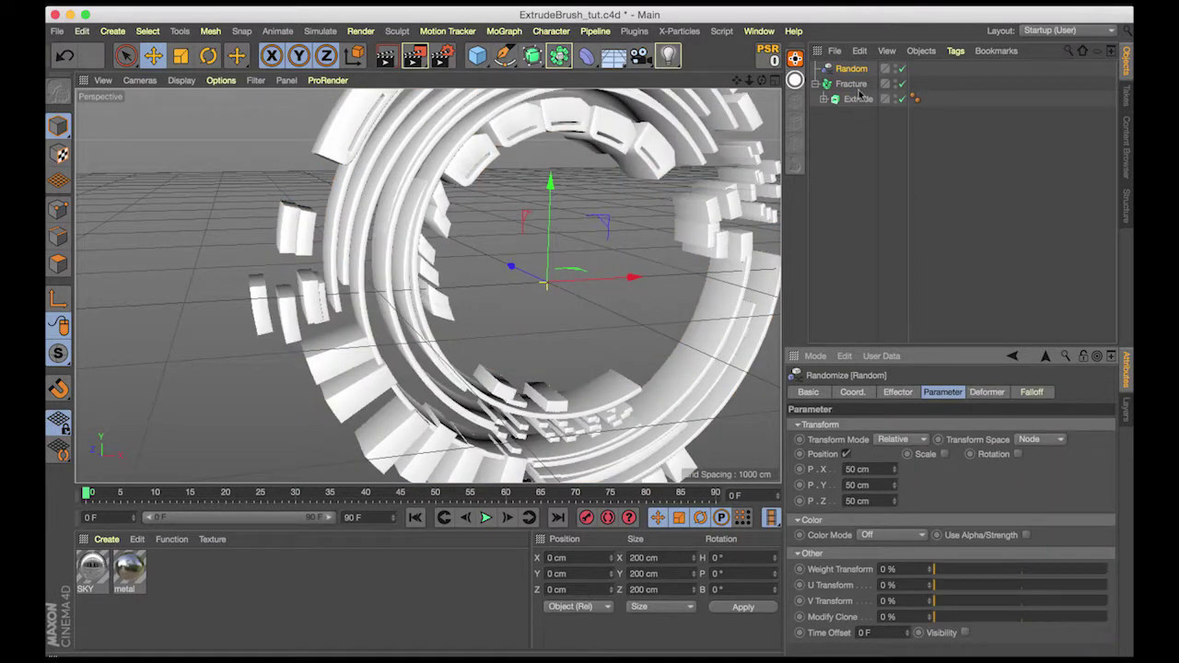
Set the Random effector's position offsets to 0 cm in X and Y and 328 cm in Z
{"action": "mouse_move", "coordinate": [760, 82]}
{"action": "left_mouse_down"}
{"action": "mouse_move", "coordinate": [704, 104]}
{"action": "mouse_move", "coordinate": [658, 67]}
{"action": "mouse_move", "coordinate": [696, 90]}
{"action": "mouse_move", "coordinate": [769, 82]}
{"action": "mouse_move", "coordinate": [767, 70]}
{"action": "mouse_move", "coordinate": [776, 90]}
{"action": "mouse_move", "coordinate": [762, 73]}
{"action": "mouse_move", "coordinate": [760, 83]}
{"action": "left_mouse_up"}
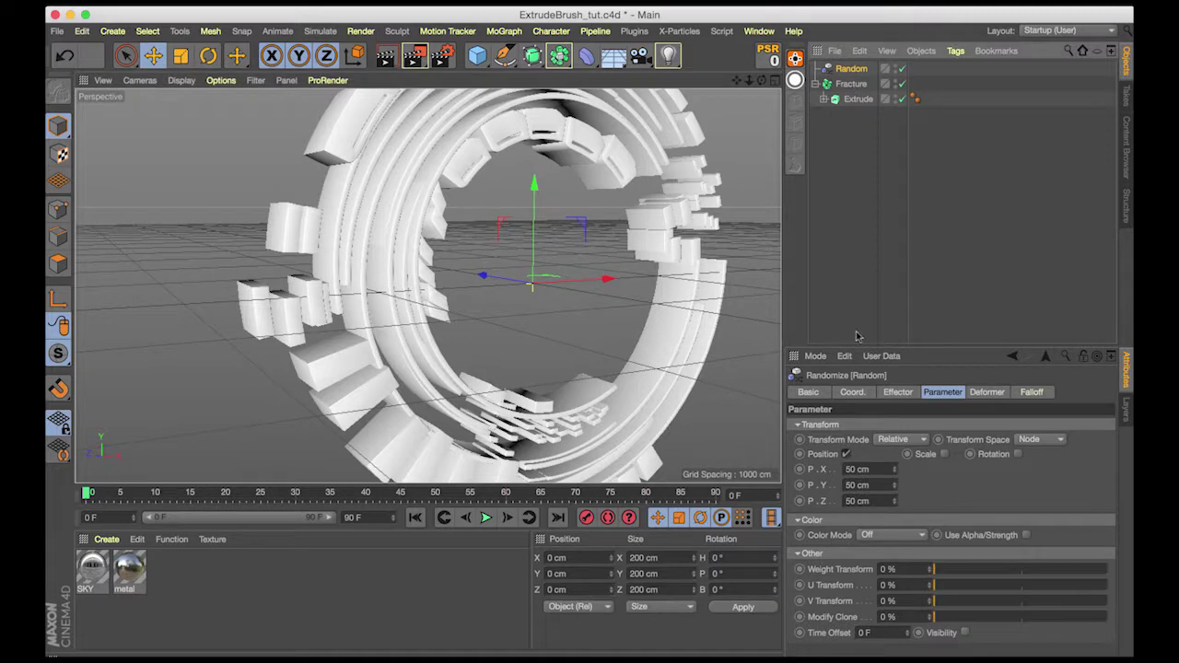
{"action": "left_click_drag", "start_coordinate": [874, 470], "coordinate": [846, 470]}
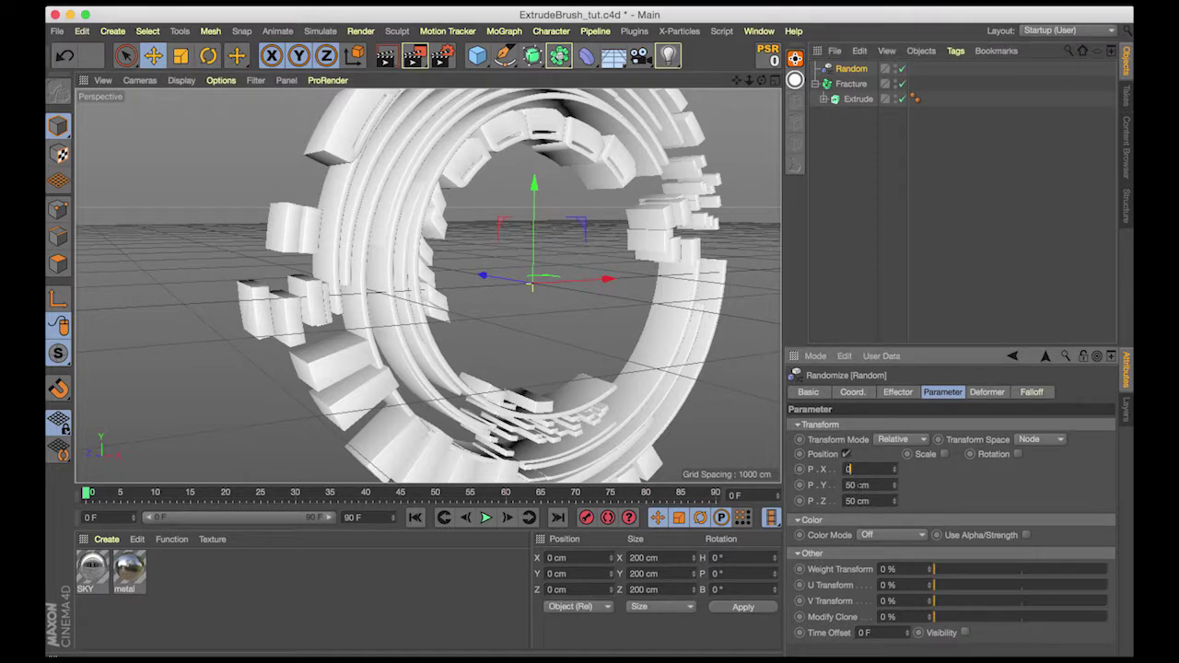
{"action": "type", "text": "0"}
{"action": "mouse_move", "coordinate": [895, 500]}
{"action": "left_mouse_down"}
{"action": "mouse_move", "coordinate": [869, 545]}
{"action": "mouse_move", "coordinate": [877, 516]}
{"action": "left_mouse_up"}
{"action": "mouse_move", "coordinate": [761, 81]}
{"action": "left_mouse_down"}
{"action": "mouse_move", "coordinate": [397, 97]}
{"action": "mouse_move", "coordinate": [761, 82]}
{"action": "left_mouse_up"}
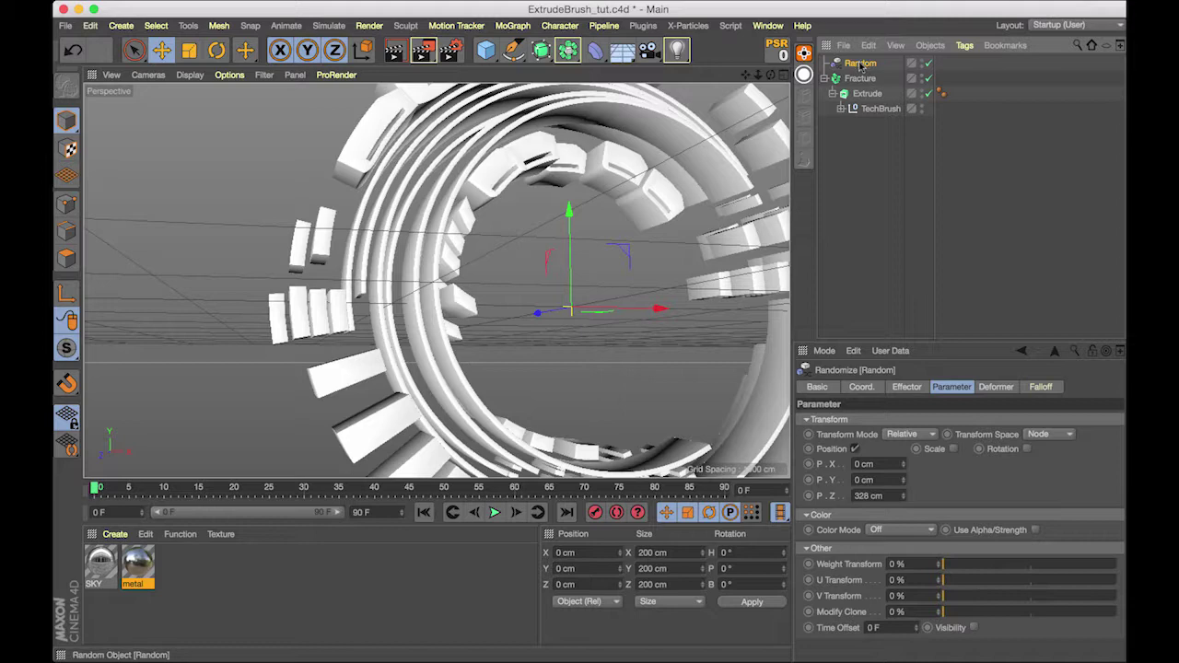
Delete the Random effector from the scene and disable the Fracture object
{"action": "key", "text": "Delete"}
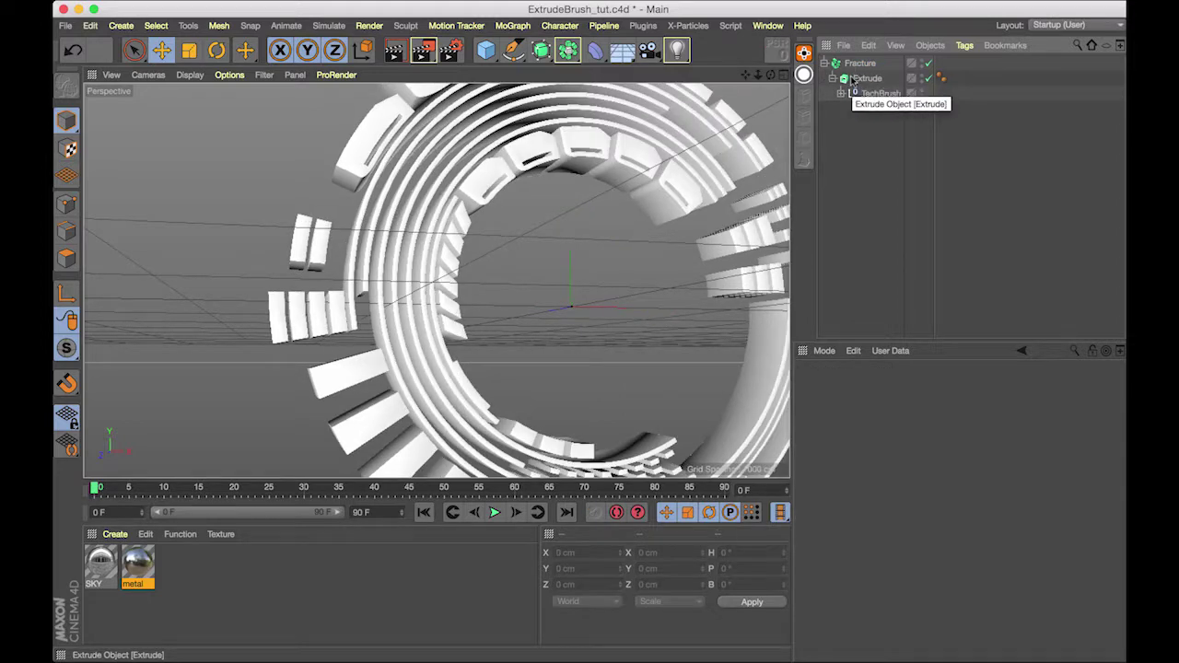
{"action": "middle_click_drag", "start_coordinate": [479, 278], "coordinate": [437, 281], "text": "alt"}
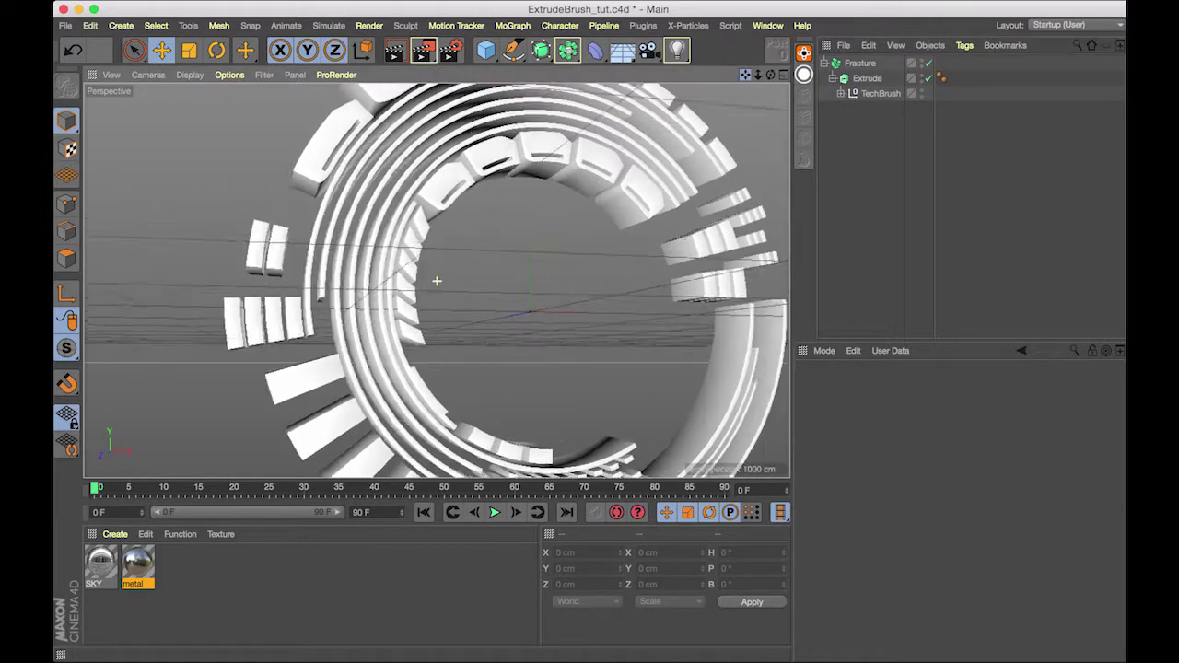
{"action": "middle_click_drag", "start_coordinate": [690, 338], "coordinate": [582, 334], "text": "alt"}
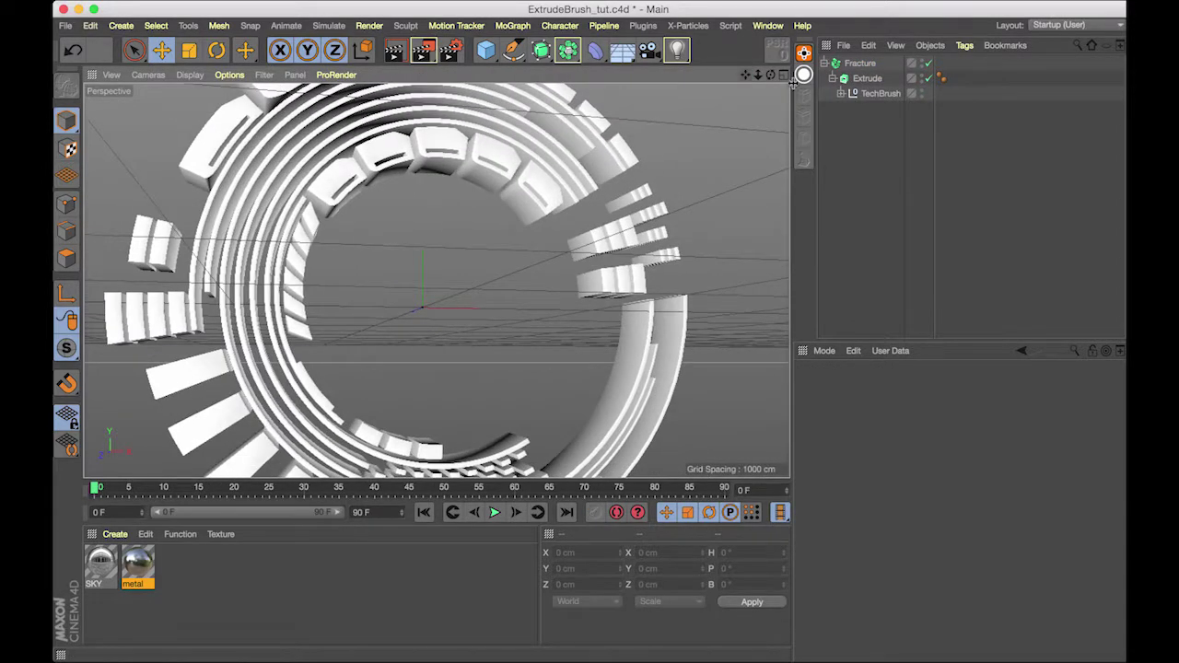
{"action": "left_click_drag", "start_coordinate": [771, 78], "coordinate": [709, 81]}
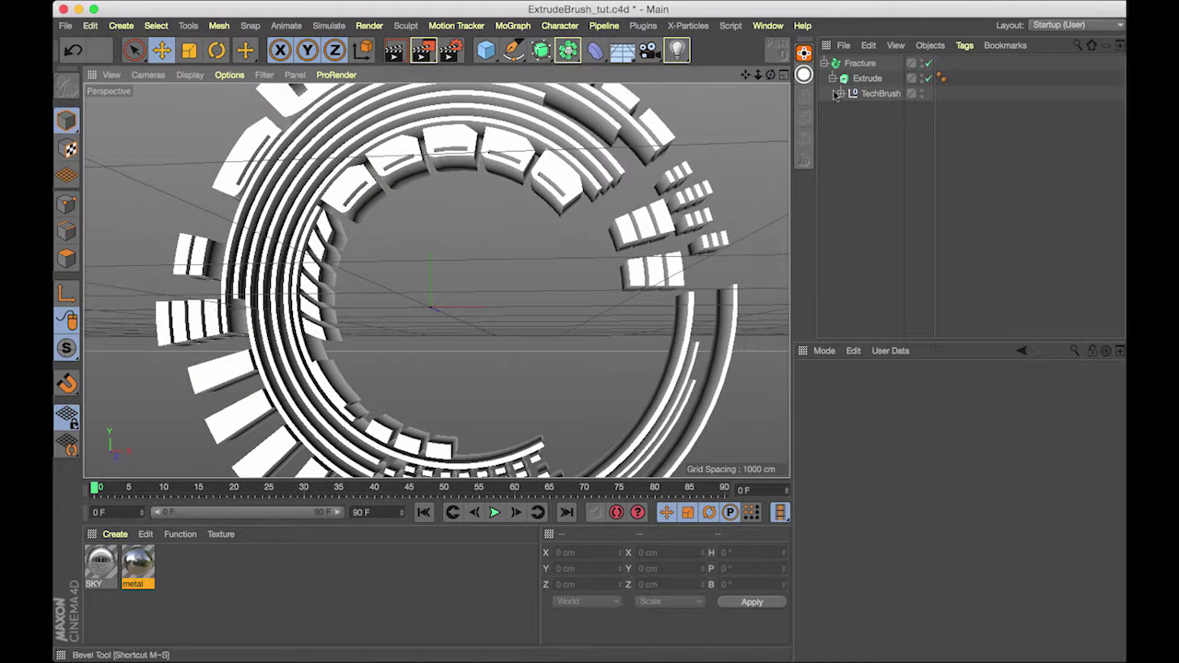
{"action": "left_click", "coordinate": [928, 63]}
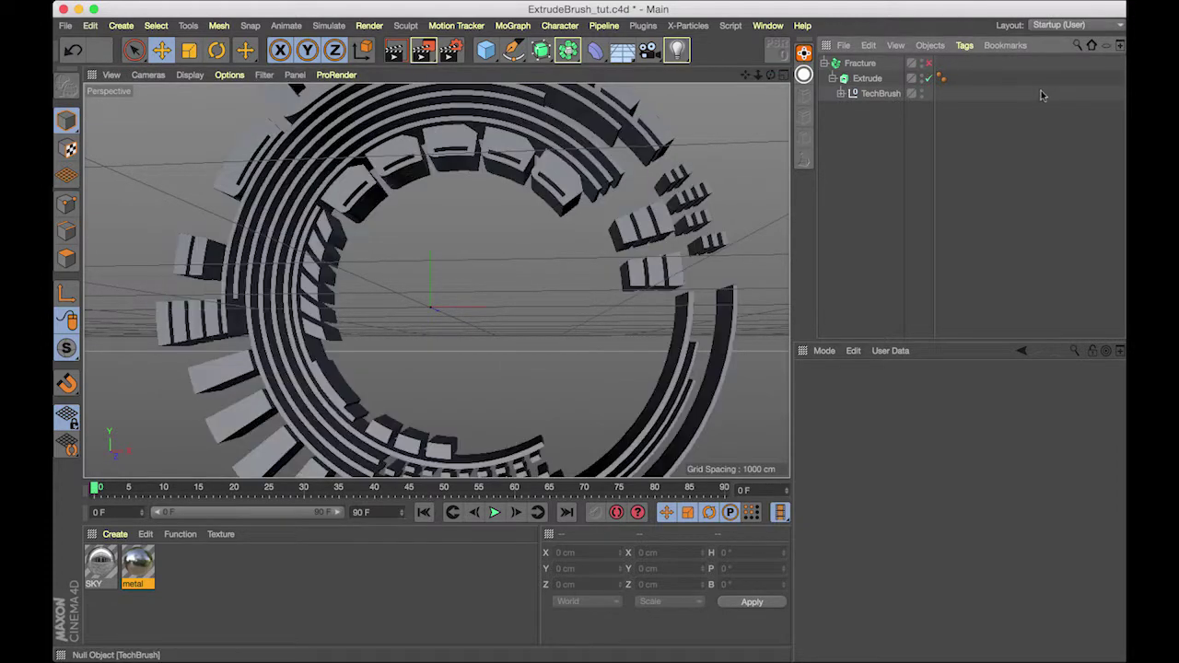
Duplicate the Fracture object together with its Extrude and TechBrush children
{"action": "left_click", "coordinate": [825, 64]}
{"action": "left_click", "coordinate": [859, 65]}
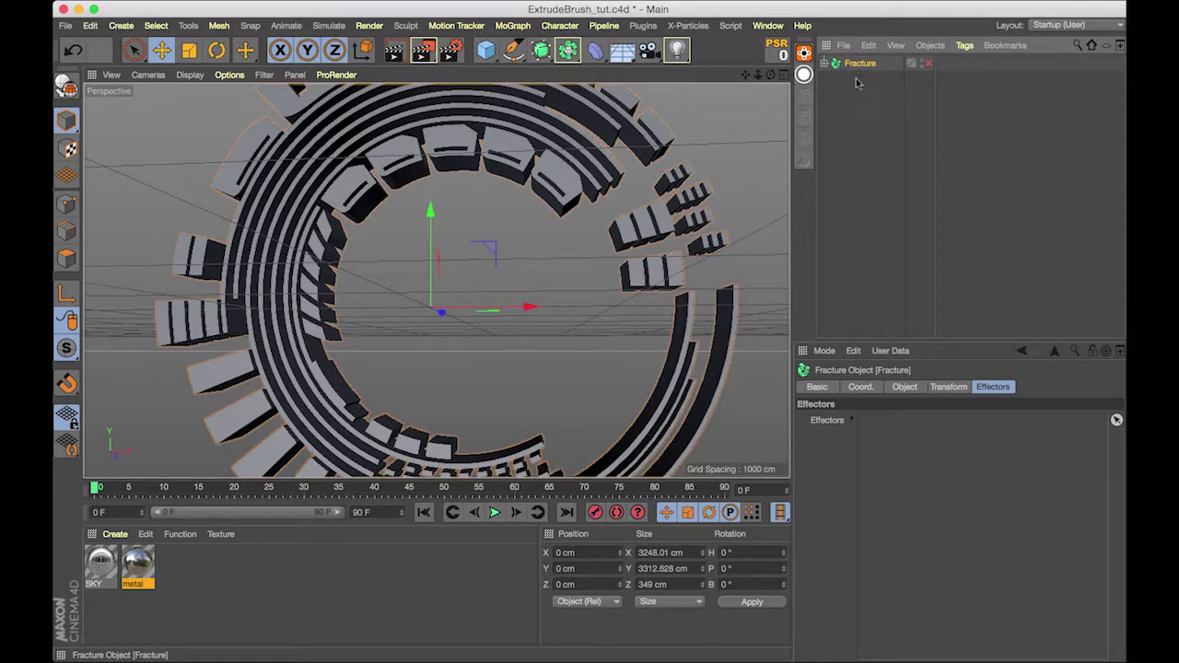
{"action": "key", "text": "super+v"}
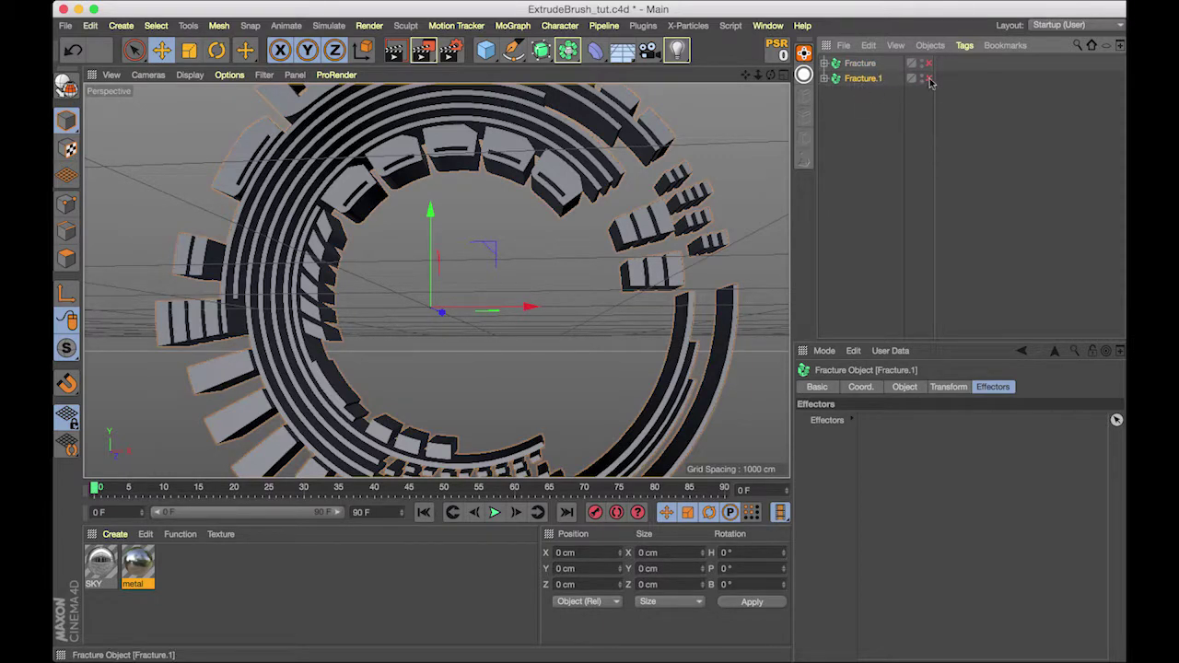
Select the copied TechBrush null and disable the Extrude objects in both Fracture hierarchies, leaving only the splines
{"action": "left_click", "coordinate": [825, 80]}
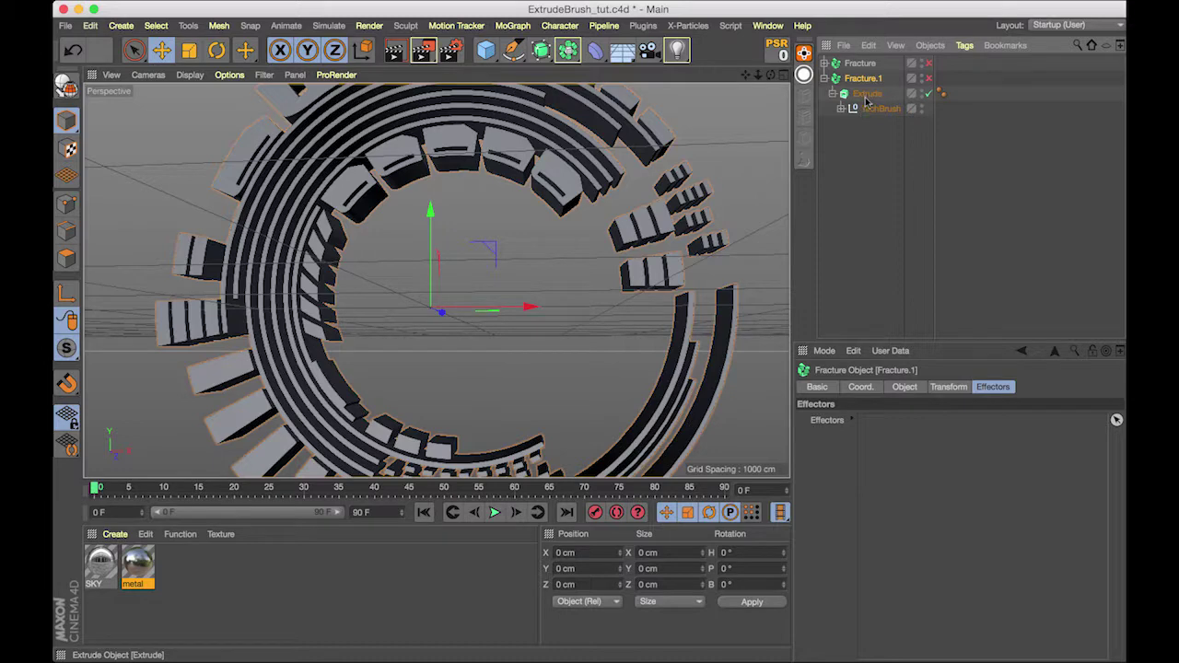
{"action": "left_click", "coordinate": [868, 109]}
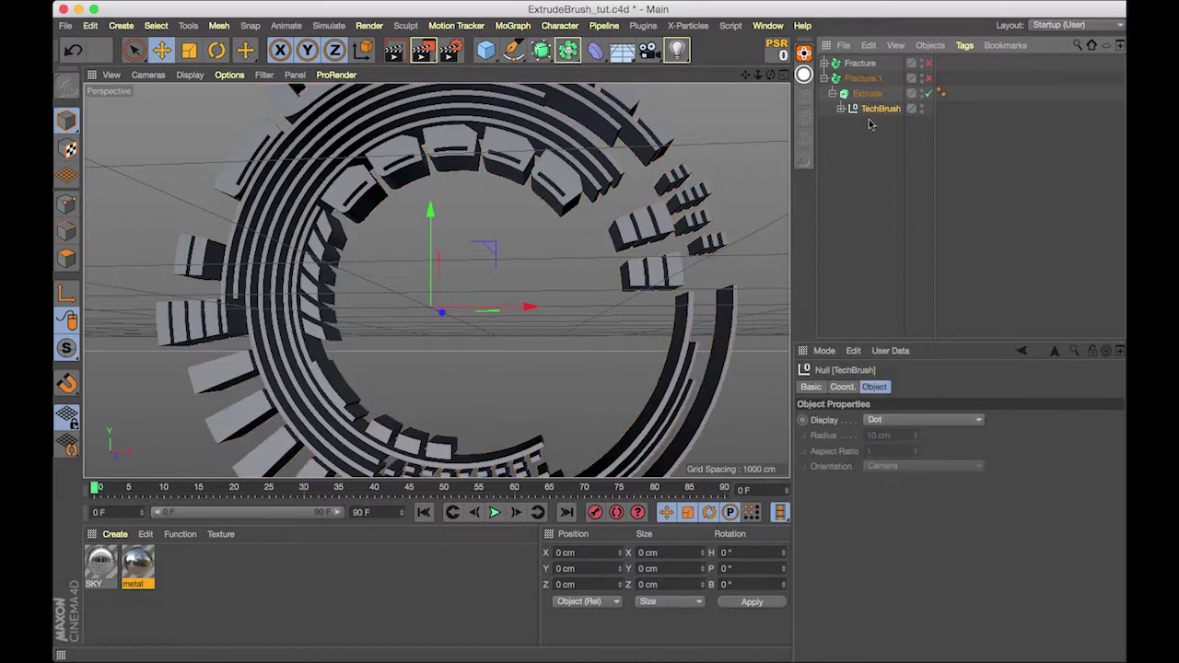
{"action": "left_click", "coordinate": [929, 94]}
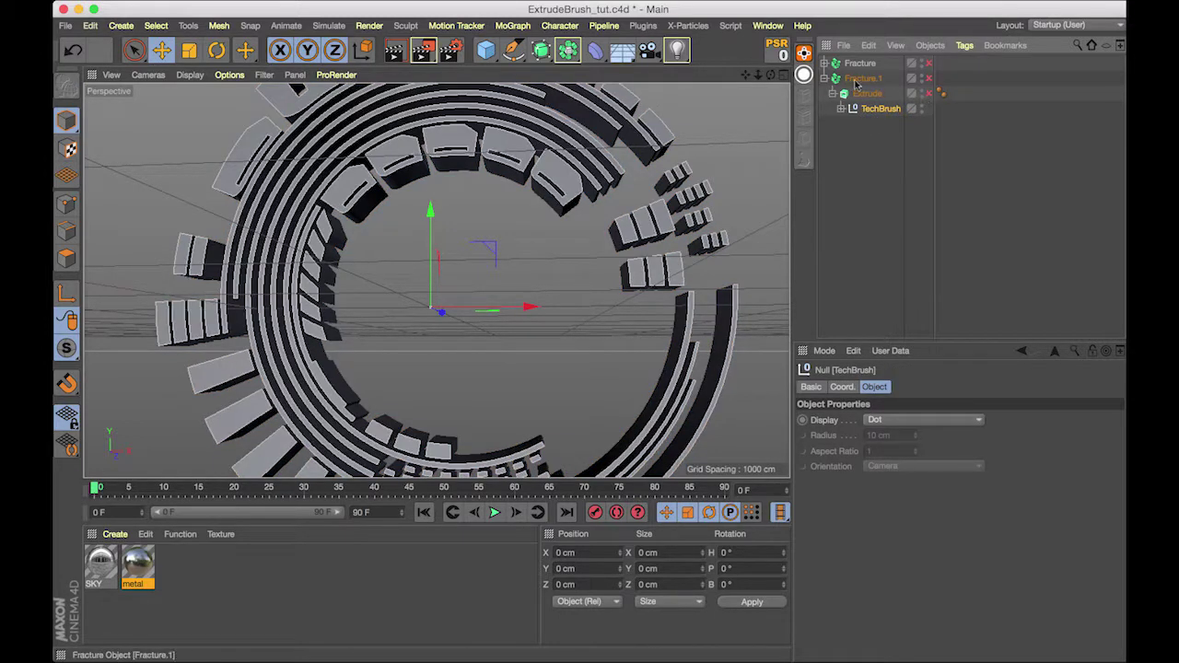
{"action": "left_click", "coordinate": [824, 63]}
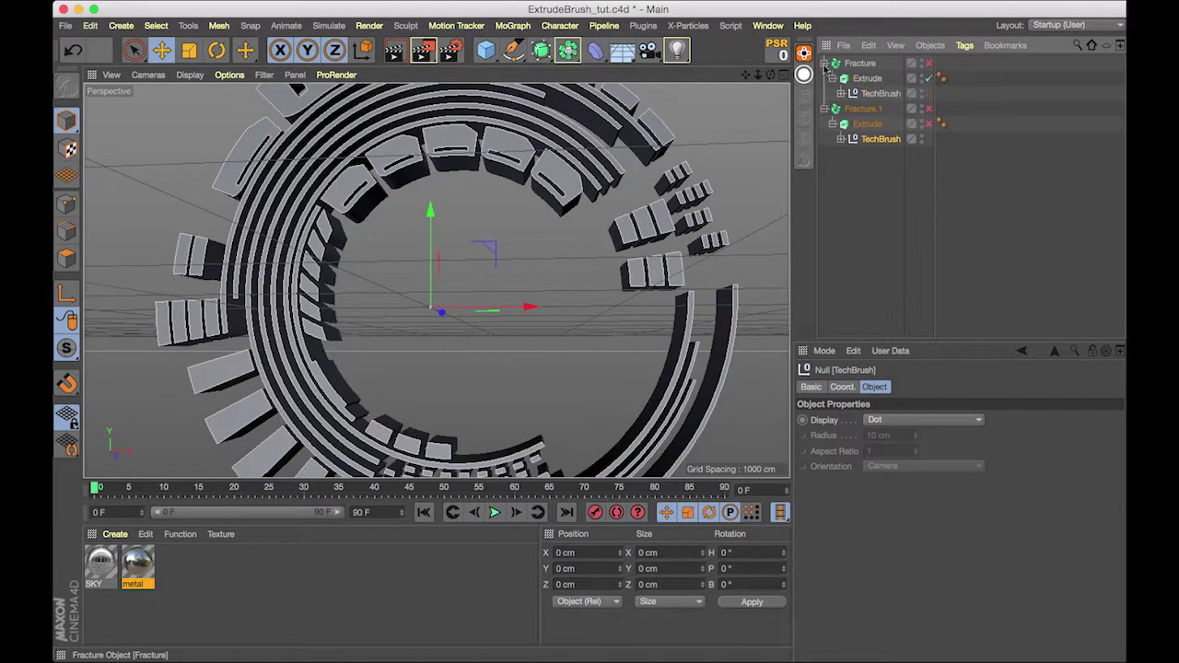
{"action": "left_click", "coordinate": [928, 79]}
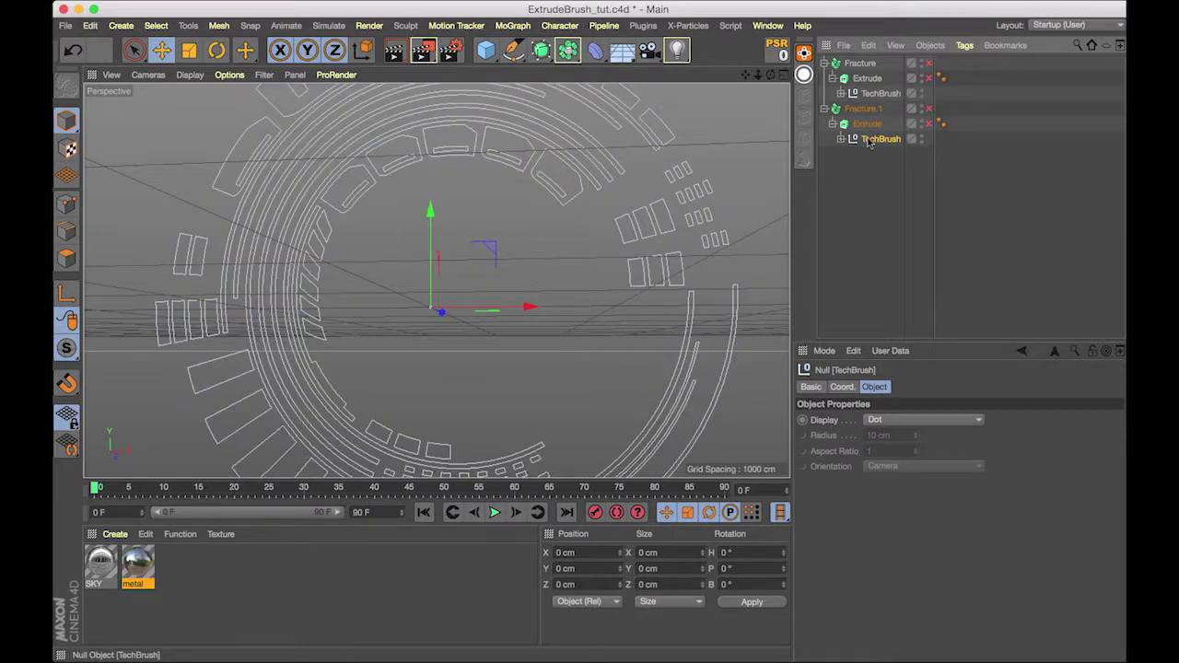
In the front view, scale the copied TechBrush splines to about half size and rotate them to -90° in bank
{"action": "left_click", "coordinate": [783, 74]}
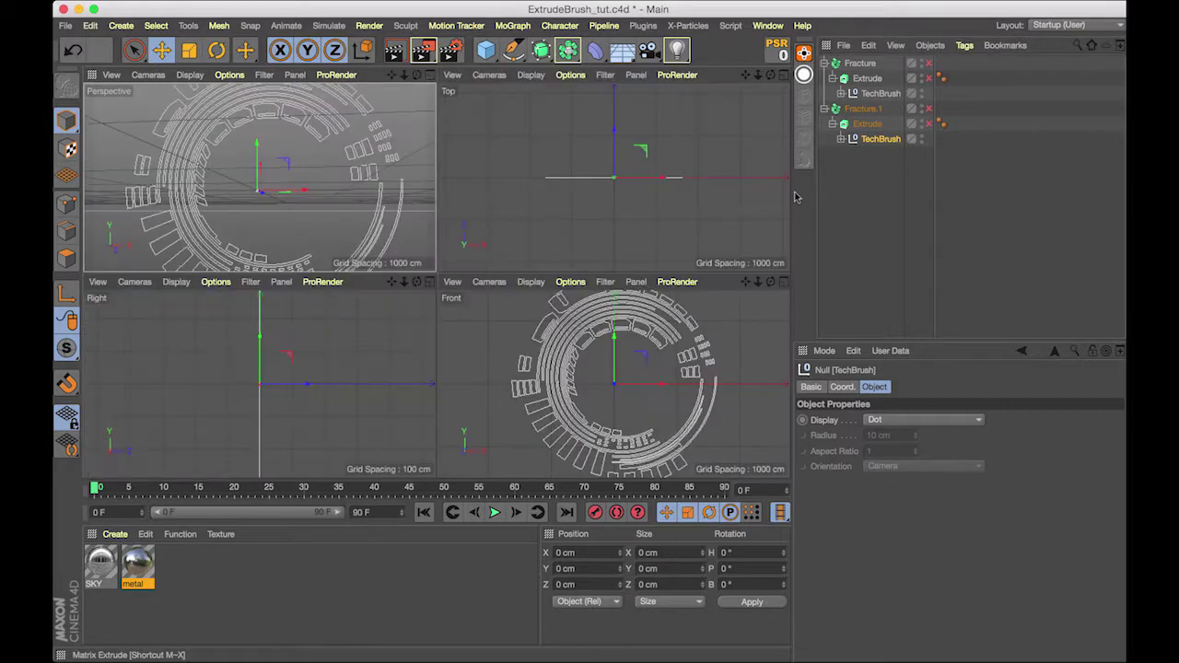
{"action": "left_click", "coordinate": [782, 282]}
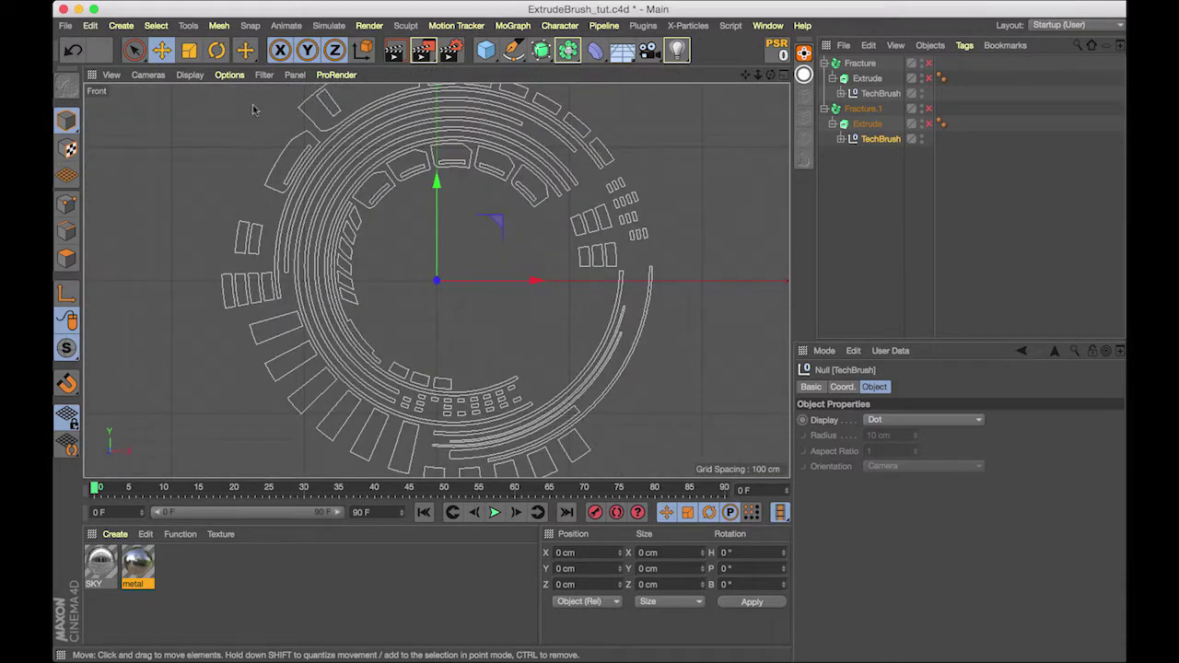
{"action": "key", "text": "t"}
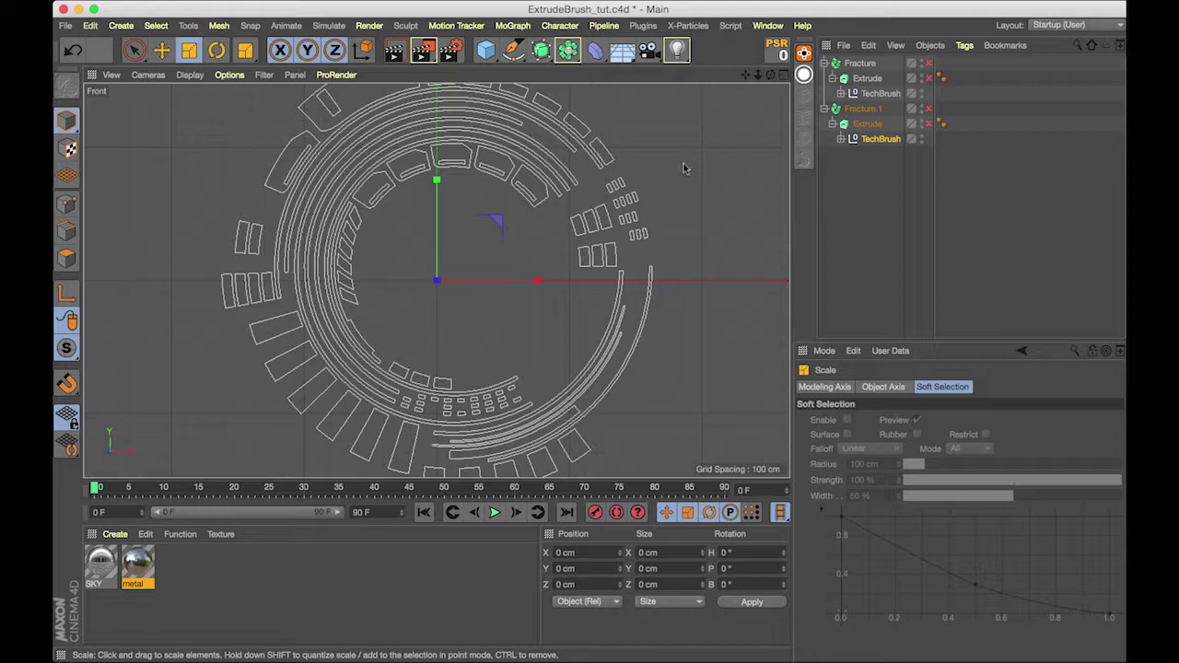
{"action": "left_click_drag", "start_coordinate": [651, 175], "coordinate": [369, 295]}
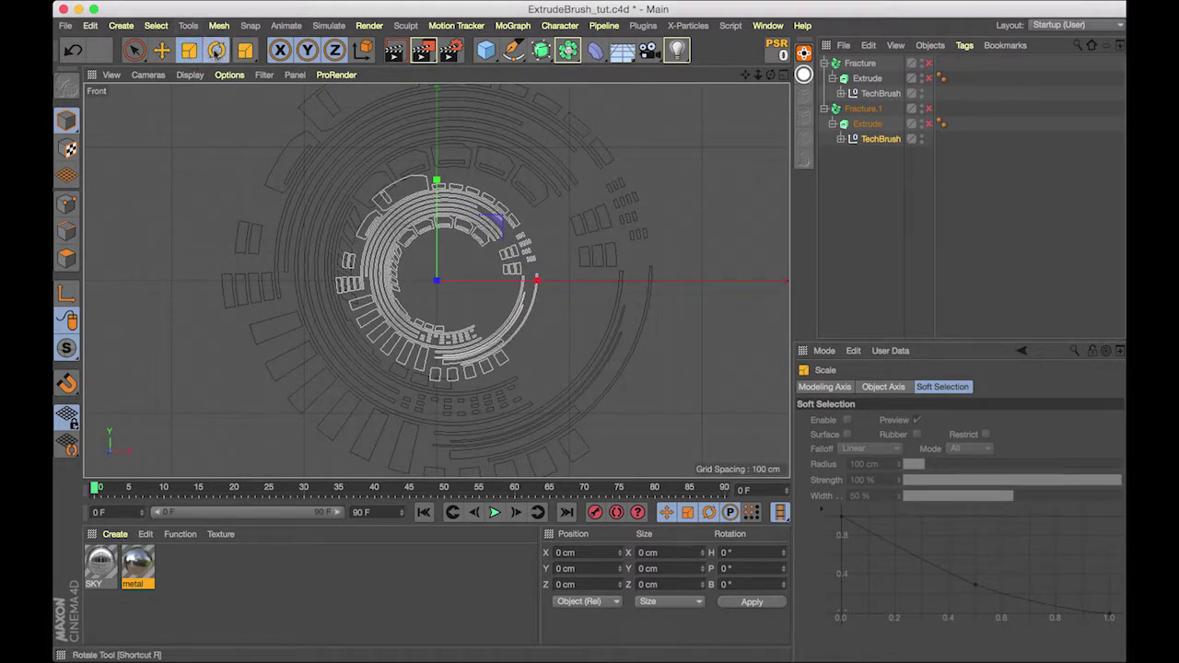
{"action": "left_click", "coordinate": [216, 49]}
{"action": "left_click_drag", "start_coordinate": [493, 315], "coordinate": [497, 184]}
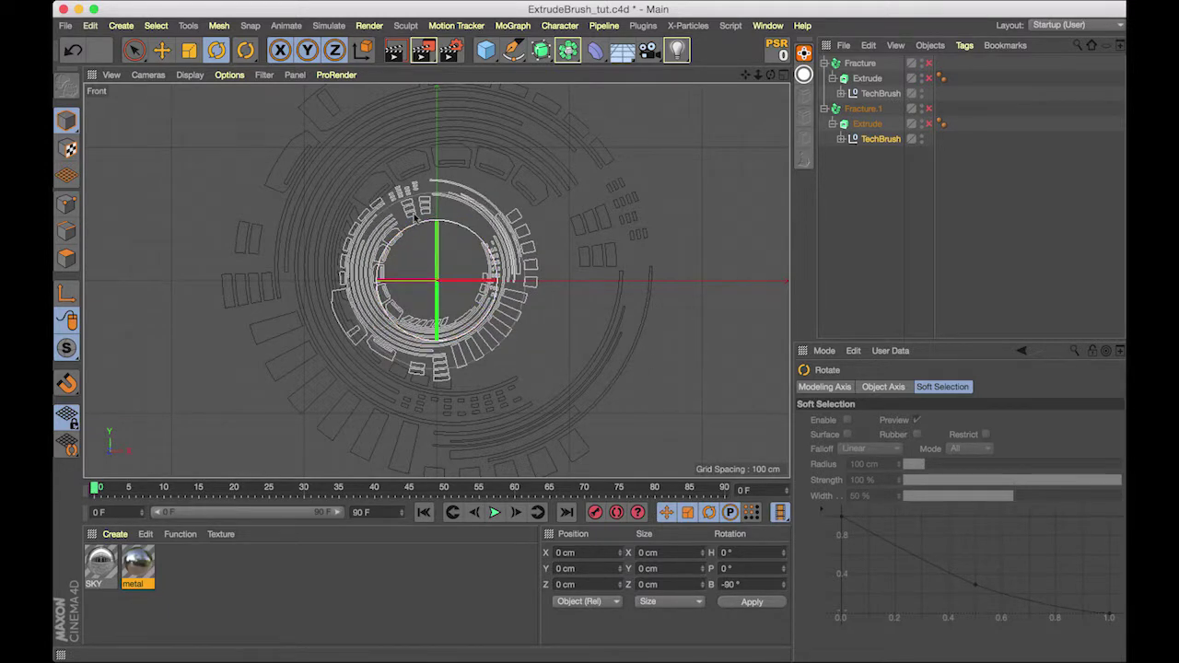
Move the copied TechBrush splines about 200 cm along X and scale them down slightly
{"action": "left_click", "coordinate": [161, 50]}
{"action": "left_click_drag", "start_coordinate": [411, 286], "coordinate": [437, 280]}
{"action": "key", "text": "t"}
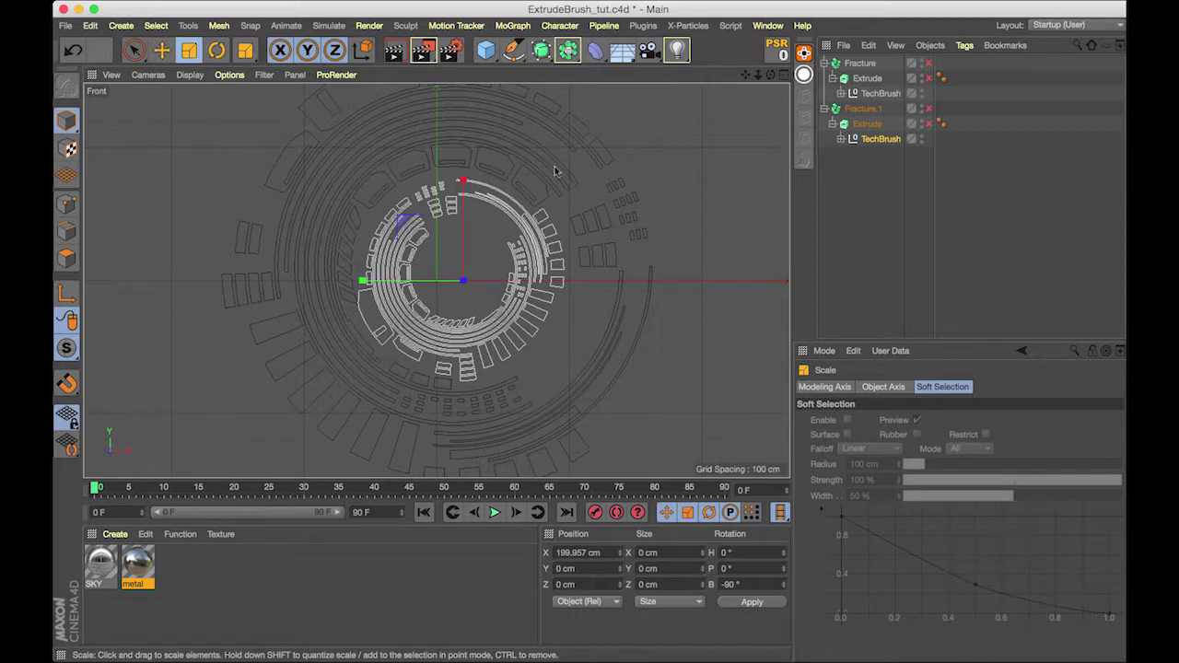
{"action": "left_click_drag", "start_coordinate": [579, 163], "coordinate": [562, 172]}
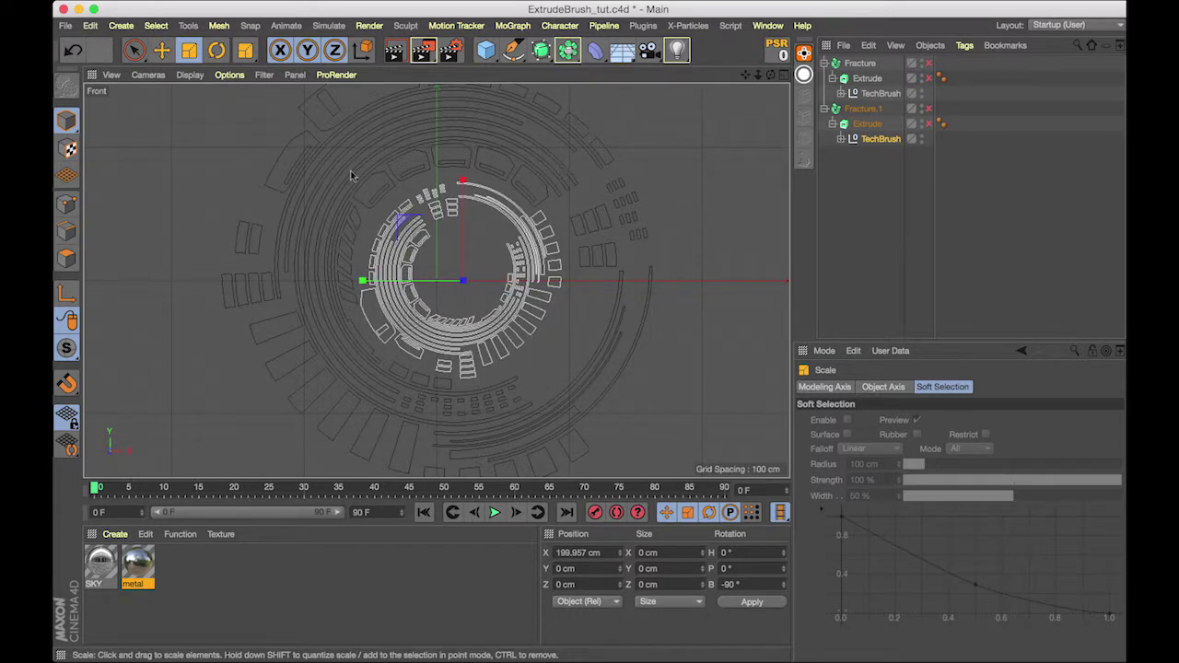
Bring up all four viewports with the Move tool active on the copied TechBrush splines
{"action": "left_click", "coordinate": [162, 50]}
{"action": "left_click", "coordinate": [783, 74]}
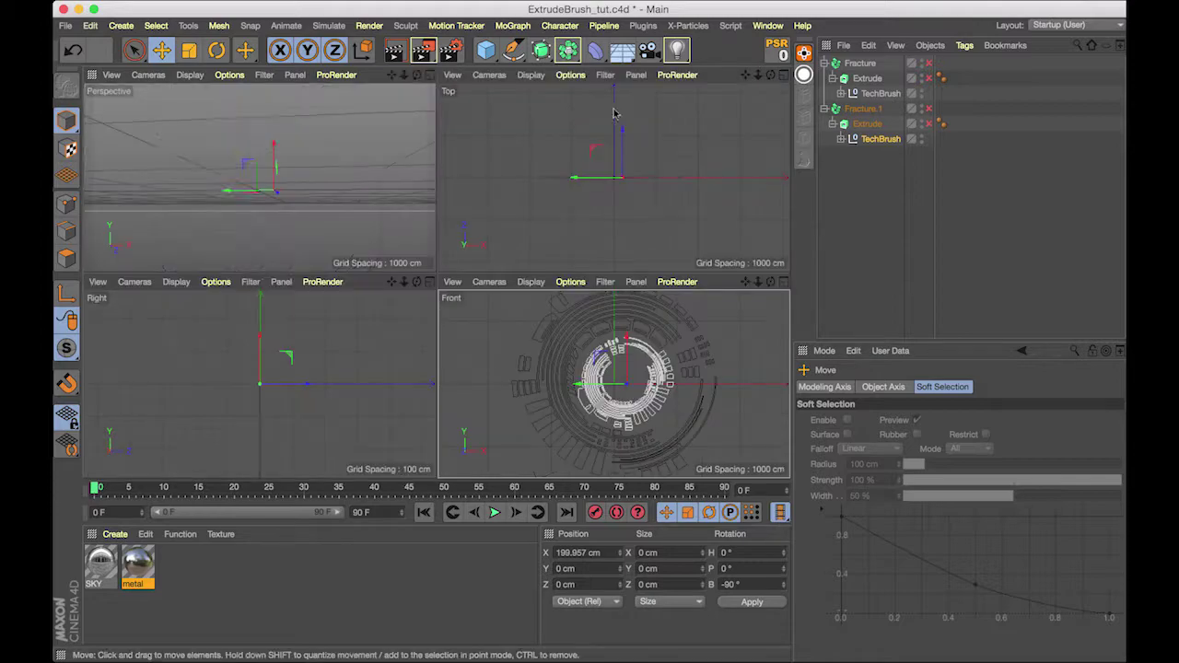
Enable the Fracture.1 object and its child Extrude, showing the inner ring in the Perspective view
{"action": "left_click", "coordinate": [429, 76]}
{"action": "left_click_drag", "start_coordinate": [771, 77], "coordinate": [730, 77]}
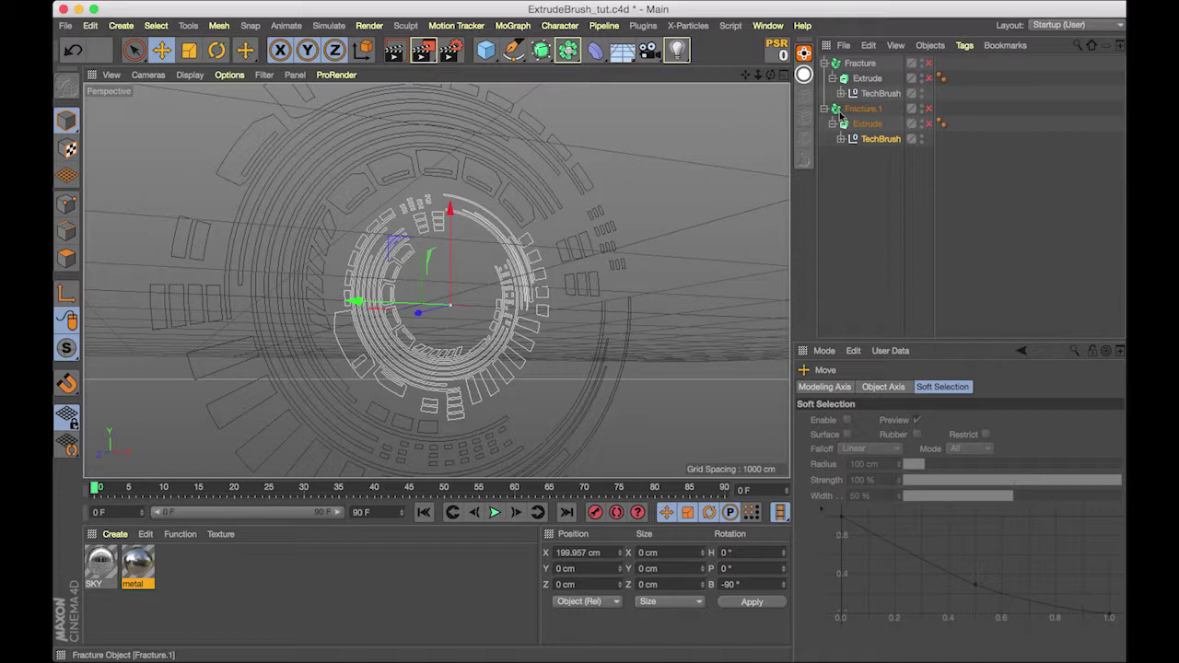
{"action": "left_click", "coordinate": [928, 123]}
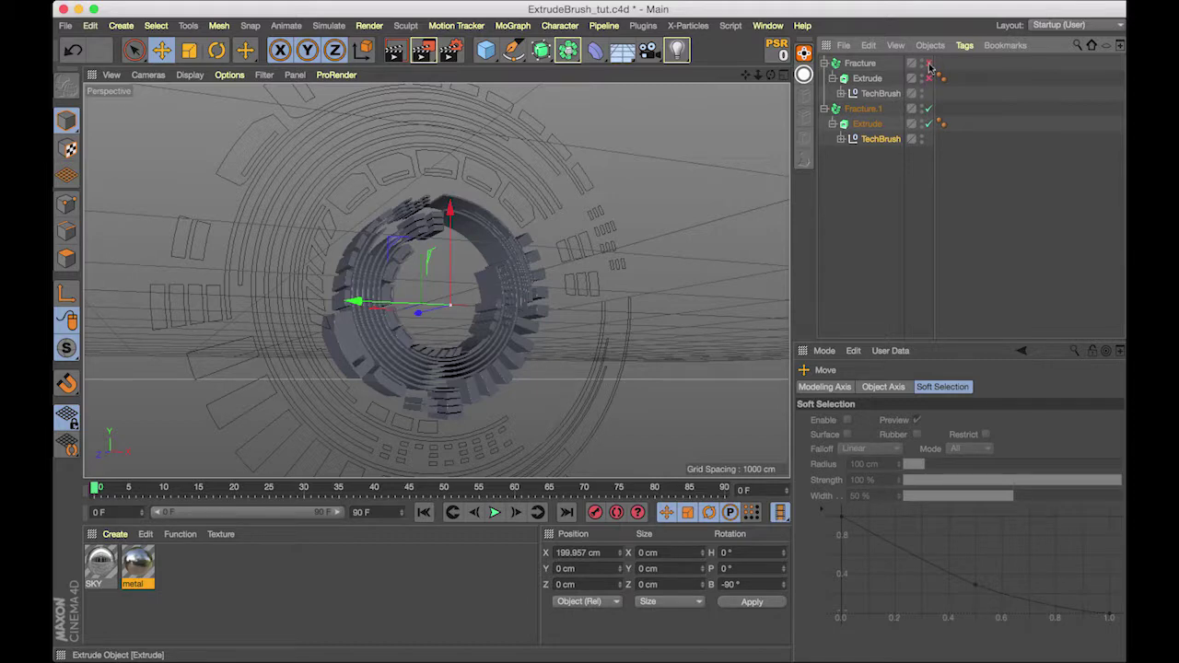
Add a Random effector to the Fracture.1 object
{"action": "left_click", "coordinate": [889, 109]}
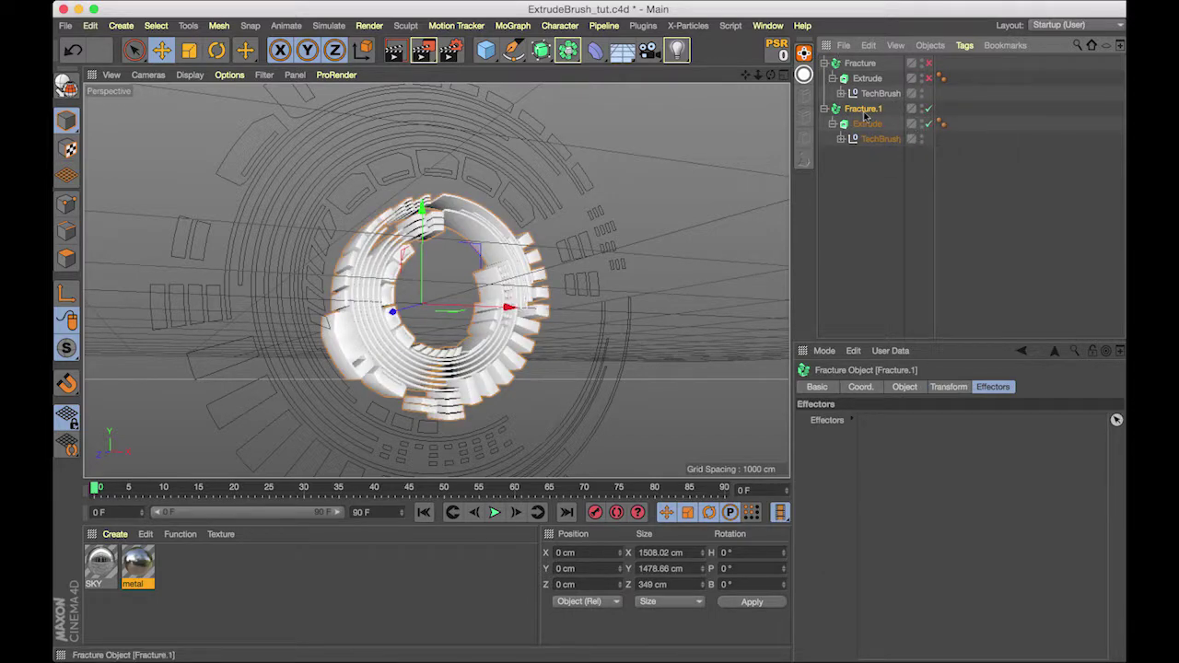
{"action": "left_click", "coordinate": [509, 26]}
{"action": "mouse_move", "coordinate": [506, 44]}
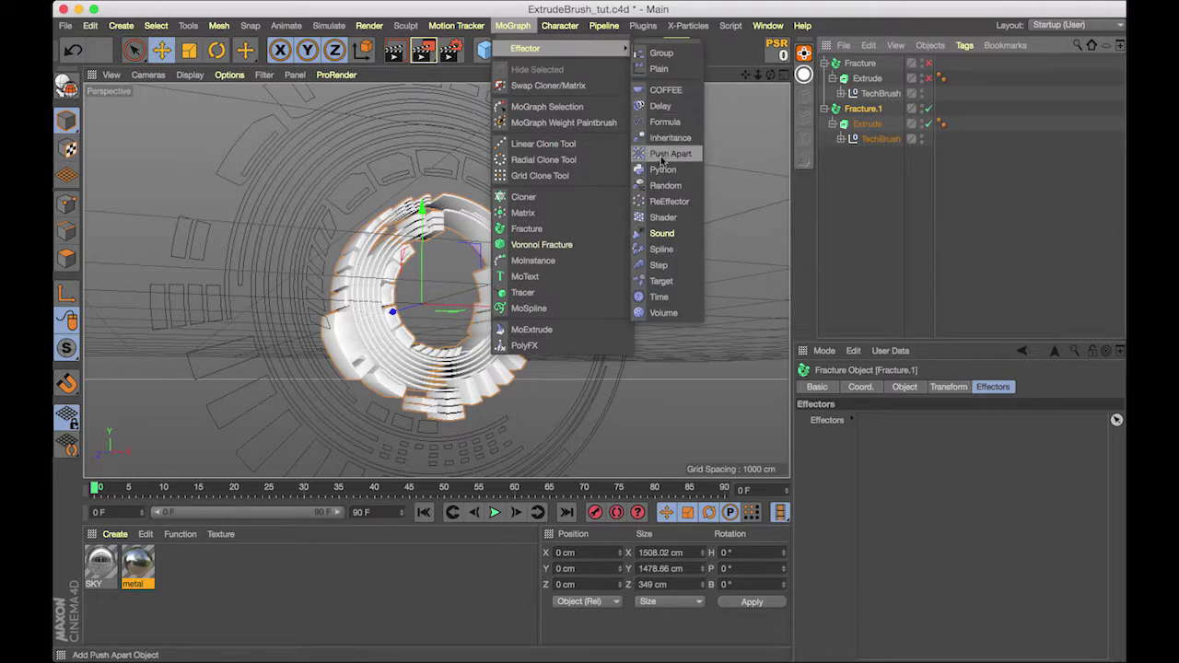
{"action": "left_click", "coordinate": [665, 185]}
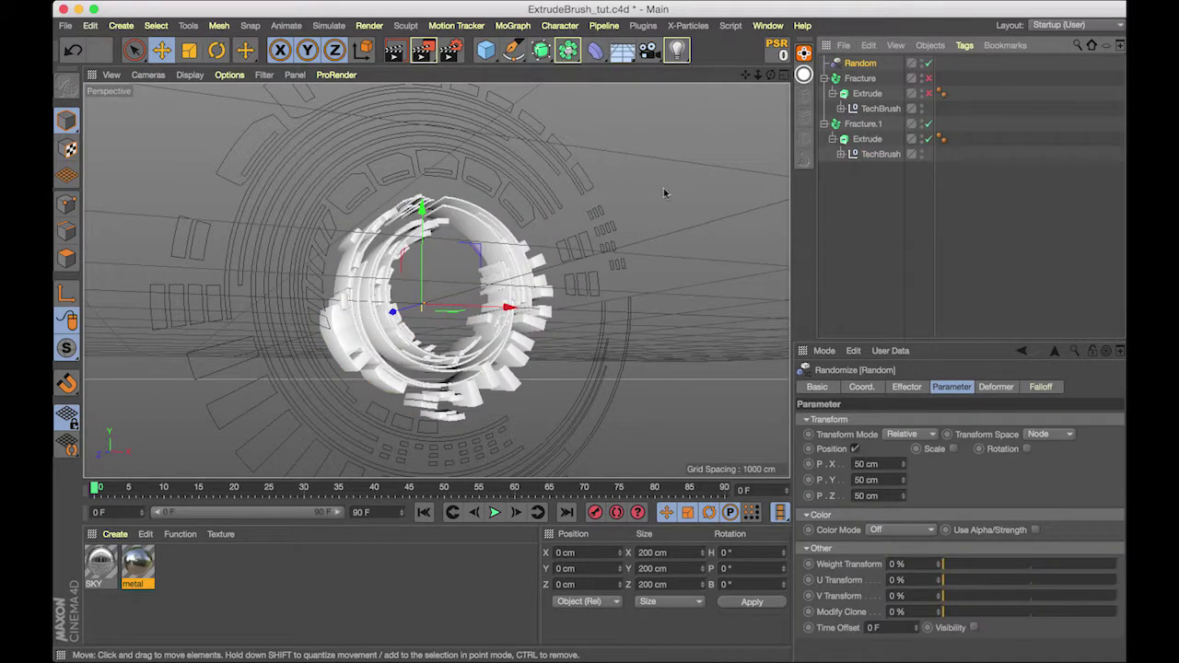
Set the Random effector's position offsets to 0 cm in X, 0 cm in Y and -358 cm in Z
{"action": "left_click", "coordinate": [861, 465]}
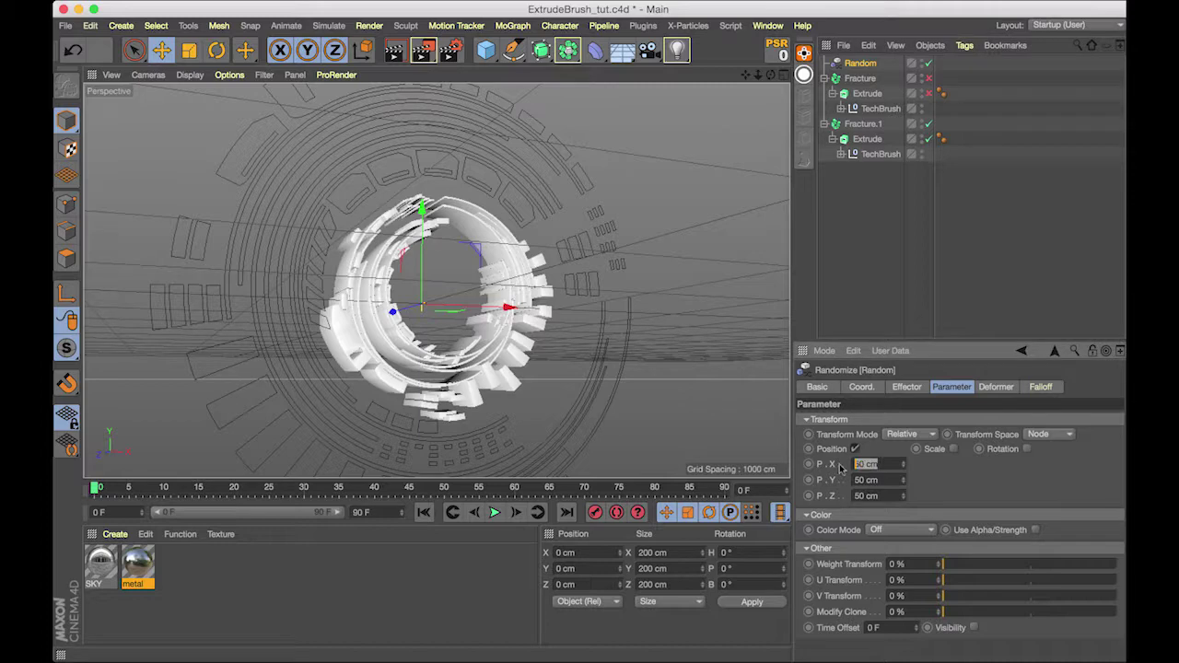
{"action": "type", "text": "0"}
{"action": "mouse_move", "coordinate": [901, 498]}
{"action": "left_mouse_down"}
{"action": "mouse_move", "coordinate": [902, 456]}
{"action": "mouse_move", "coordinate": [905, 505]}
{"action": "left_mouse_up"}
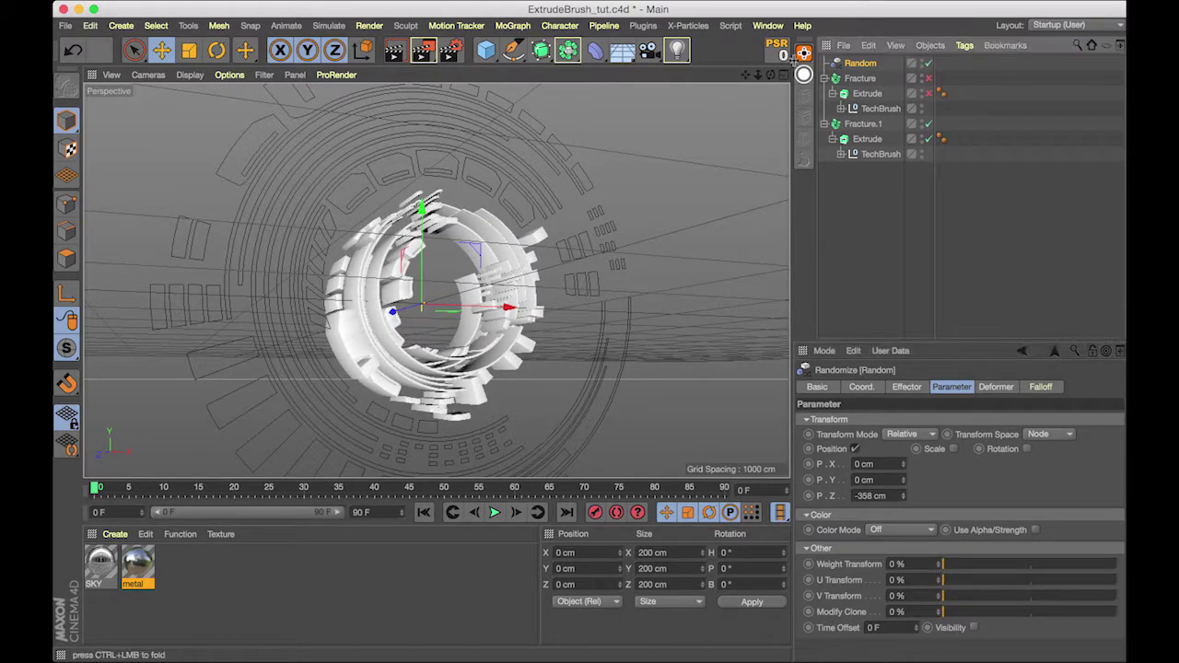
{"action": "left_click_drag", "start_coordinate": [771, 75], "coordinate": [726, 72]}
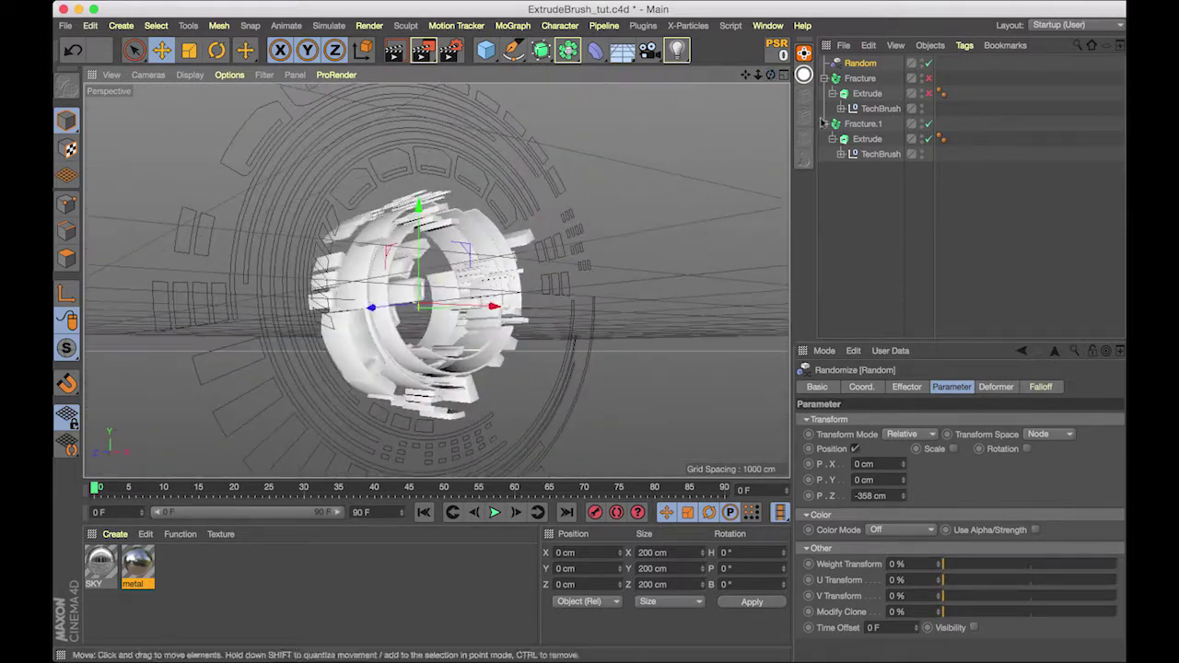
Enable the Fracture object and its child Extrude, and place the Random effector directly above Fracture.1 in the hierarchy
{"action": "left_click", "coordinate": [928, 79]}
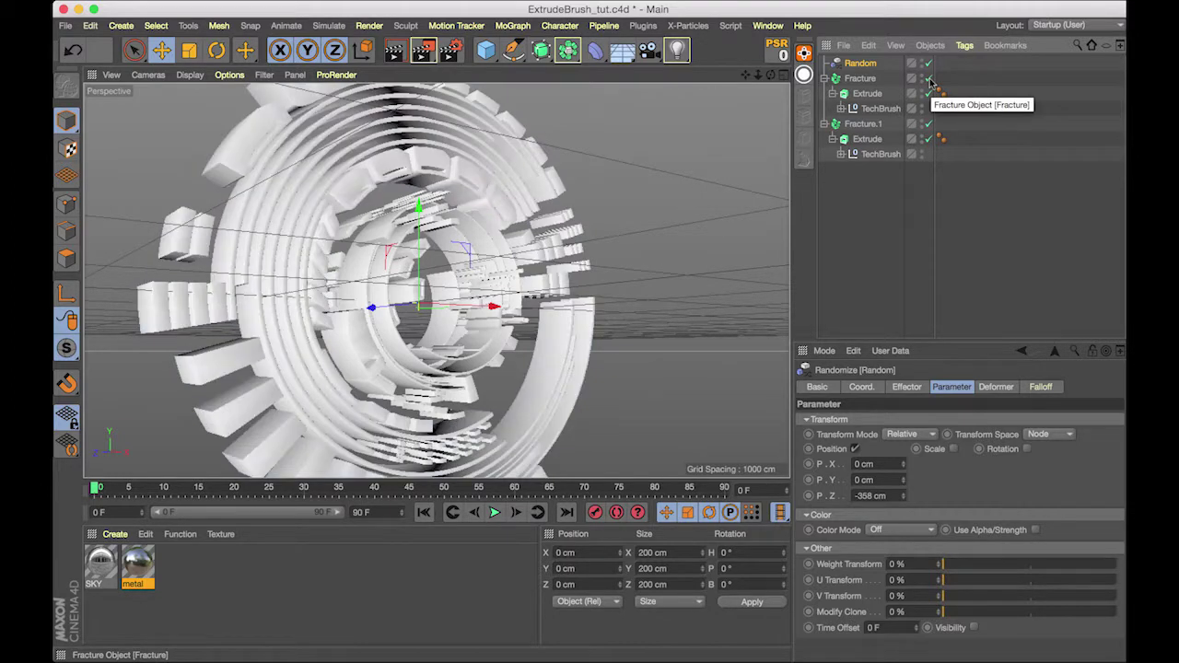
{"action": "left_click_drag", "start_coordinate": [864, 67], "coordinate": [856, 121]}
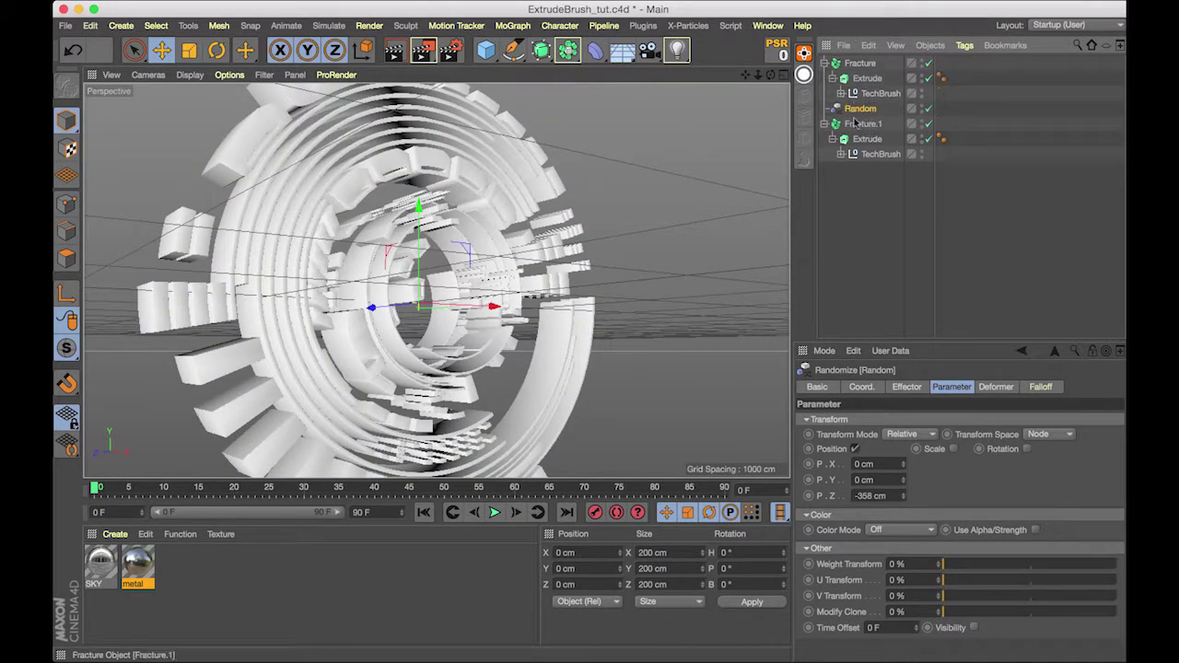
Add a separate Random effector to the Fracture object of the outer ring
{"action": "left_click", "coordinate": [860, 63]}
{"action": "left_click", "coordinate": [512, 25]}
{"action": "mouse_move", "coordinate": [553, 48]}
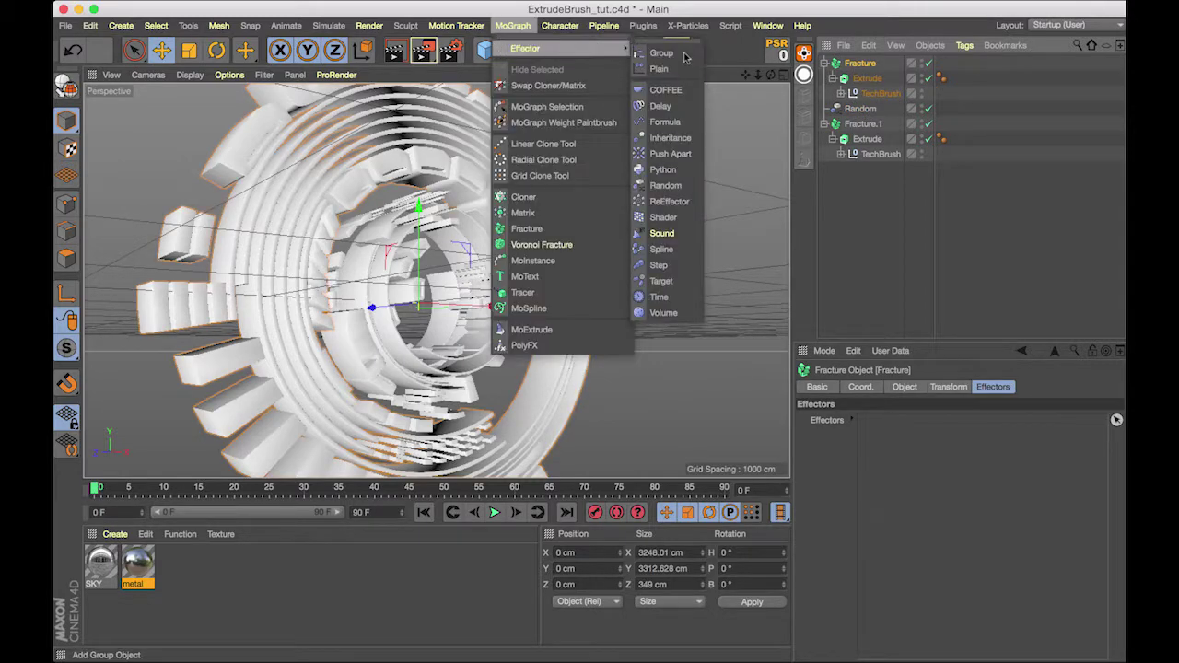
{"action": "left_click", "coordinate": [665, 185]}
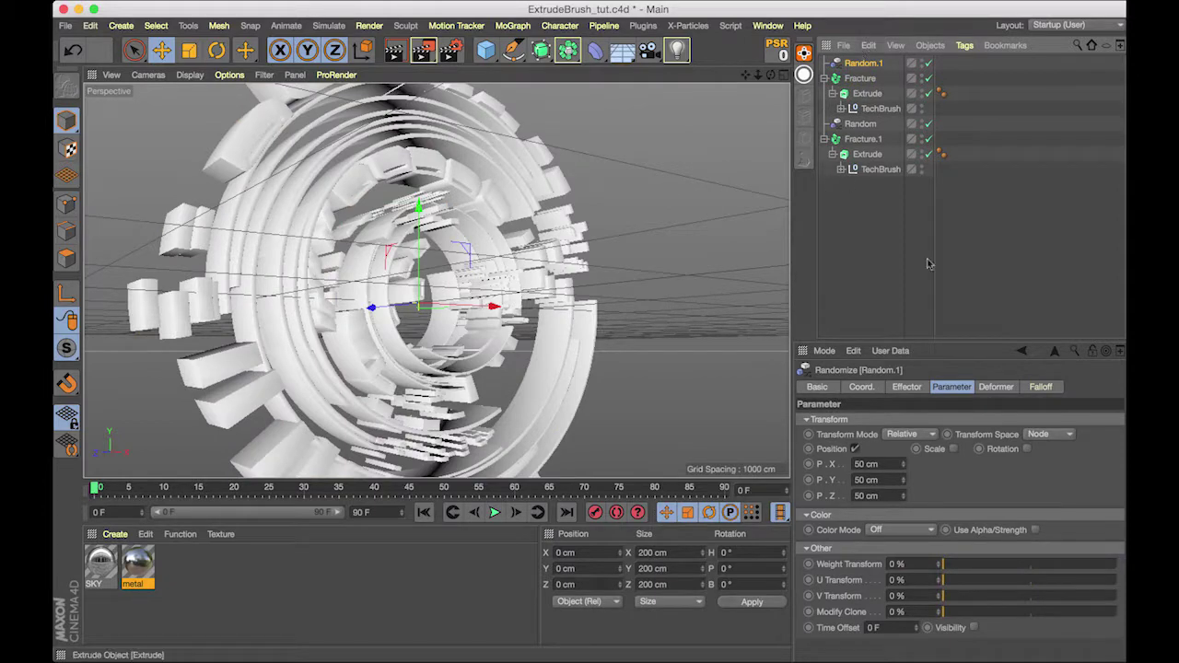
Set the Random.1 effector's position offsets to 0 cm in X, 0 cm in Y and 292 cm in Z
{"action": "key", "text": "0"}
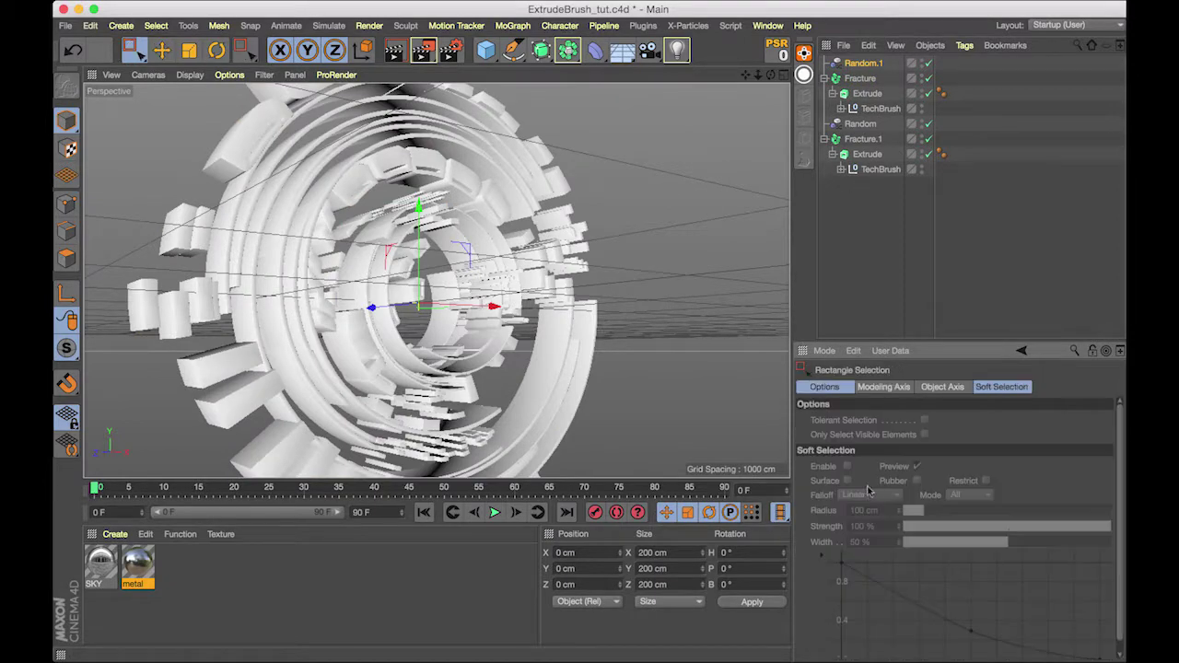
{"action": "left_click", "coordinate": [849, 65]}
{"action": "left_click_drag", "start_coordinate": [873, 480], "coordinate": [903, 440]}
{"action": "type", "text": "0"}
{"action": "key", "text": "Return"}
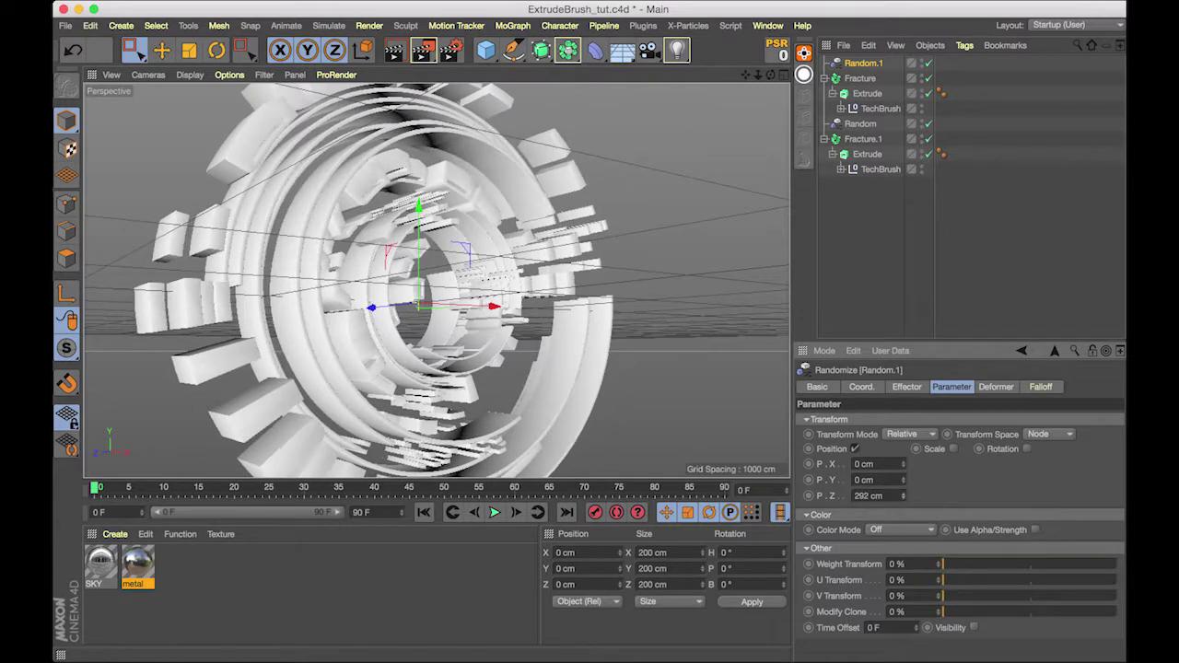
Shift the Fracture object along Z to about 204 cm and inspect the rings from several angles
{"action": "left_click", "coordinate": [862, 79]}
{"action": "left_click_drag", "start_coordinate": [372, 314], "coordinate": [360, 314]}
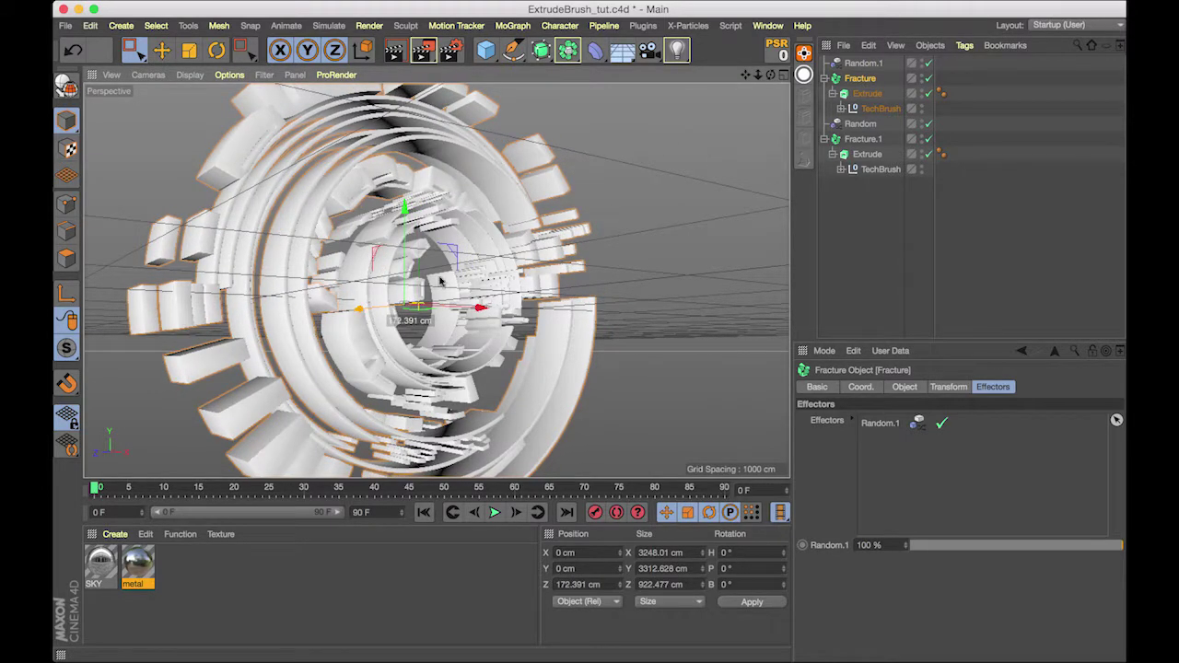
{"action": "left_click_drag", "start_coordinate": [771, 76], "coordinate": [649, 86]}
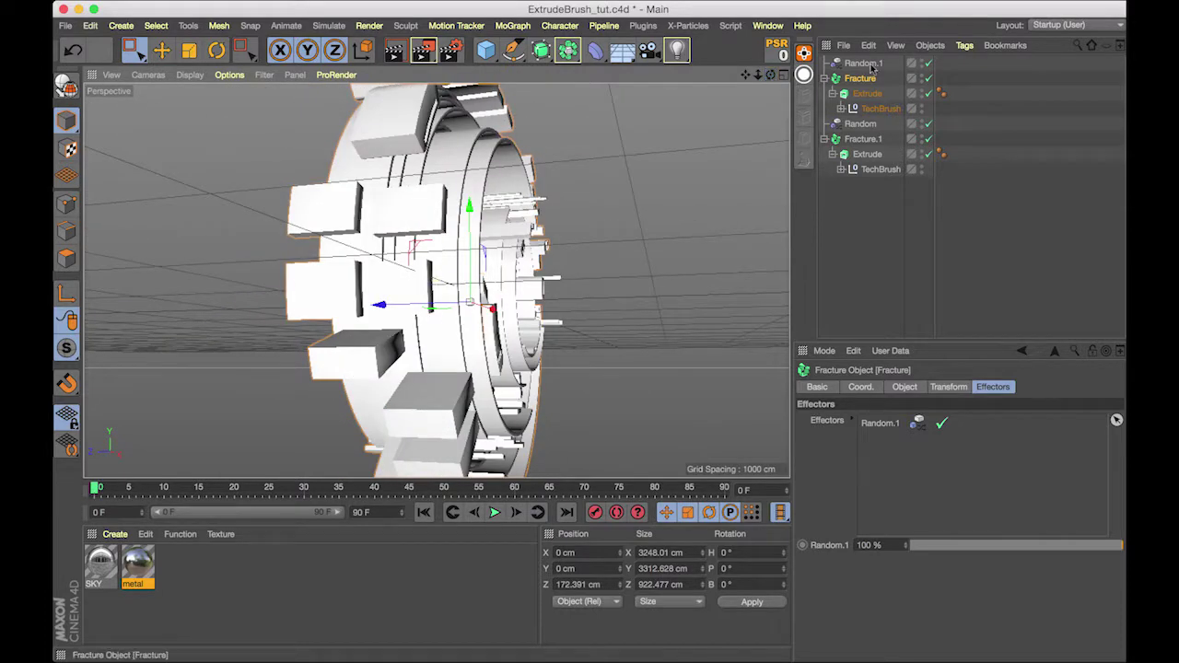
{"action": "left_click_drag", "start_coordinate": [412, 307], "coordinate": [399, 310]}
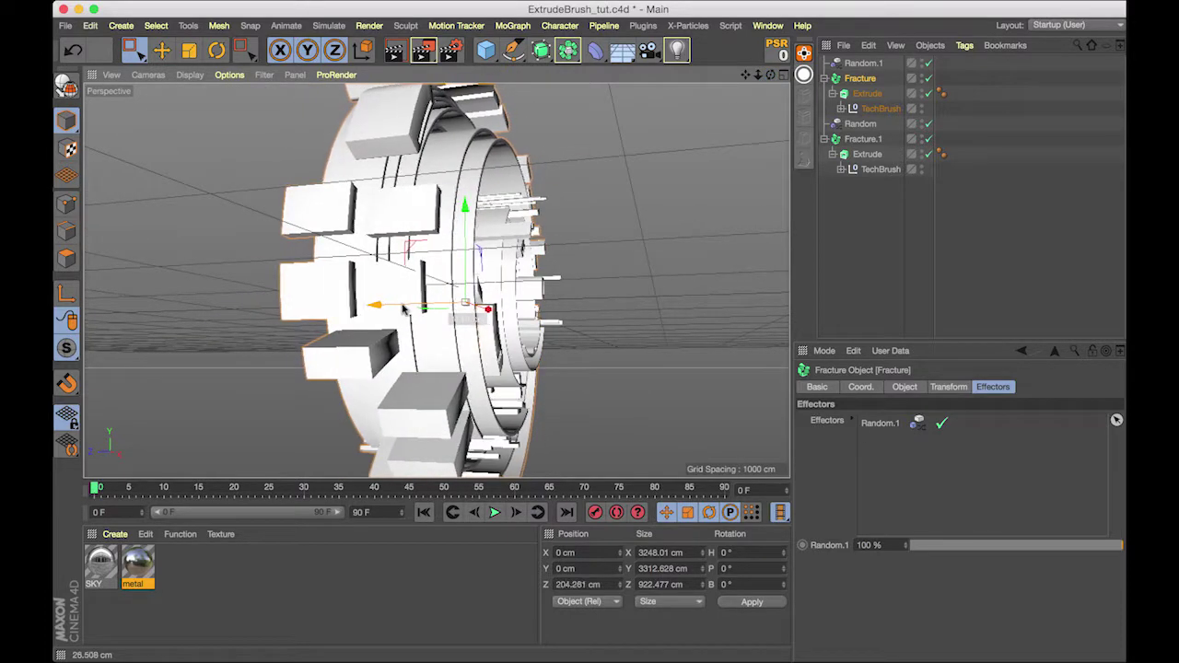
{"action": "left_click_drag", "start_coordinate": [771, 75], "coordinate": [819, 75]}
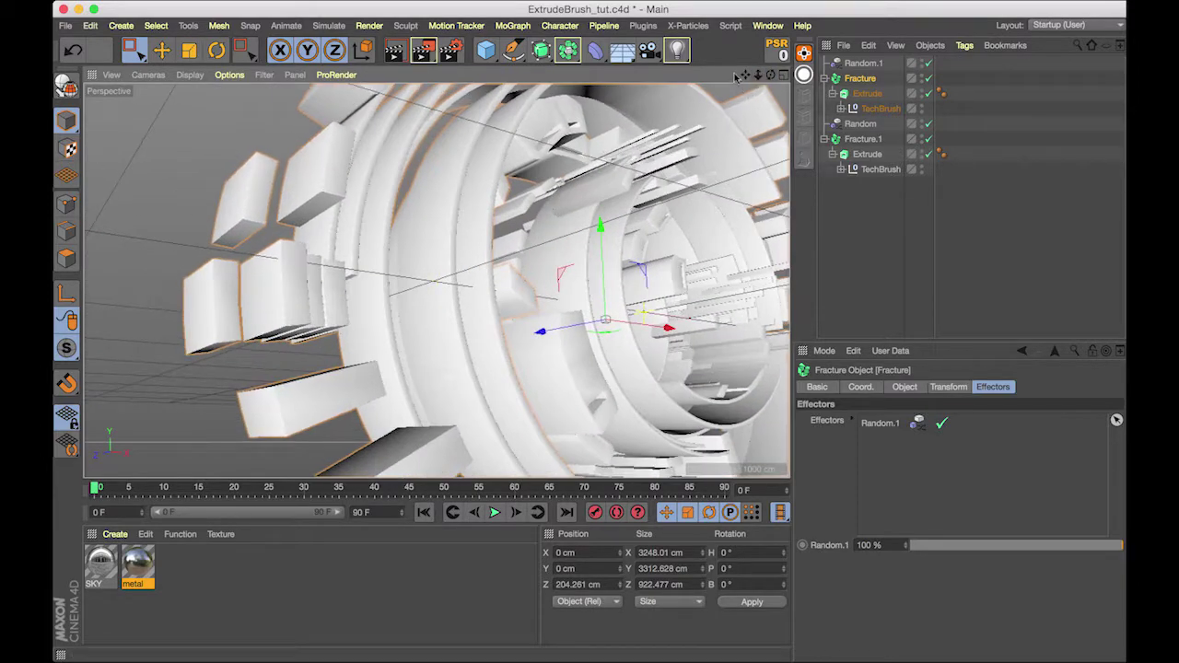
{"action": "left_click_drag", "start_coordinate": [745, 76], "coordinate": [539, 75]}
{"action": "left_click_drag", "start_coordinate": [437, 281], "coordinate": [843, 77]}
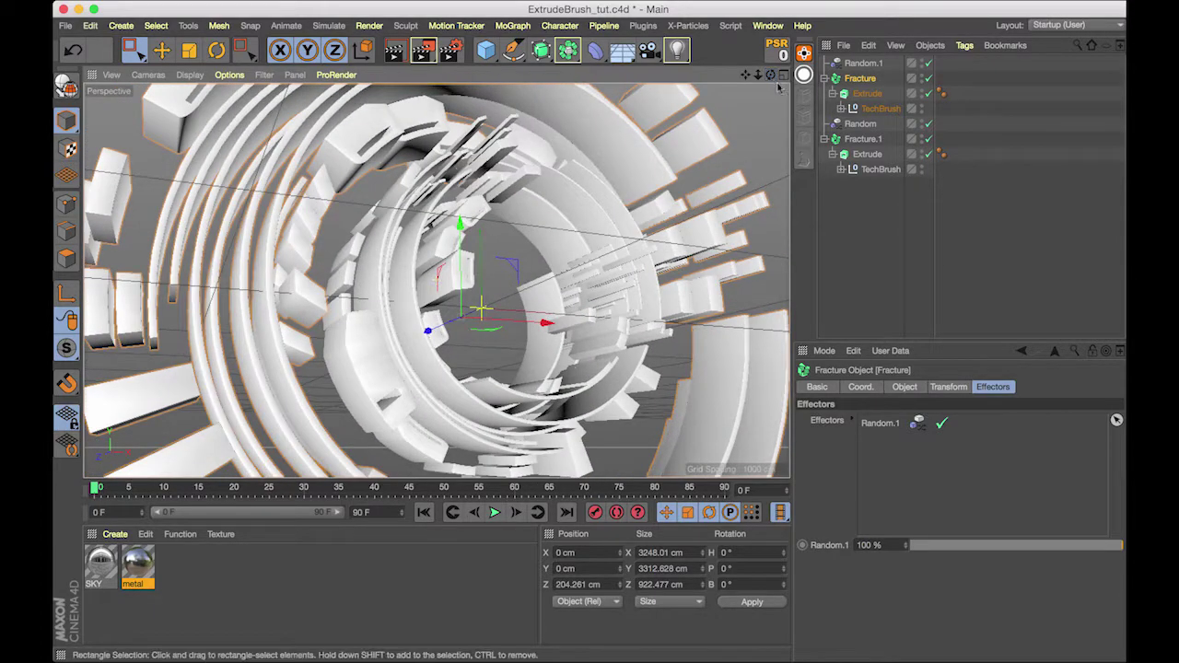
{"action": "mouse_move", "coordinate": [757, 76]}
{"action": "left_mouse_down"}
{"action": "mouse_move", "coordinate": [805, 75]}
{"action": "mouse_move", "coordinate": [735, 77]}
{"action": "mouse_move", "coordinate": [757, 81]}
{"action": "mouse_move", "coordinate": [761, 114]}
{"action": "mouse_move", "coordinate": [747, 114]}
{"action": "mouse_move", "coordinate": [748, 75]}
{"action": "left_mouse_up"}
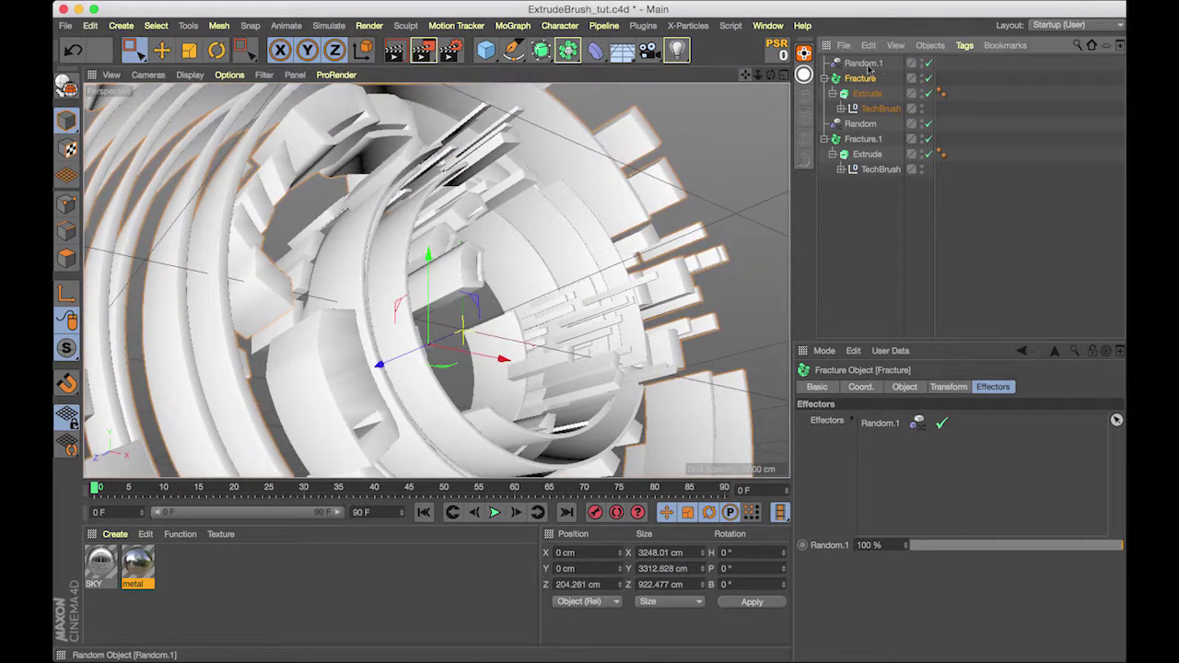
Set the Random.1 effector's Z position offset to 100 cm and move the Fracture object to about 72 cm in Z
{"action": "left_click", "coordinate": [862, 62]}
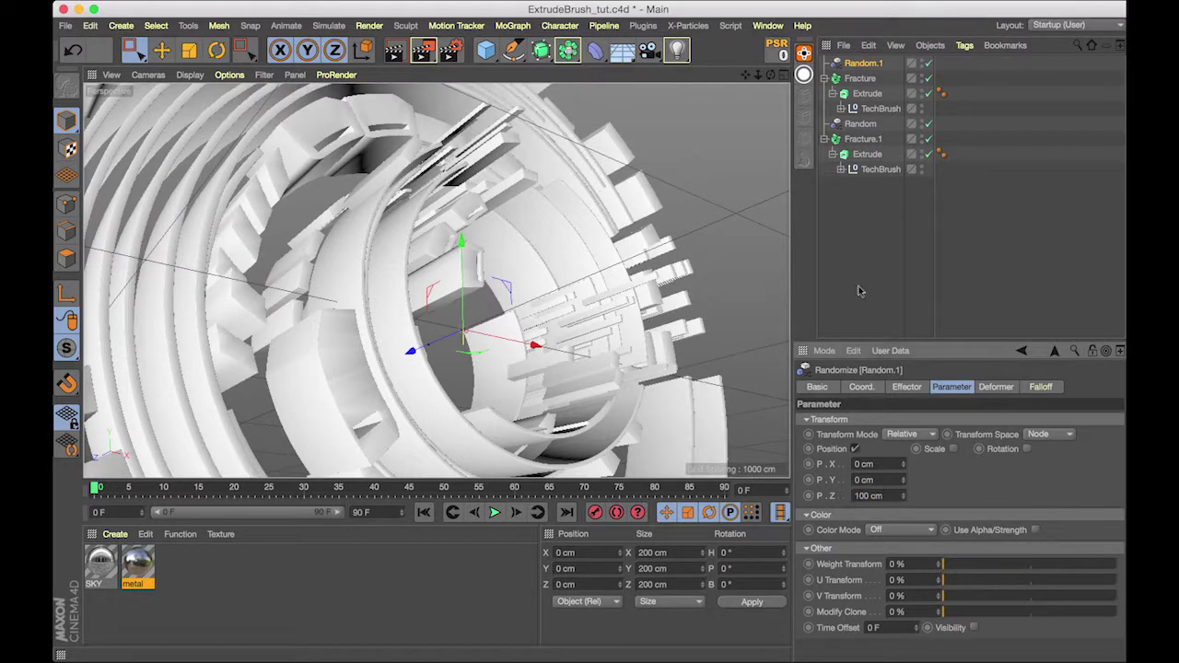
{"action": "left_click", "coordinate": [859, 78]}
{"action": "left_click_drag", "start_coordinate": [385, 365], "coordinate": [398, 355]}
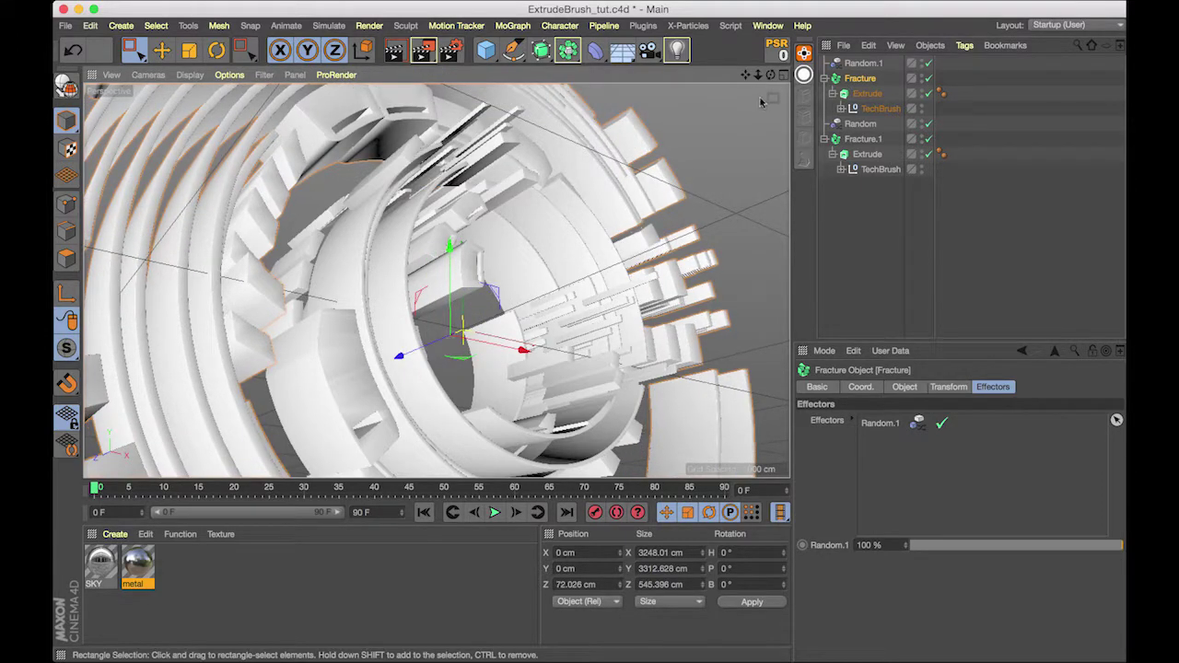
{"action": "left_click_drag", "start_coordinate": [770, 75], "coordinate": [744, 77]}
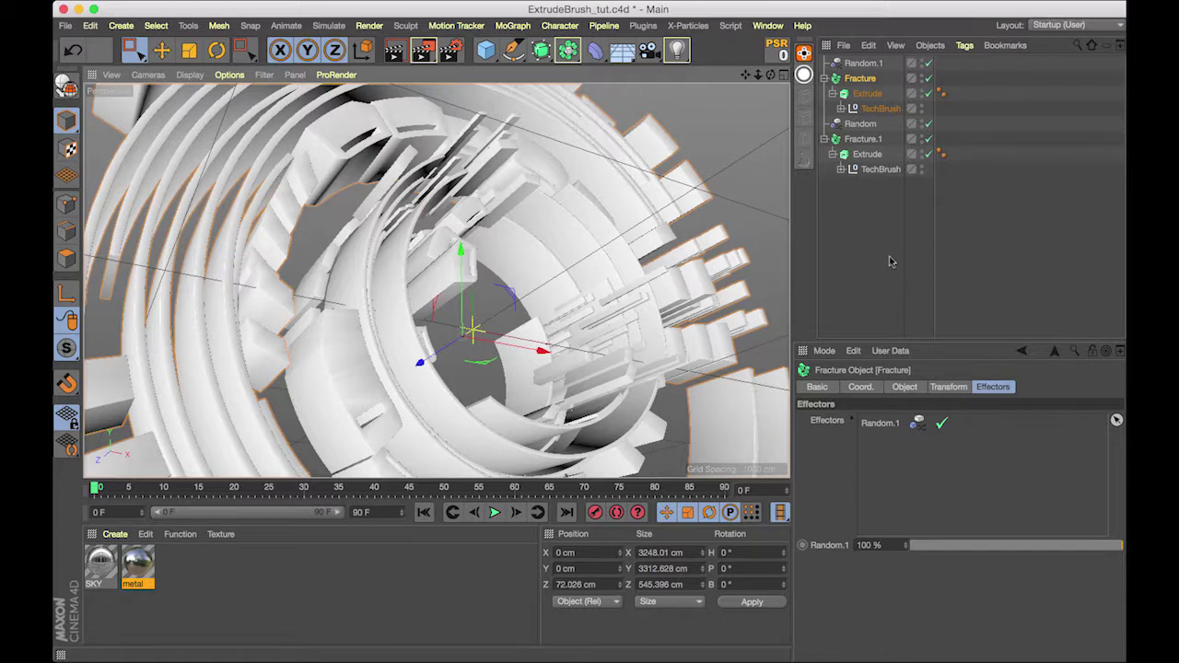
Collapse both Fracture hierarchies and add a Tube primitive with its orientation set to -Z
{"action": "left_click", "coordinate": [825, 78]}
{"action": "left_click", "coordinate": [824, 108]}
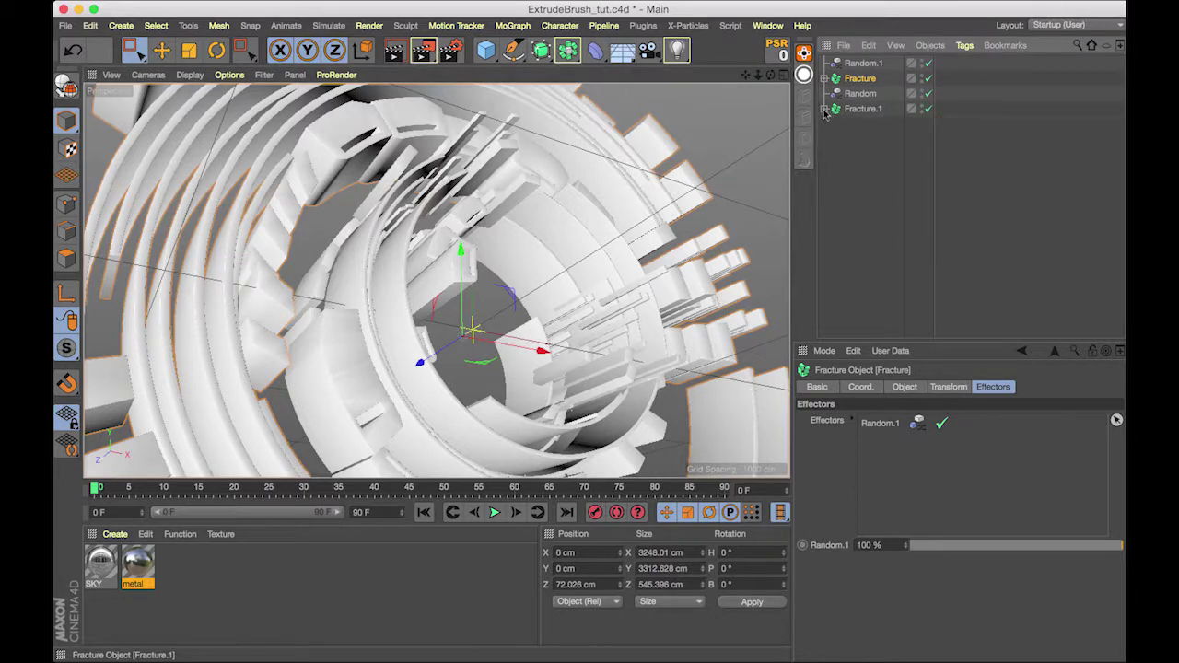
{"action": "left_click_drag", "start_coordinate": [497, 53], "coordinate": [803, 129]}
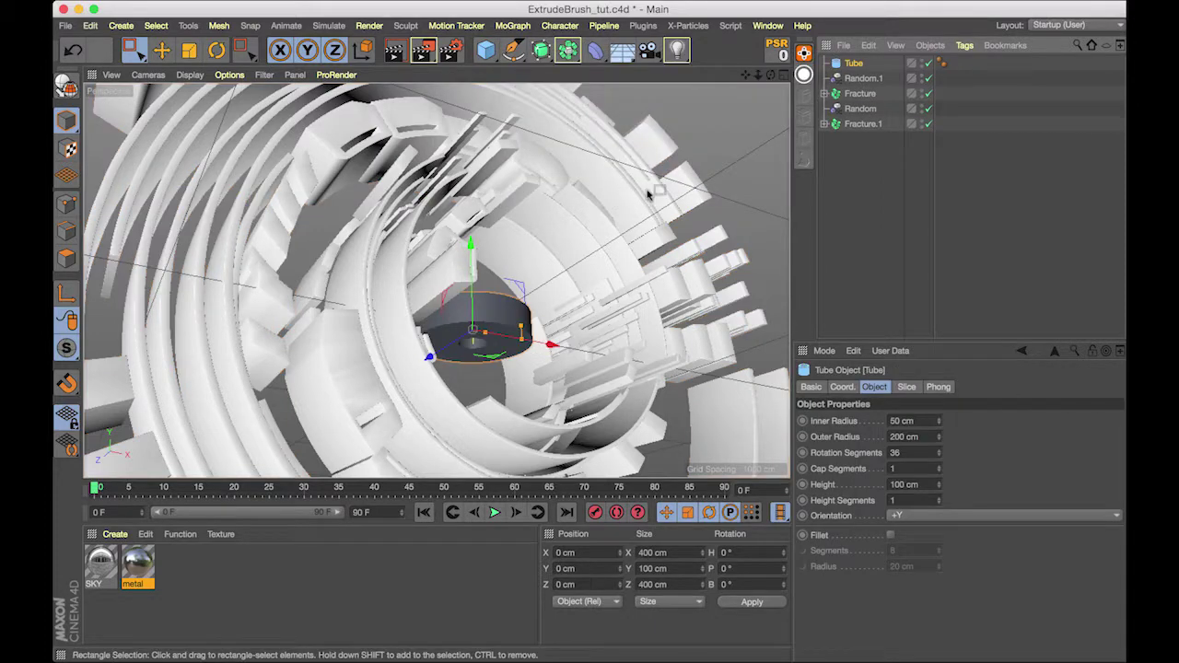
{"action": "left_click", "coordinate": [907, 516]}
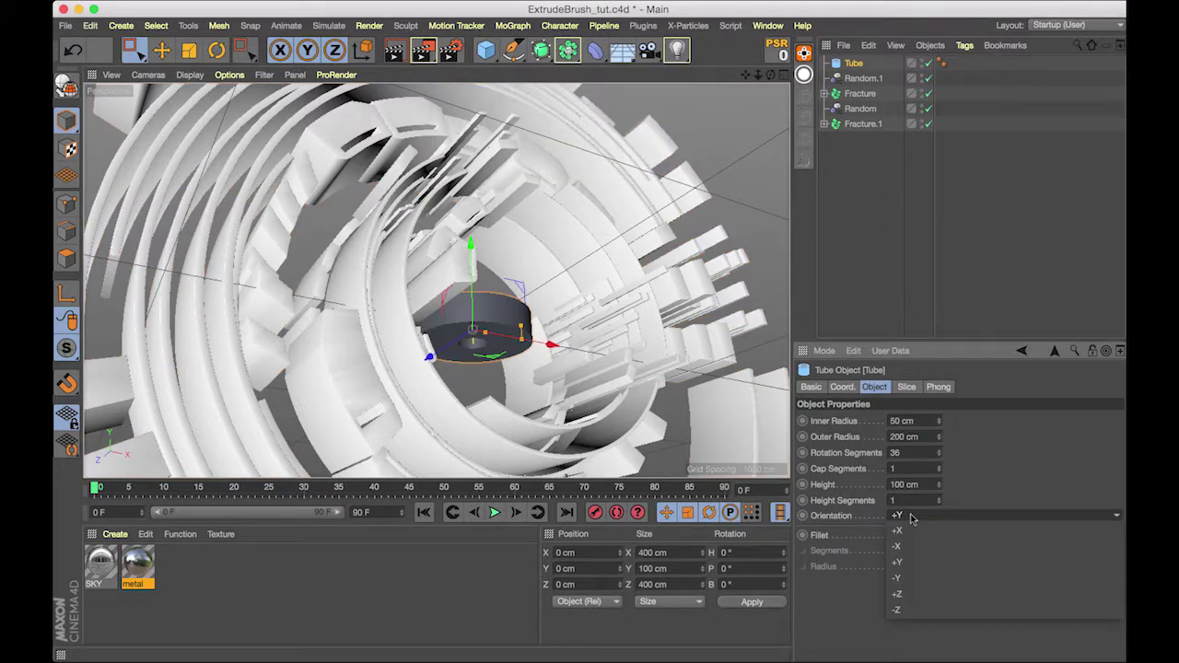
{"action": "left_click", "coordinate": [911, 610]}
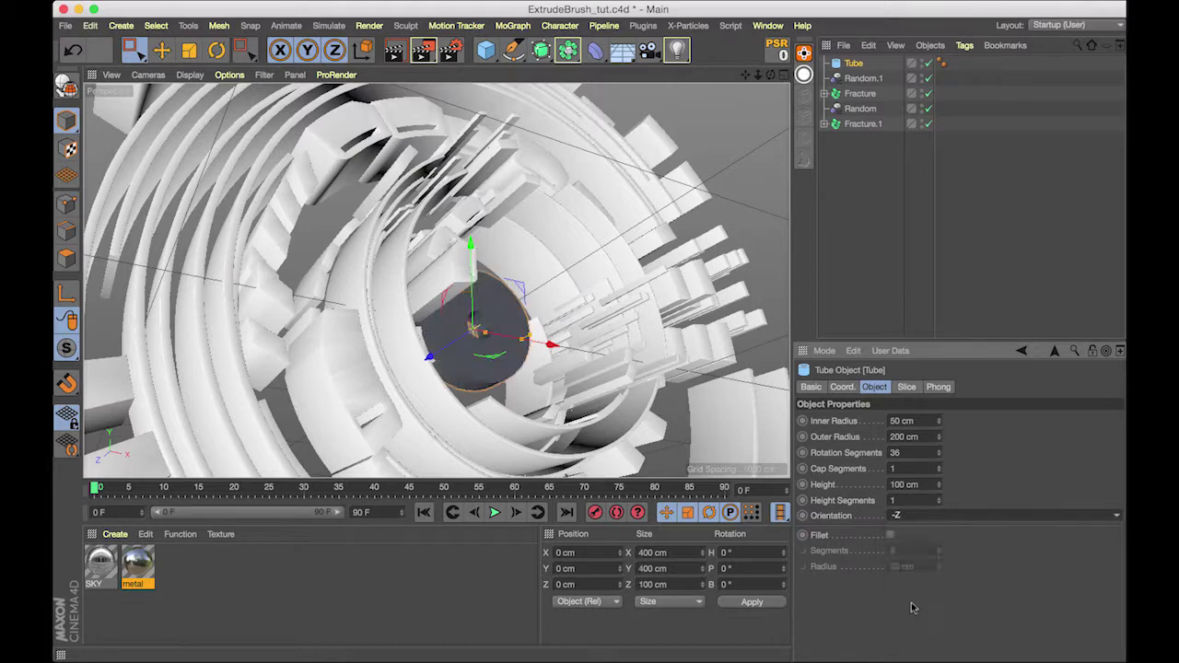
Set the tube's outer radius to 3000 cm while working in the Front view
{"action": "left_click", "coordinate": [784, 77]}
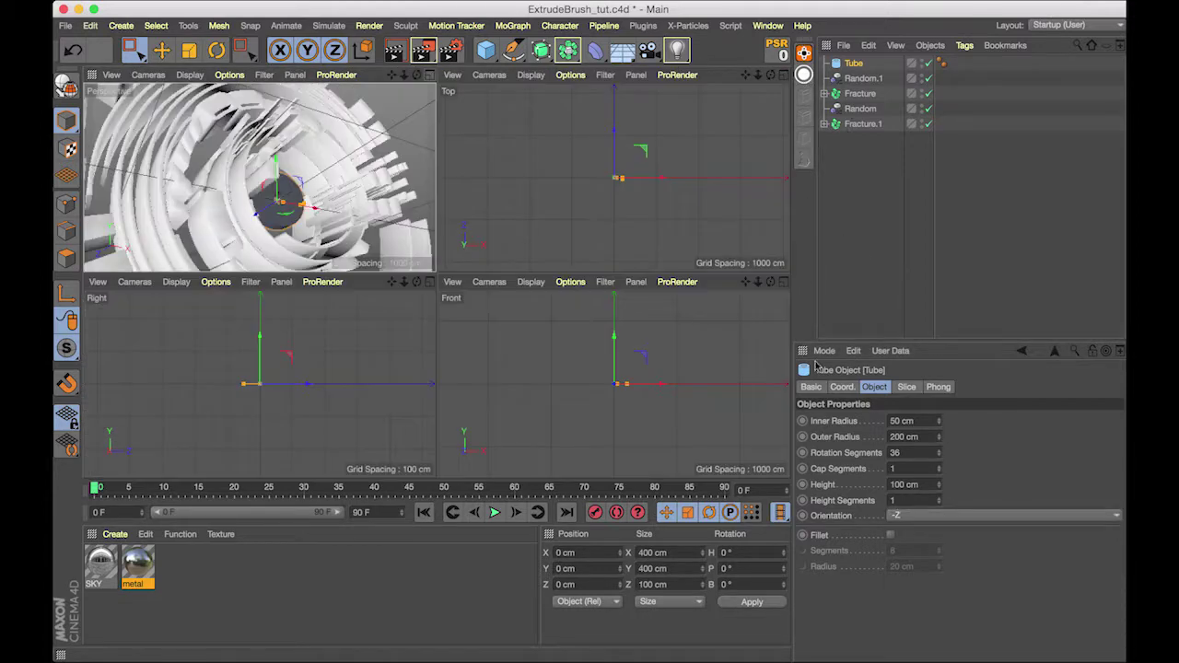
{"action": "left_click", "coordinate": [783, 279]}
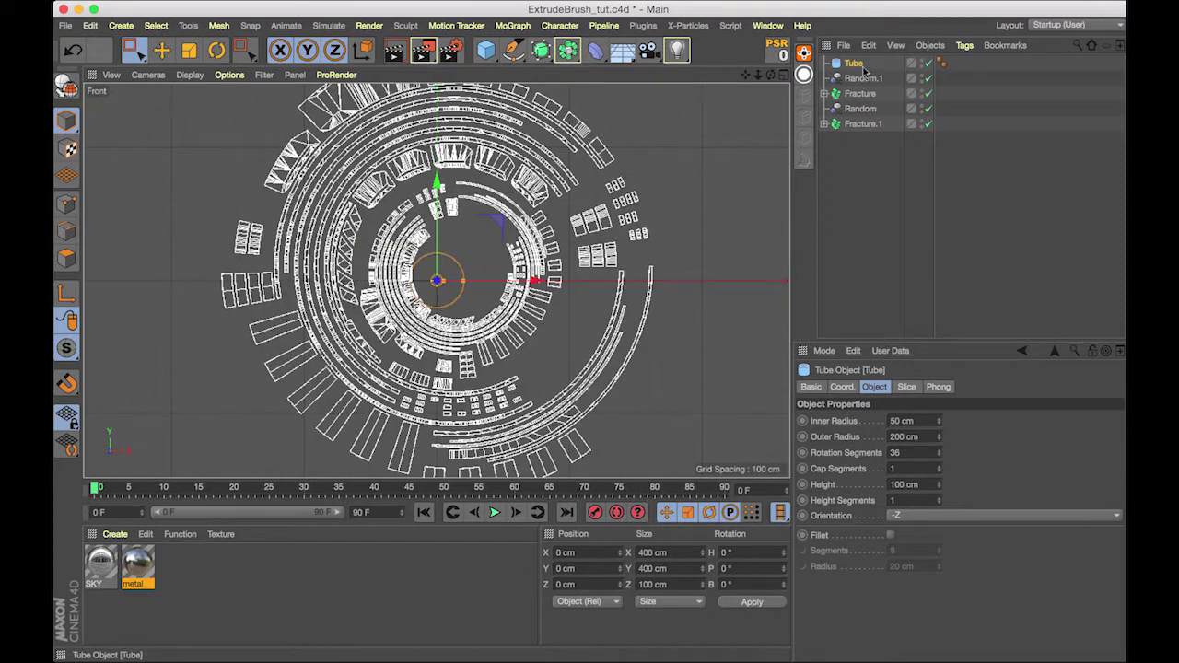
{"action": "left_click", "coordinate": [916, 436]}
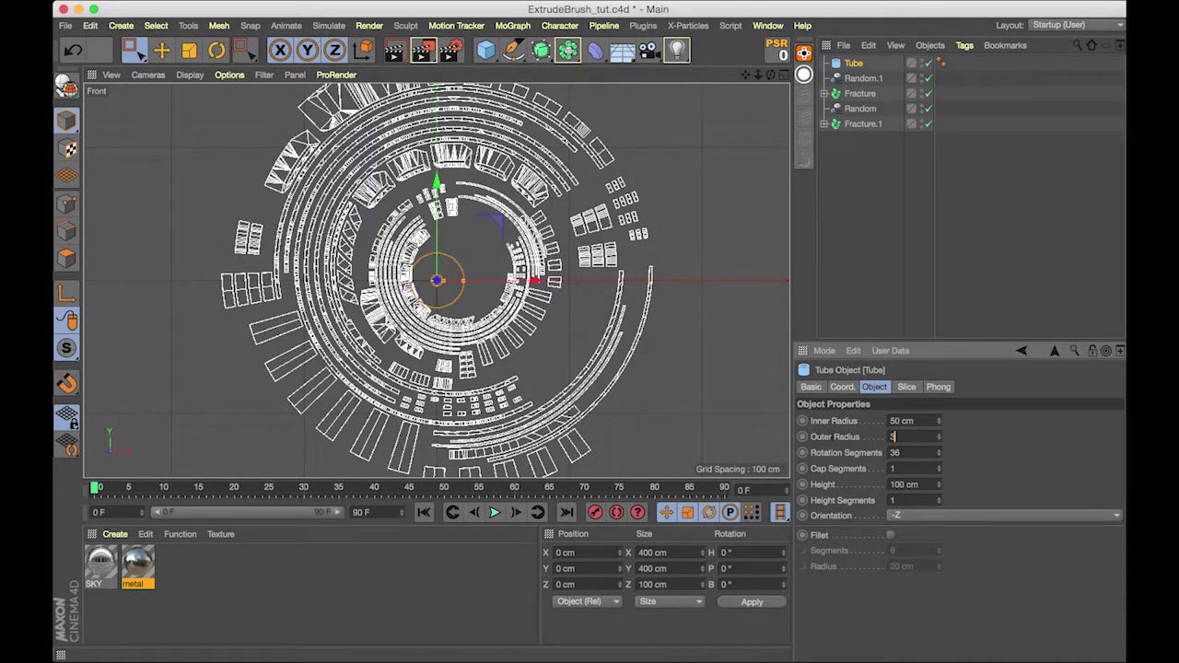
{"action": "type", "text": "3000"}
{"action": "key", "text": "Return"}
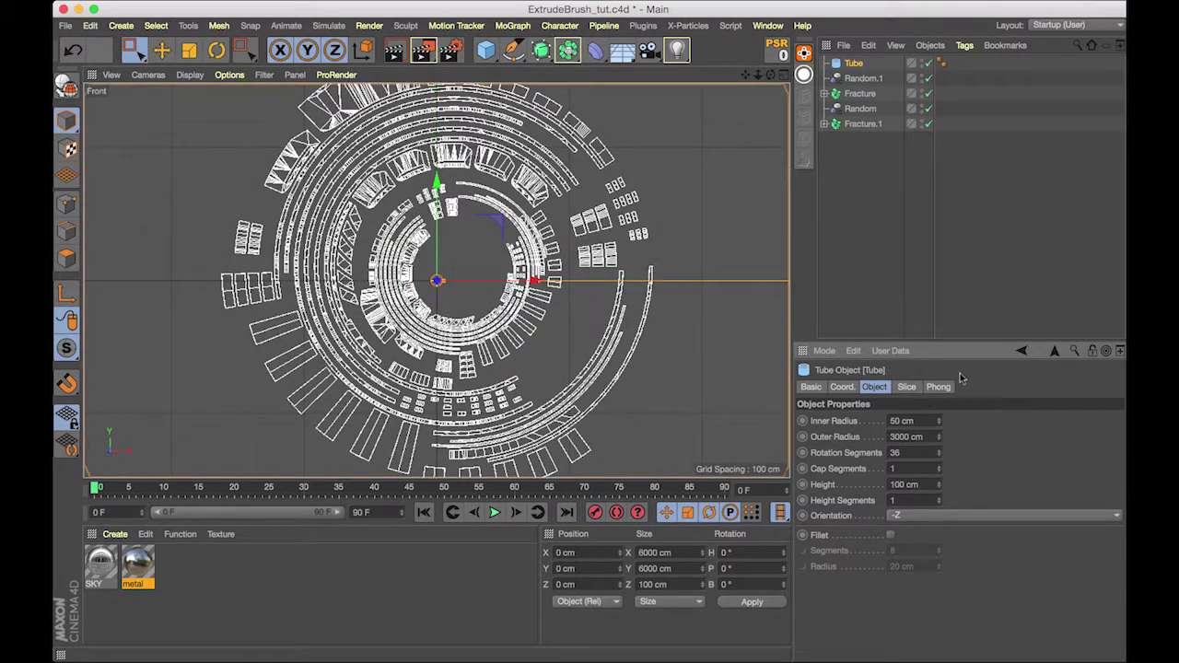
Set the tube's inner radius to 500 cm
{"action": "left_click_drag", "start_coordinate": [912, 421], "coordinate": [875, 425]}
{"action": "type", "text": "1000"}
{"action": "key", "text": "Return"}
{"action": "left_click_drag", "start_coordinate": [921, 421], "coordinate": [845, 422]}
{"action": "type", "text": "55"}
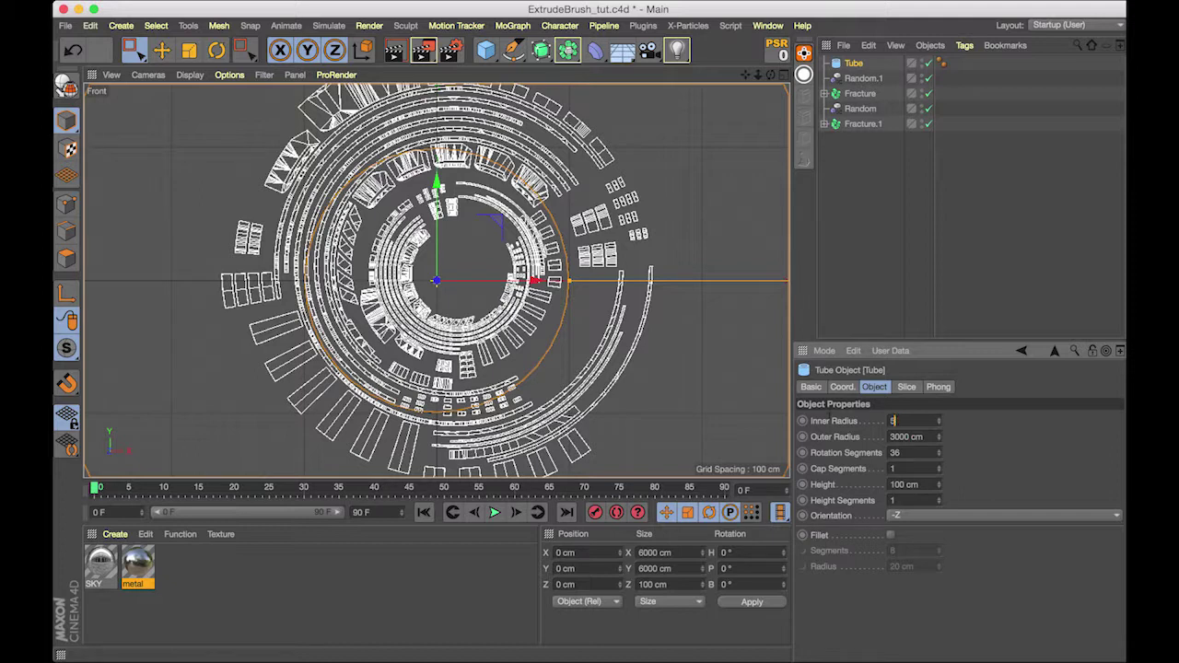
{"action": "key", "text": "Return"}
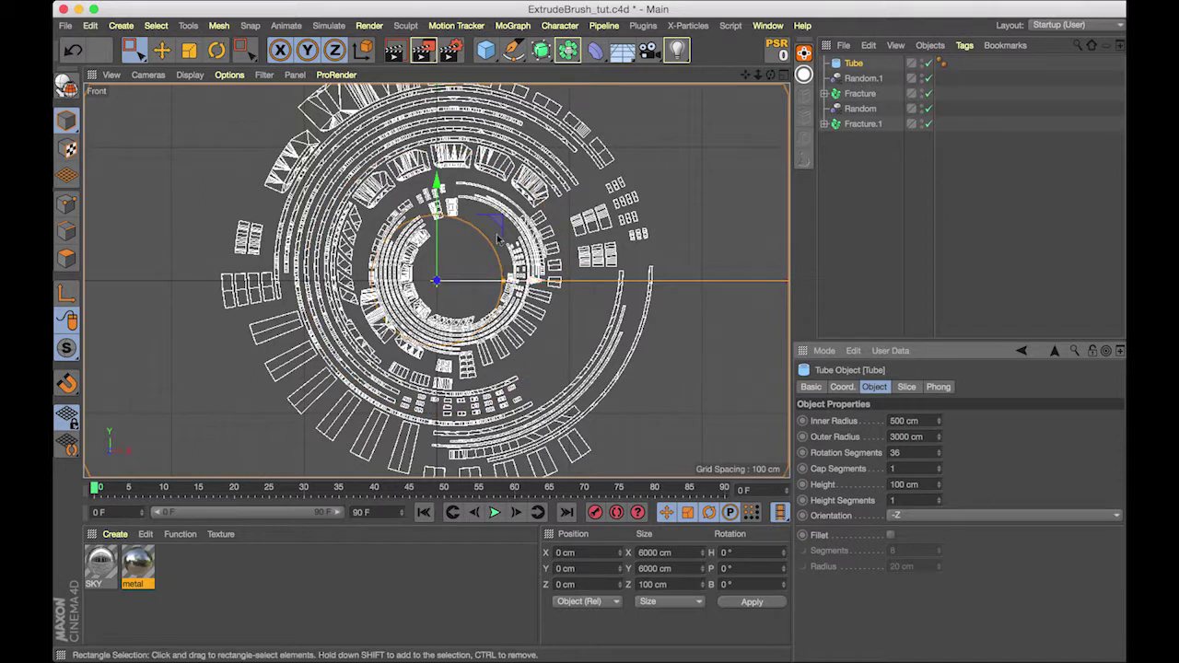
Move the tube in the Front view to about X 194 cm, Y 109 cm, centring its hole on the inner ring
{"action": "left_click_drag", "start_coordinate": [537, 281], "coordinate": [565, 282]}
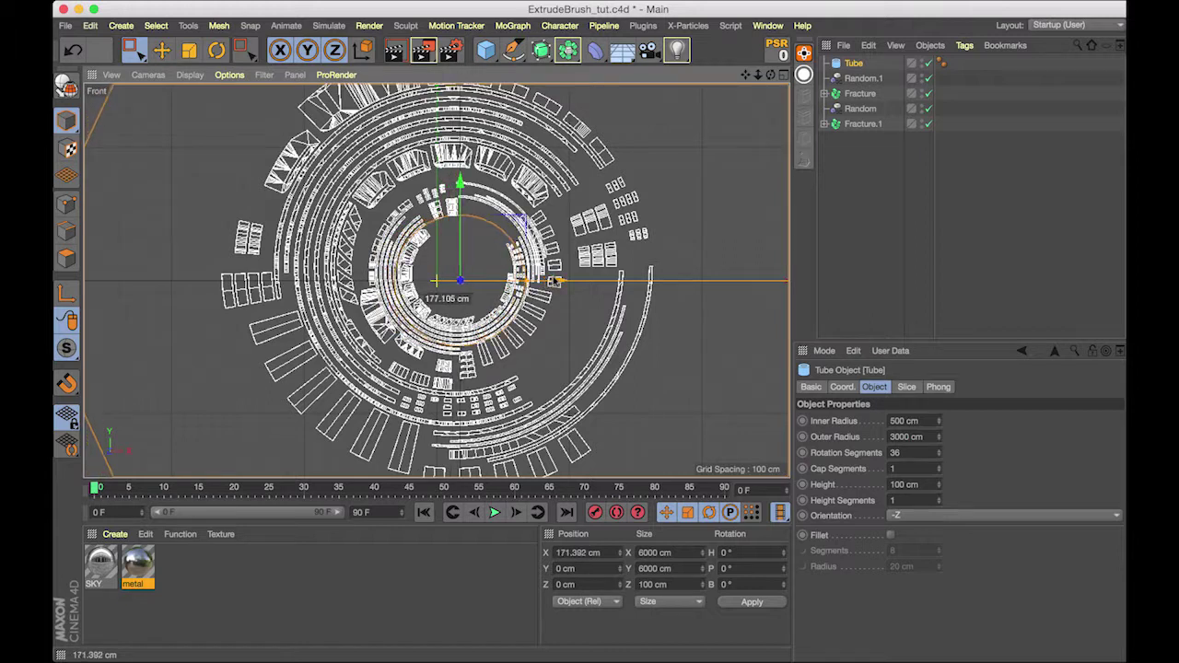
{"action": "left_click_drag", "start_coordinate": [467, 187], "coordinate": [467, 173]}
{"action": "left_click_drag", "start_coordinate": [564, 267], "coordinate": [560, 267]}
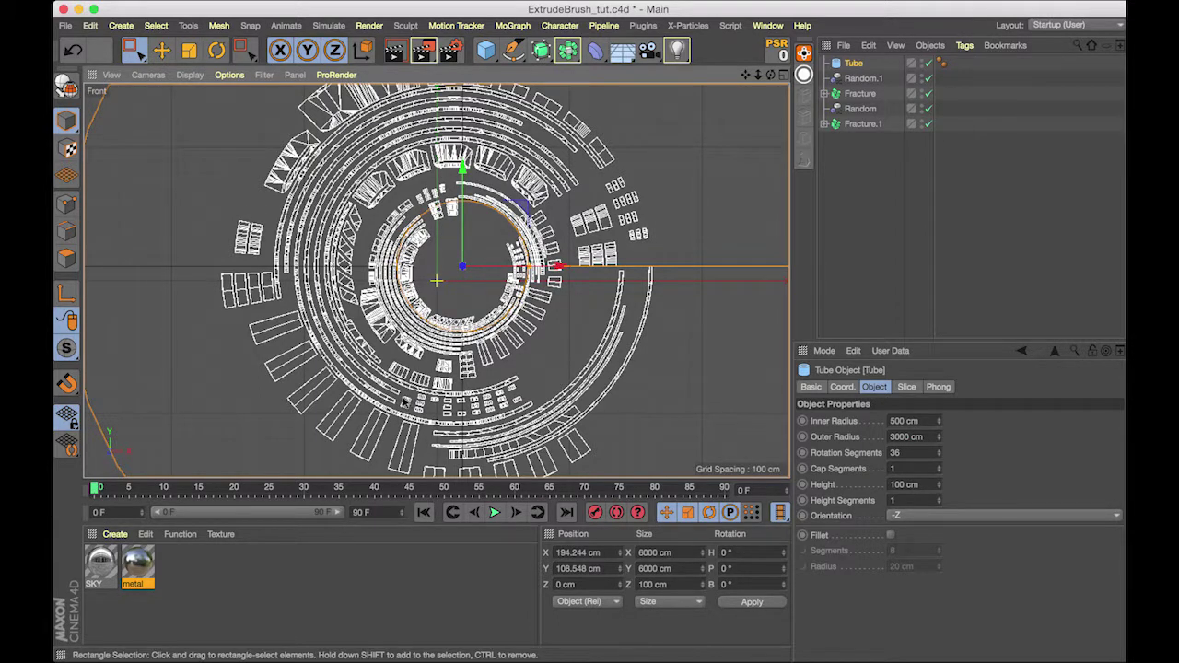
Move the tube along its Z axis to 358 cm, working in the Perspective view
{"action": "left_click", "coordinate": [781, 76]}
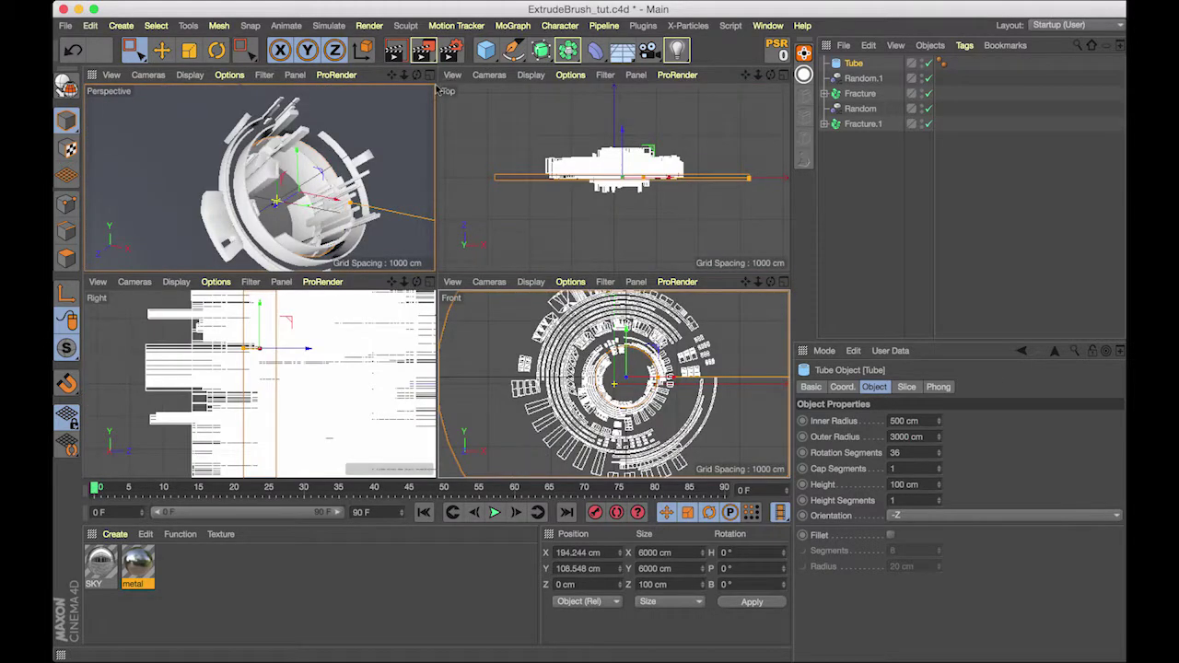
{"action": "left_click", "coordinate": [430, 76]}
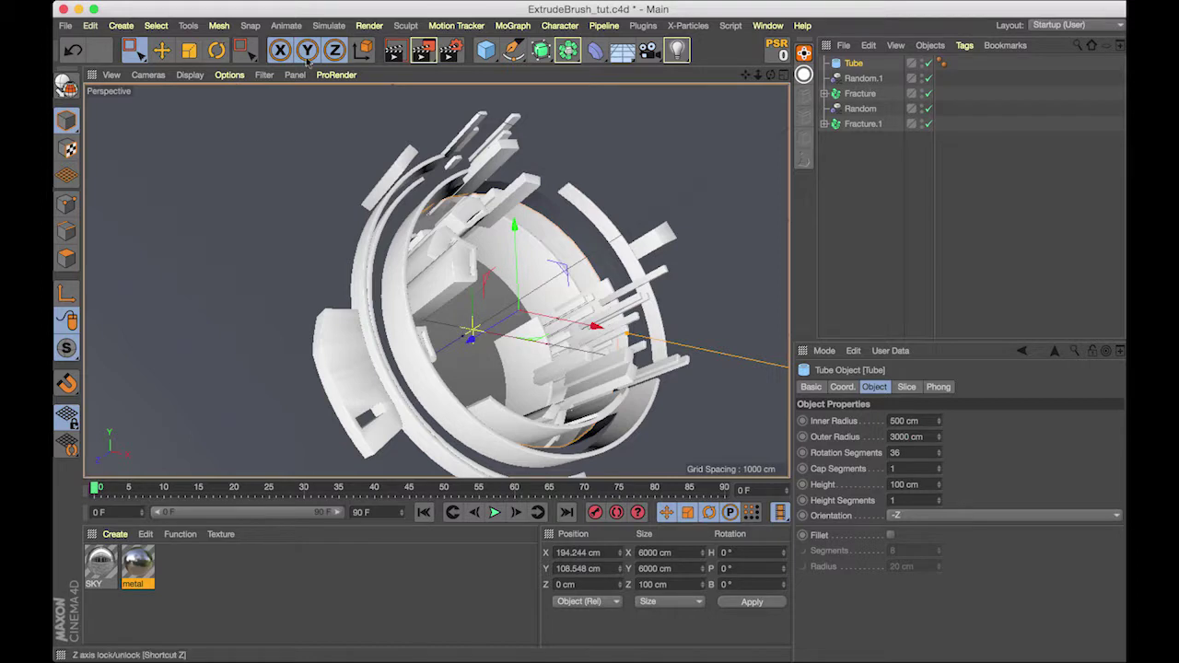
{"action": "left_click", "coordinate": [841, 387]}
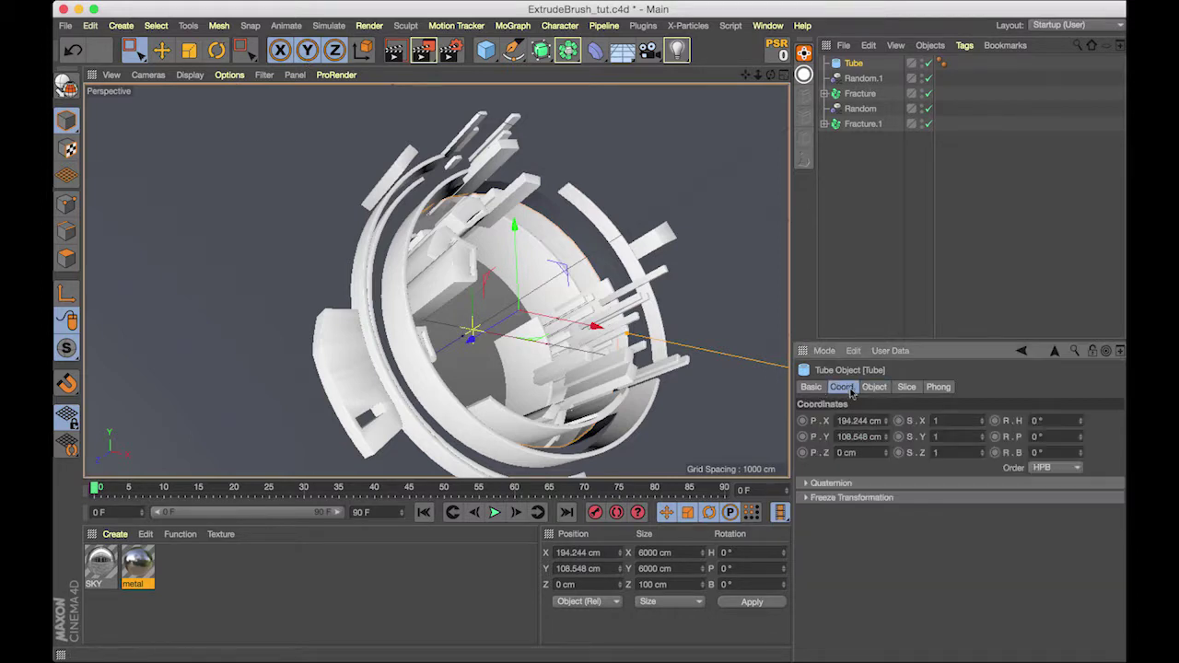
{"action": "mouse_move", "coordinate": [885, 452]}
{"action": "left_mouse_down"}
{"action": "mouse_move", "coordinate": [885, 419]}
{"action": "mouse_move", "coordinate": [884, 456]}
{"action": "left_mouse_up"}
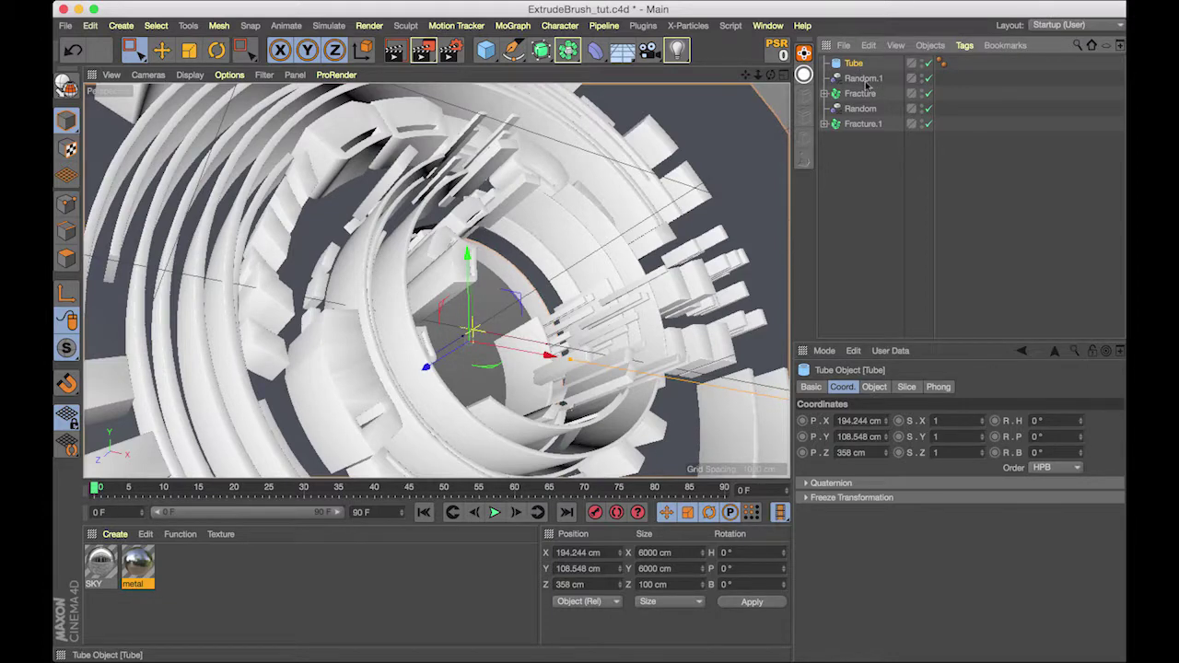
Increase the tube's outer radius to 3500 cm
{"action": "left_click", "coordinate": [875, 388]}
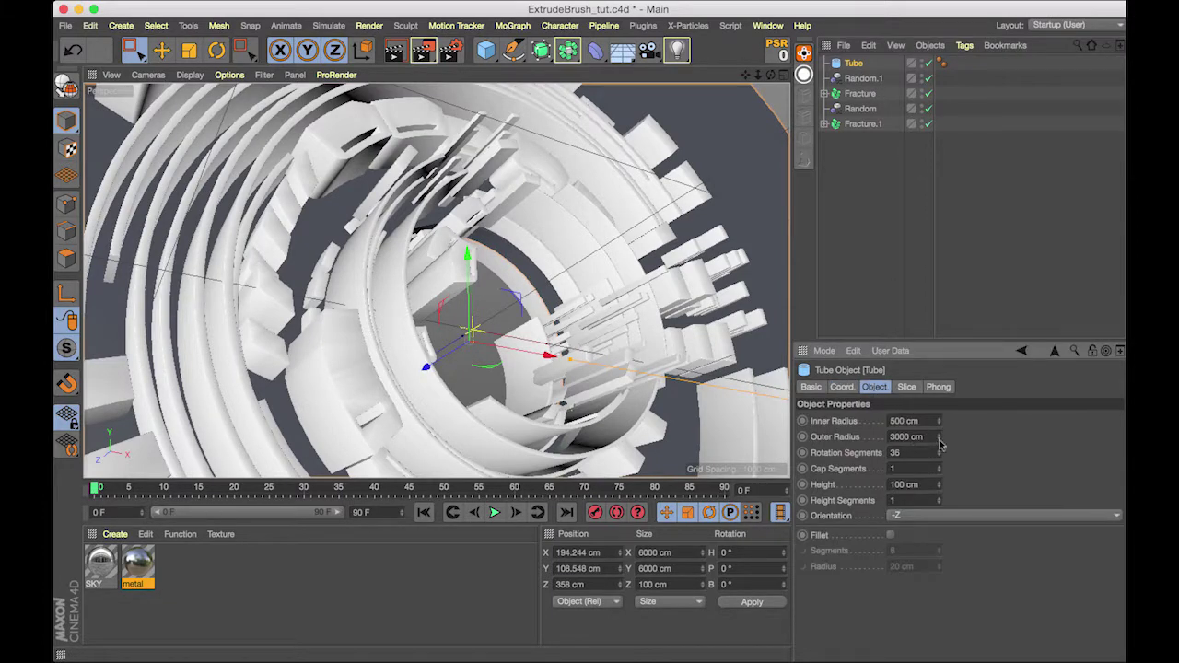
{"action": "left_click_drag", "start_coordinate": [922, 437], "coordinate": [857, 437]}
{"action": "type", "text": "3500"}
{"action": "key", "text": "Return"}
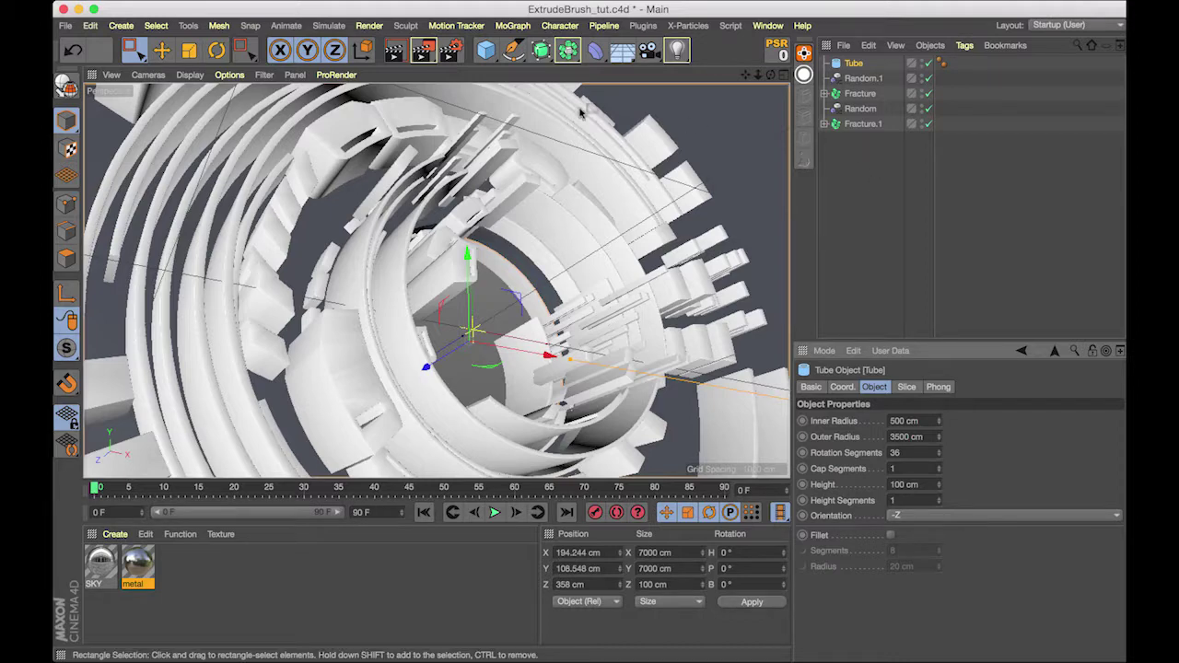
Add a Spot Light and move it behind the ring structure to about Z 934 cm in the Top view
{"action": "left_click", "coordinate": [677, 51]}
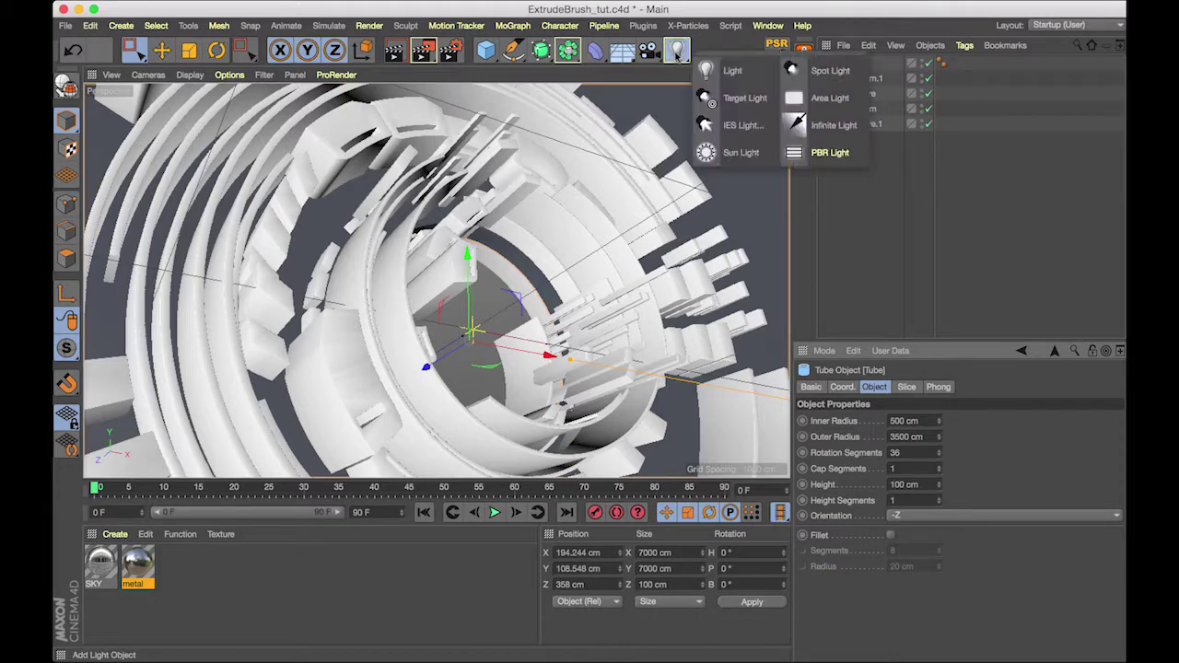
{"action": "left_click", "coordinate": [829, 71]}
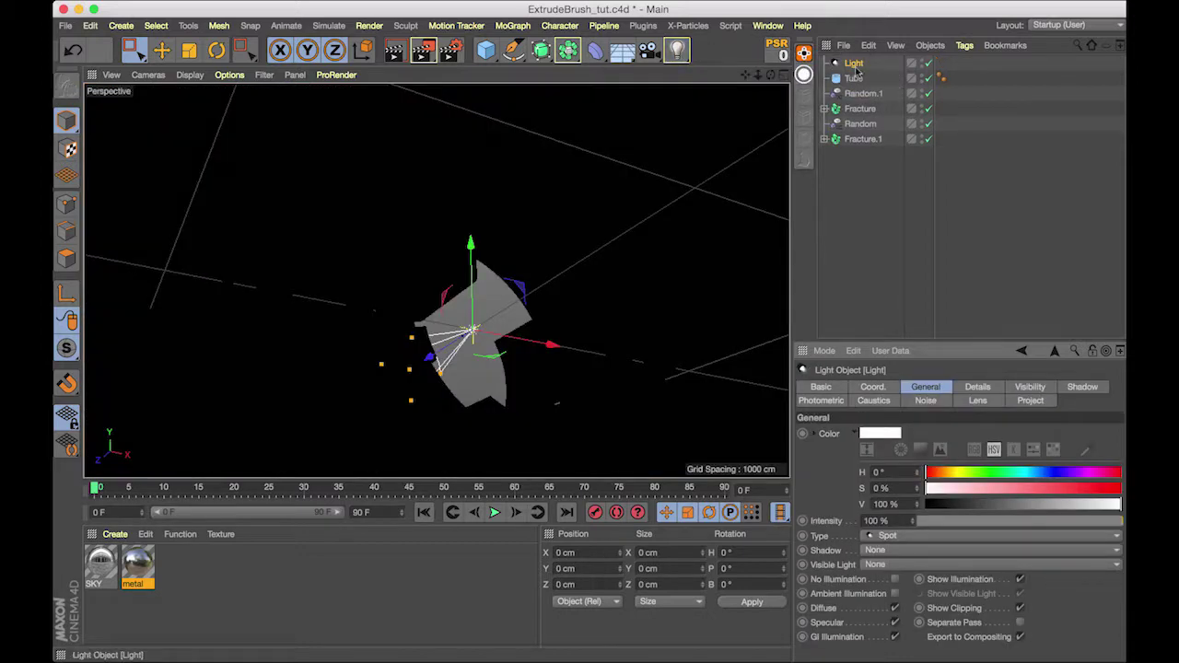
{"action": "left_click", "coordinate": [783, 76]}
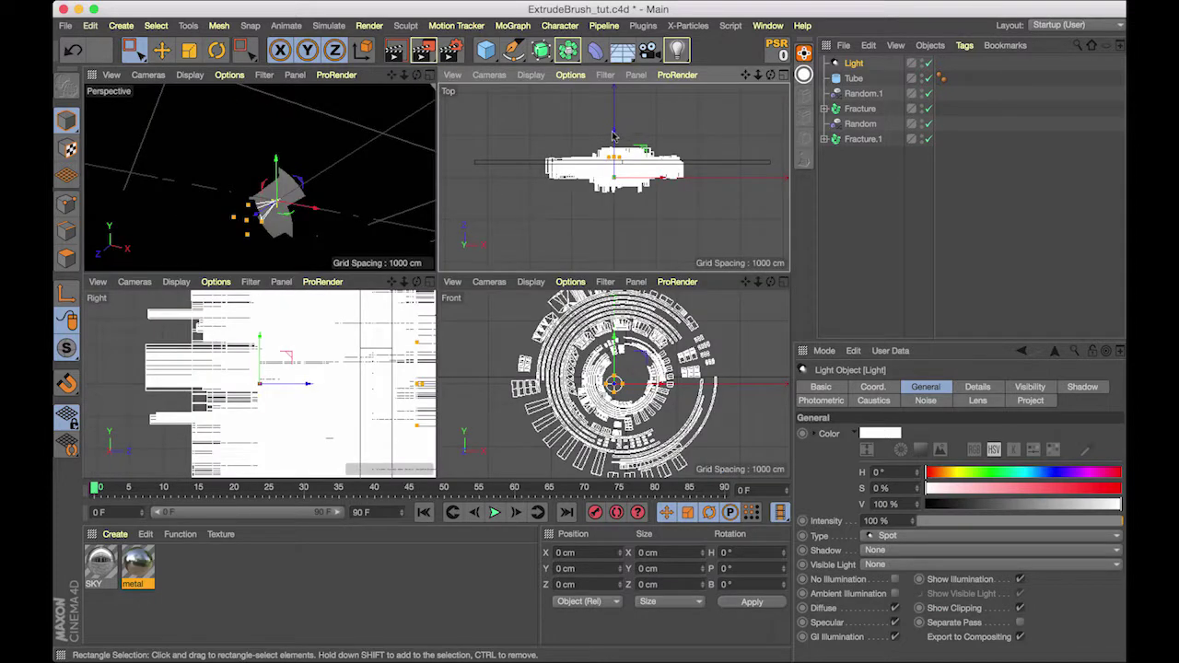
{"action": "left_click_drag", "start_coordinate": [615, 134], "coordinate": [614, 98]}
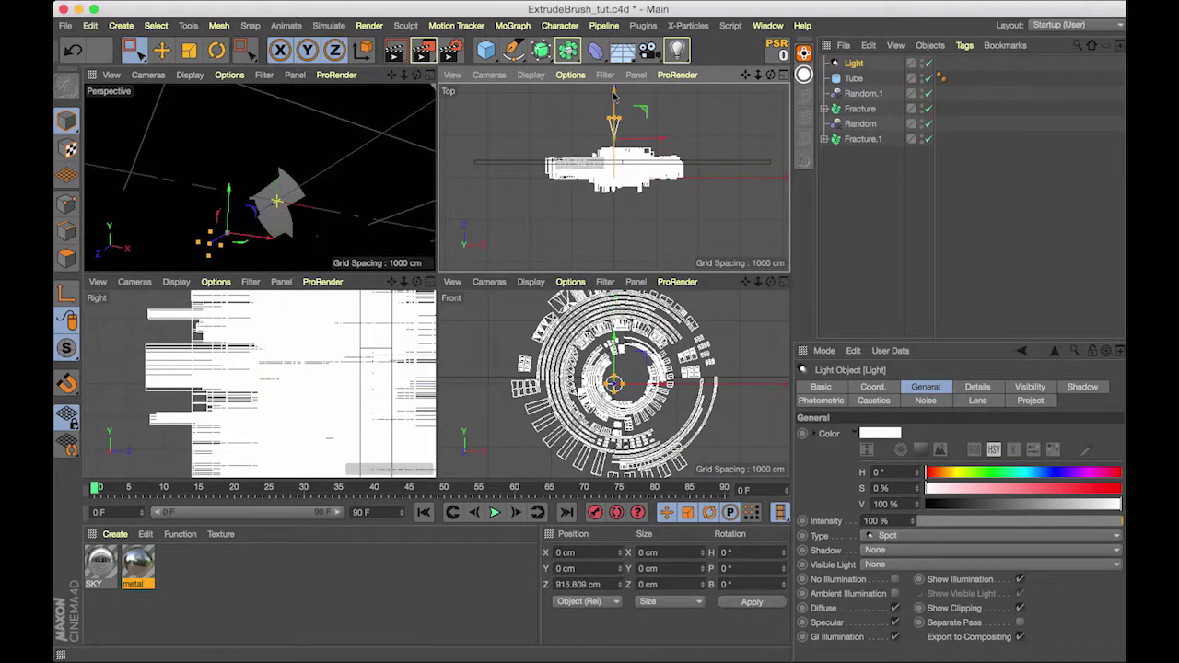
Rotate the spot light to a heading of -180° in the Top view so it points through the rings
{"action": "left_click", "coordinate": [782, 75]}
{"action": "left_click", "coordinate": [217, 51]}
{"action": "left_click_drag", "start_coordinate": [515, 304], "coordinate": [391, 315]}
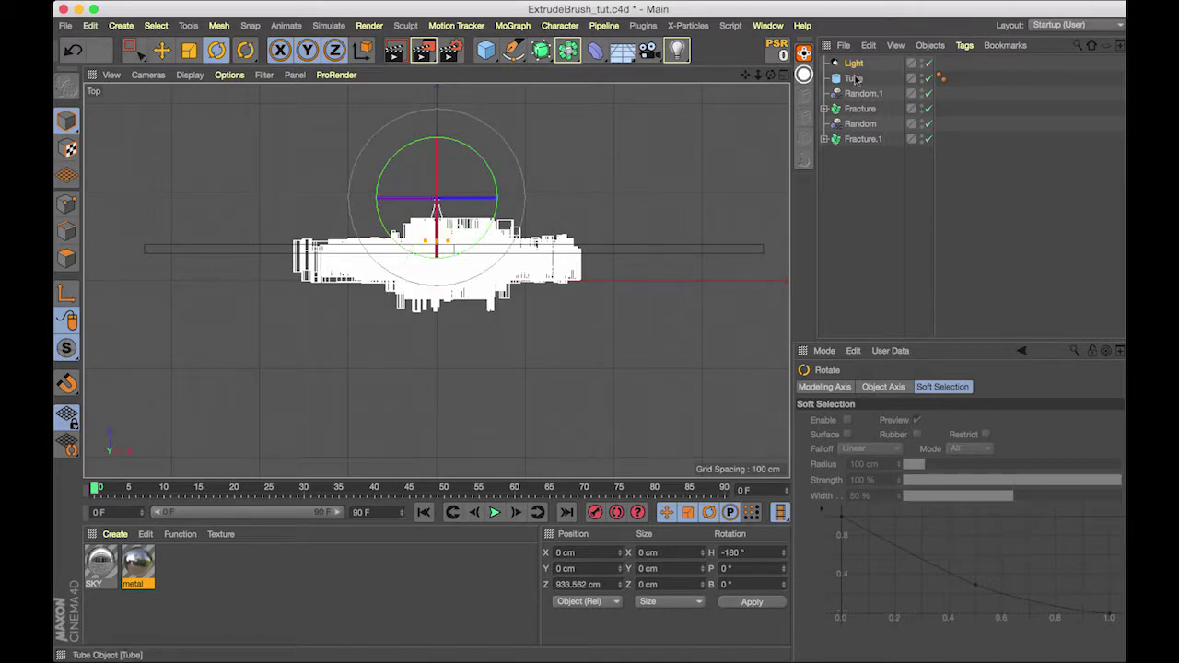
Set the spot light's visible light to Volumetric, then lengthen and widen its cone until it extends well past the ring structure
{"action": "left_click", "coordinate": [856, 64]}
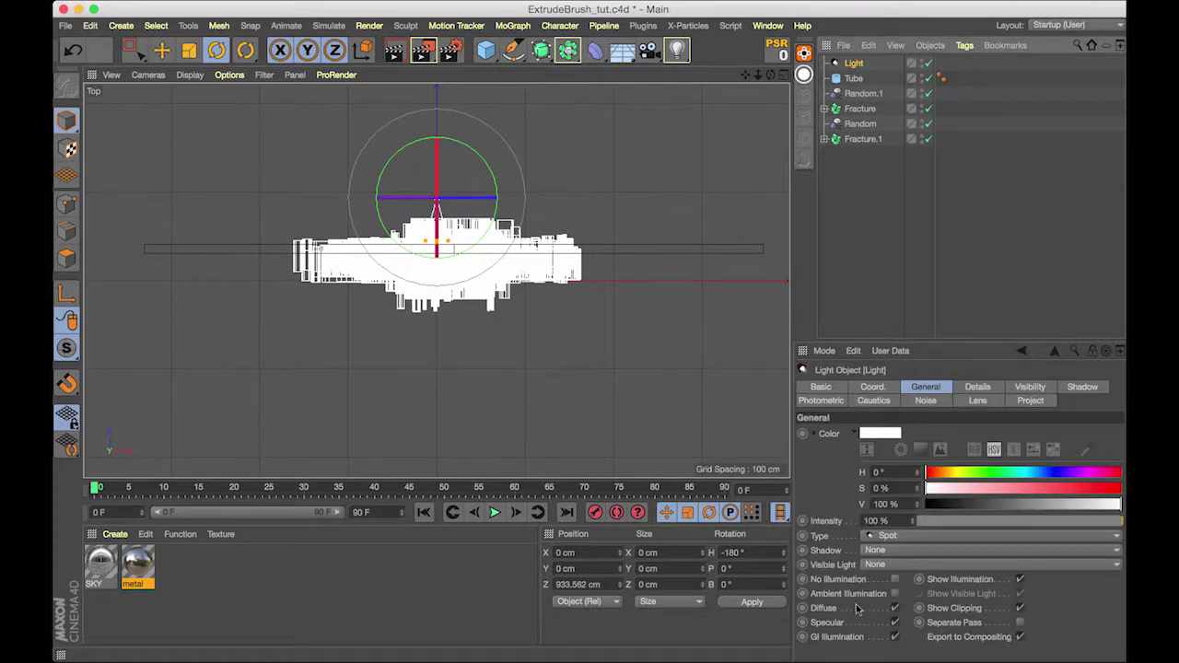
{"action": "left_click", "coordinate": [870, 563]}
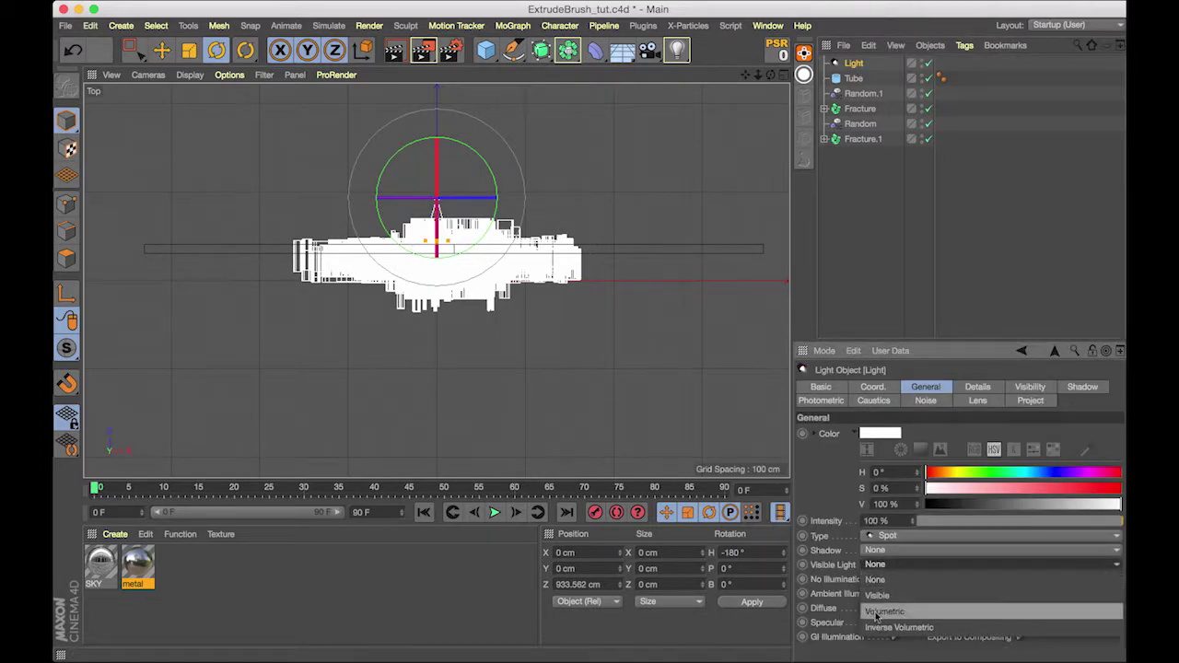
{"action": "left_click", "coordinate": [876, 610]}
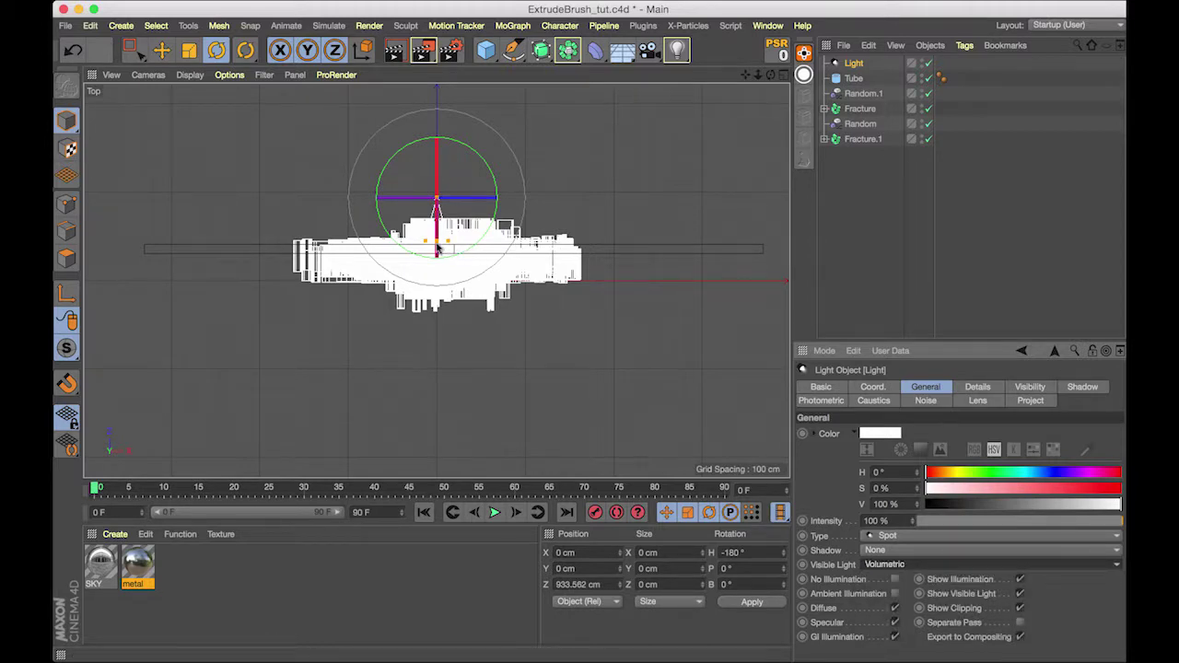
{"action": "left_click_drag", "start_coordinate": [437, 247], "coordinate": [436, 424]}
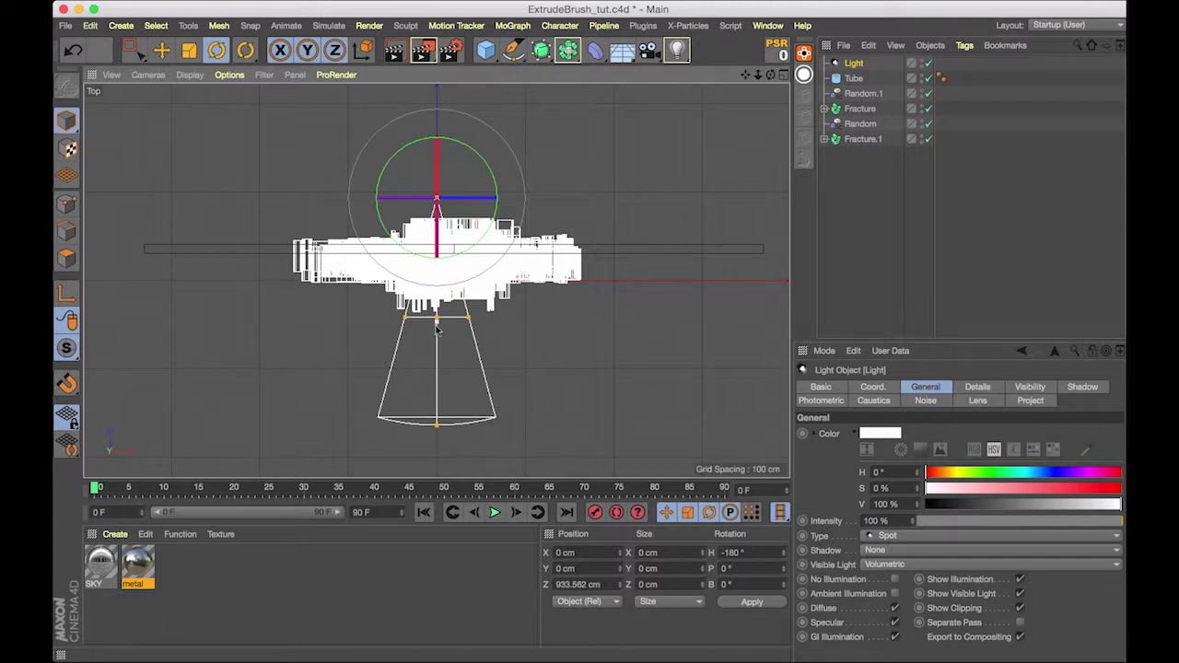
{"action": "left_click_drag", "start_coordinate": [470, 321], "coordinate": [483, 317]}
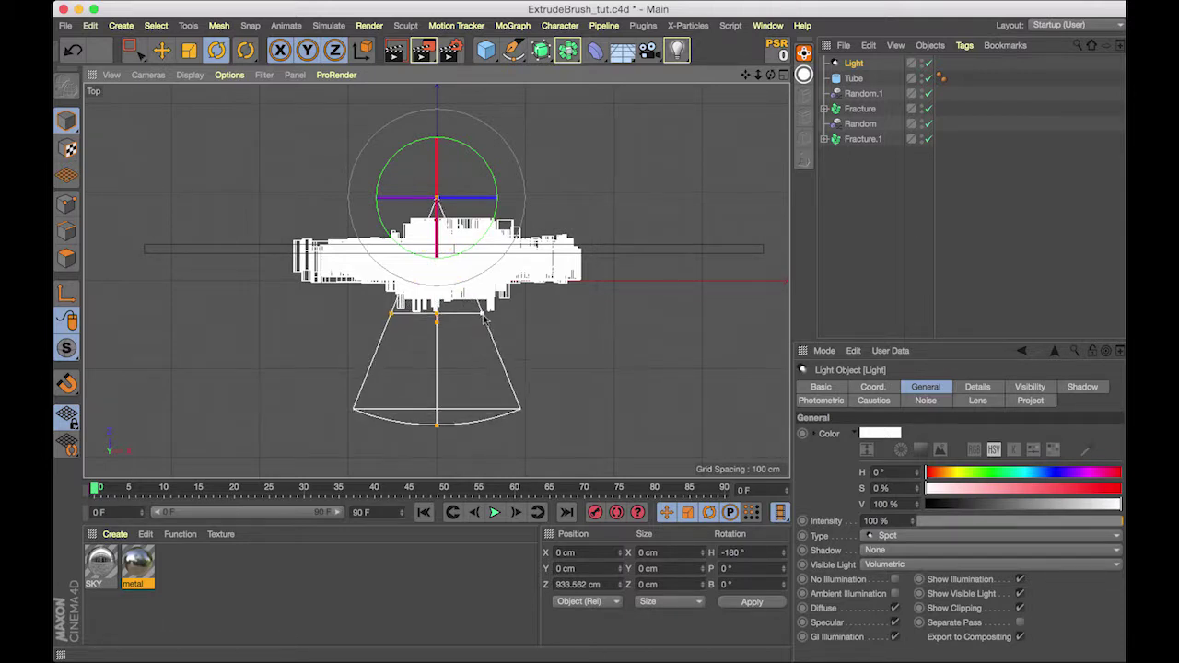
Render the Perspective view to check the volumetric light
{"action": "left_click", "coordinate": [783, 76]}
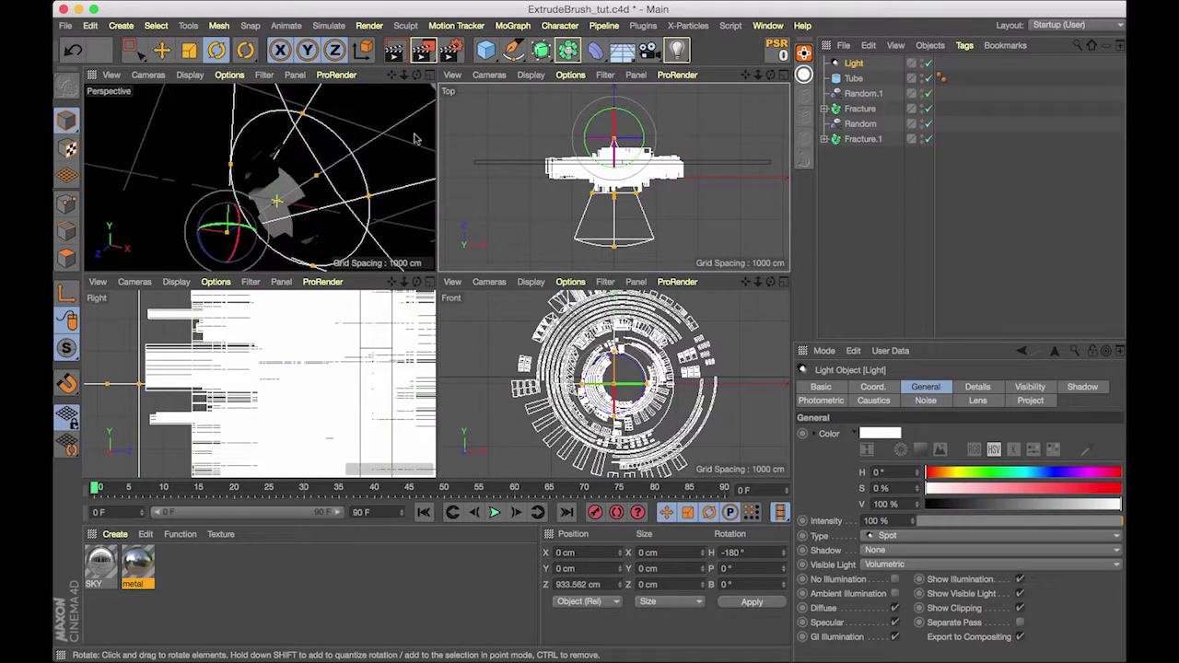
{"action": "left_click", "coordinate": [429, 75]}
{"action": "left_click", "coordinate": [394, 52]}
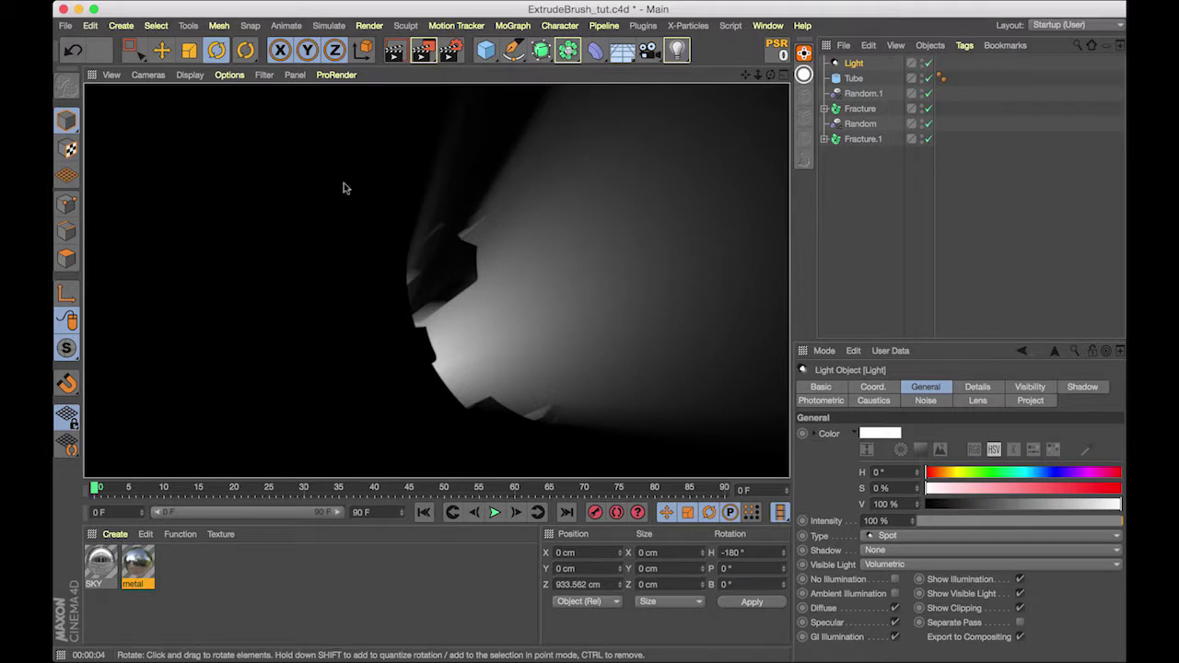
Apply the metal material to both Fracture objects and render the Perspective view
{"action": "left_click", "coordinate": [867, 212]}
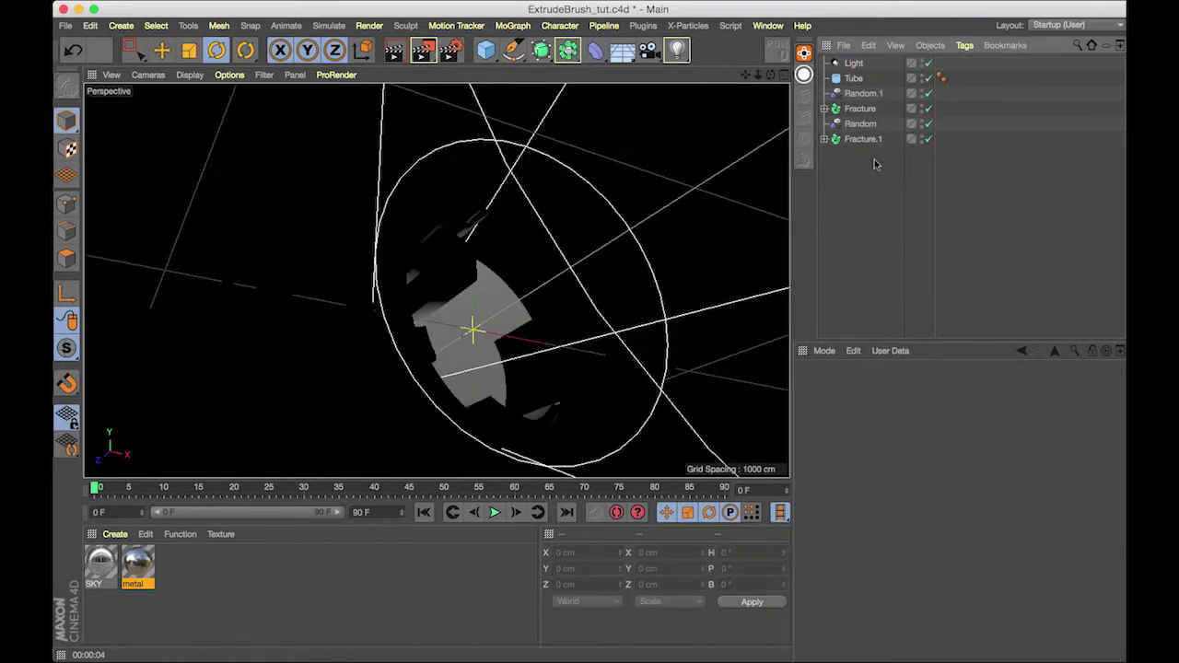
{"action": "mouse_move", "coordinate": [718, 661]}
{"action": "left_click_drag", "start_coordinate": [129, 574], "coordinate": [880, 143]}
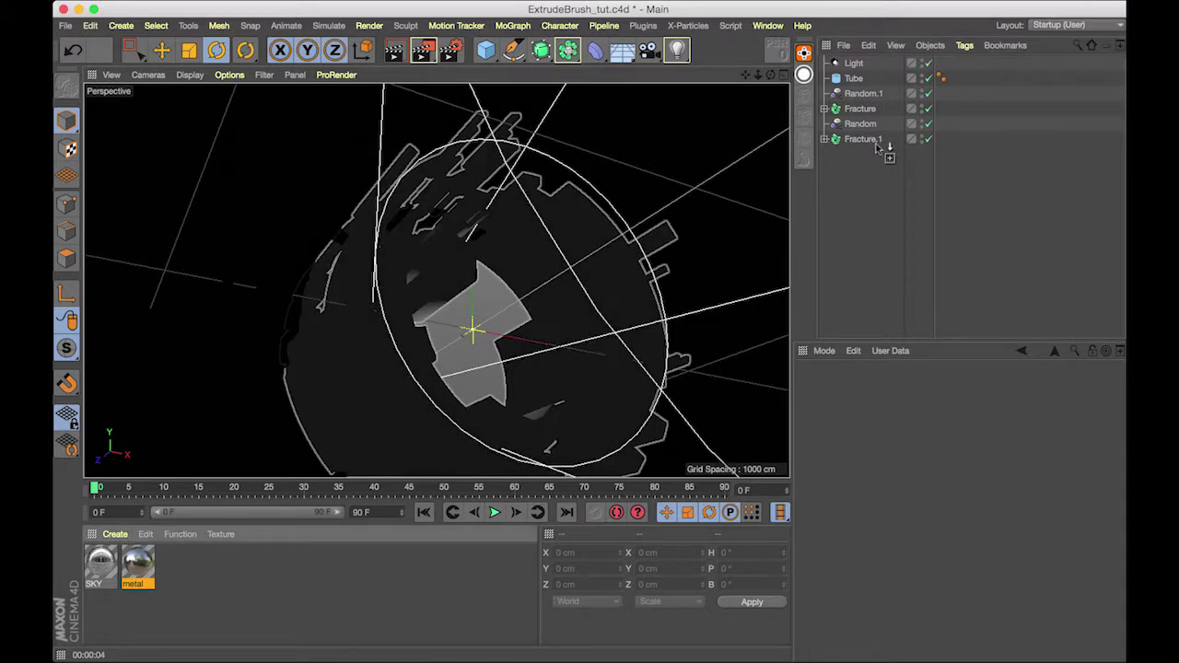
{"action": "left_click_drag", "start_coordinate": [134, 573], "coordinate": [855, 112]}
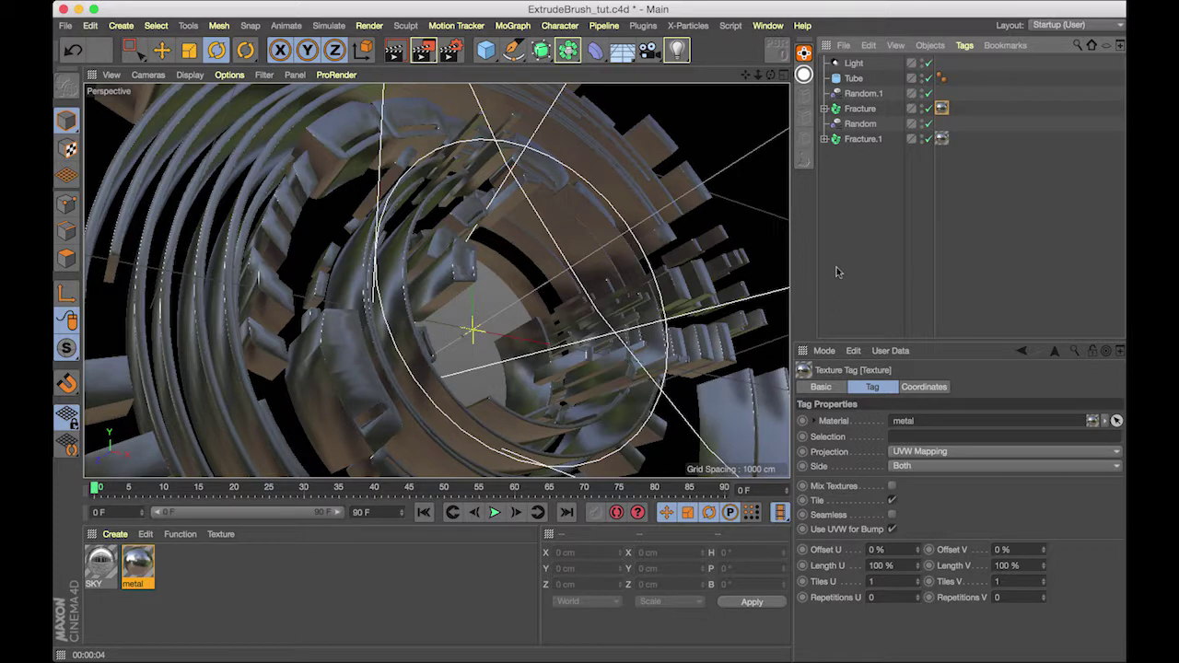
{"action": "left_click", "coordinate": [397, 53]}
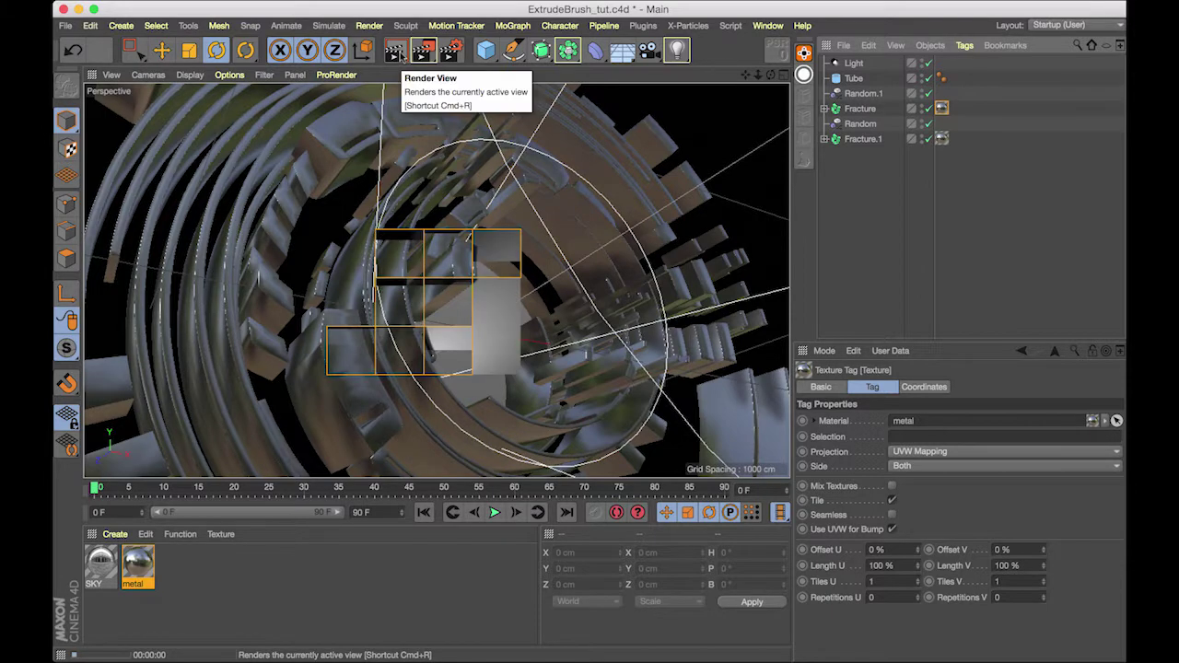
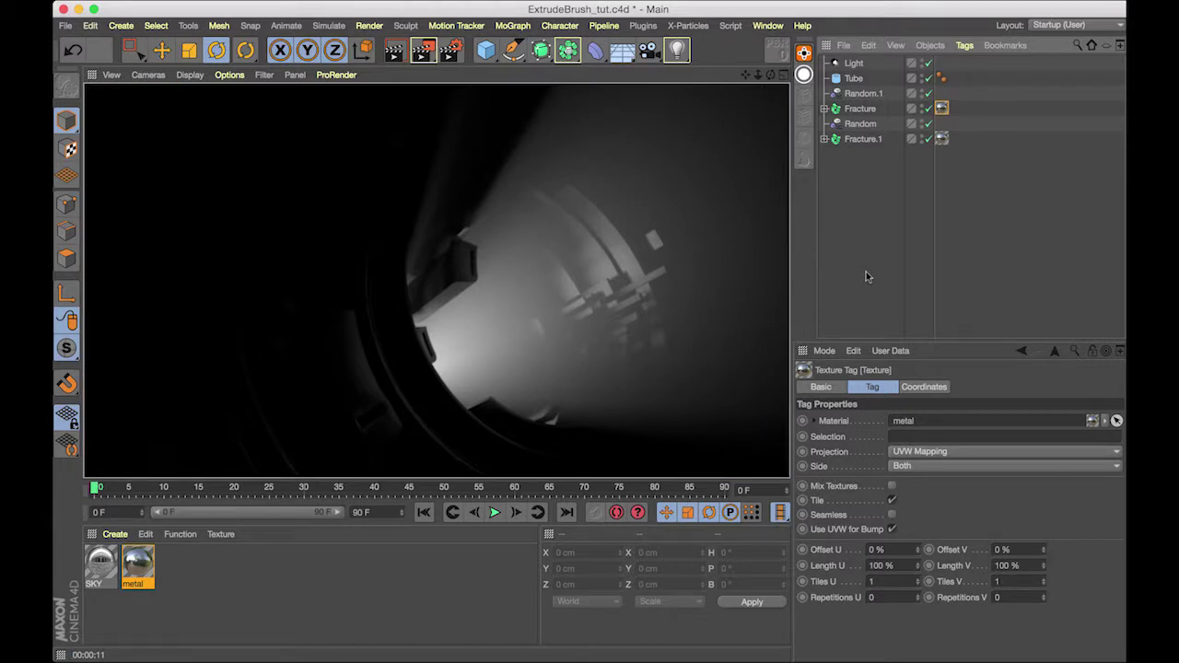
Set the spot light's shadow type to Shadow Maps (Soft)
{"action": "left_click", "coordinate": [846, 159]}
{"action": "left_click", "coordinate": [855, 65]}
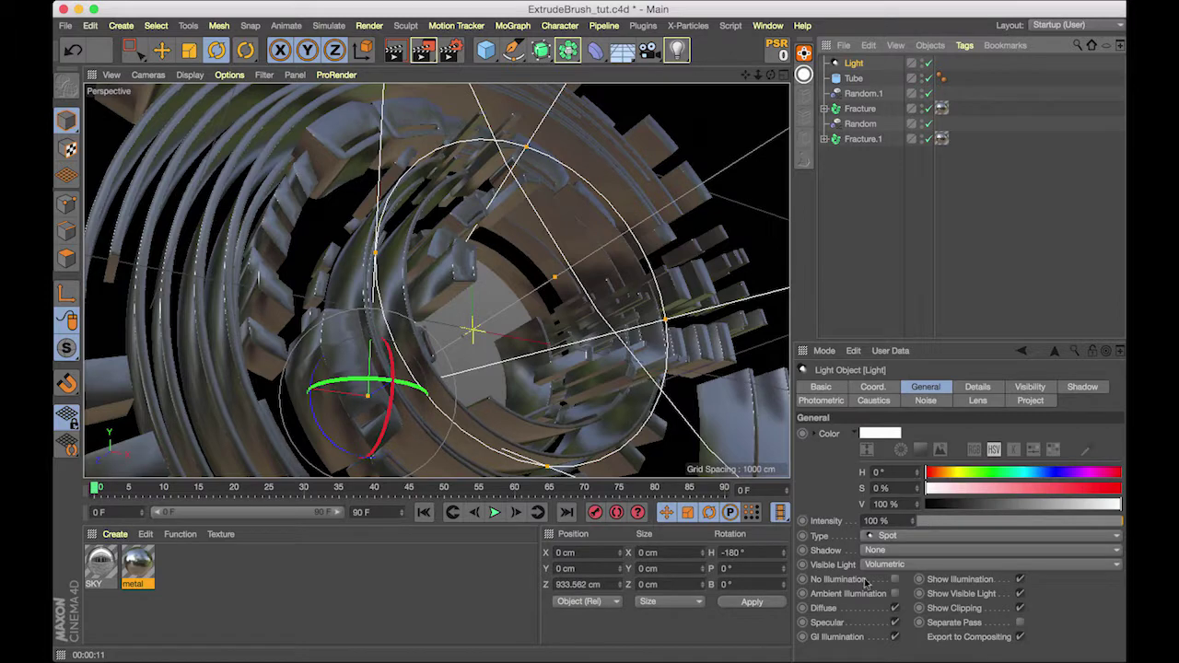
{"action": "left_click", "coordinate": [882, 553]}
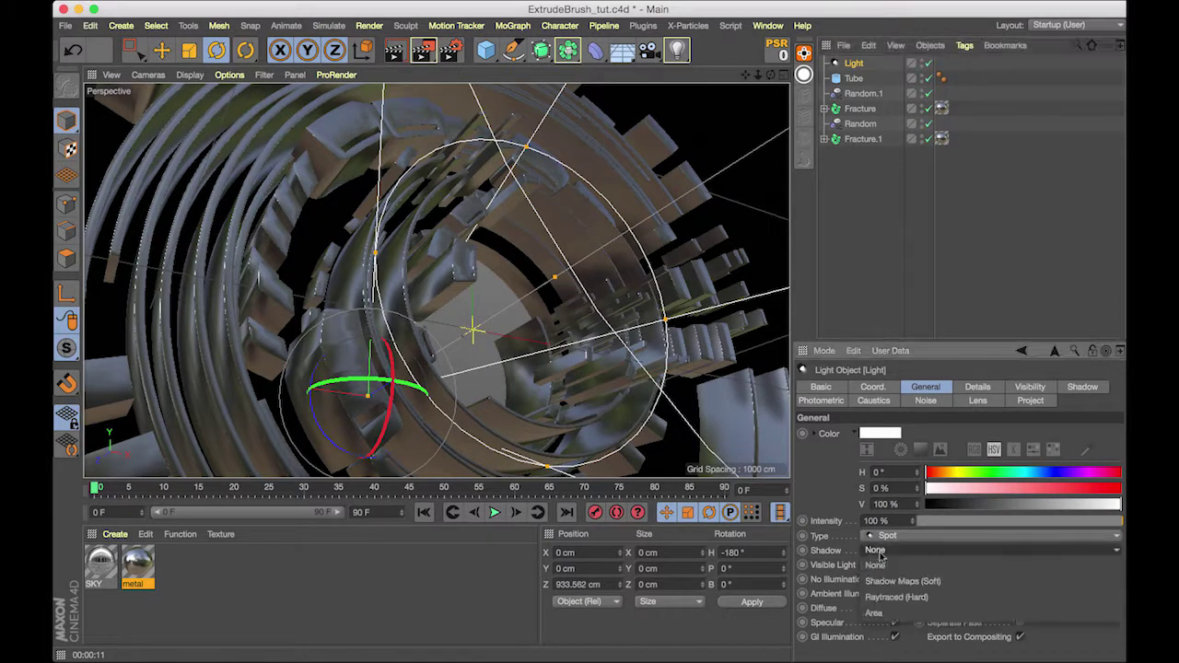
{"action": "left_click", "coordinate": [881, 580]}
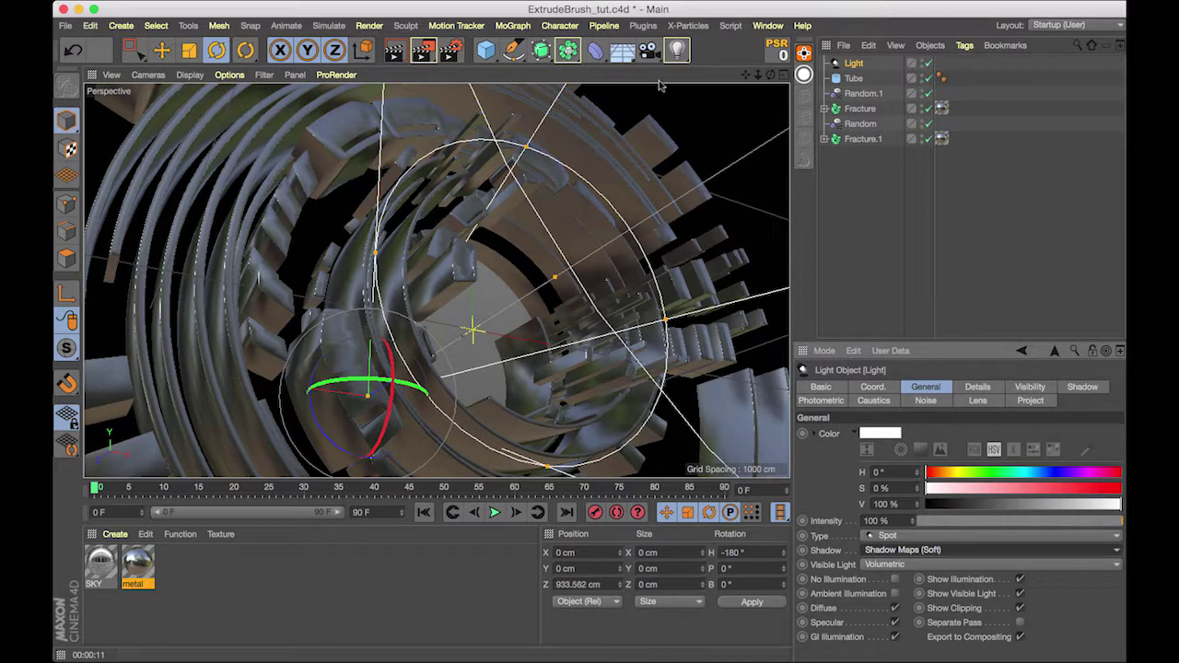
Add a Sky object and turn off its visibility in the editor
{"action": "left_click", "coordinate": [624, 51]}
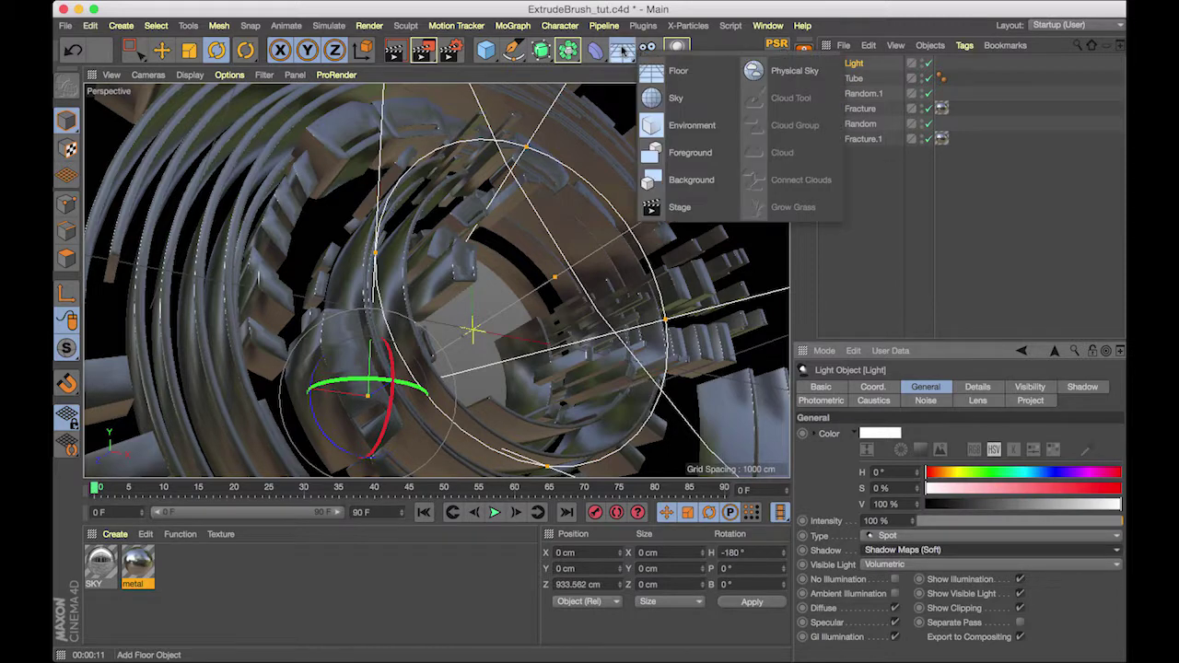
{"action": "left_click", "coordinate": [655, 98]}
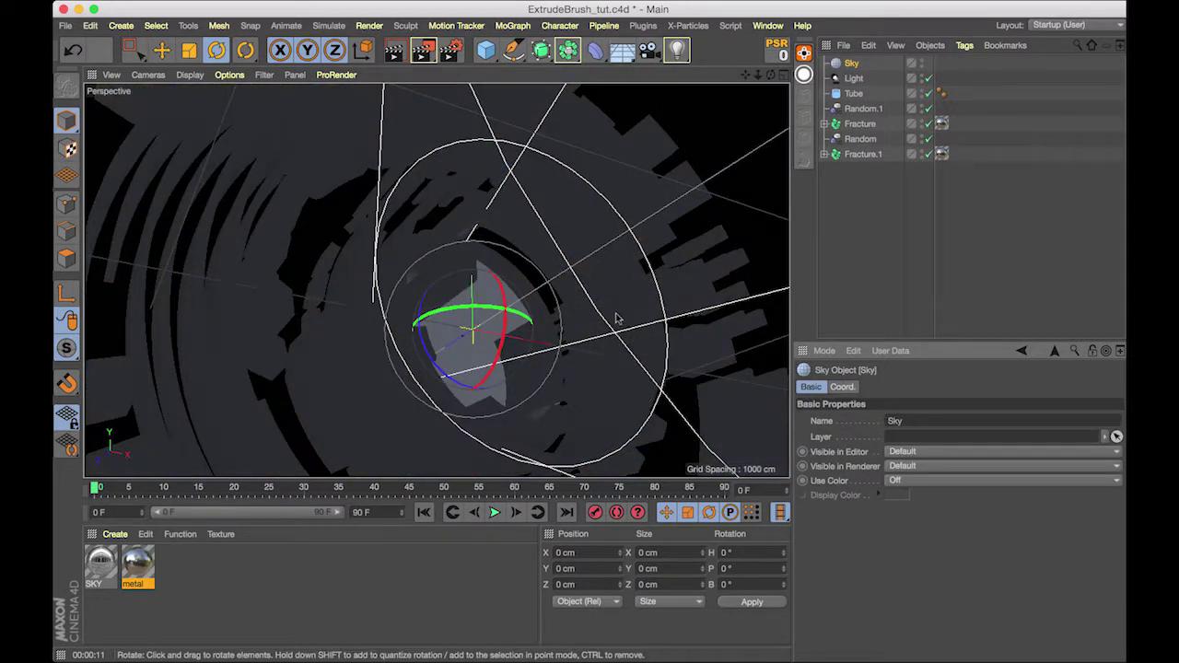
{"action": "left_click", "coordinate": [922, 61]}
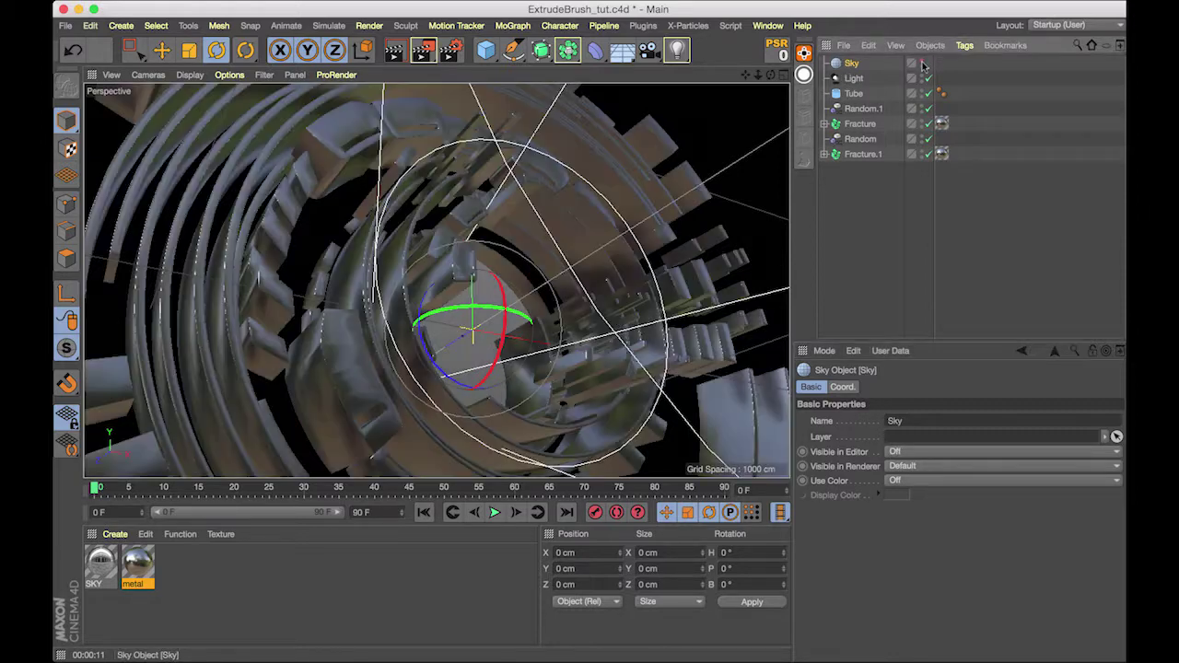
Add a Compositing tag to the Sky object and disable Cast Shadows and Receive Shadows
{"action": "right_click", "coordinate": [855, 67]}
{"action": "mouse_move", "coordinate": [886, 42]}
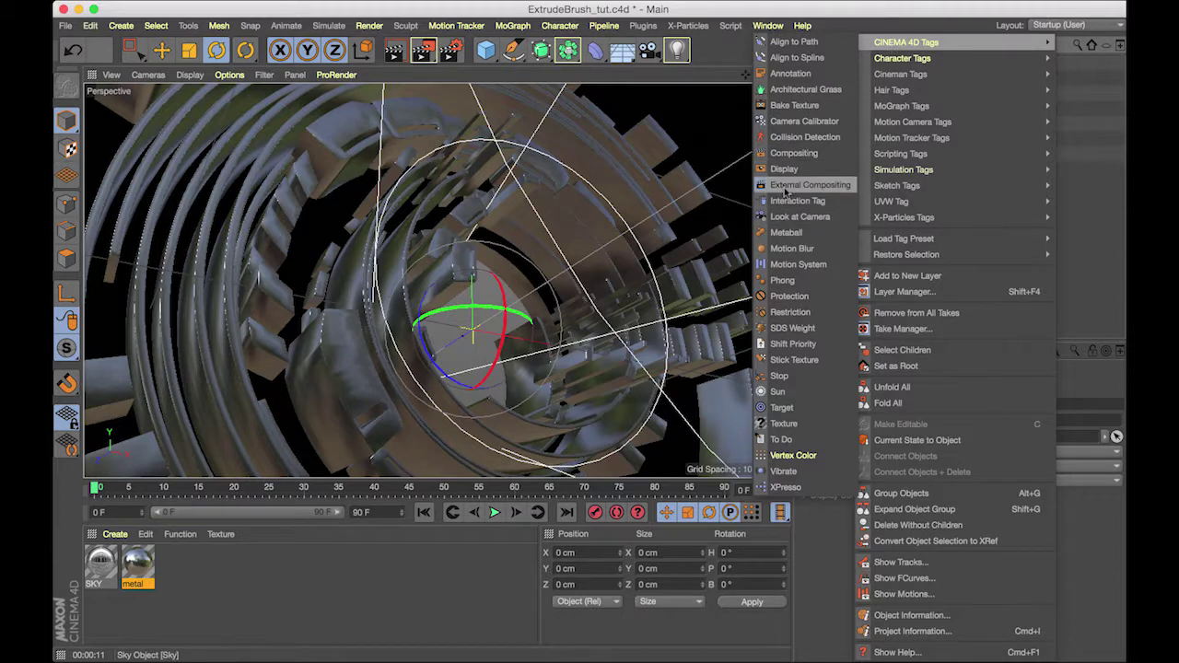
{"action": "left_click", "coordinate": [790, 153]}
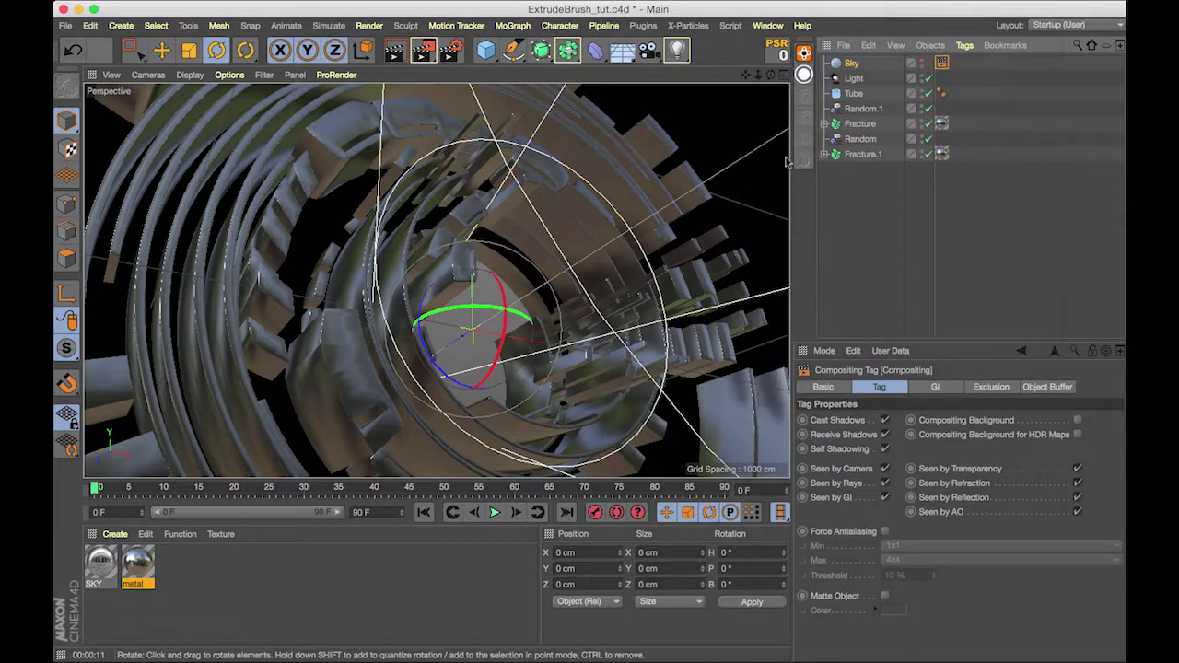
{"action": "left_click", "coordinate": [885, 421]}
{"action": "left_click", "coordinate": [885, 435]}
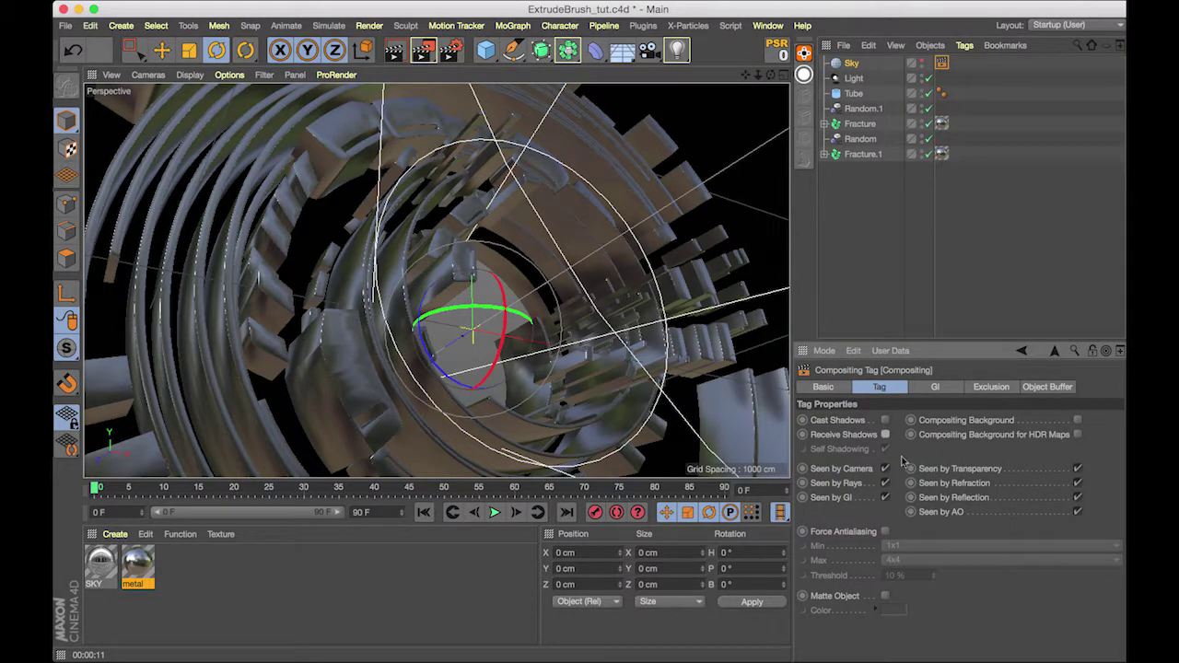
Disable Seen by Camera, GI, Refraction, Transparency and AO in the sky's Compositing tag
{"action": "left_click", "coordinate": [885, 469]}
{"action": "left_click", "coordinate": [885, 497]}
{"action": "left_click", "coordinate": [1077, 482]}
{"action": "left_click", "coordinate": [1077, 468]}
{"action": "left_click", "coordinate": [1076, 512]}
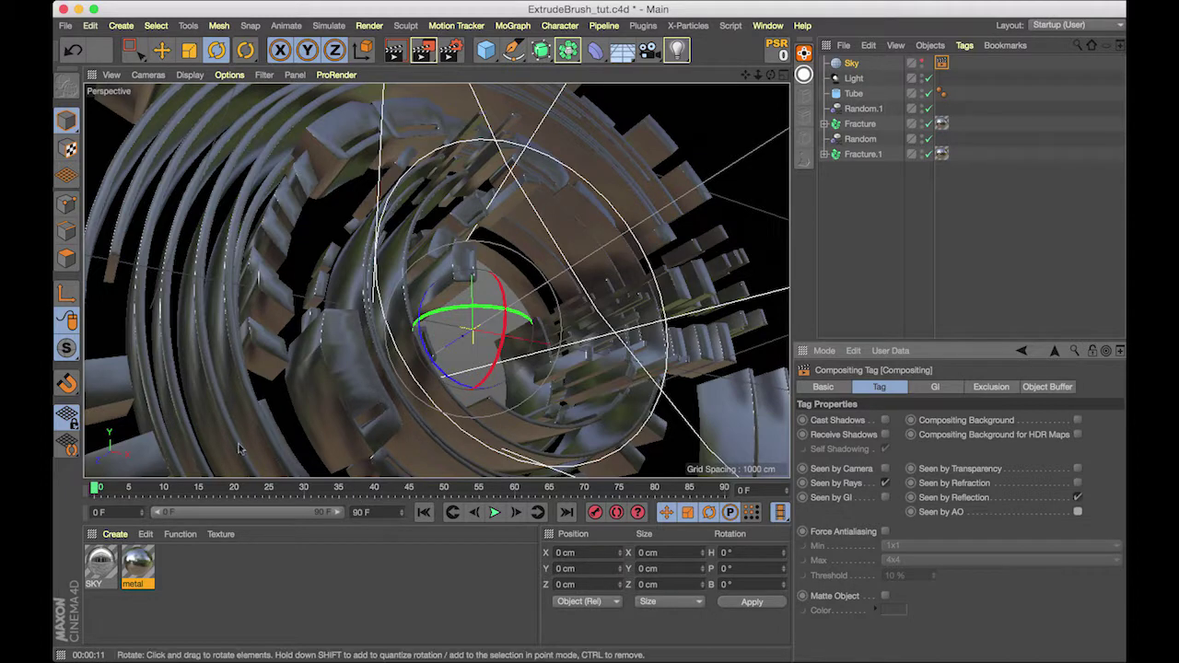
Apply the SKY material to the Sky object and render the Perspective view
{"action": "left_click_drag", "start_coordinate": [101, 563], "coordinate": [849, 65]}
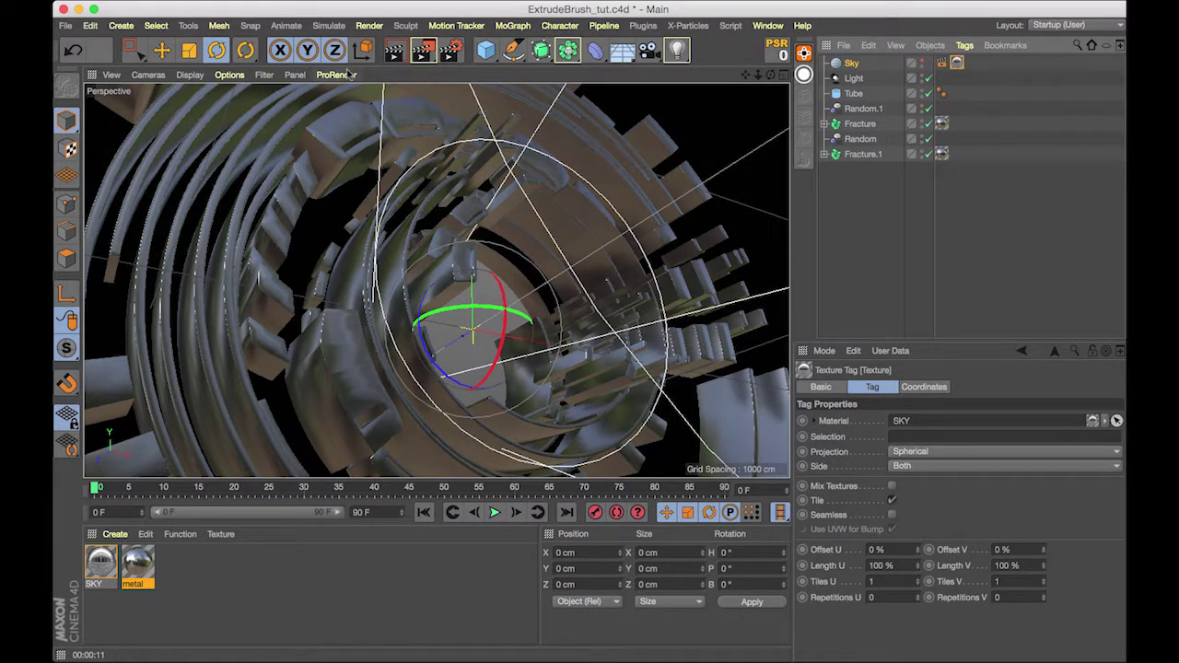
{"action": "left_click", "coordinate": [395, 56]}
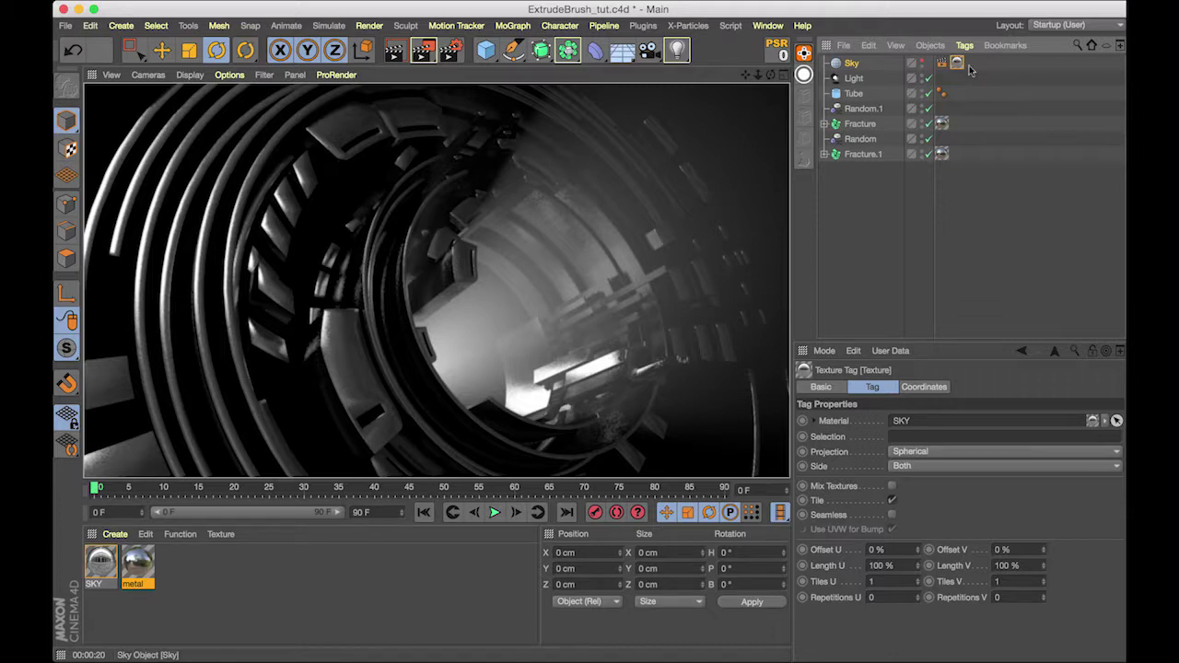
Tint the Light object pale cyan with a hue of 191° and a saturation of 28%
{"action": "left_click", "coordinate": [852, 80]}
{"action": "left_click", "coordinate": [1028, 475]}
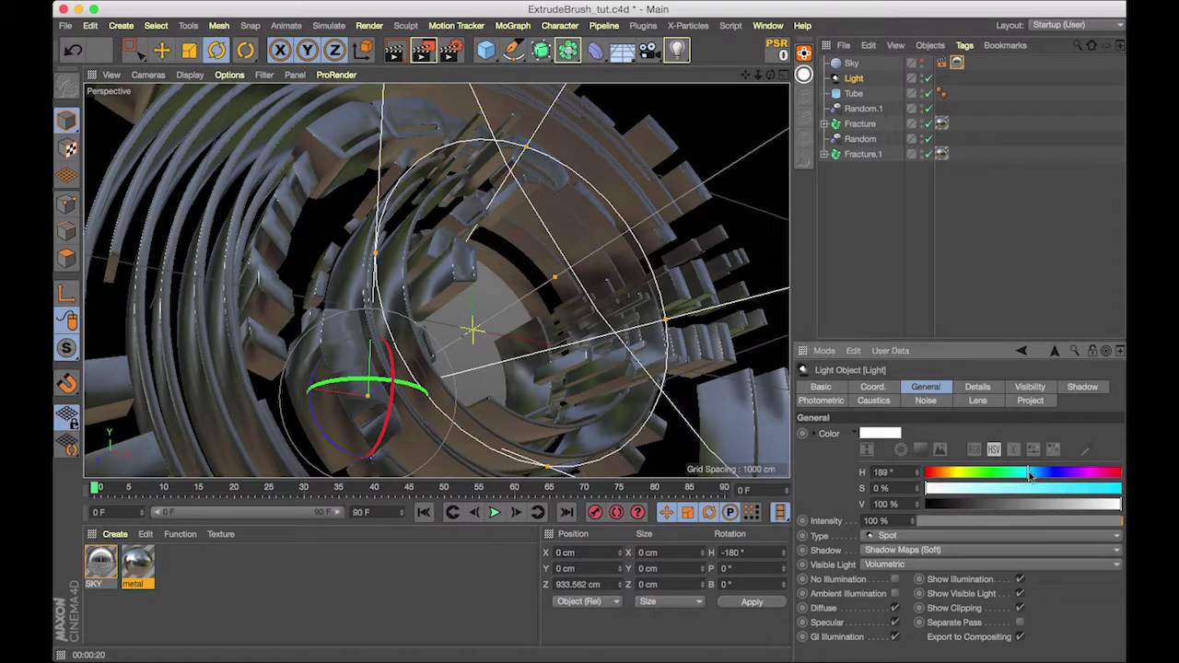
{"action": "left_click", "coordinate": [1007, 489]}
{"action": "left_click", "coordinate": [979, 489]}
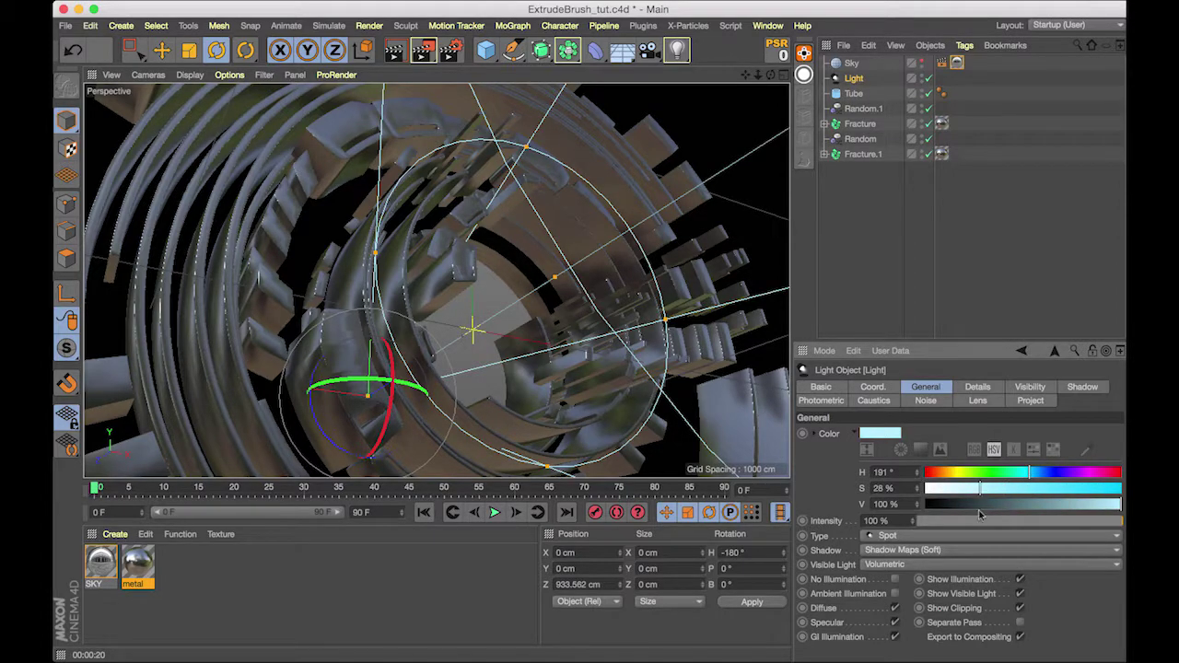
Set the light's intensity to 150% and render the Perspective view
{"action": "left_click", "coordinate": [887, 390]}
{"action": "left_click_drag", "start_coordinate": [891, 520], "coordinate": [830, 519]}
{"action": "type", "text": "150"}
{"action": "key", "text": "Return"}
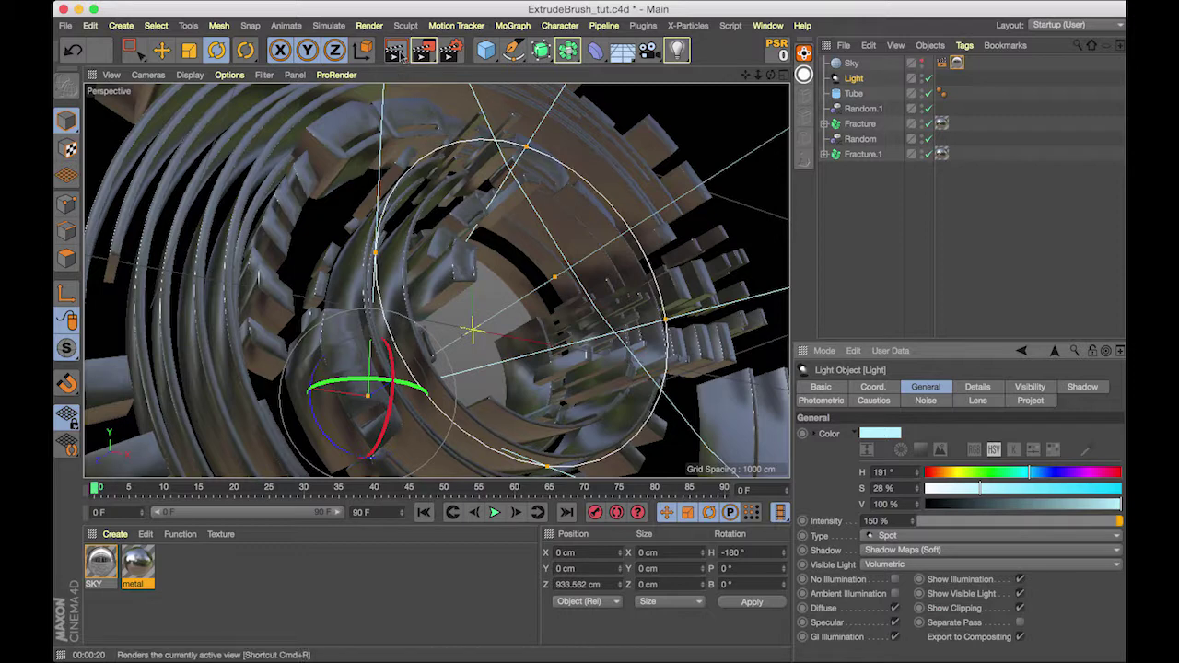
{"action": "left_click", "coordinate": [393, 50]}
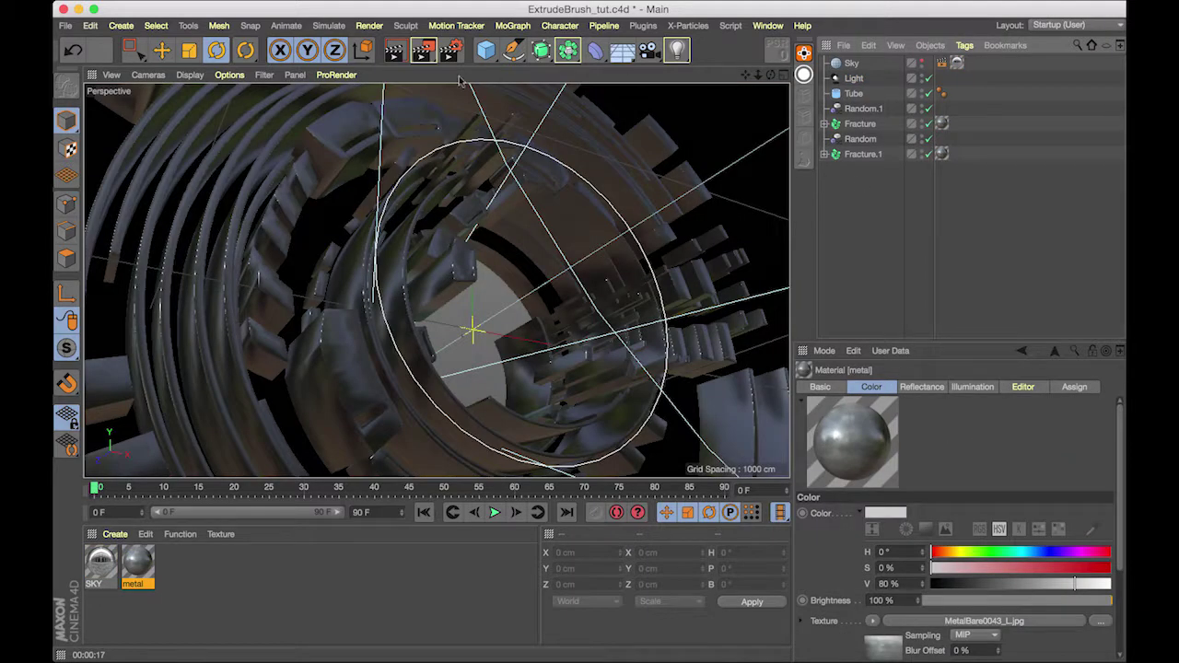
Set the output frame range in the render settings to Current Frame
{"action": "left_click", "coordinate": [451, 50]}
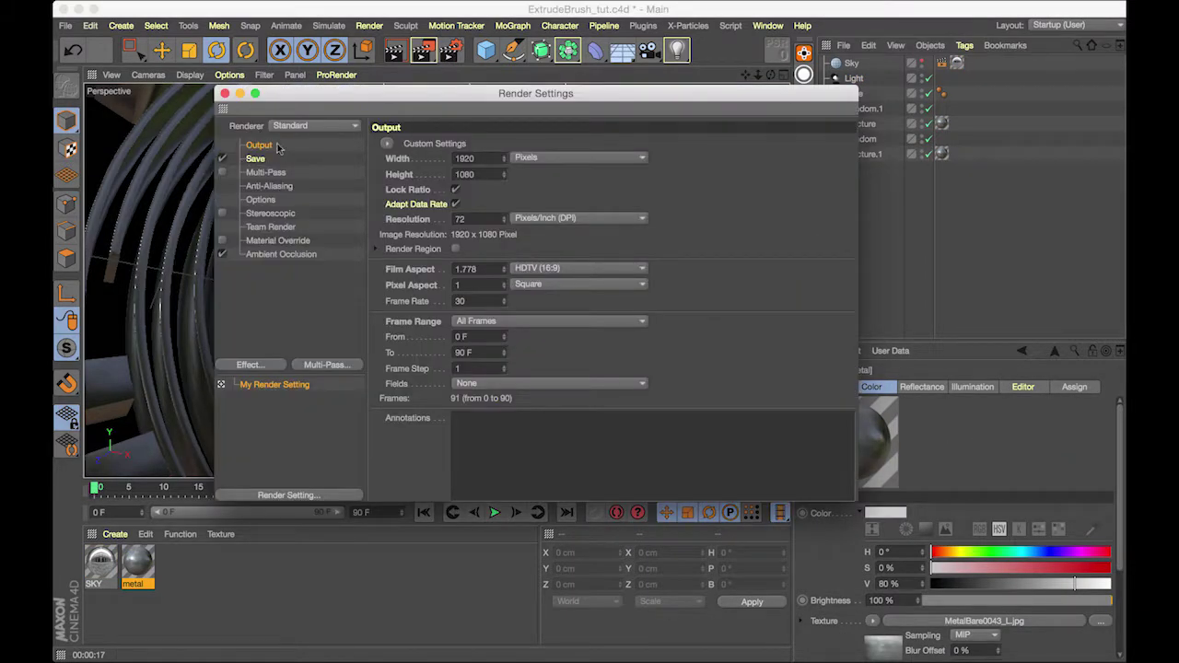
{"action": "left_click", "coordinate": [493, 324]}
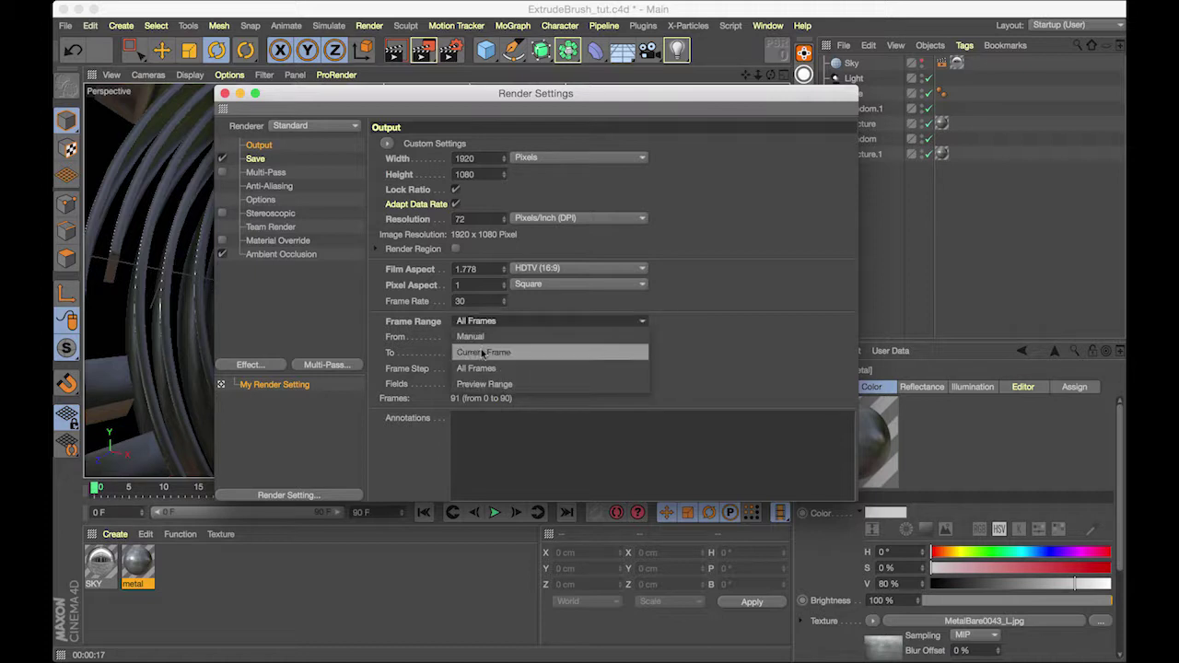
{"action": "left_click", "coordinate": [487, 352]}
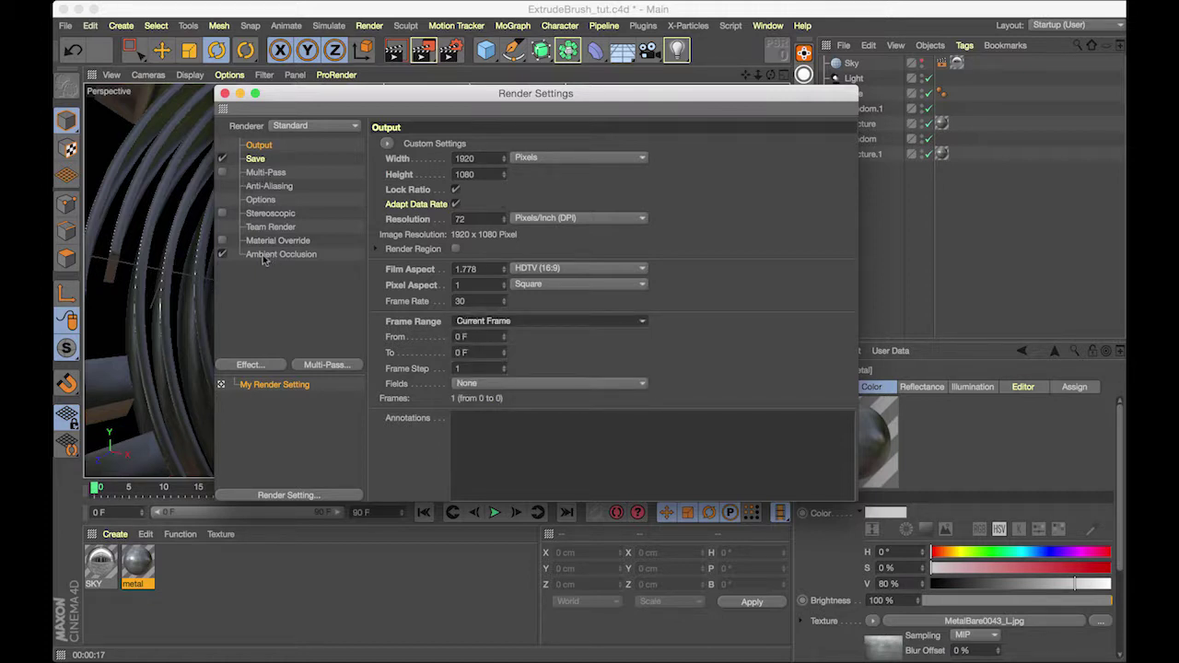
Set the anti-aliasing filter to Cubic (Still Image) and look through the minimum level options
{"action": "left_click", "coordinate": [268, 187]}
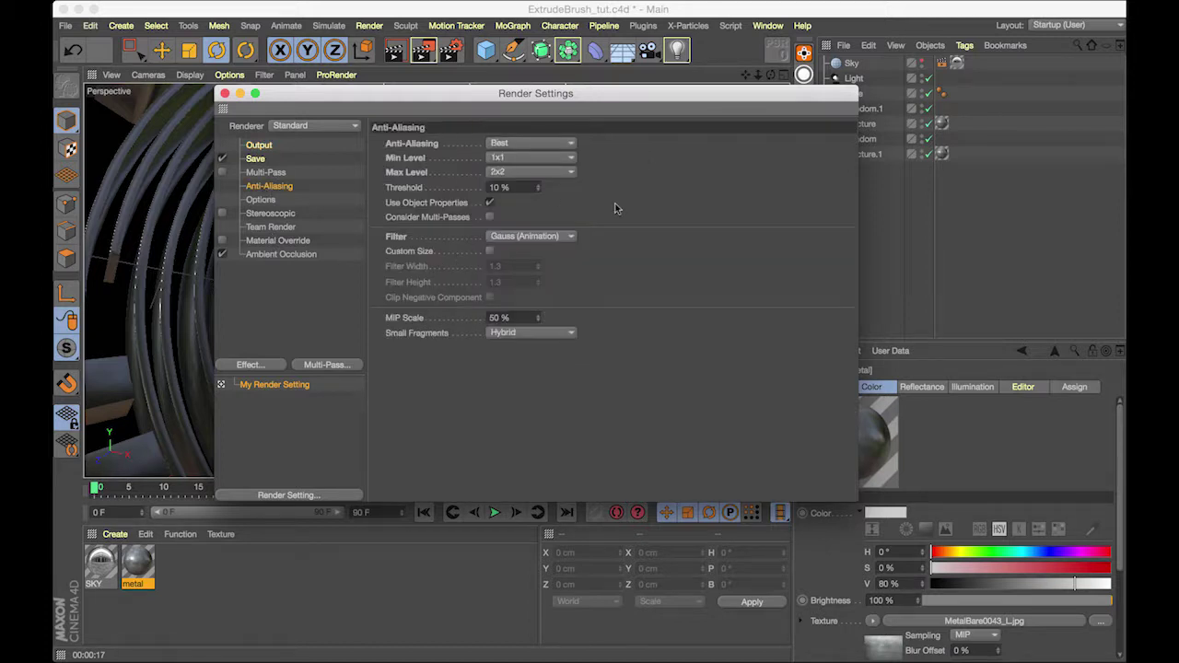
{"action": "left_click", "coordinate": [563, 235]}
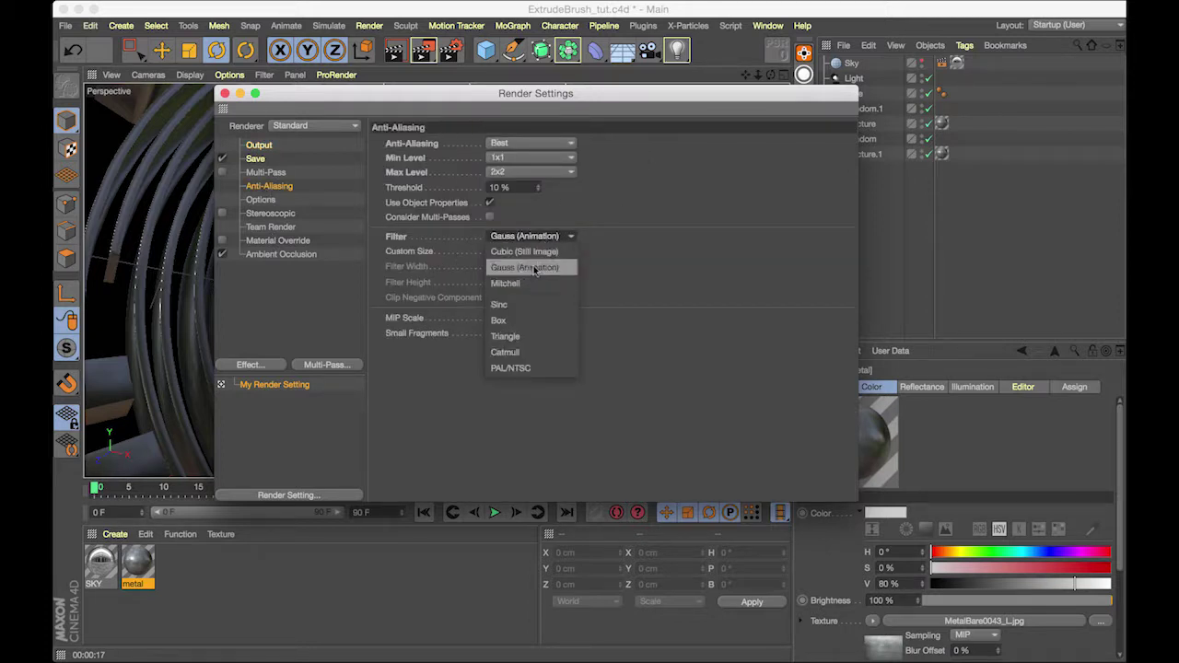
{"action": "left_click", "coordinate": [525, 251]}
{"action": "left_click", "coordinate": [514, 159]}
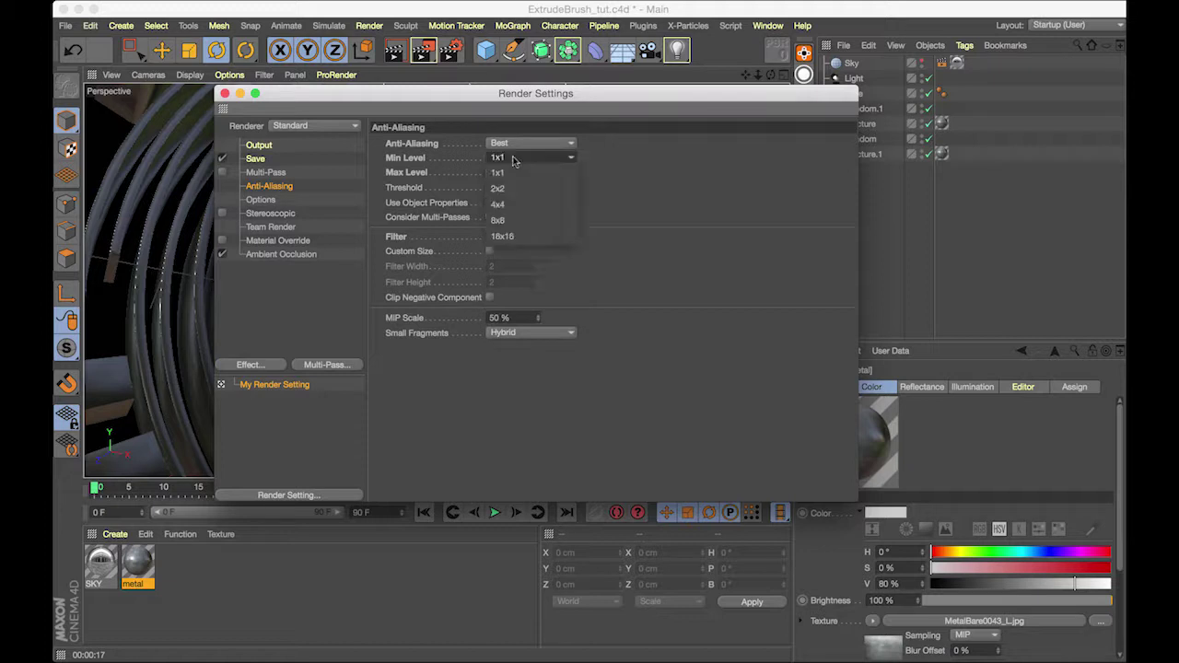
{"action": "left_click", "coordinate": [505, 189]}
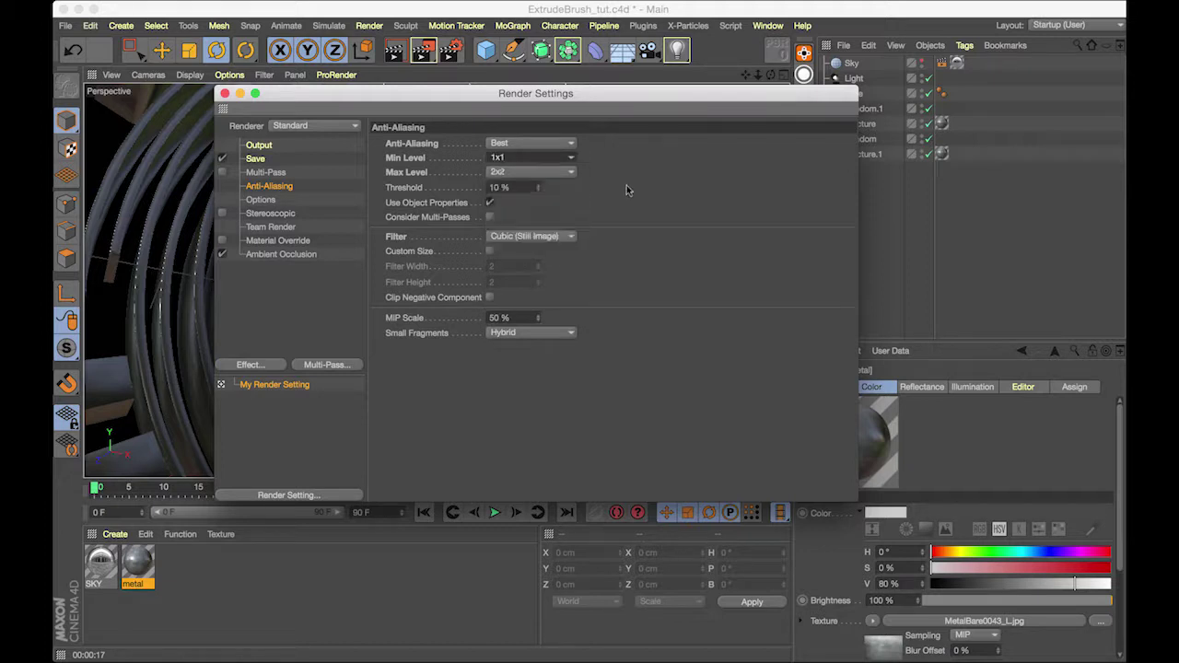
Set the format of the saved render image to JPG
{"action": "left_click", "coordinate": [261, 161]}
{"action": "left_click", "coordinate": [521, 189]}
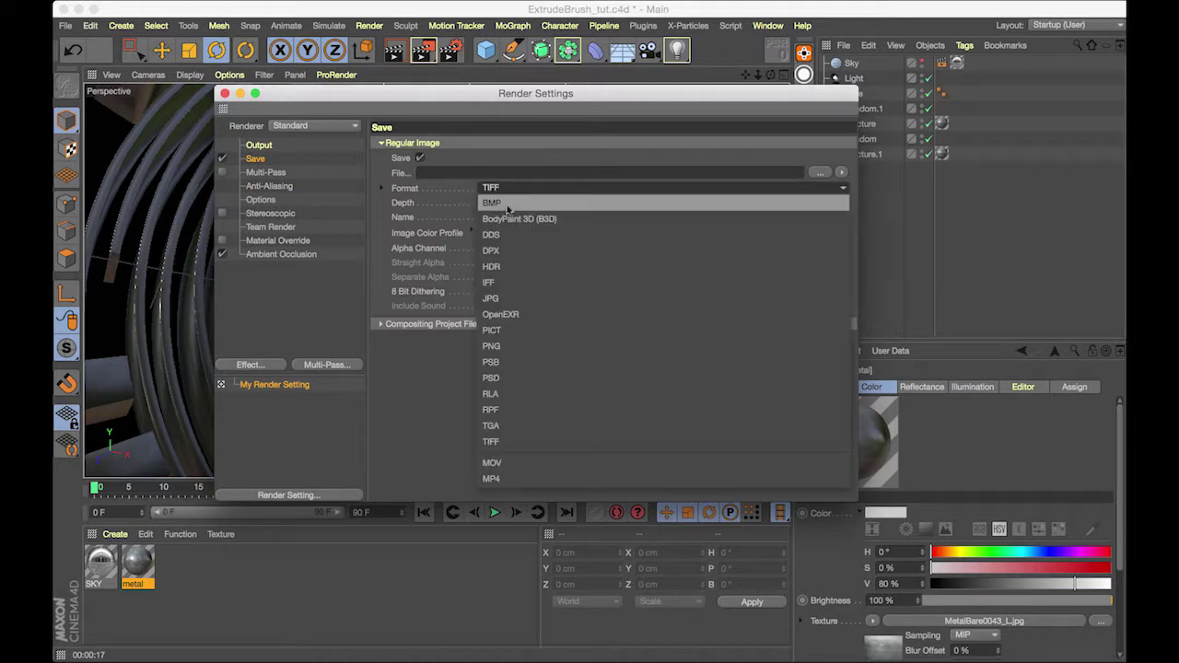
{"action": "left_click", "coordinate": [503, 297]}
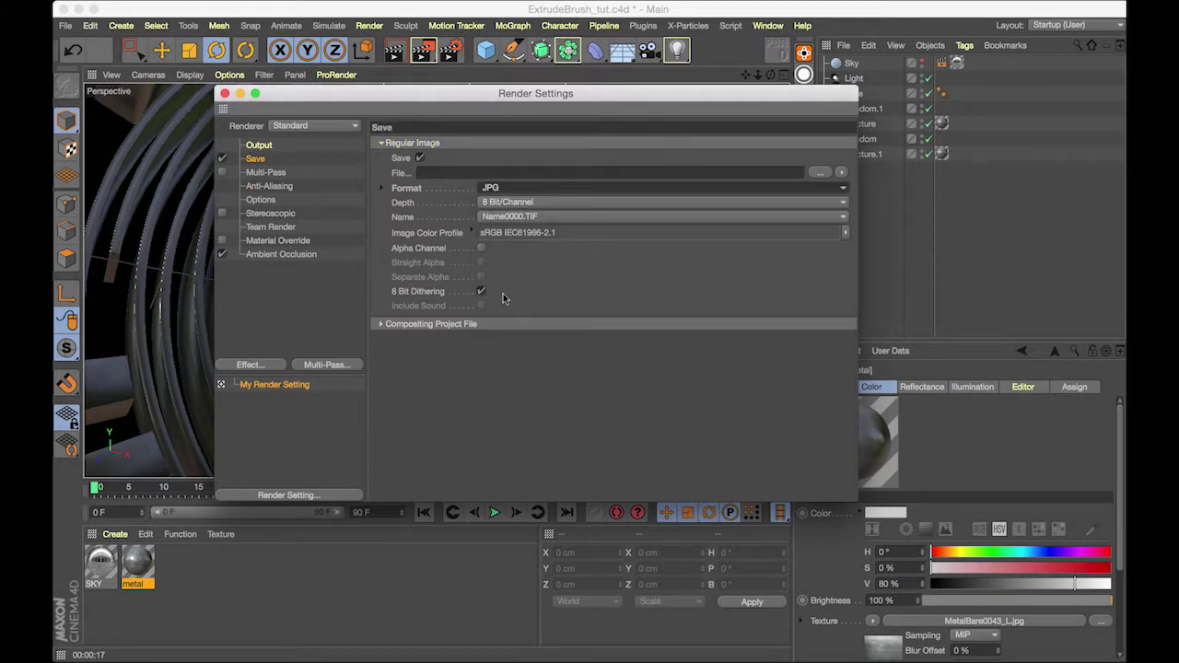
Choose the save location for the render and create a _renders folder inside Desktop > ExtrudeBrush_tutorial > ExtrudeBrush
{"action": "left_click", "coordinate": [821, 173]}
{"action": "left_click", "coordinate": [108, 171]}
{"action": "left_click", "coordinate": [230, 129]}
{"action": "left_click", "coordinate": [431, 129]}
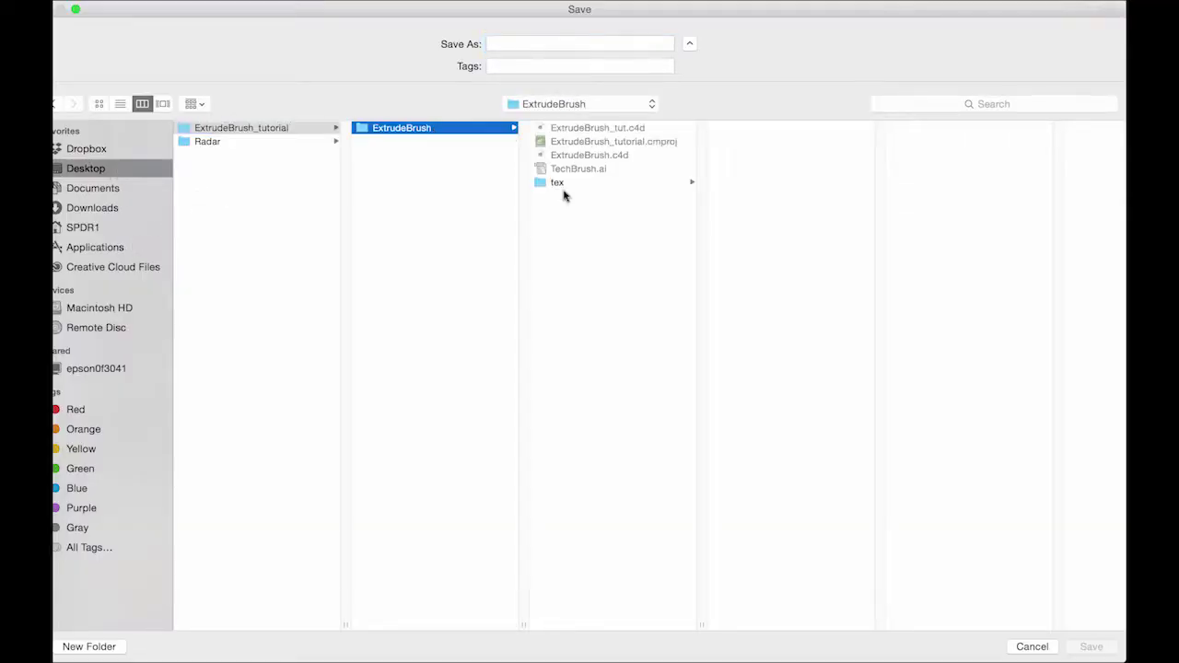
{"action": "left_click", "coordinate": [90, 646]}
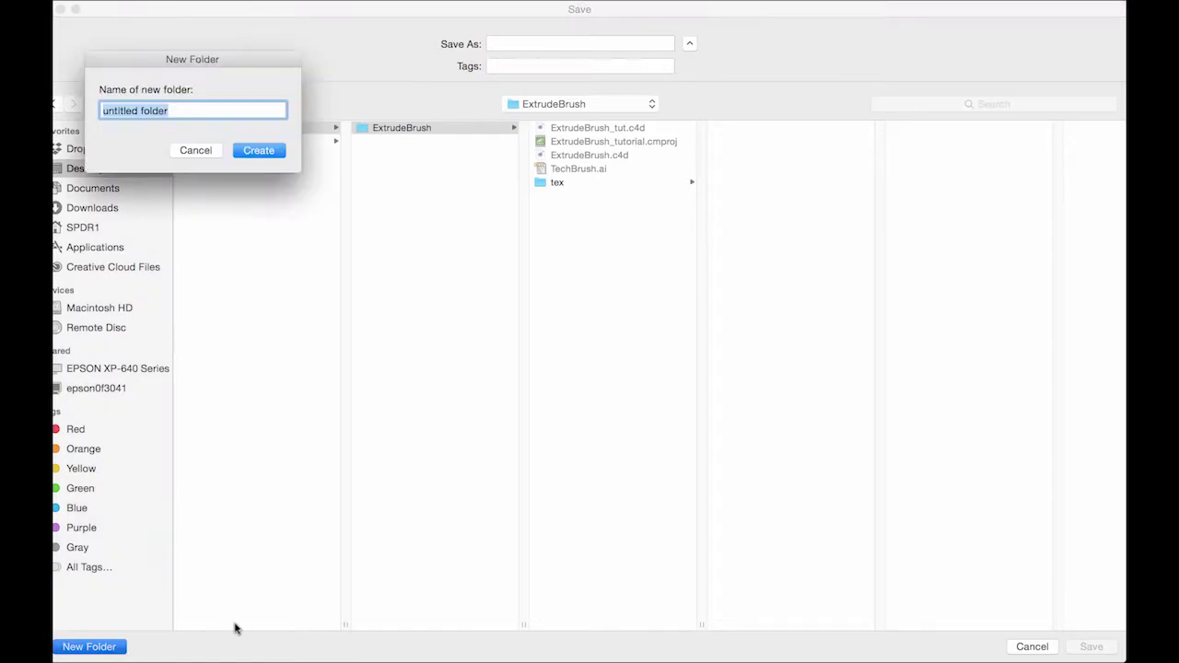
{"action": "key", "text": "BackSpace"}
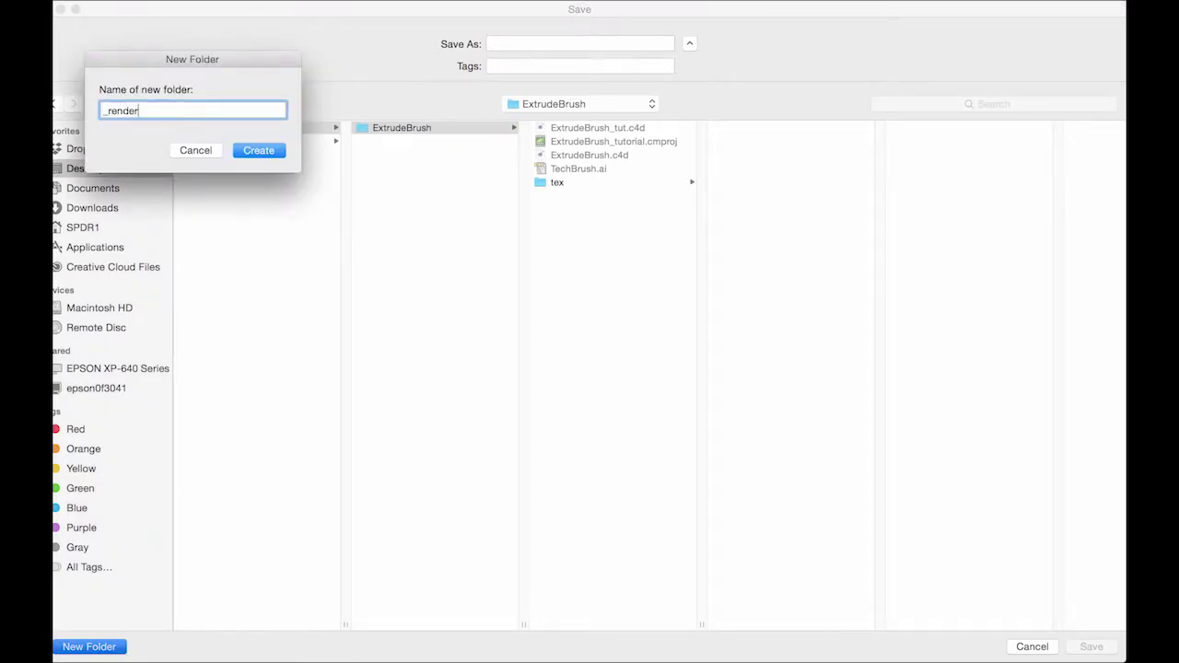
{"action": "type", "text": "_renders"}
{"action": "left_click", "coordinate": [259, 150]}
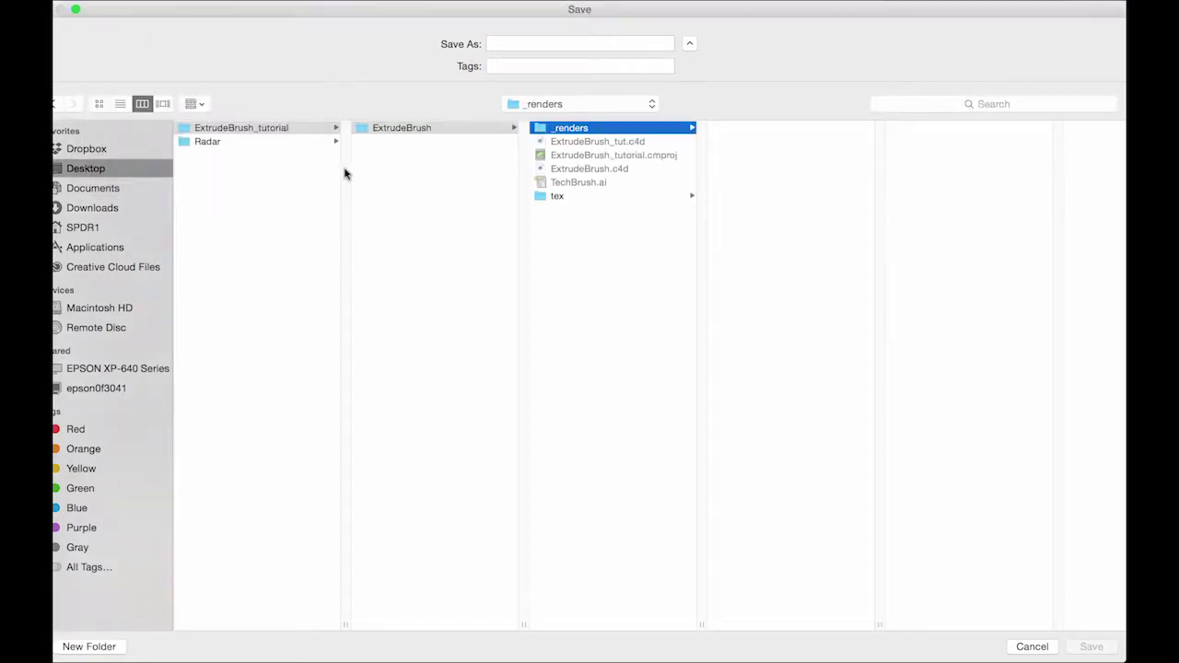
Name the render output file HUD and save it in the _renders folder
{"action": "left_click", "coordinate": [511, 42]}
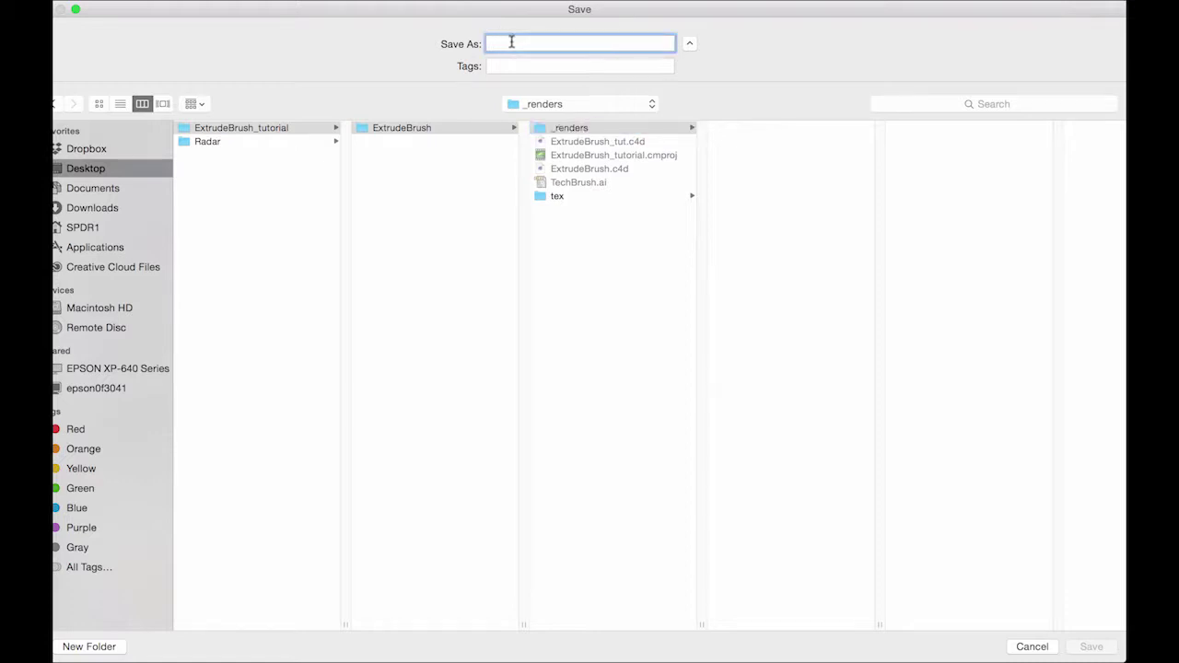
{"action": "type", "text": "HUD"}
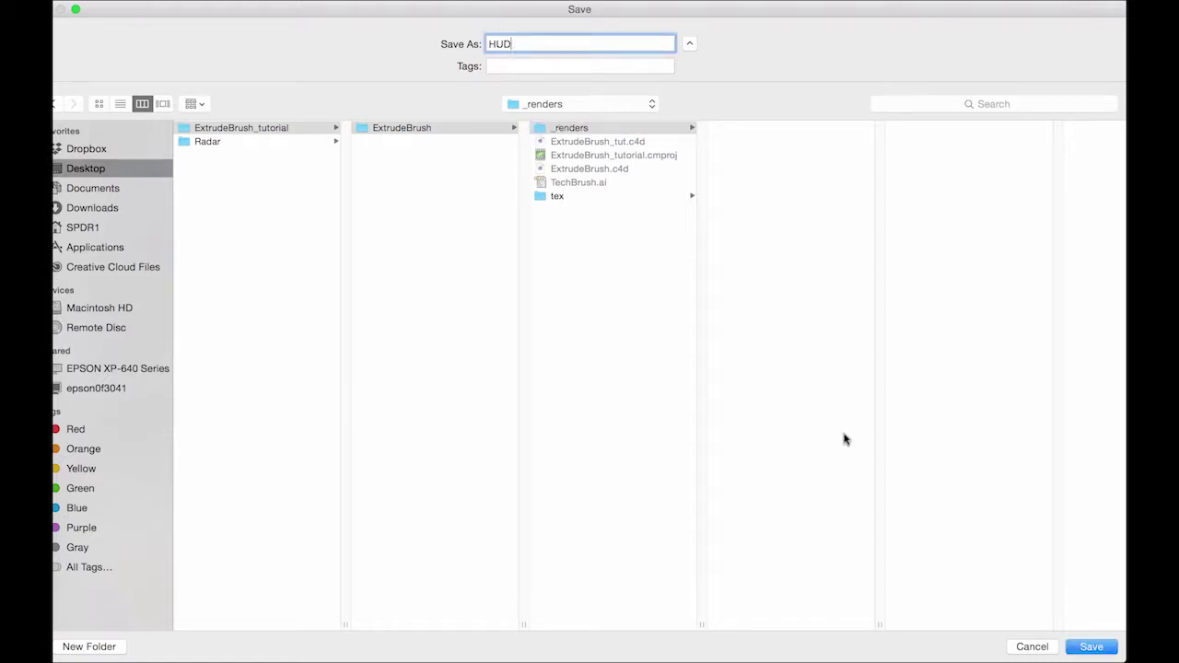
{"action": "left_click", "coordinate": [1096, 646]}
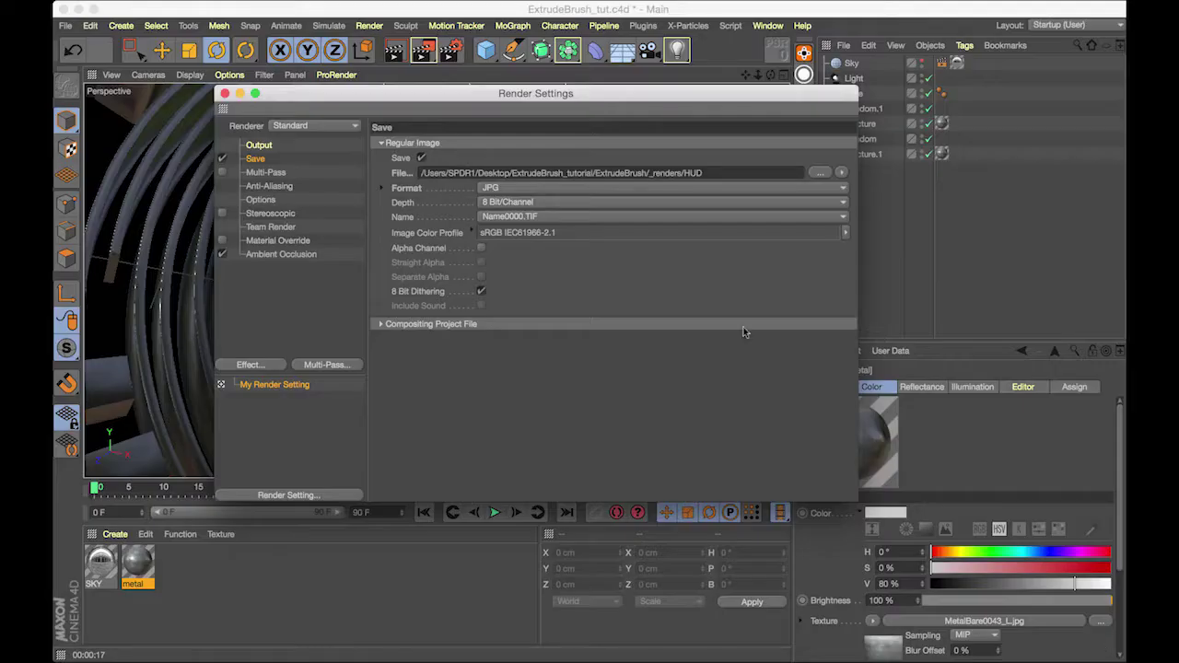
Close the render settings, render the current frame to the Picture Viewer and reposition its window
{"action": "left_click", "coordinate": [224, 93]}
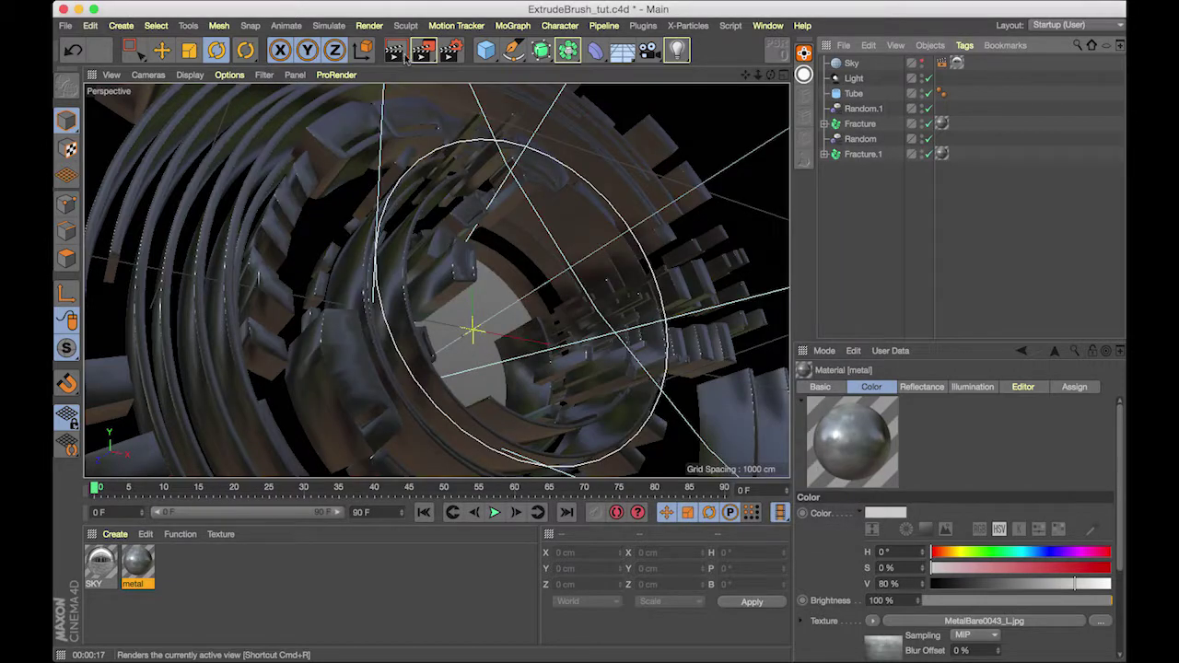
{"action": "left_click", "coordinate": [421, 50]}
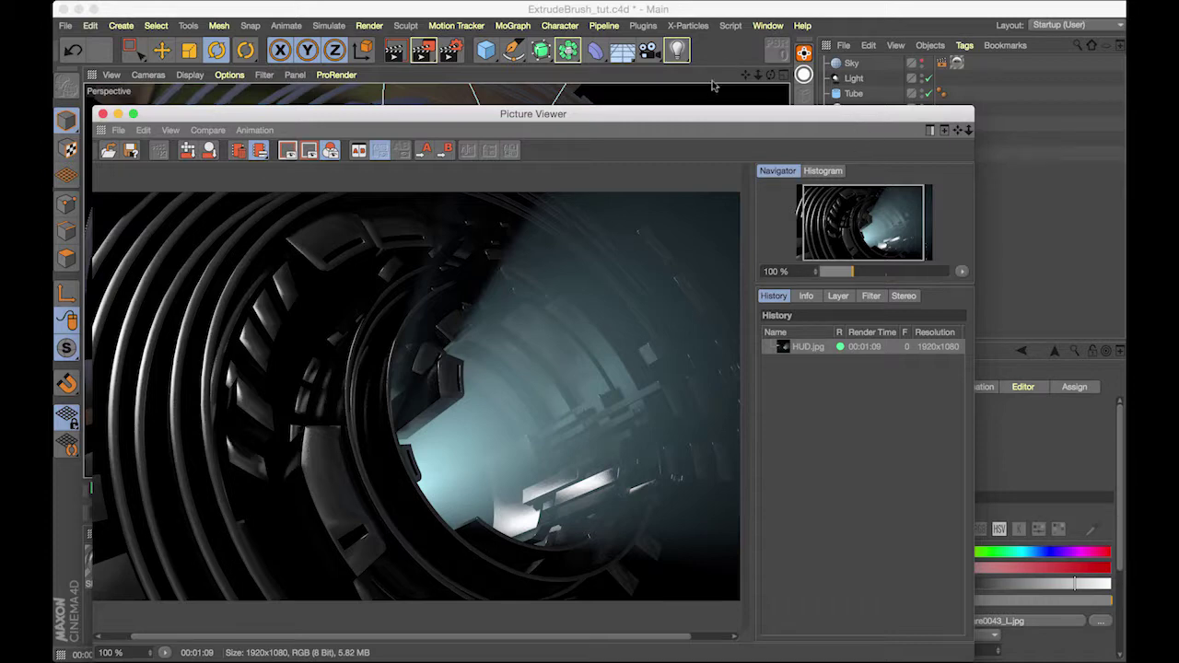
{"action": "left_click_drag", "start_coordinate": [697, 114], "coordinate": [740, 35]}
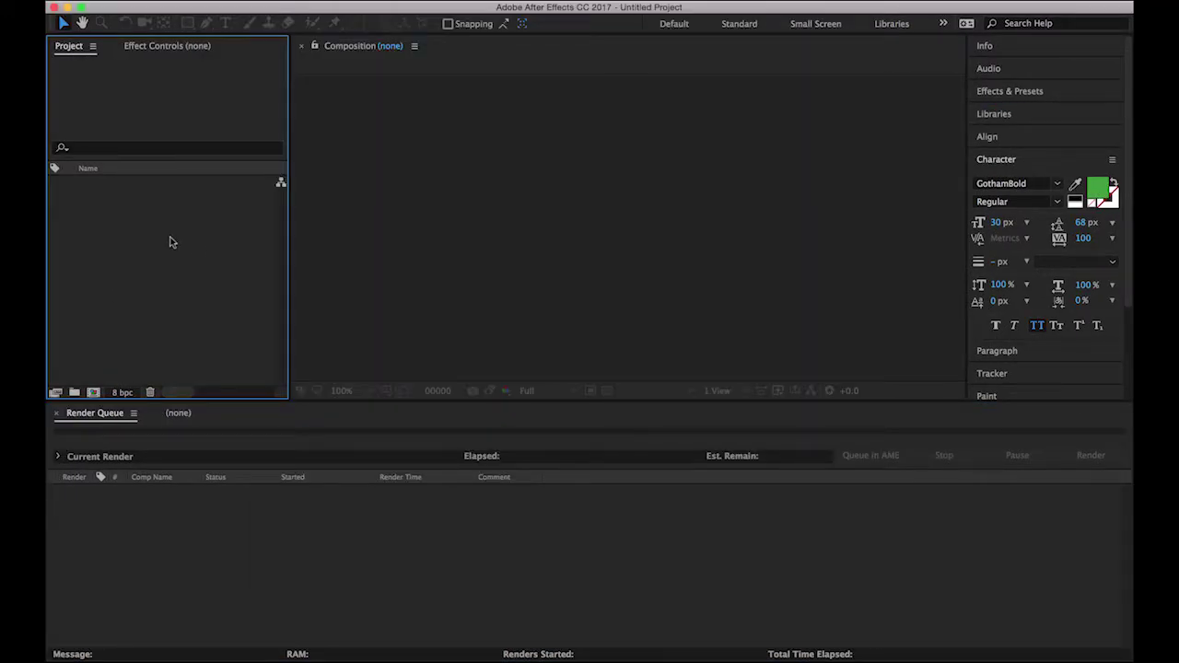
Switch to After Effects and import HUD.jpg from the _renders folder in ExtrudeBrush_tutorial/ExtrudeBrush
{"action": "double_click", "coordinate": [172, 240]}
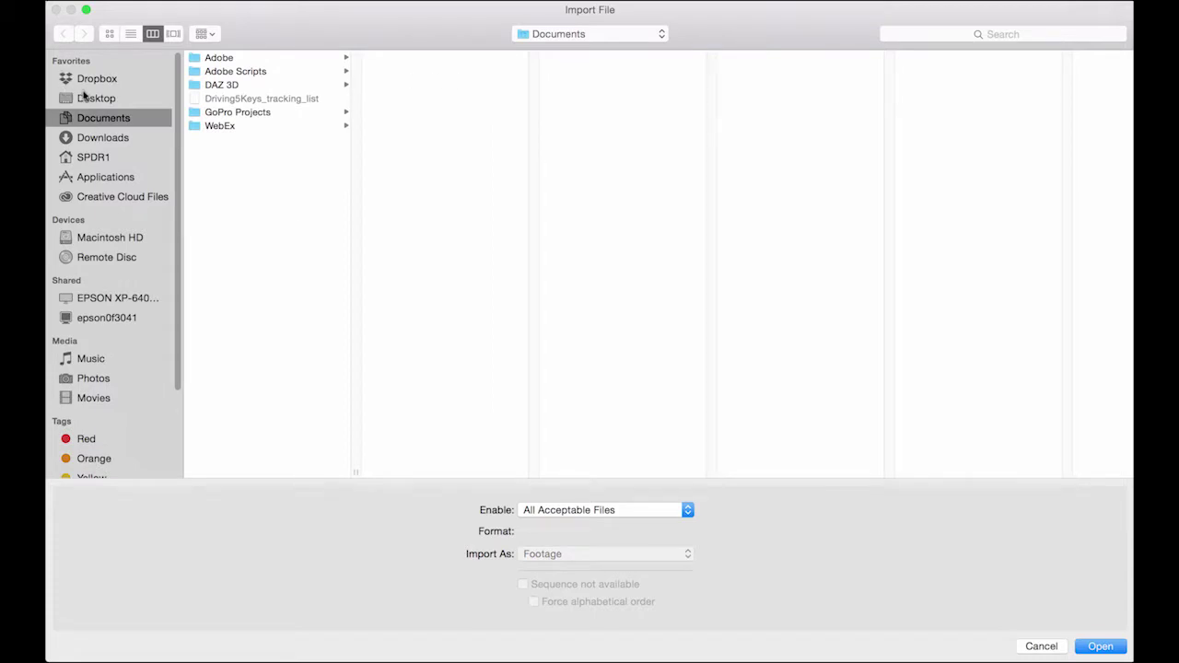
{"action": "left_click", "coordinate": [108, 98]}
{"action": "left_click", "coordinate": [292, 57]}
{"action": "left_click", "coordinate": [445, 58]}
{"action": "left_click", "coordinate": [580, 58]}
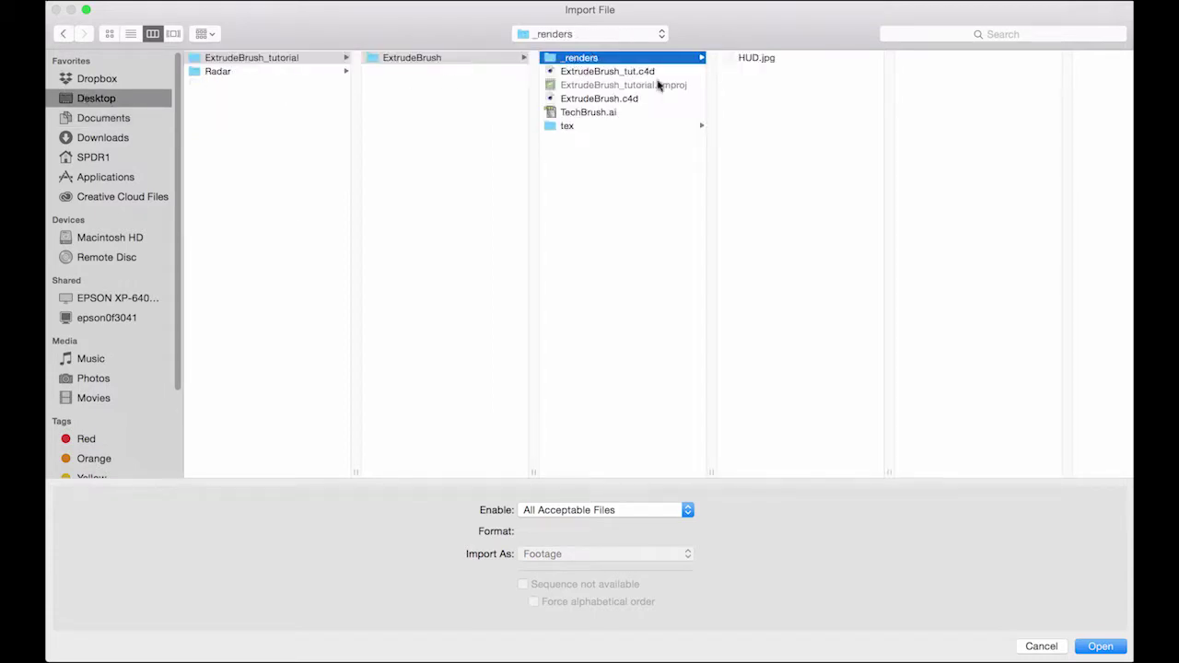
{"action": "left_click", "coordinate": [755, 57]}
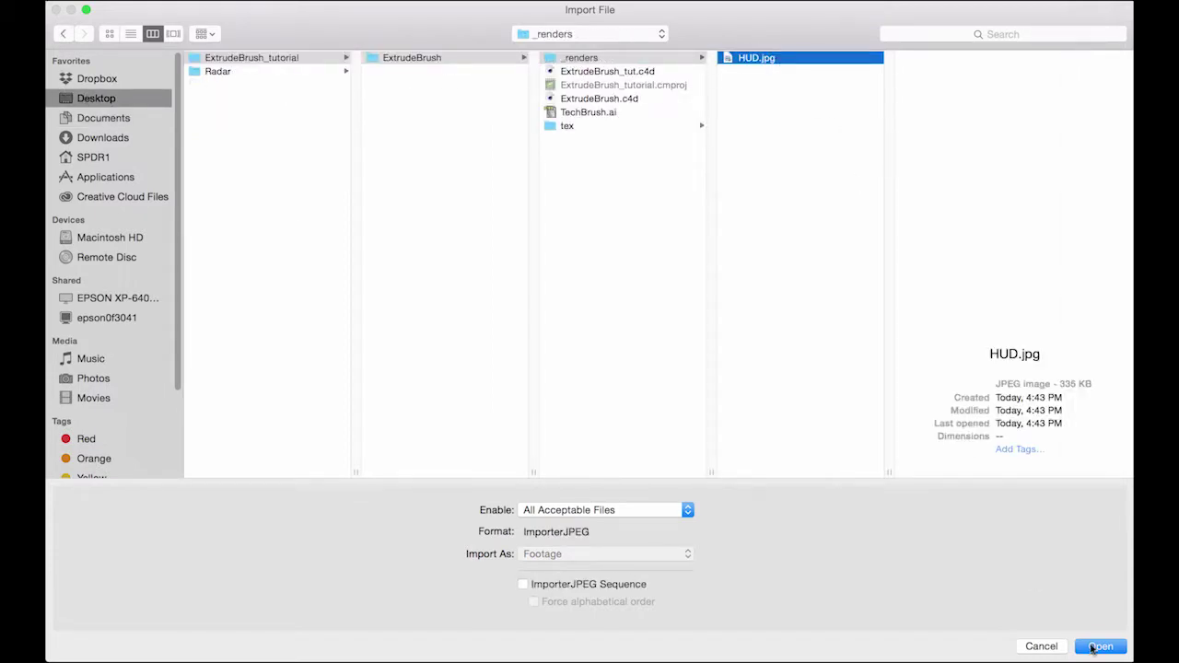
{"action": "left_click", "coordinate": [1101, 645]}
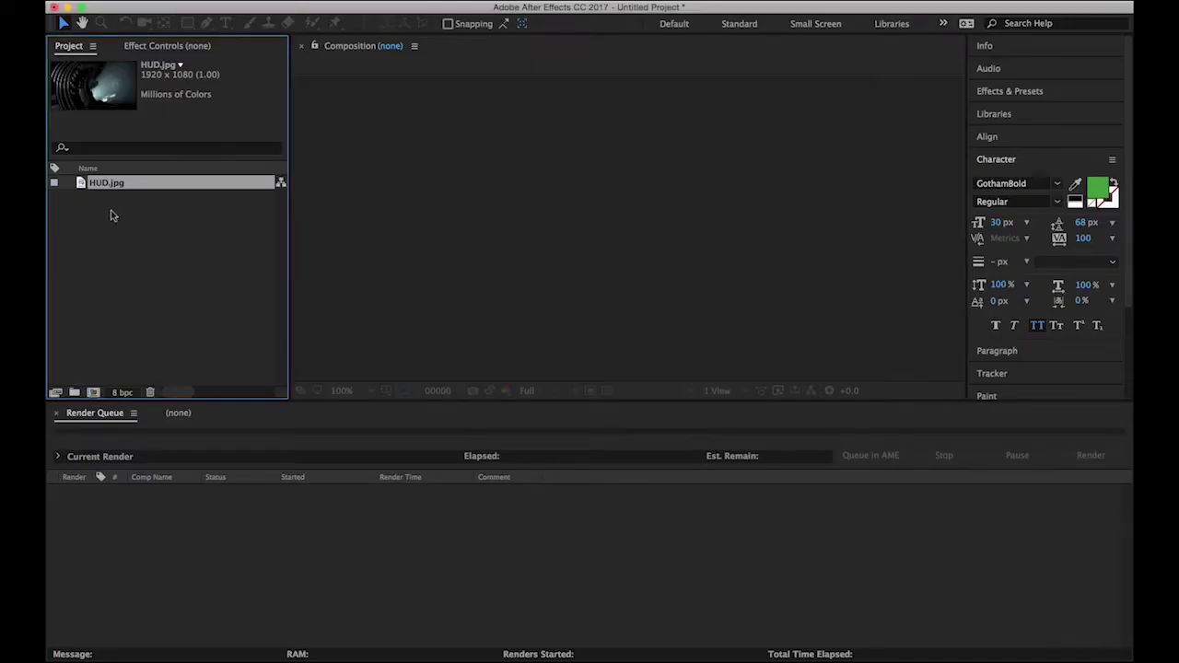
Create a composition from HUD.jpg, fit it in the viewer and enlarge the composition area
{"action": "left_click_drag", "start_coordinate": [101, 183], "coordinate": [93, 394]}
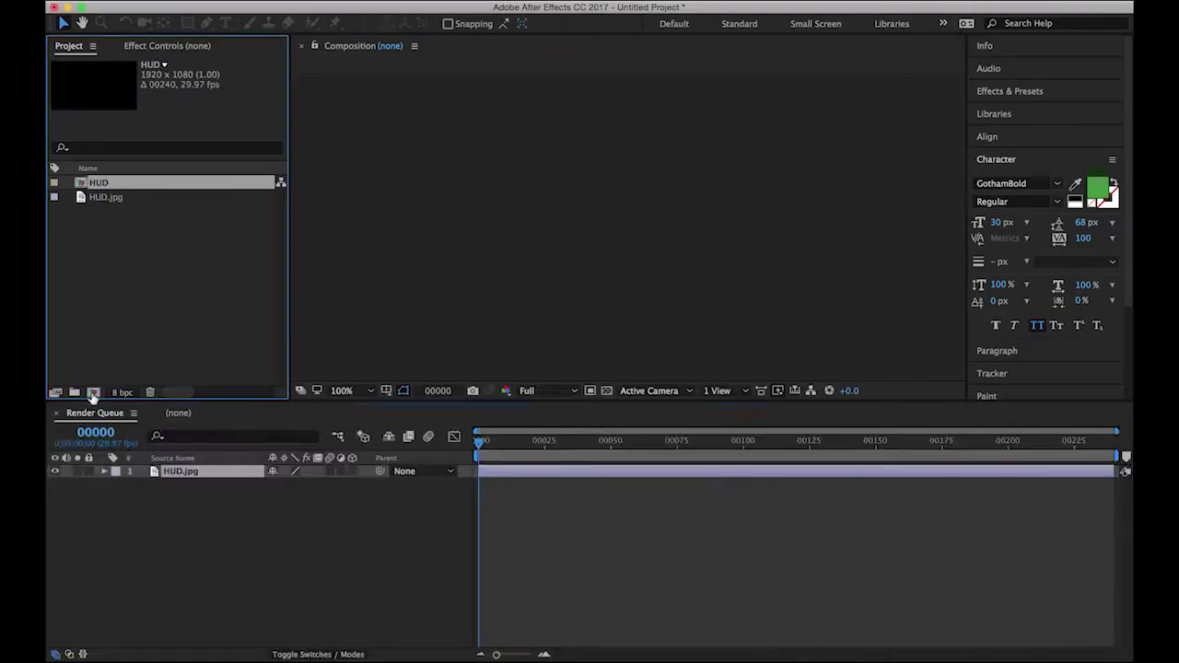
{"action": "left_click", "coordinate": [370, 390]}
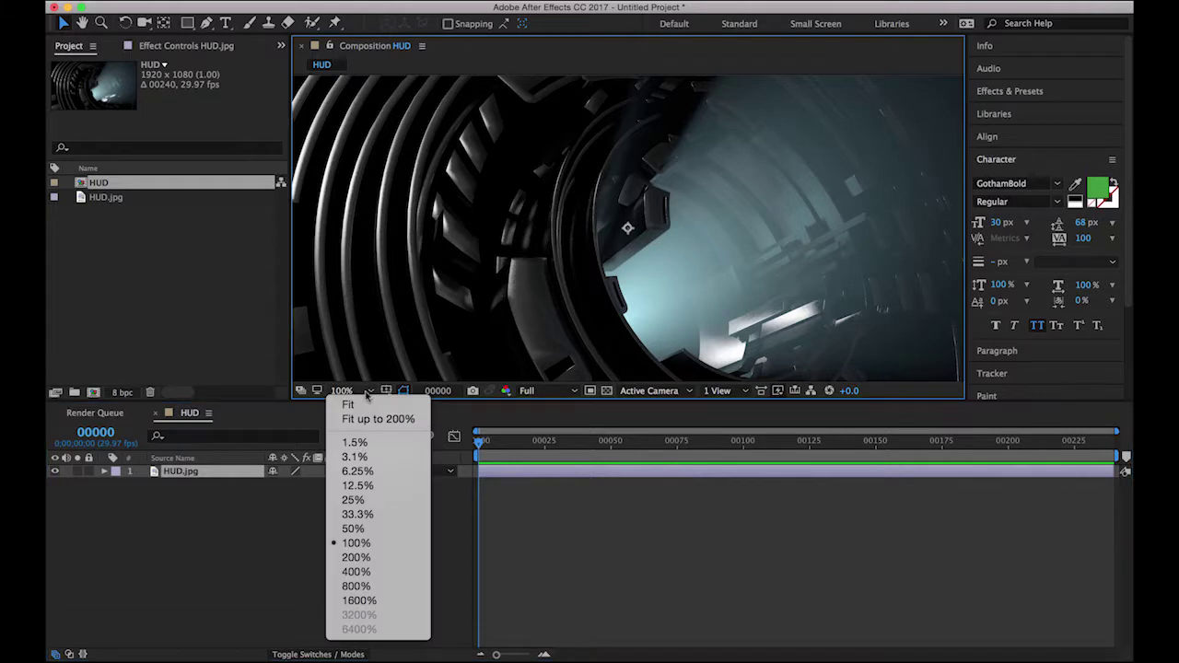
{"action": "left_click", "coordinate": [354, 403]}
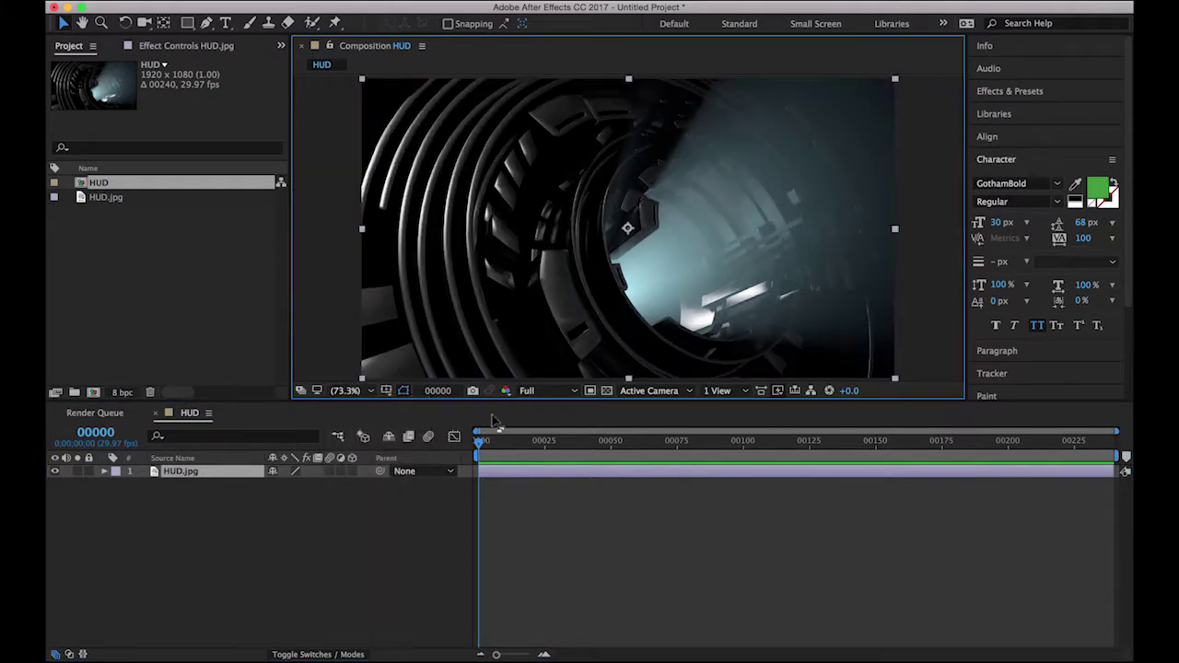
{"action": "left_click_drag", "start_coordinate": [465, 403], "coordinate": [465, 467]}
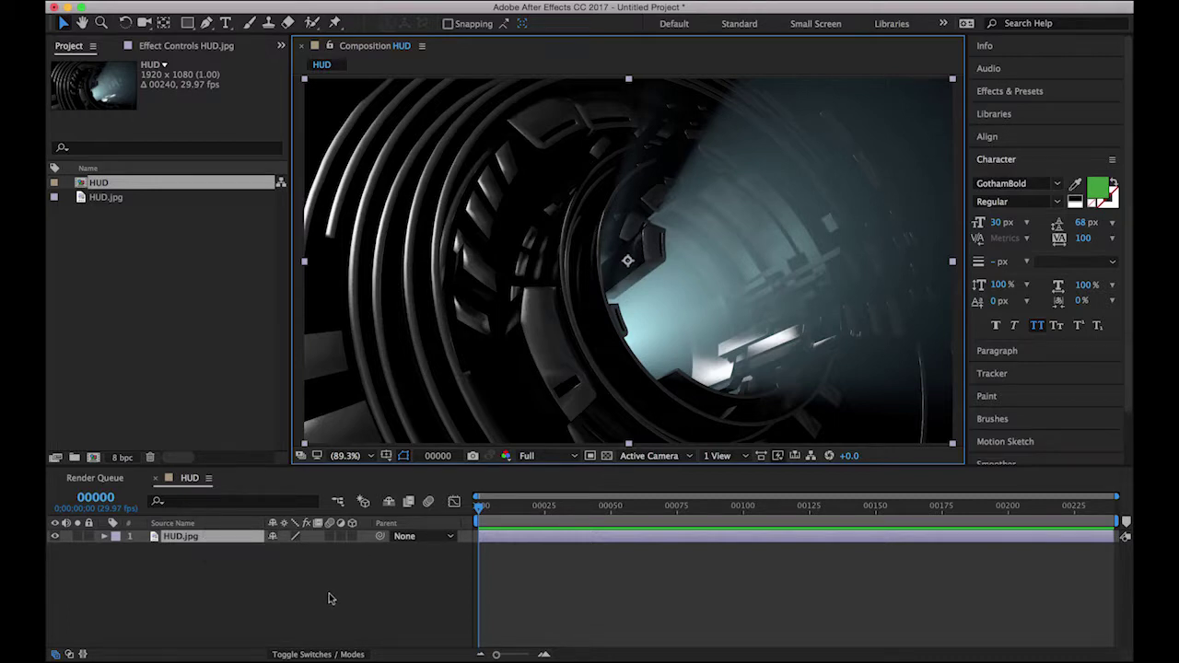
Add a white (FFFFFF) 1920 x 1080 px solid layer to the HUD composition
{"action": "left_click", "coordinate": [213, 592]}
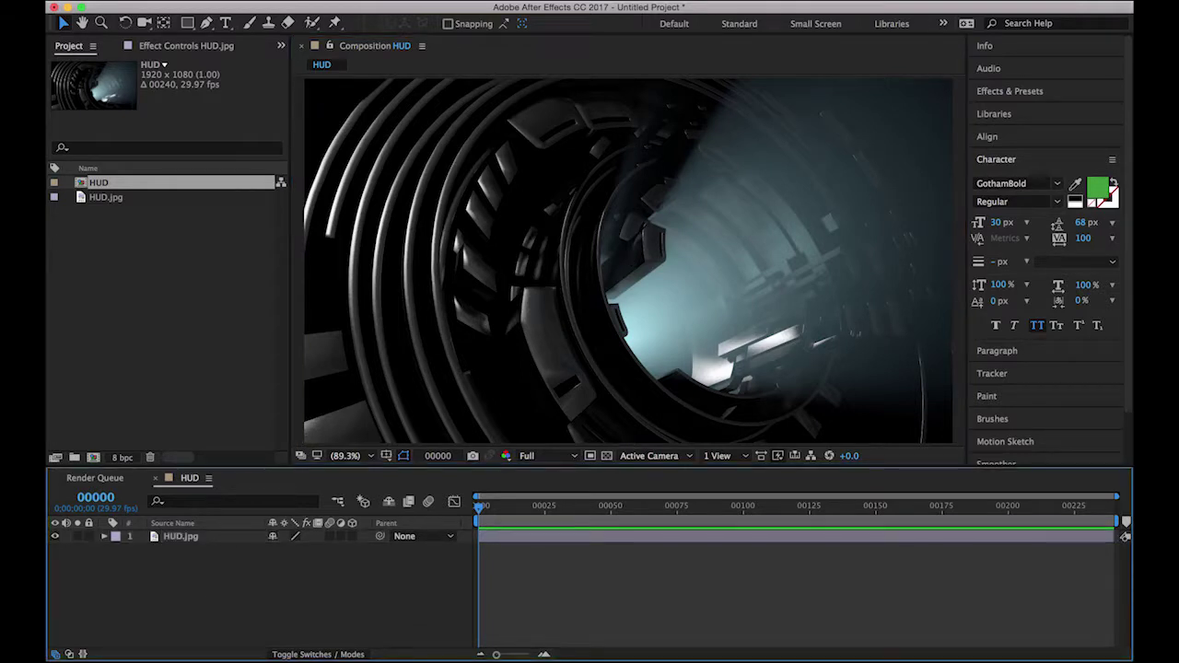
{"action": "left_click", "coordinate": [335, 1]}
{"action": "mouse_move", "coordinate": [412, 10]}
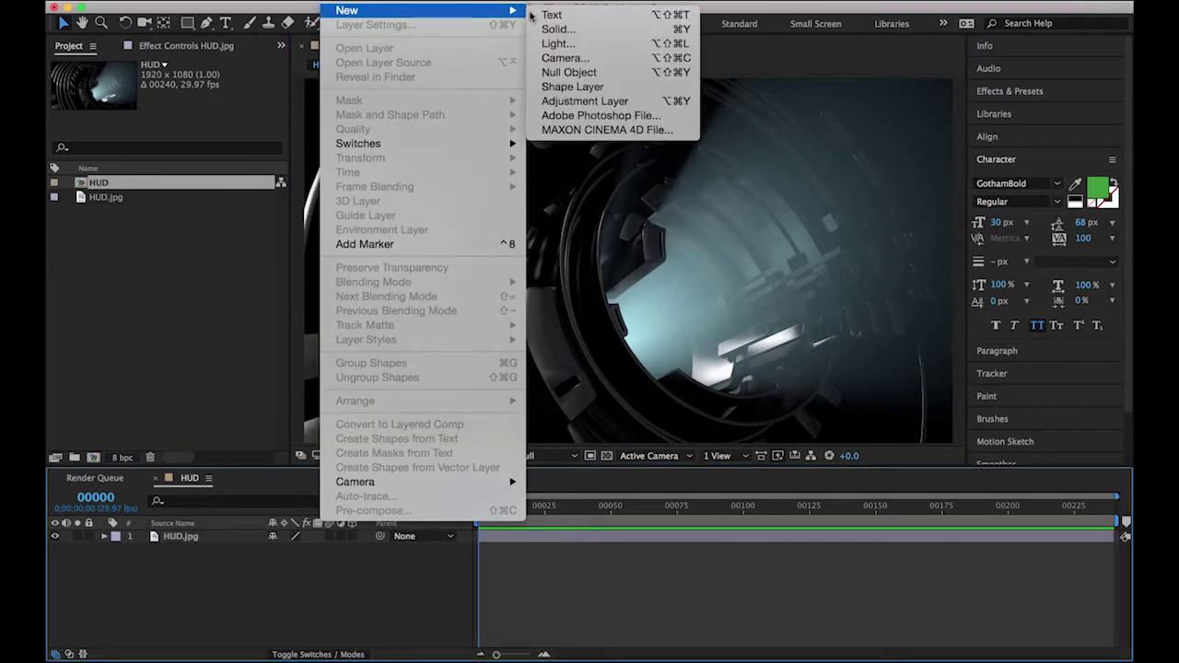
{"action": "left_click", "coordinate": [582, 33]}
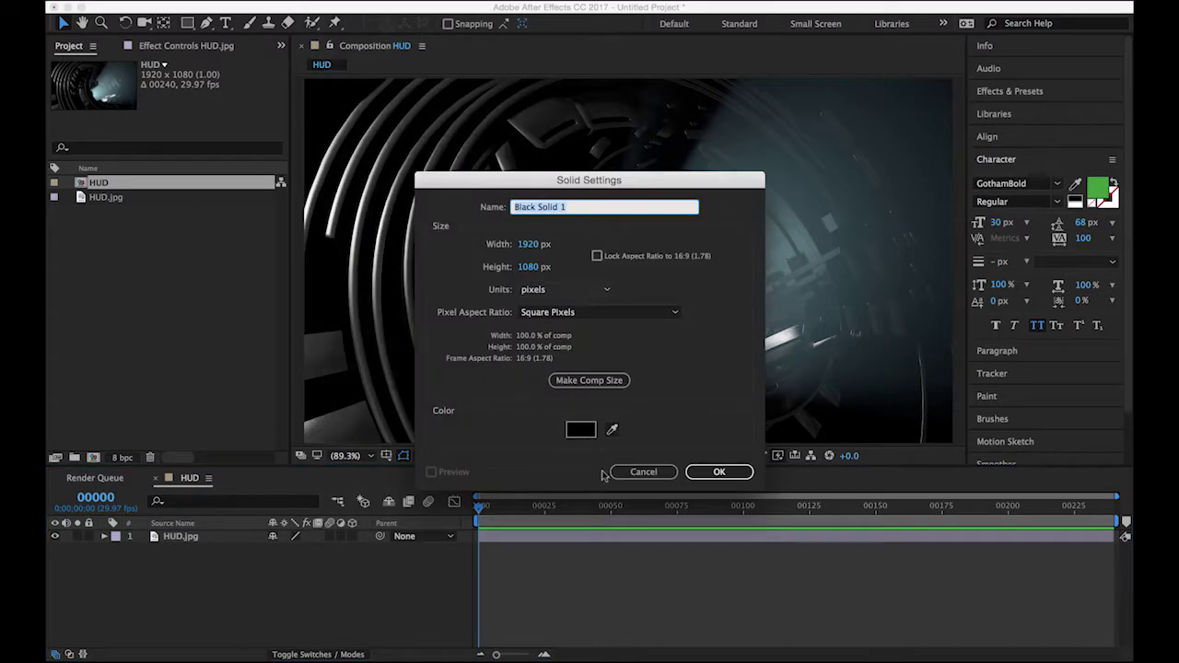
{"action": "left_click", "coordinate": [581, 430]}
{"action": "type", "text": "ffffff"}
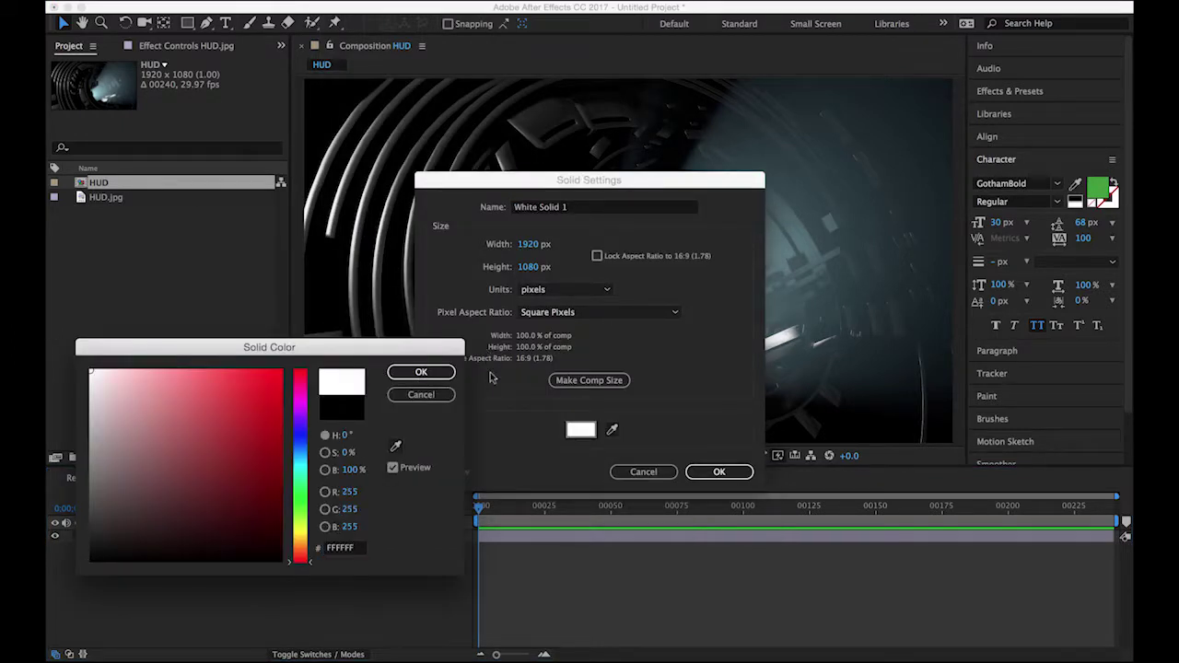
{"action": "left_click", "coordinate": [421, 372]}
{"action": "left_click", "coordinate": [717, 472]}
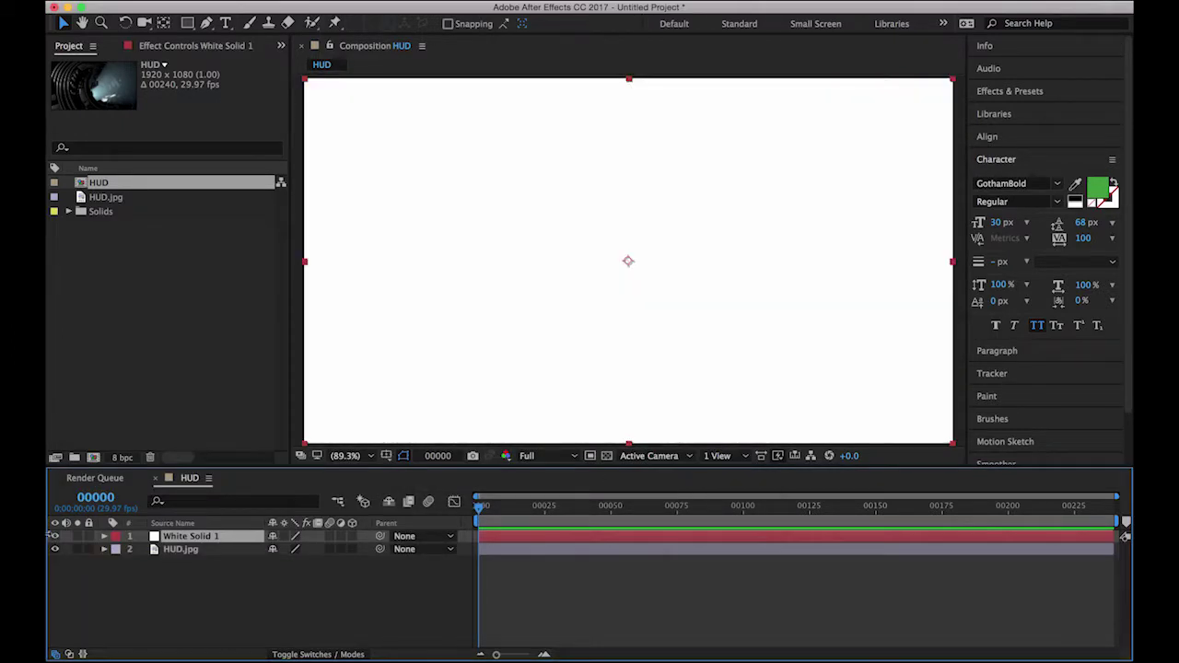
Hide the white solid and draw a closed four-point curved Pen mask on it, running diagonally around the ring tunnel
{"action": "left_click", "coordinate": [54, 536]}
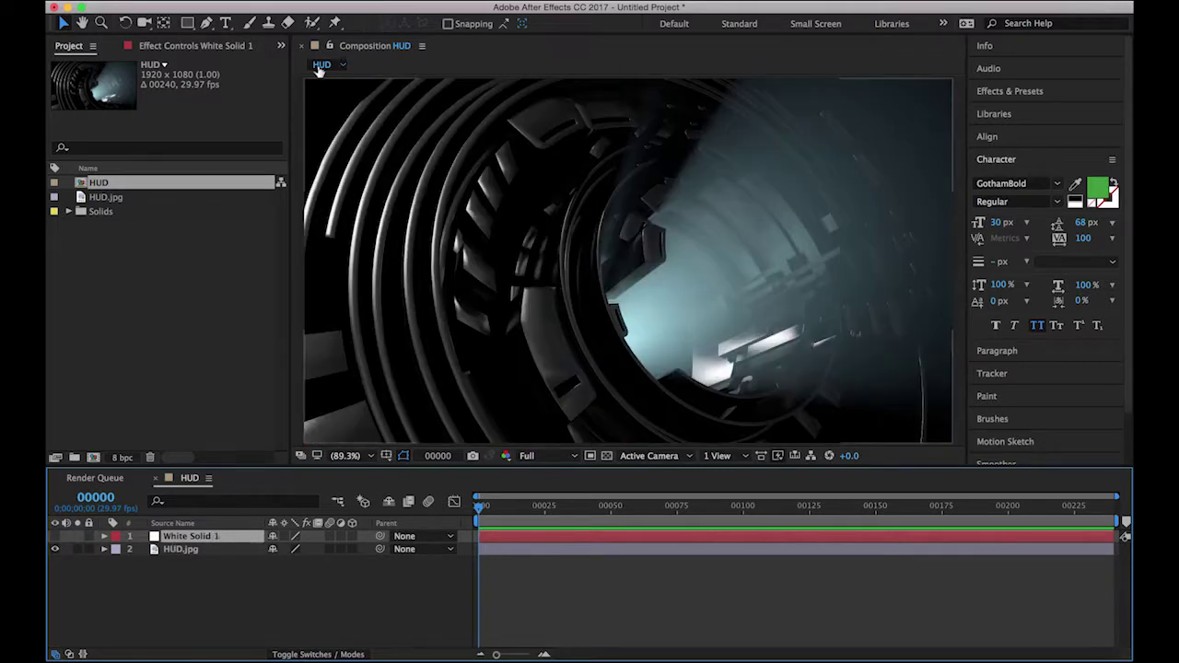
{"action": "key", "text": "comma"}
{"action": "key", "text": "comma"}
{"action": "left_click", "coordinate": [208, 23]}
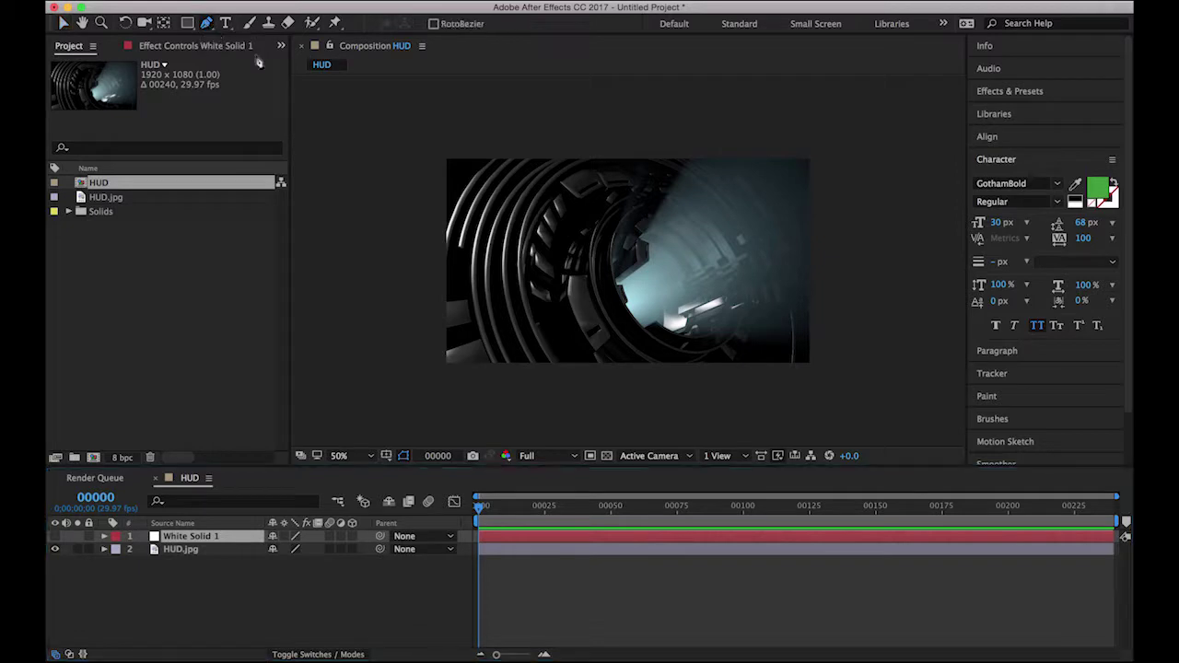
{"action": "left_click_drag", "start_coordinate": [453, 147], "coordinate": [478, 238]}
{"action": "left_click_drag", "start_coordinate": [596, 378], "coordinate": [649, 414]}
{"action": "left_click_drag", "start_coordinate": [845, 372], "coordinate": [830, 343]}
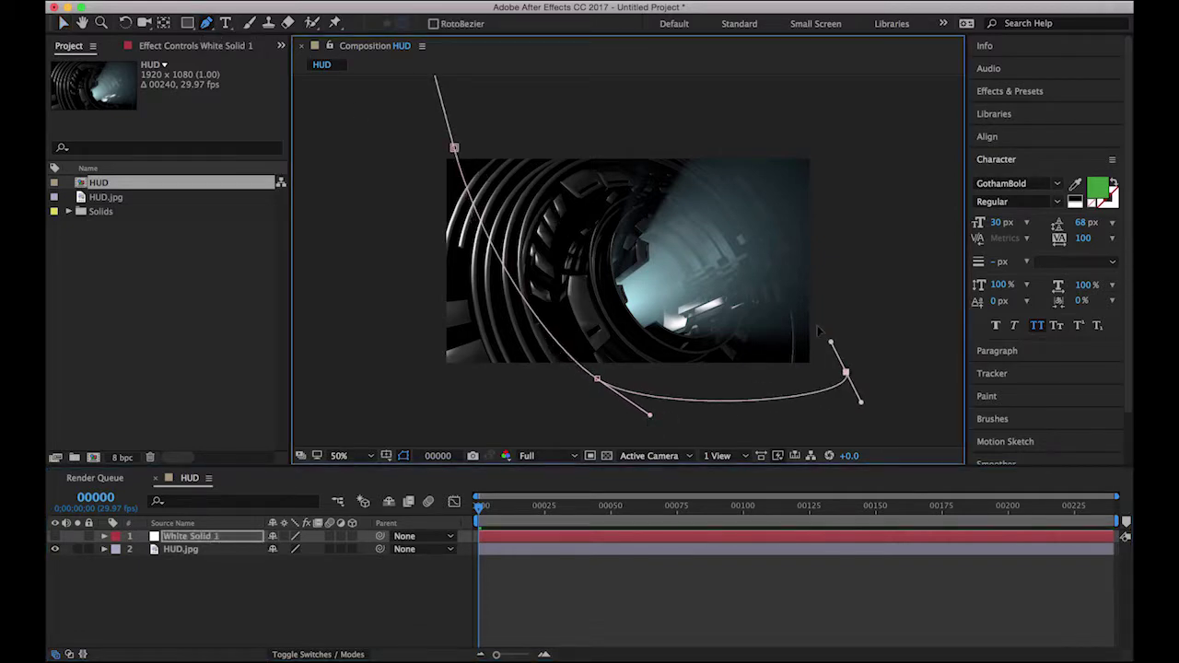
{"action": "left_click_drag", "start_coordinate": [646, 150], "coordinate": [585, 122]}
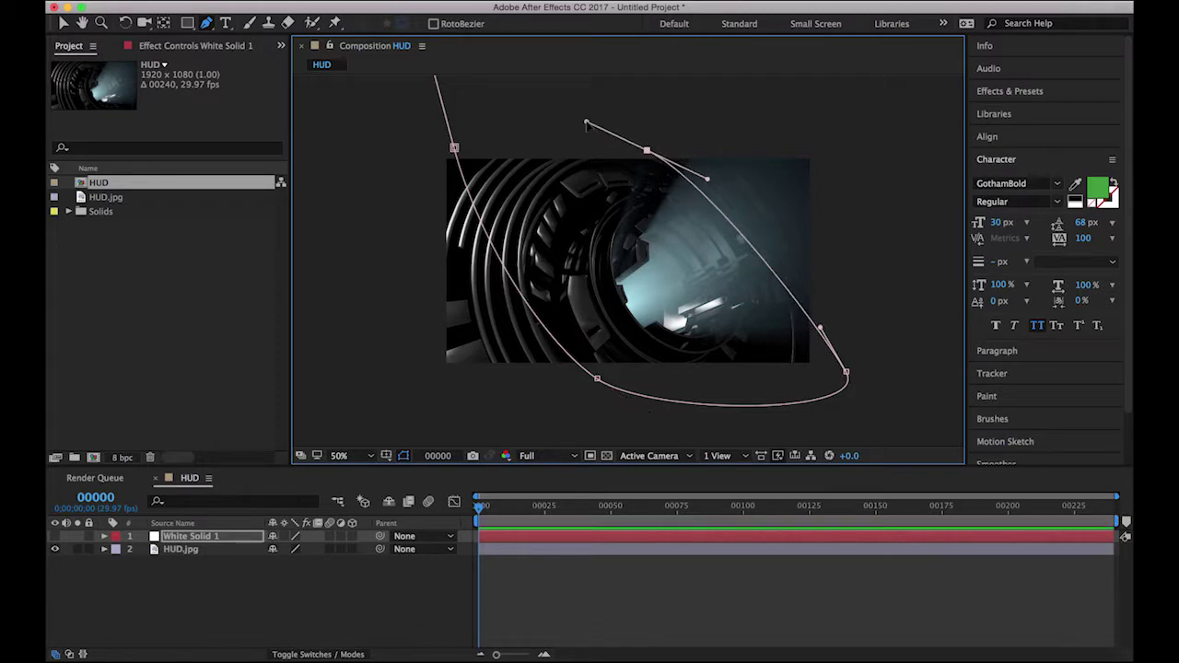
{"action": "left_click", "coordinate": [453, 148]}
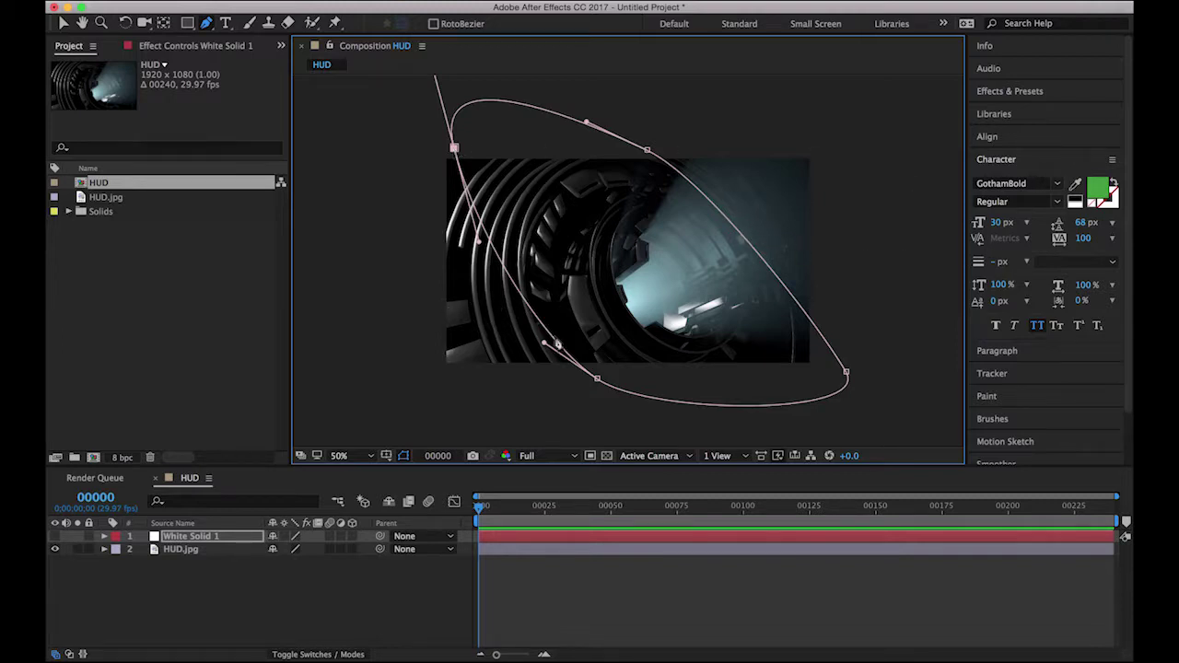
Refine the mask's anchor points and curve handles into a smoother diagonal ellipse, and fit the composition in the viewer
{"action": "left_click_drag", "start_coordinate": [598, 380], "coordinate": [630, 380]}
{"action": "left_click", "coordinate": [646, 150]}
{"action": "left_click_drag", "start_coordinate": [707, 178], "coordinate": [730, 175]}
{"action": "mouse_move", "coordinate": [646, 151]}
{"action": "left_mouse_down"}
{"action": "mouse_move", "coordinate": [650, 138]}
{"action": "mouse_move", "coordinate": [624, 144]}
{"action": "left_mouse_up"}
{"action": "left_click", "coordinate": [846, 373]}
{"action": "left_click_drag", "start_coordinate": [846, 373], "coordinate": [841, 372]}
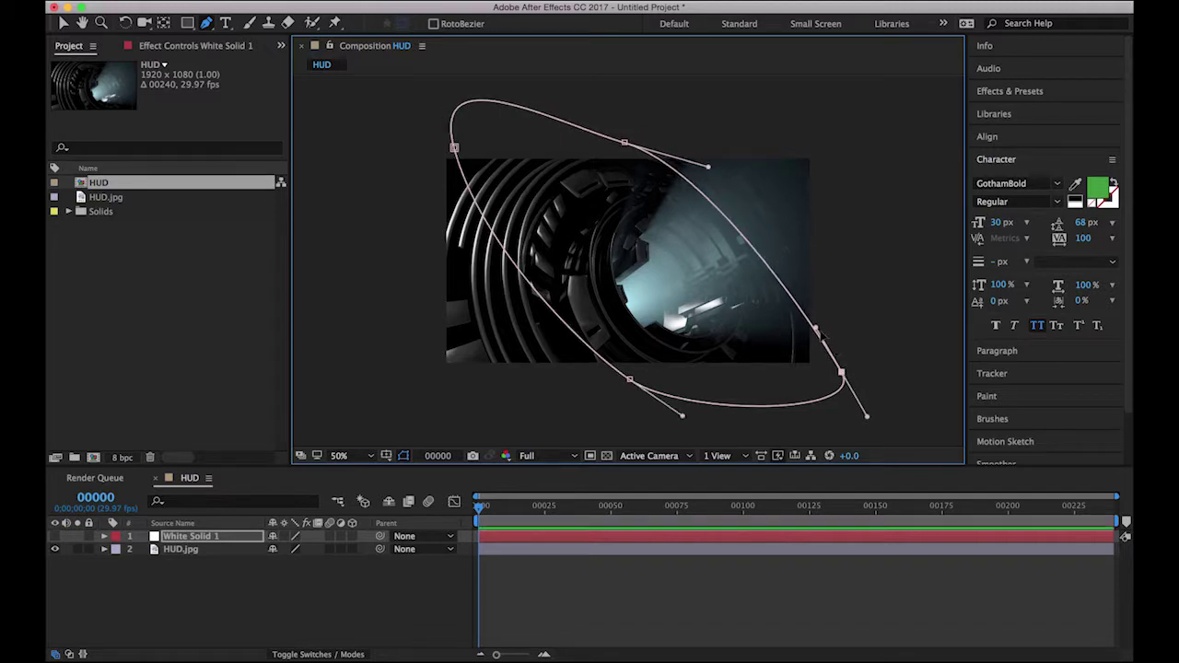
{"action": "left_click_drag", "start_coordinate": [816, 326], "coordinate": [822, 319]}
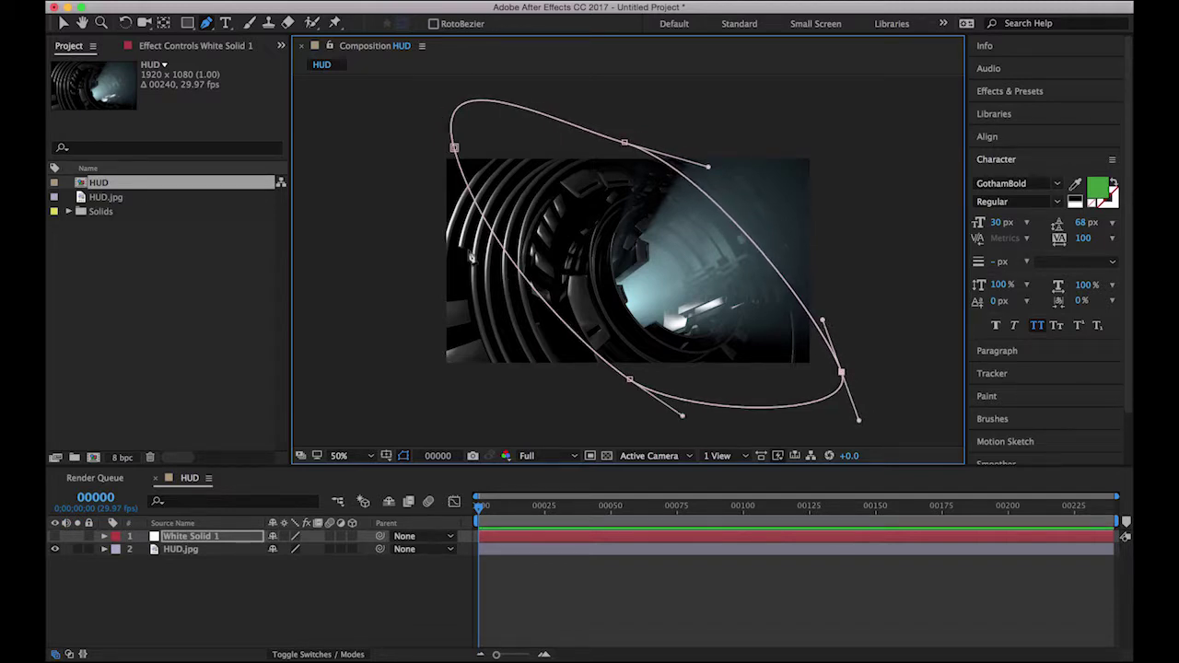
{"action": "left_click", "coordinate": [340, 455]}
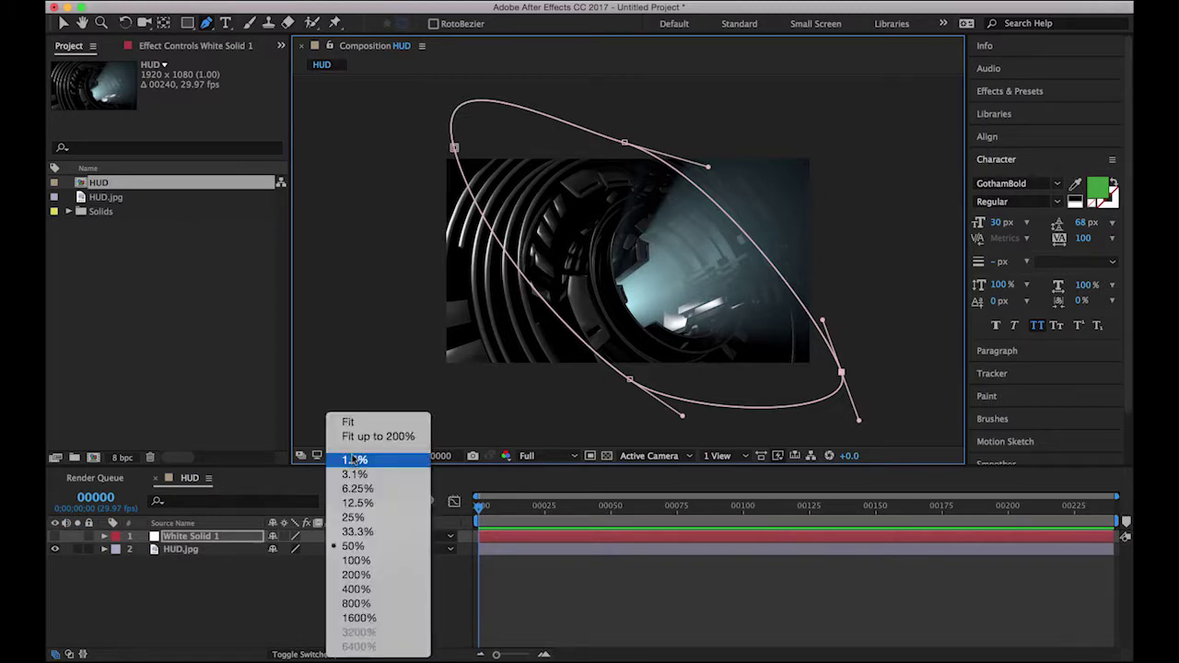
{"action": "left_click", "coordinate": [348, 423]}
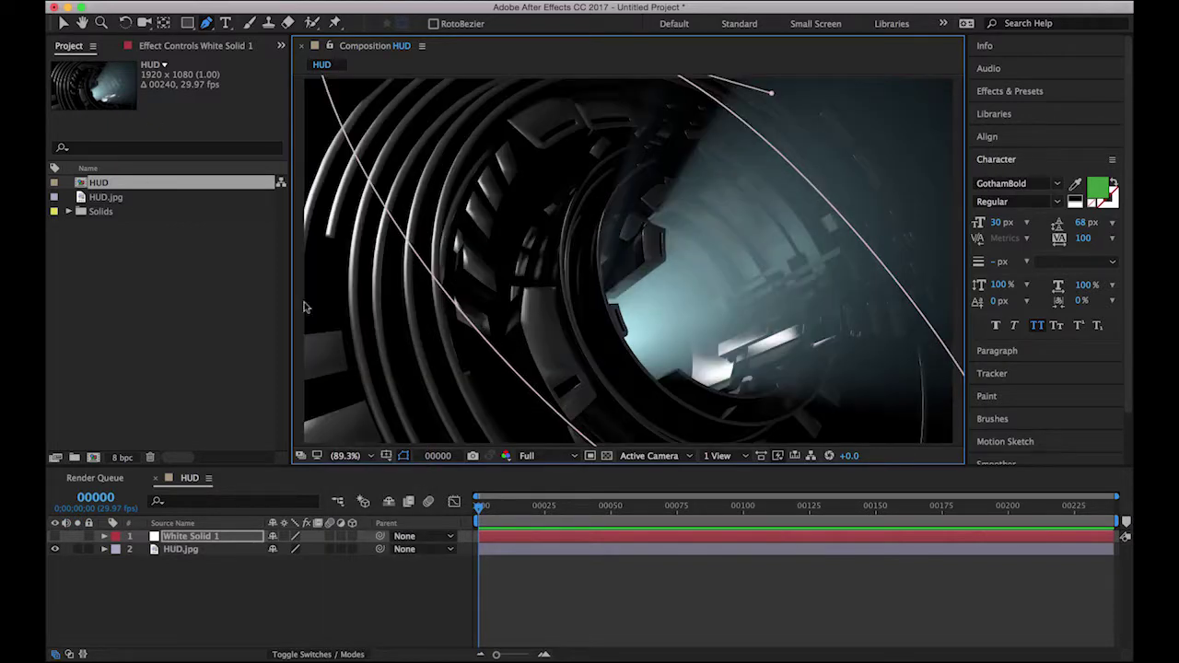
Show the white solid again and set its mask to Subtract with a 133-pixel feather
{"action": "left_click", "coordinate": [62, 23]}
{"action": "left_click", "coordinate": [73, 540]}
{"action": "left_click", "coordinate": [188, 538]}
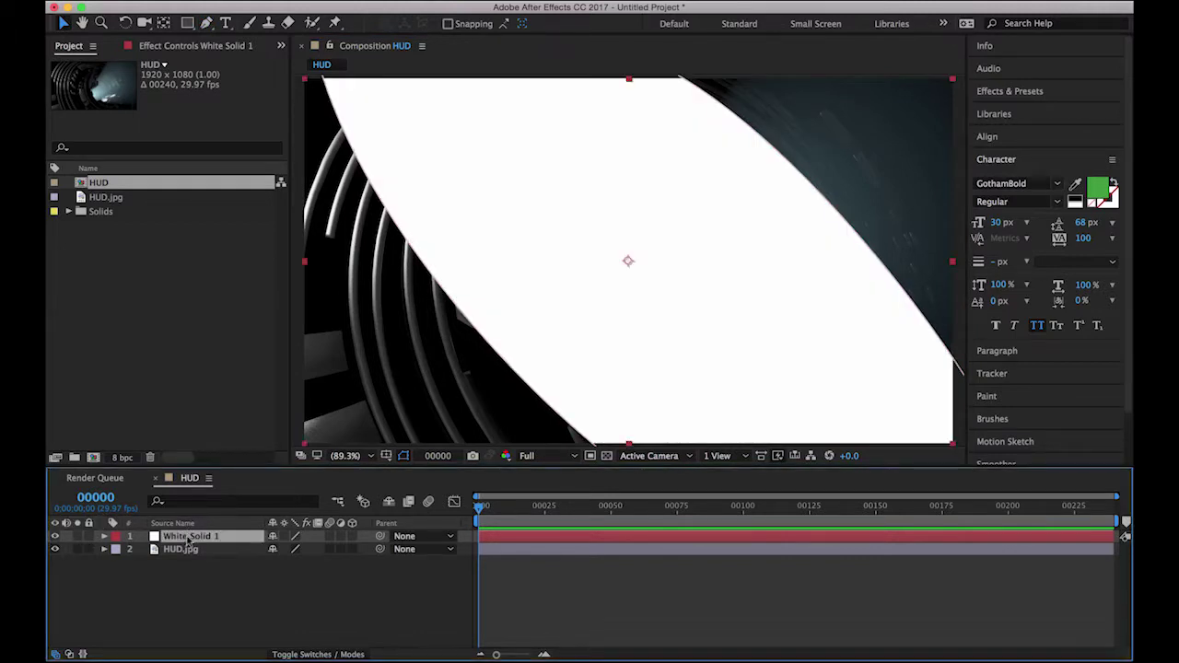
{"action": "key", "text": "m"}
{"action": "key", "text": "m"}
{"action": "left_click_drag", "start_coordinate": [289, 575], "coordinate": [373, 564]}
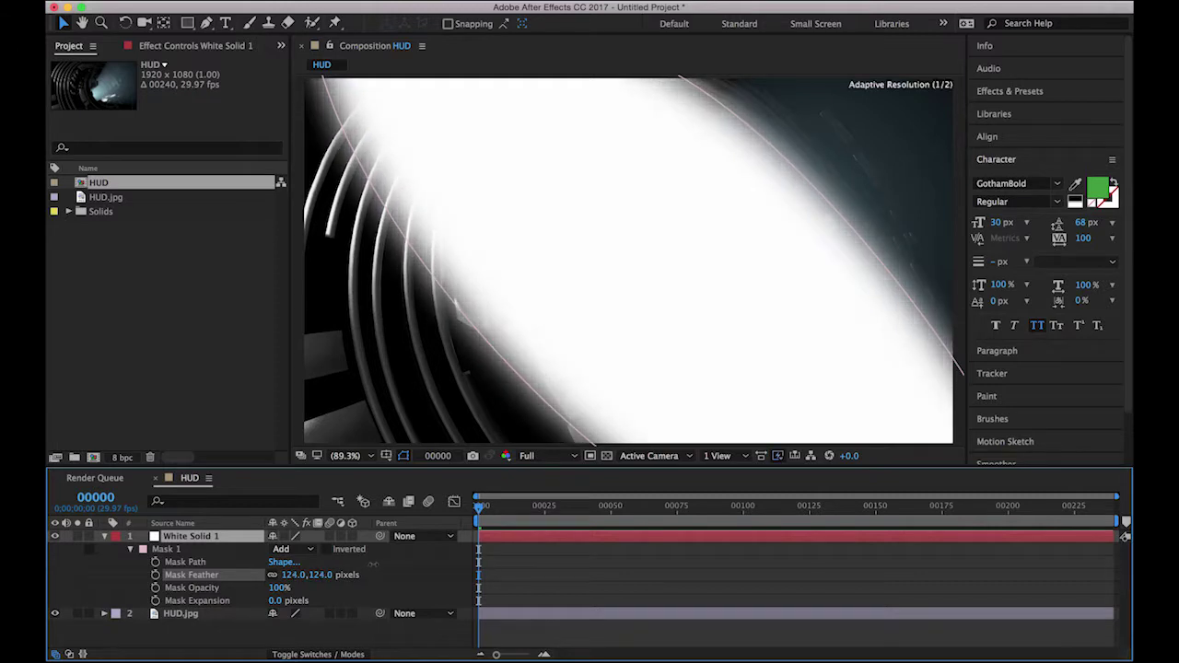
{"action": "left_click", "coordinate": [305, 551]}
{"action": "left_click", "coordinate": [304, 588]}
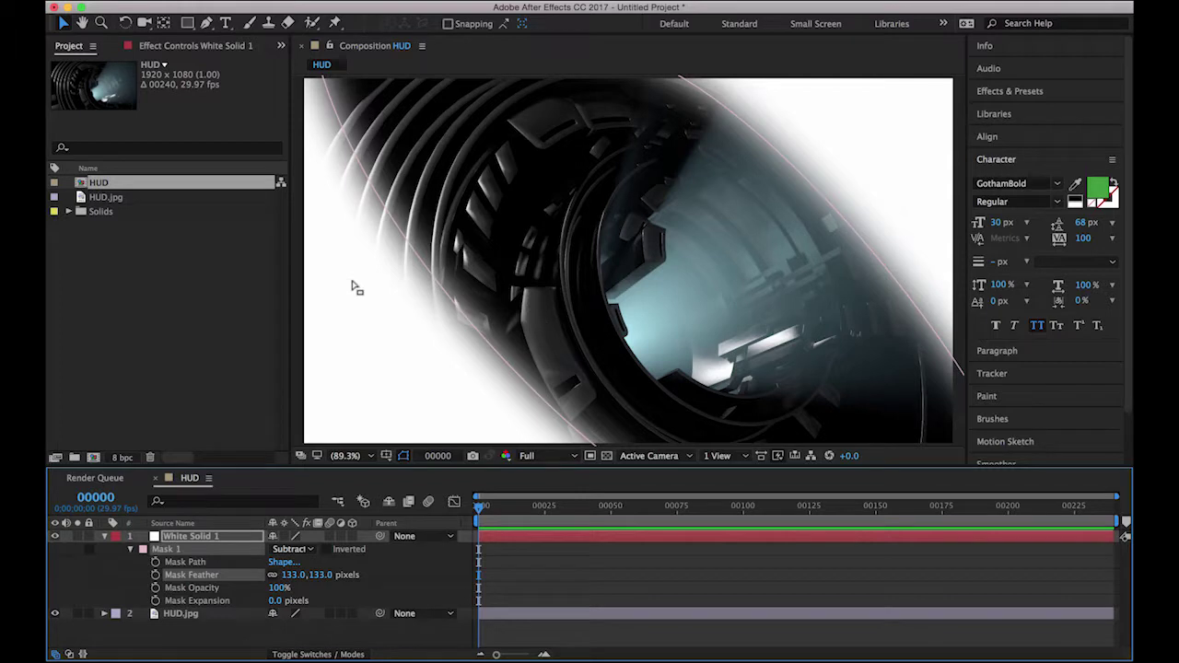
Pre-compose the masked white solid as depth, moving all attributes into the new composition
{"action": "left_click", "coordinate": [105, 535]}
{"action": "key", "text": "Return"}
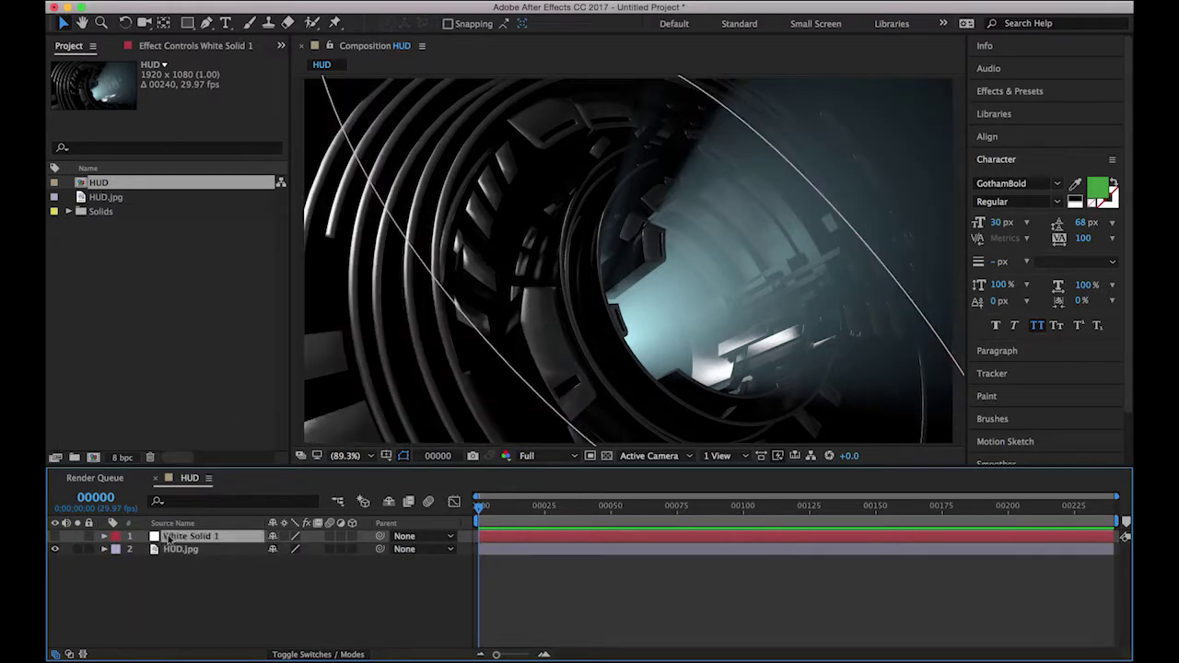
{"action": "left_click", "coordinate": [55, 536]}
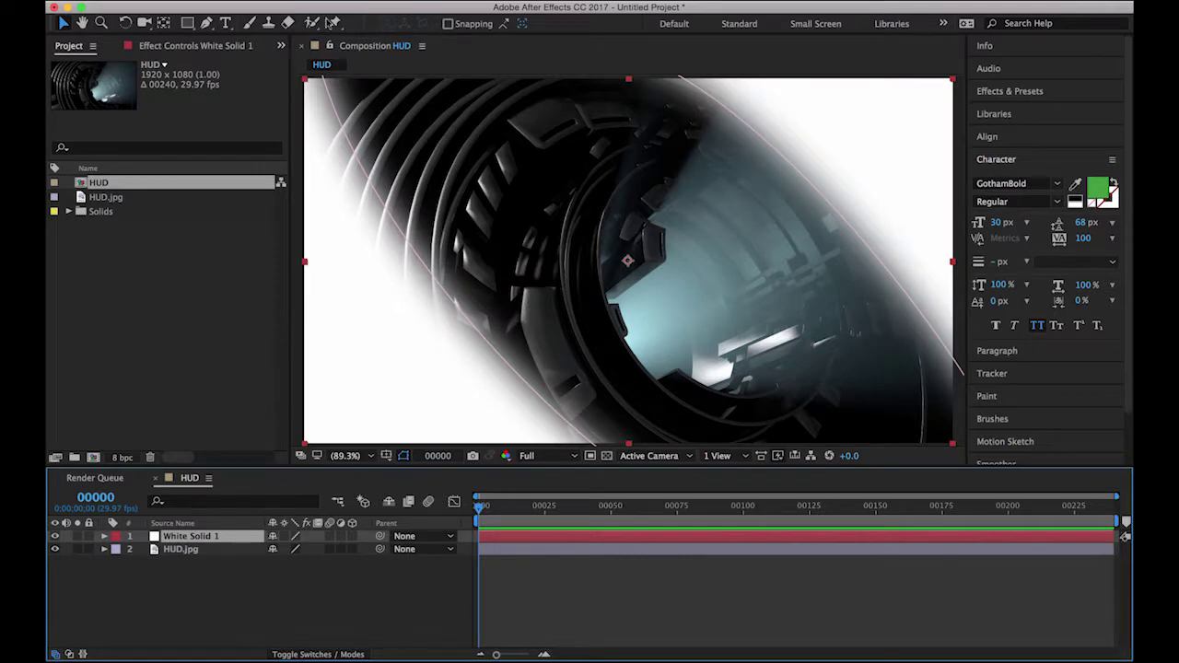
{"action": "left_click", "coordinate": [337, 1]}
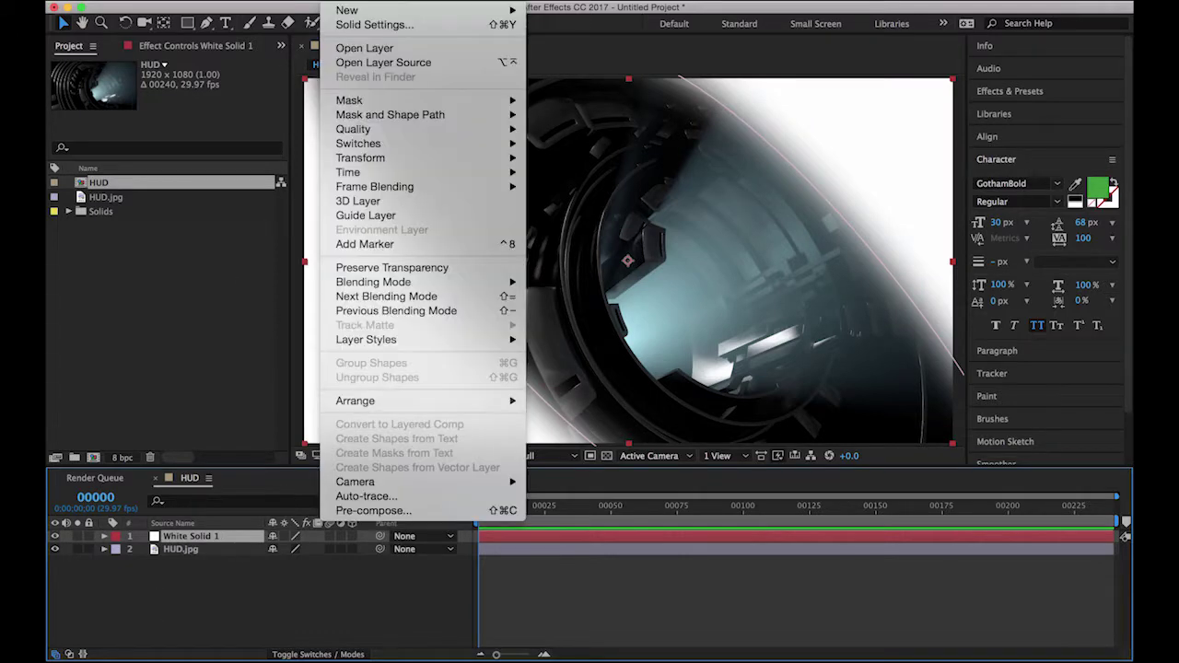
{"action": "left_click", "coordinate": [337, 1]}
{"action": "left_click", "coordinate": [337, 1]}
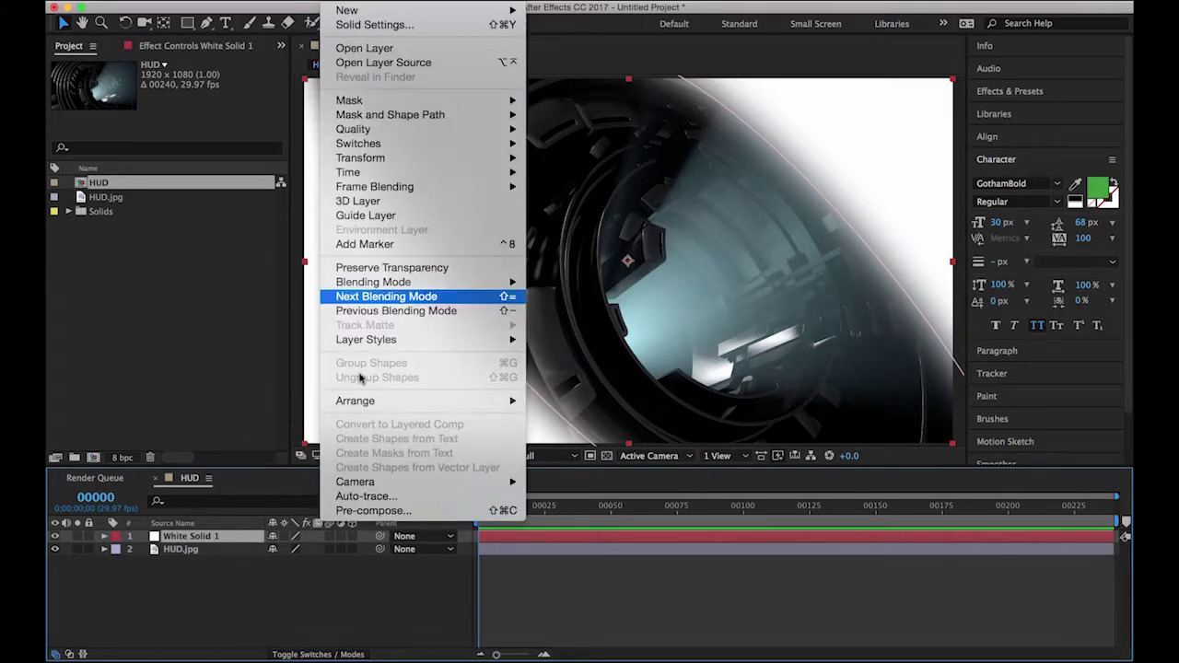
{"action": "left_click", "coordinate": [377, 512]}
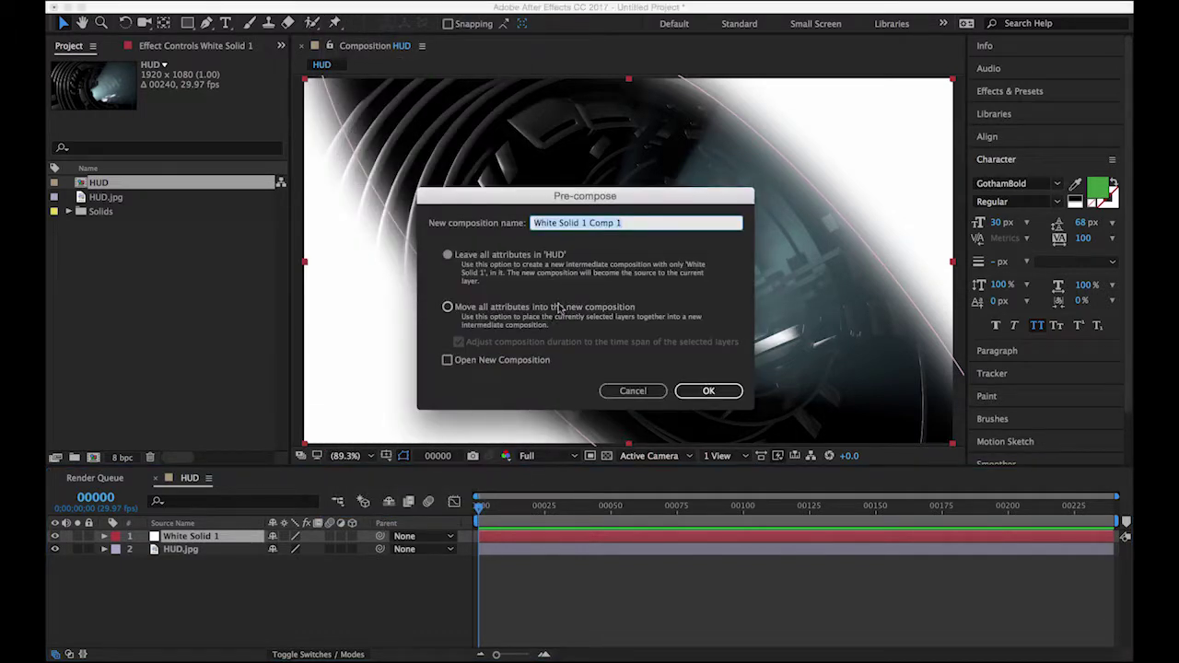
{"action": "type", "text": "focu"}
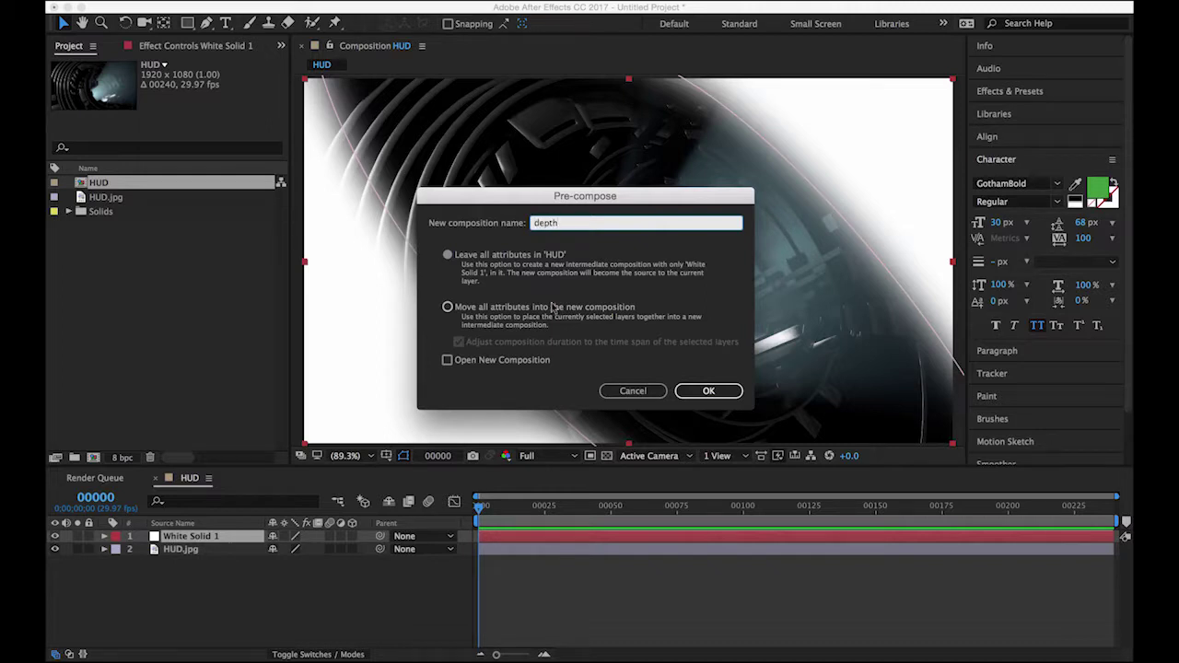
{"action": "left_click", "coordinate": [449, 307]}
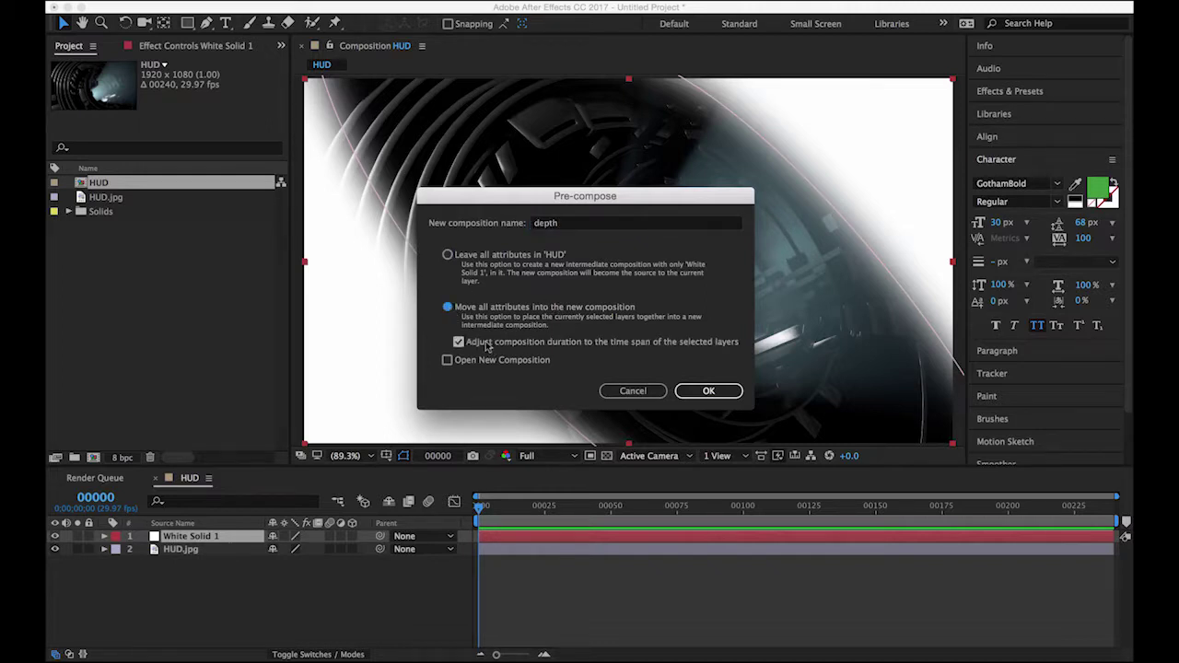
{"action": "left_click", "coordinate": [692, 391]}
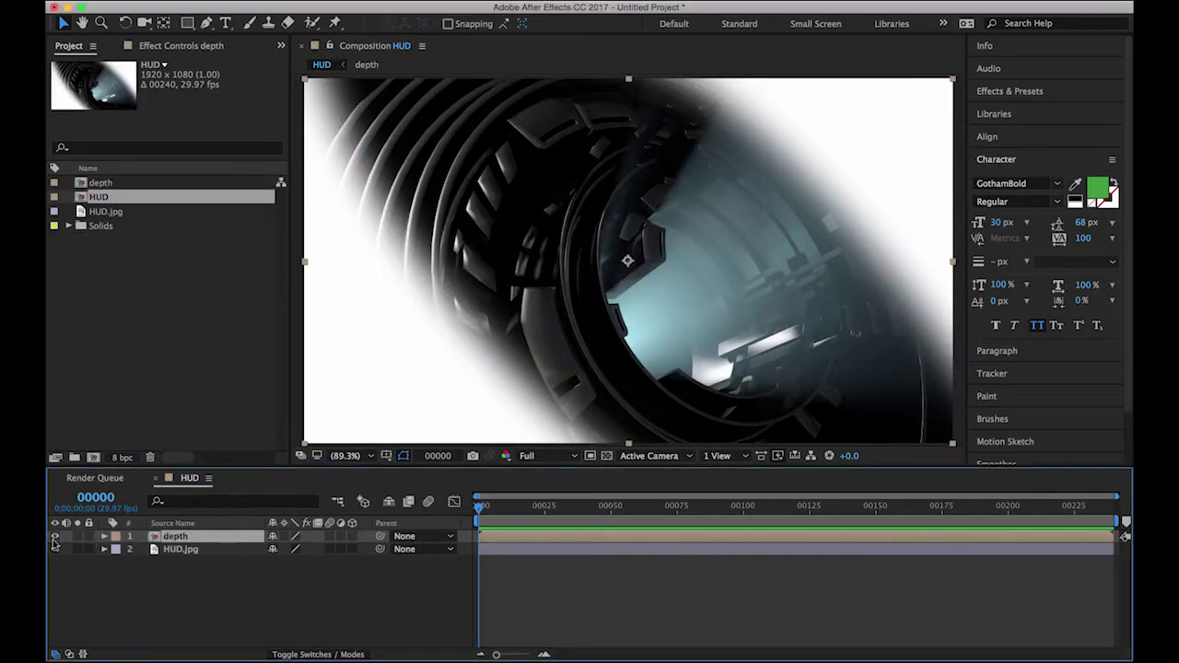
Hide the depth layer and place White Solid 1 from the Solids folder between depth and HUD.jpg
{"action": "left_click", "coordinate": [53, 537]}
{"action": "left_click", "coordinate": [69, 227]}
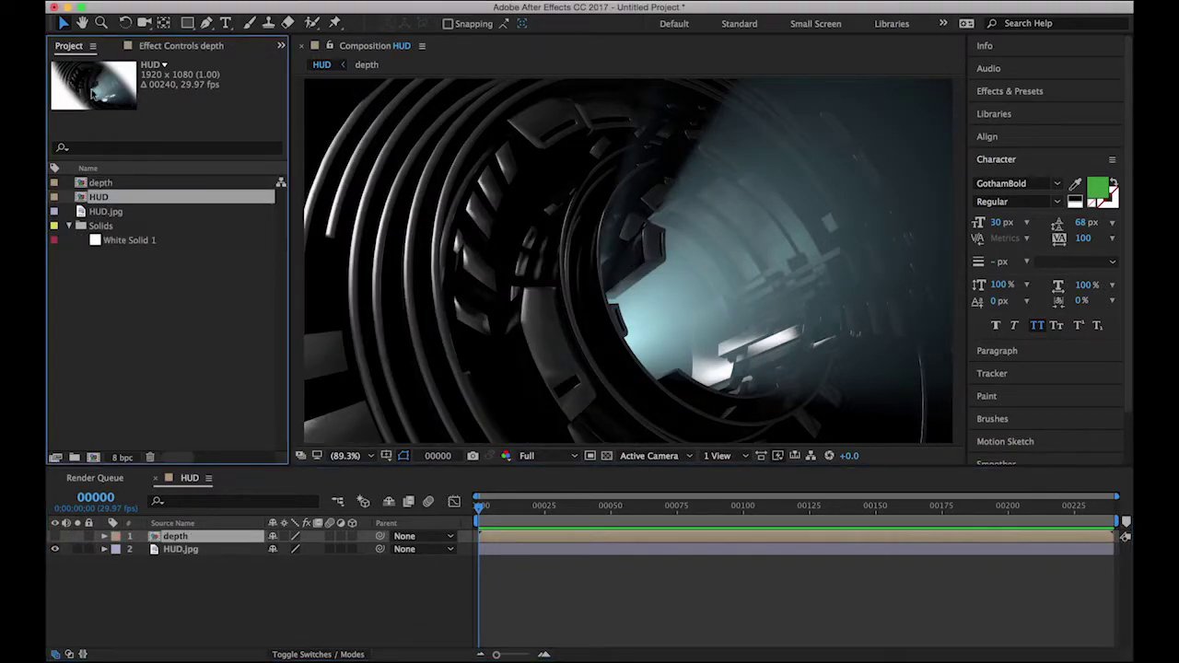
{"action": "left_click_drag", "start_coordinate": [116, 251], "coordinate": [188, 552]}
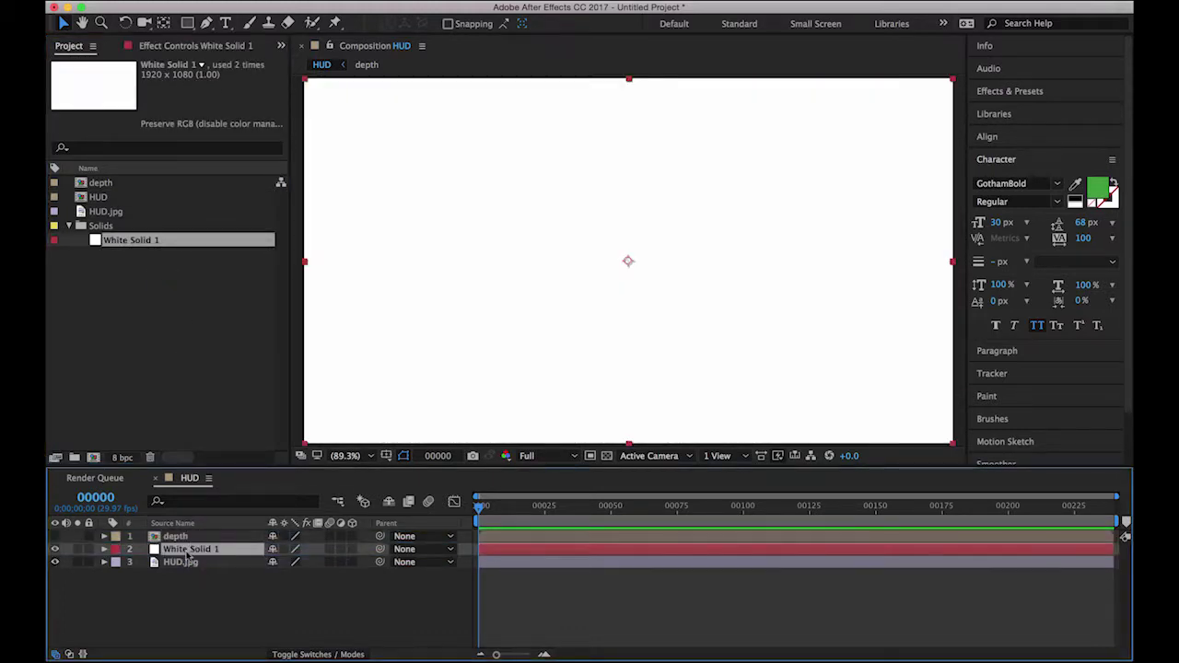
Rename the new solid layer FOCUS and turn it into an adjustment layer
{"action": "key", "text": "Return"}
{"action": "type", "text": "FOCUS"}
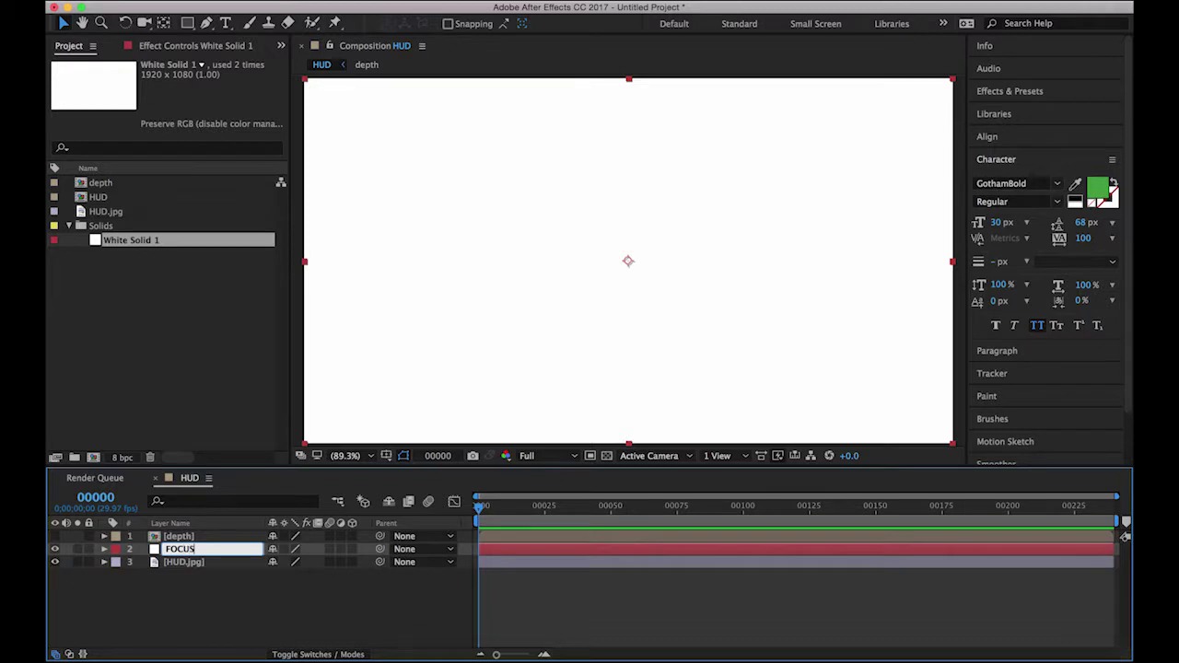
{"action": "key", "text": "Return"}
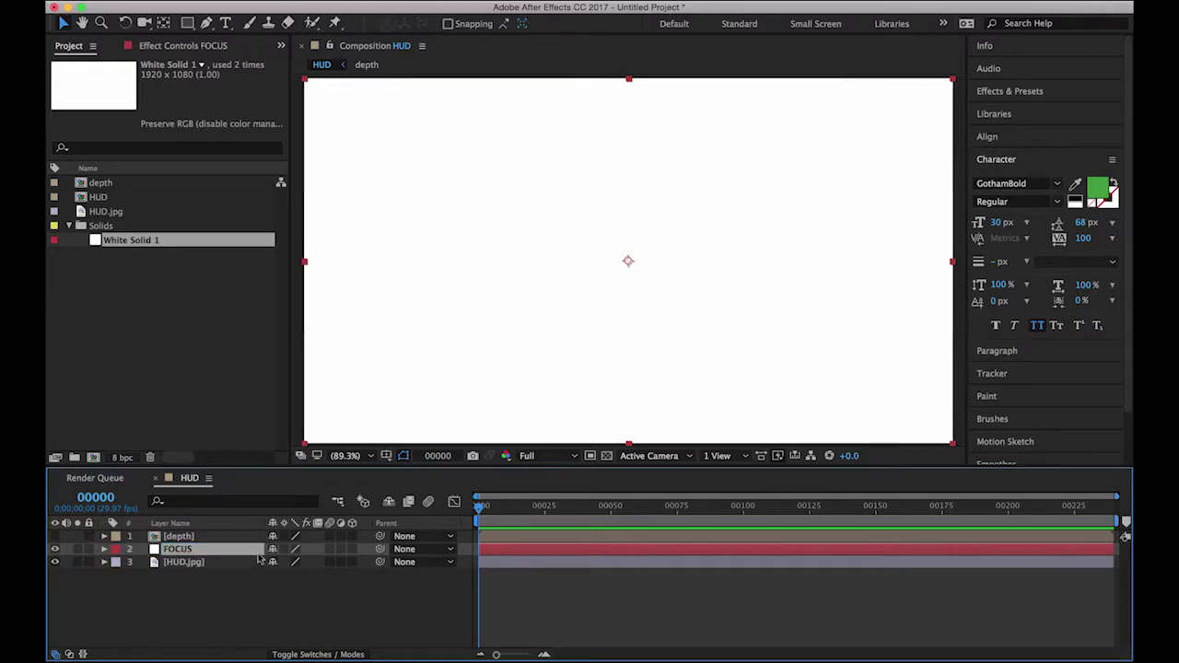
{"action": "left_click", "coordinate": [341, 549]}
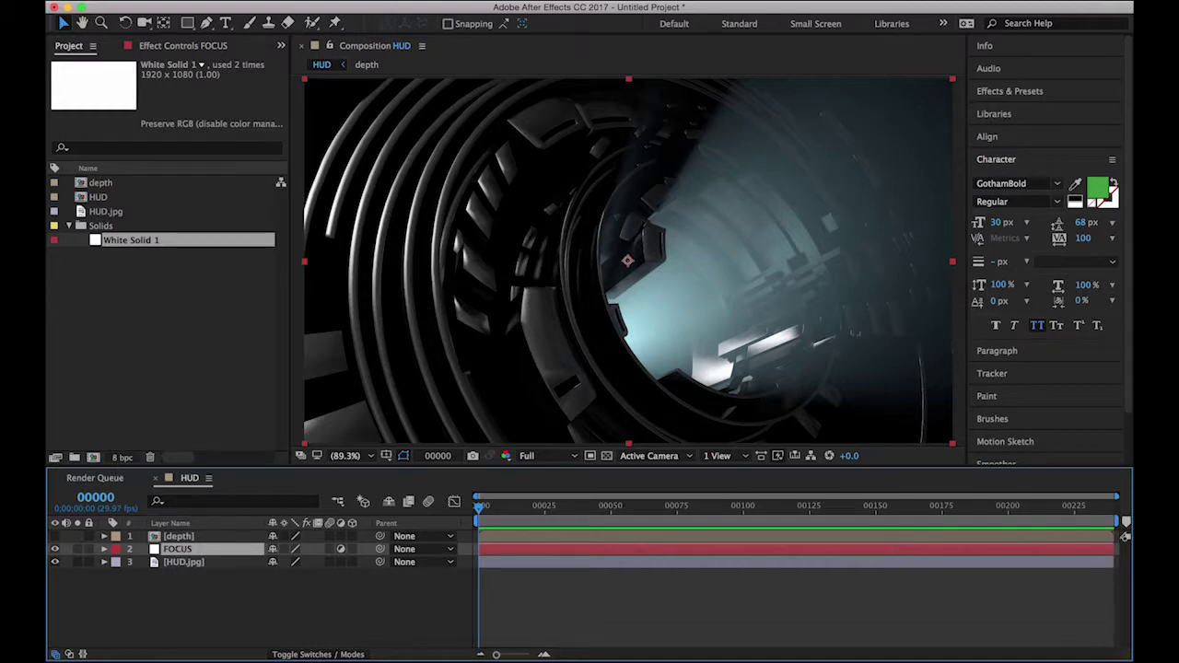
Apply Camera Lens Blur to the FOCUS layer with a blur radius of 8 and Repeat Edge Pixels enabled
{"action": "left_click", "coordinate": [382, 0]}
{"action": "mouse_move", "coordinate": [398, 99]}
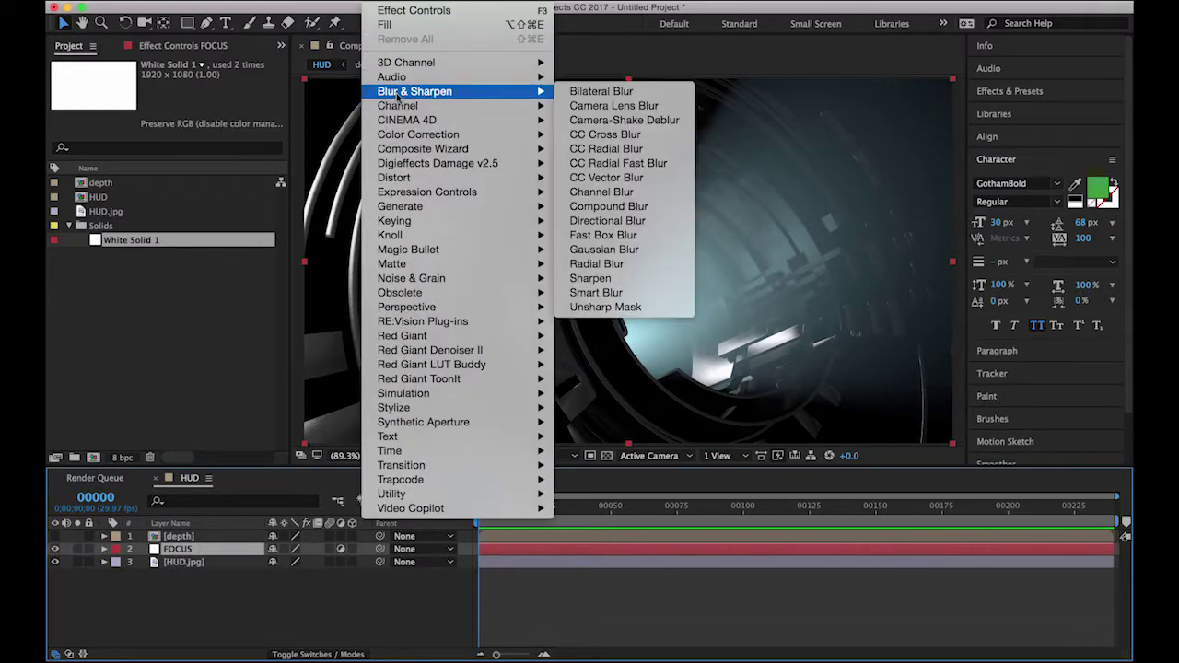
{"action": "left_click", "coordinate": [632, 109]}
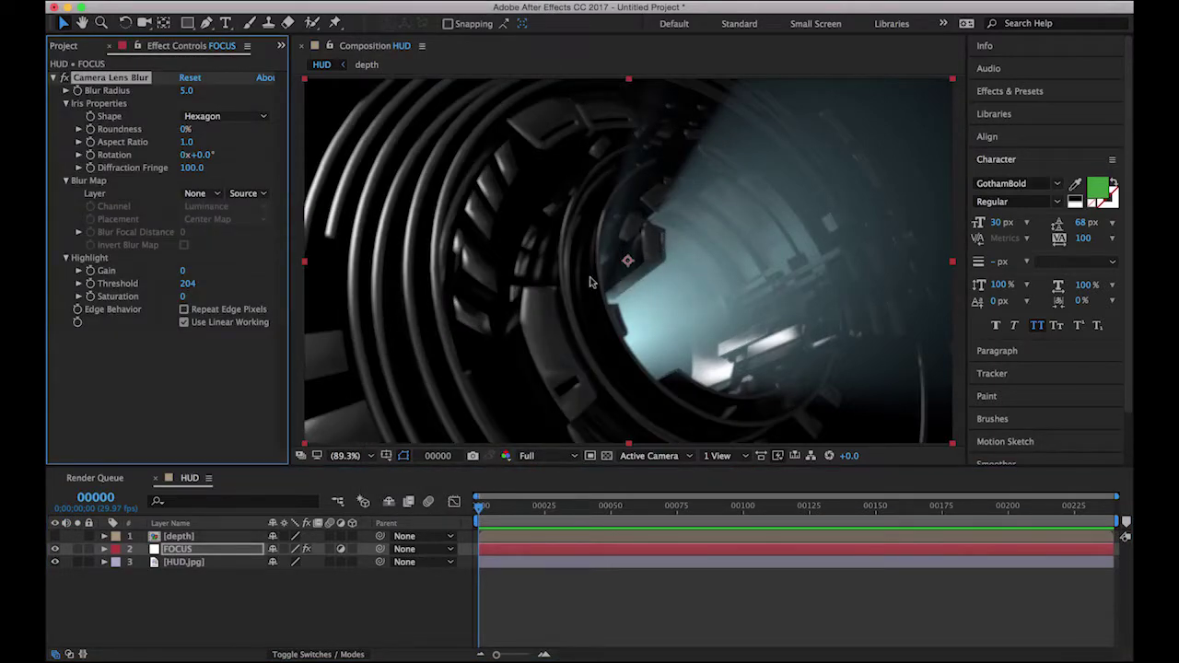
{"action": "left_click", "coordinate": [188, 91]}
{"action": "type", "text": "8"}
{"action": "key", "text": "Return"}
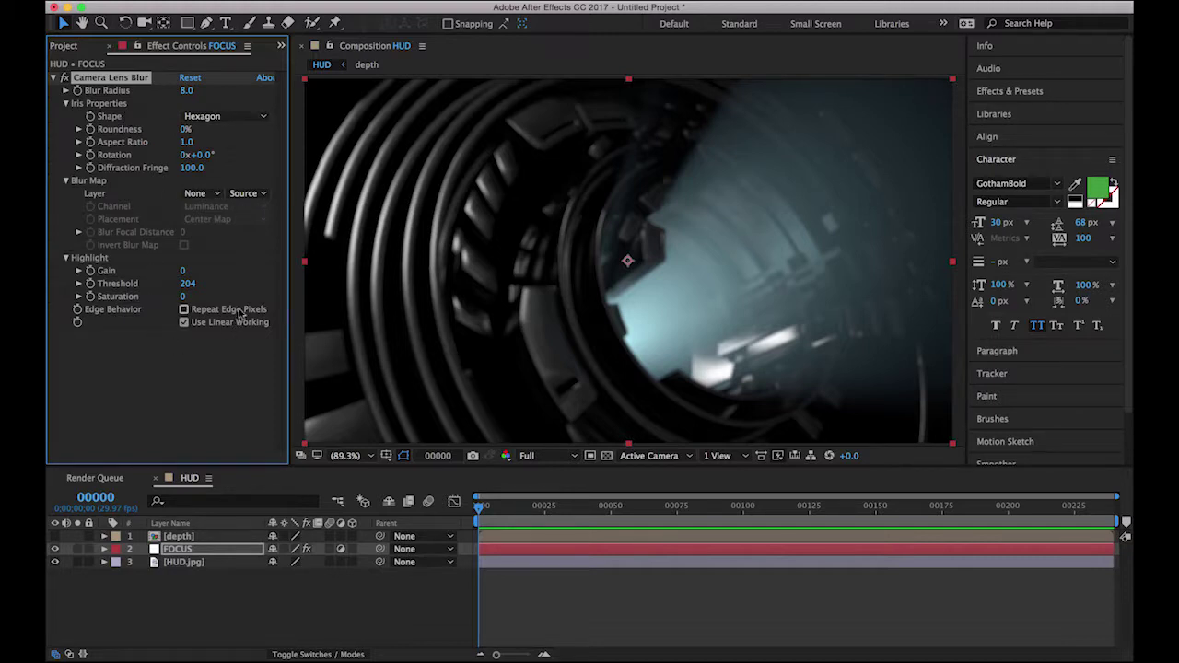
{"action": "left_click", "coordinate": [184, 311]}
{"action": "left_click", "coordinate": [180, 537]}
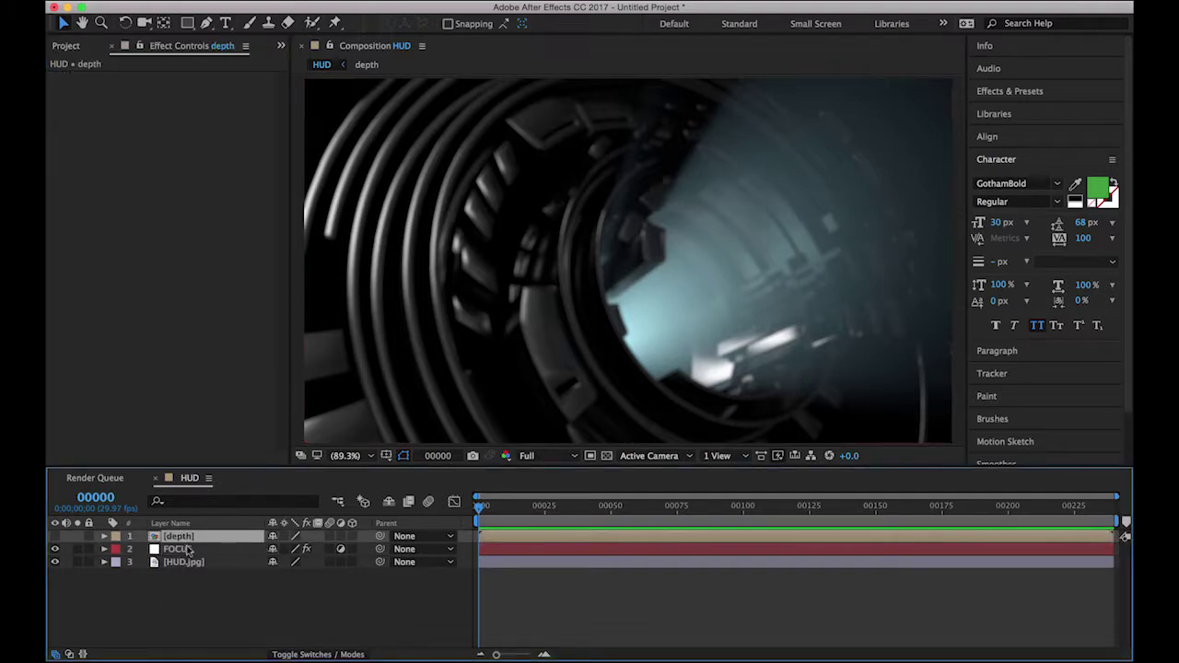
{"action": "left_click", "coordinate": [184, 549]}
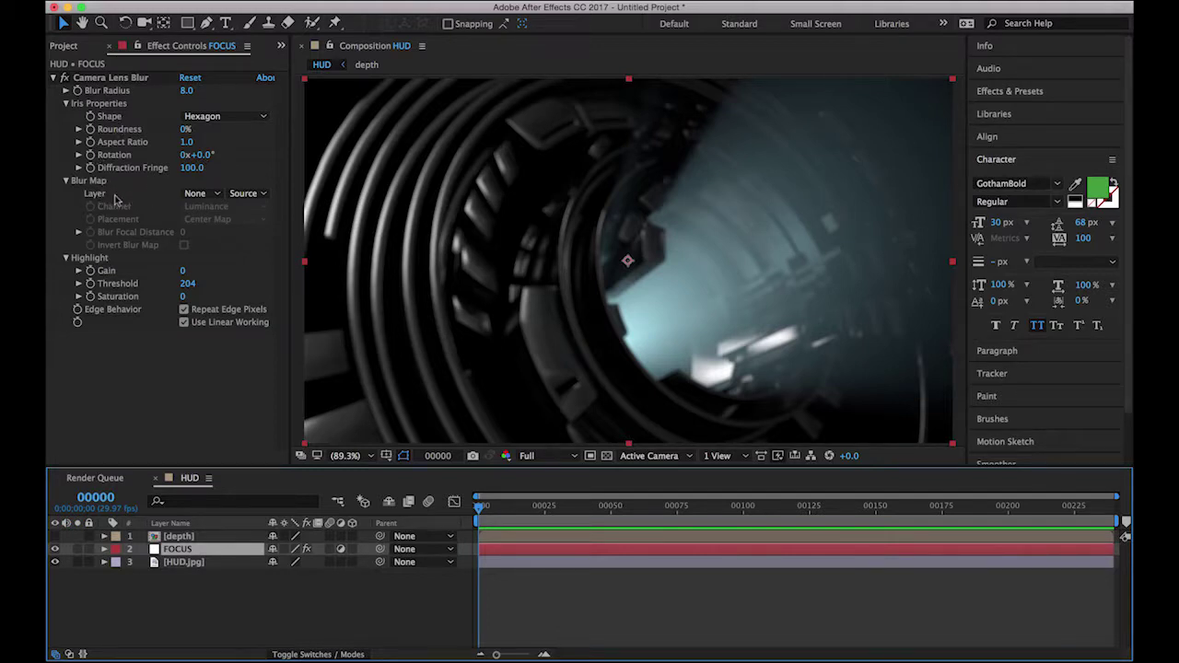
Use the depth layer as the Camera Lens Blur's blur map and set the blur radius to 15
{"action": "left_click", "coordinate": [190, 194]}
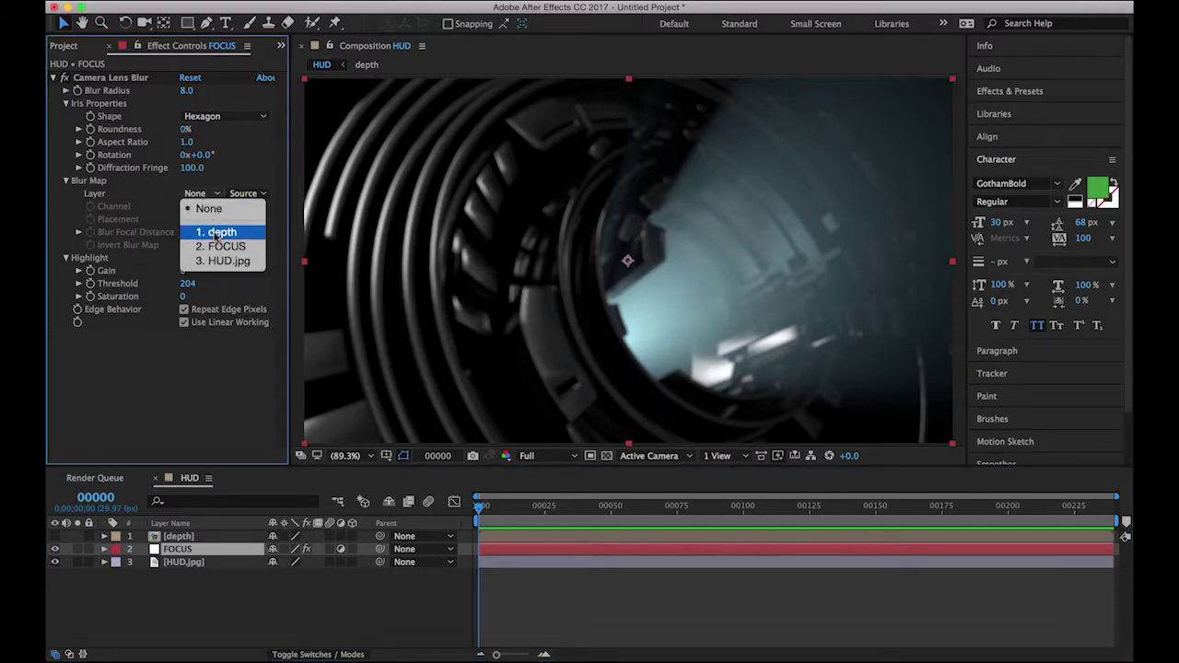
{"action": "left_click", "coordinate": [217, 234]}
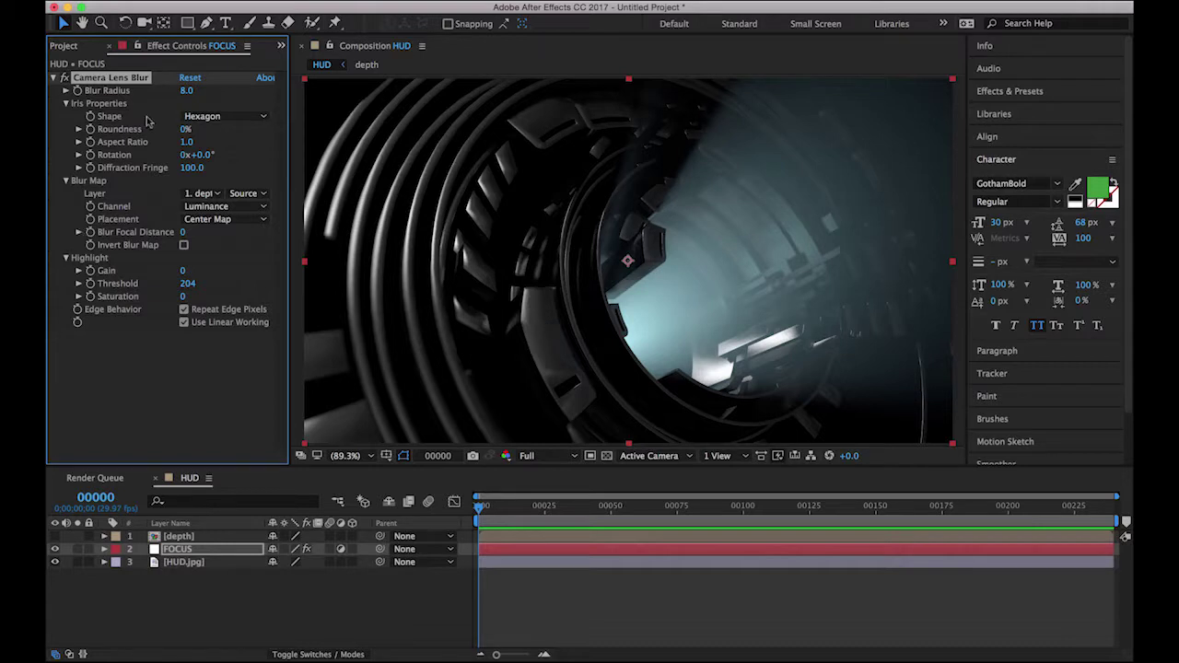
{"action": "left_click", "coordinate": [186, 90]}
{"action": "type", "text": "12"}
{"action": "key", "text": "Return"}
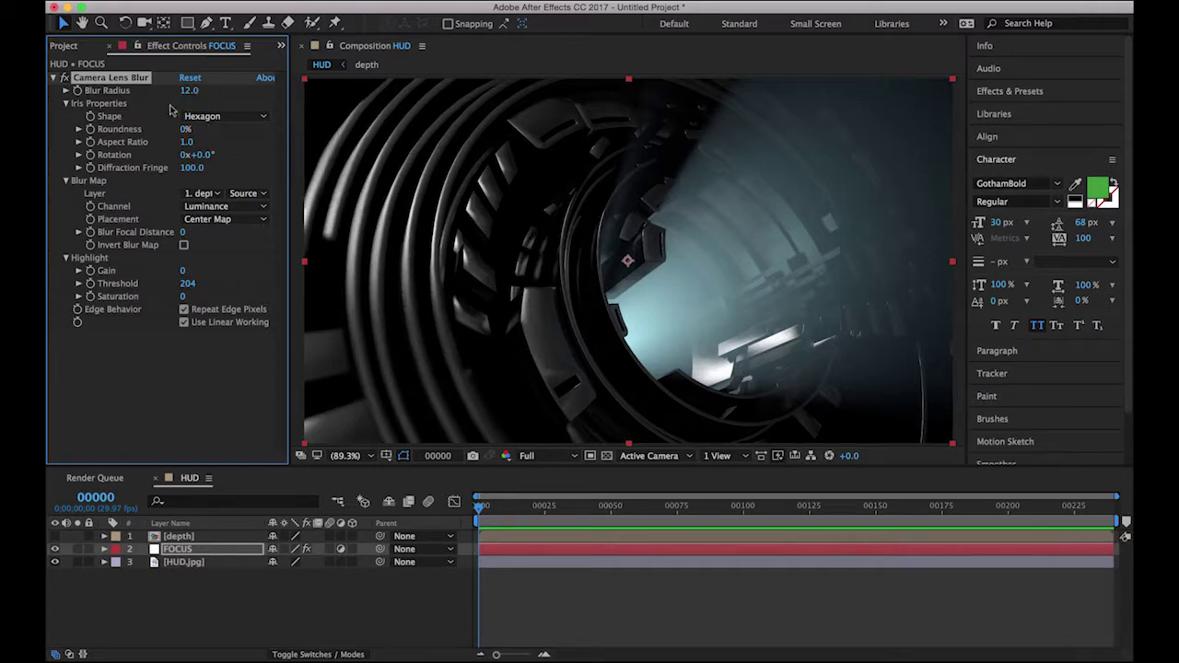
{"action": "left_click", "coordinate": [193, 92]}
{"action": "type", "text": "15"}
{"action": "key", "text": "Return"}
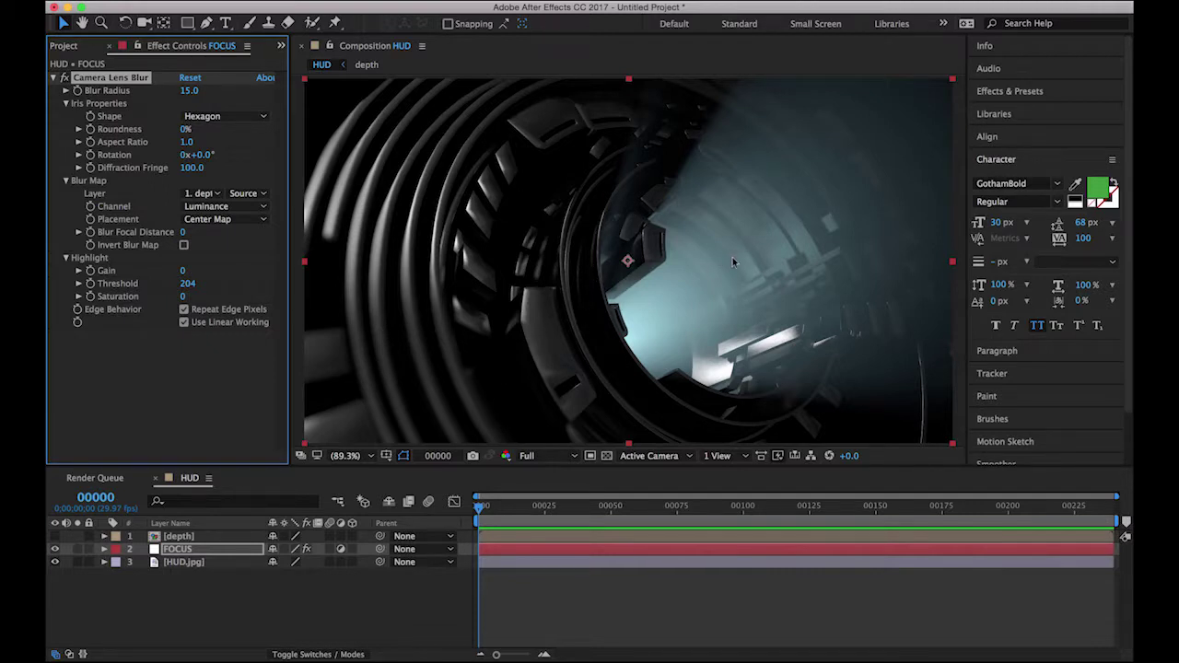
Open the depth composition and shift the mask's upper-left and lower-middle points slightly inward to narrow the black ellipse
{"action": "left_click", "coordinate": [155, 539]}
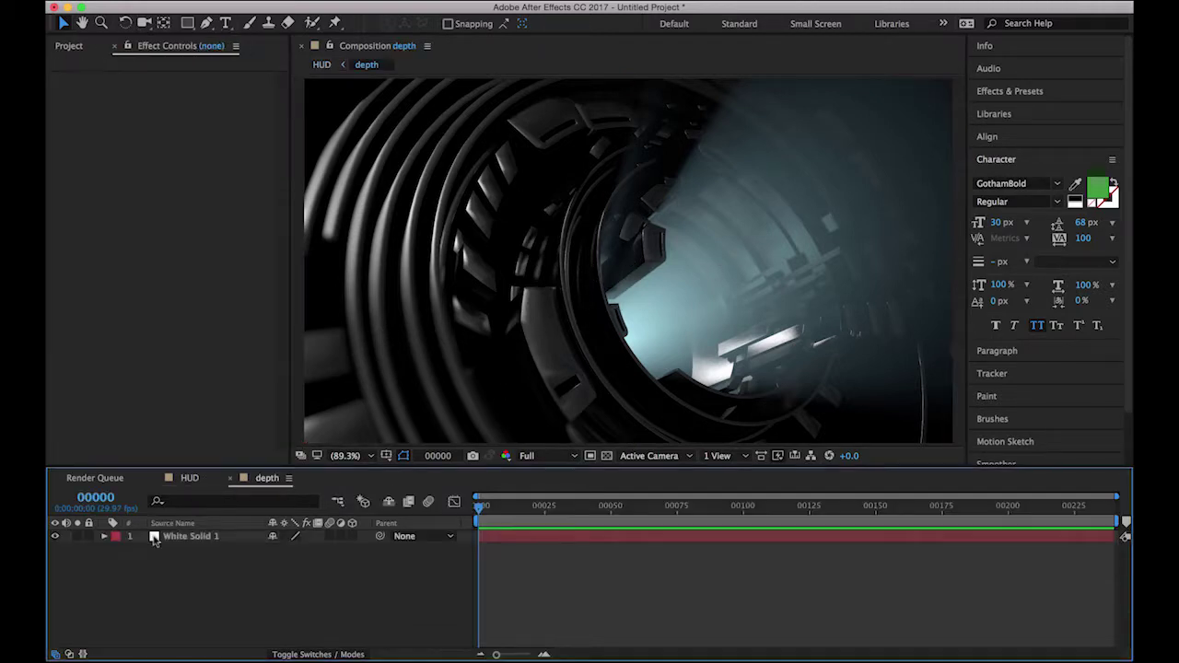
{"action": "left_click", "coordinate": [188, 539]}
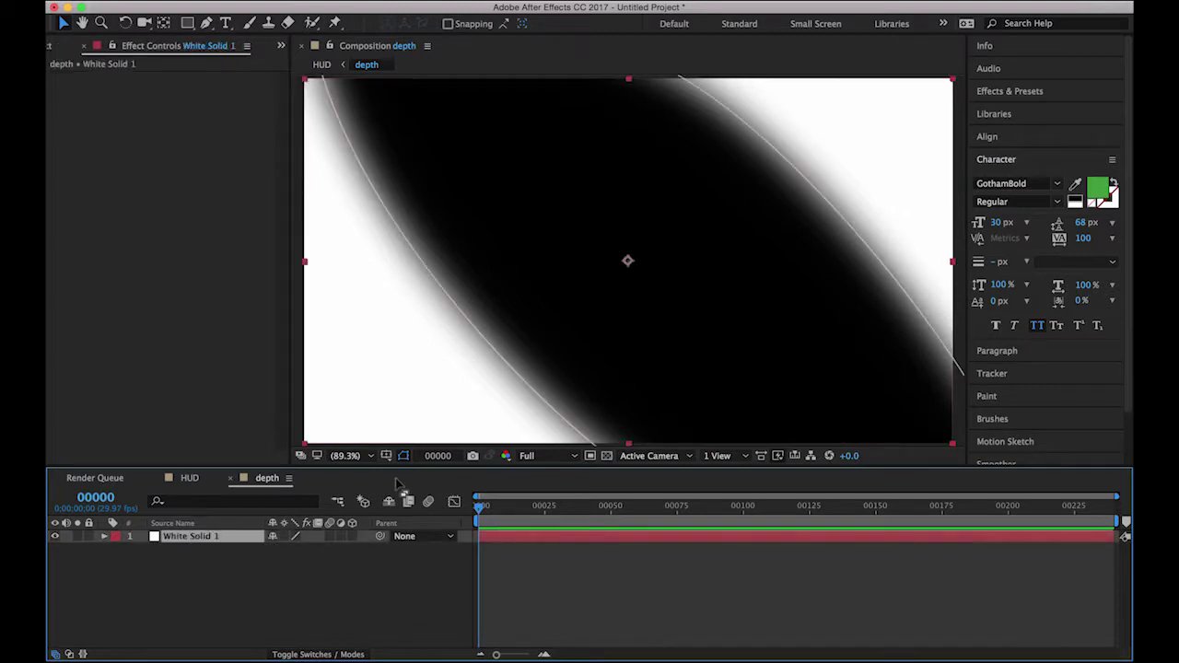
{"action": "key", "text": "comma"}
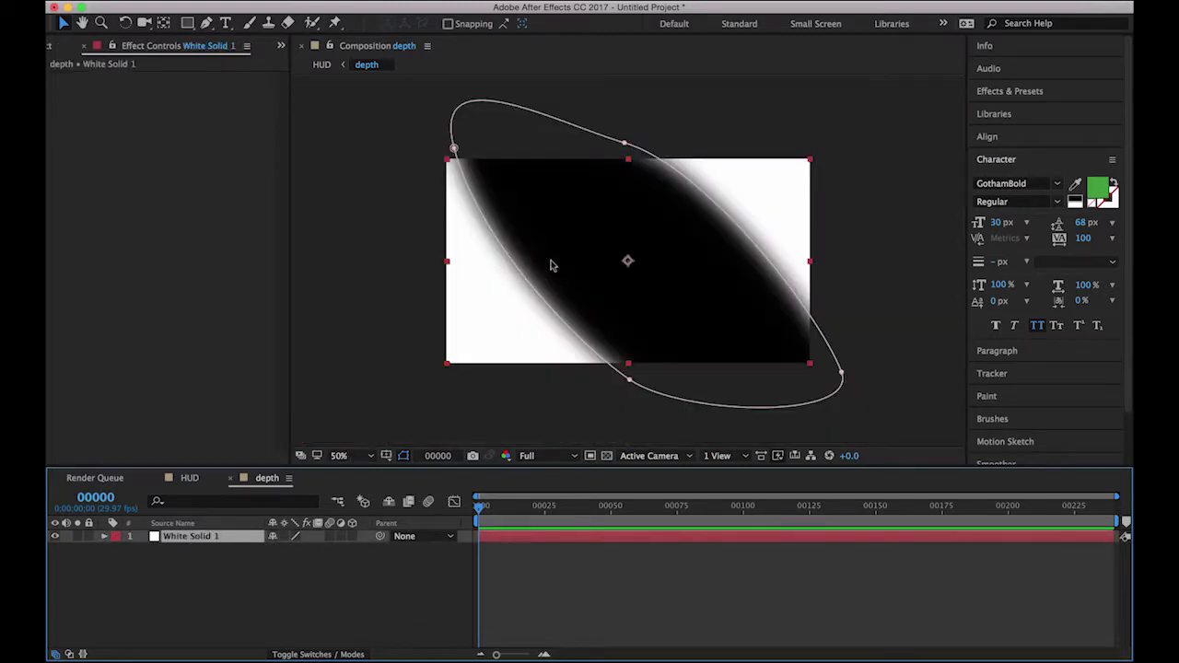
{"action": "left_click", "coordinate": [454, 147]}
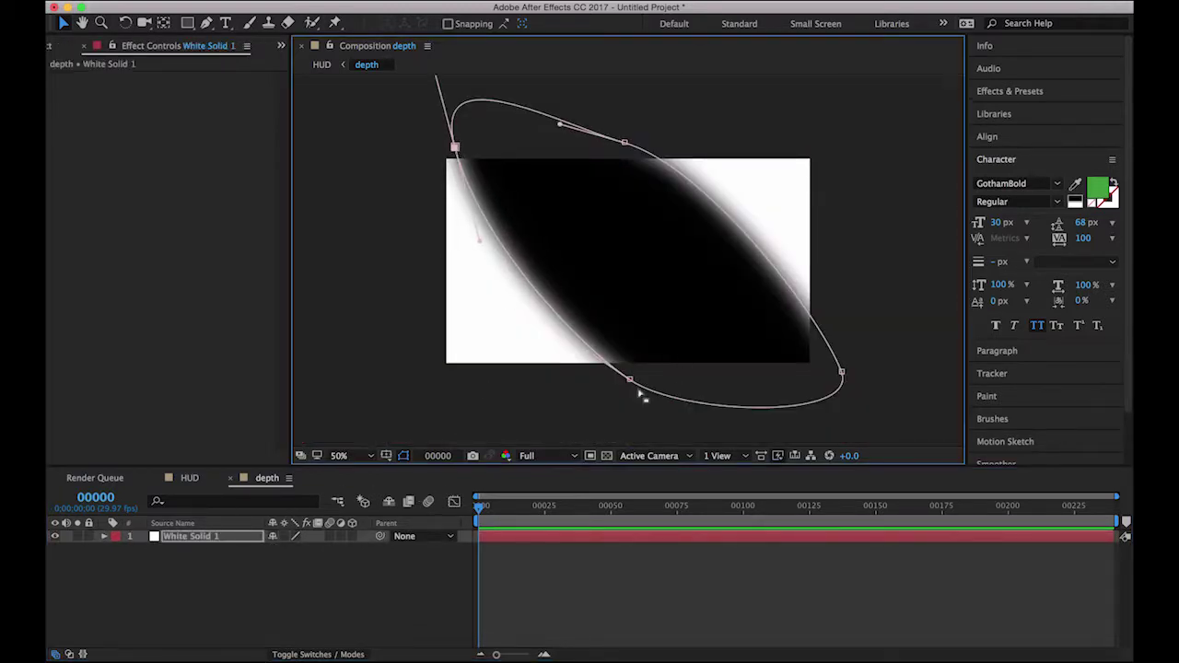
{"action": "left_click_drag", "start_coordinate": [628, 379], "coordinate": [657, 376], "text": "shift"}
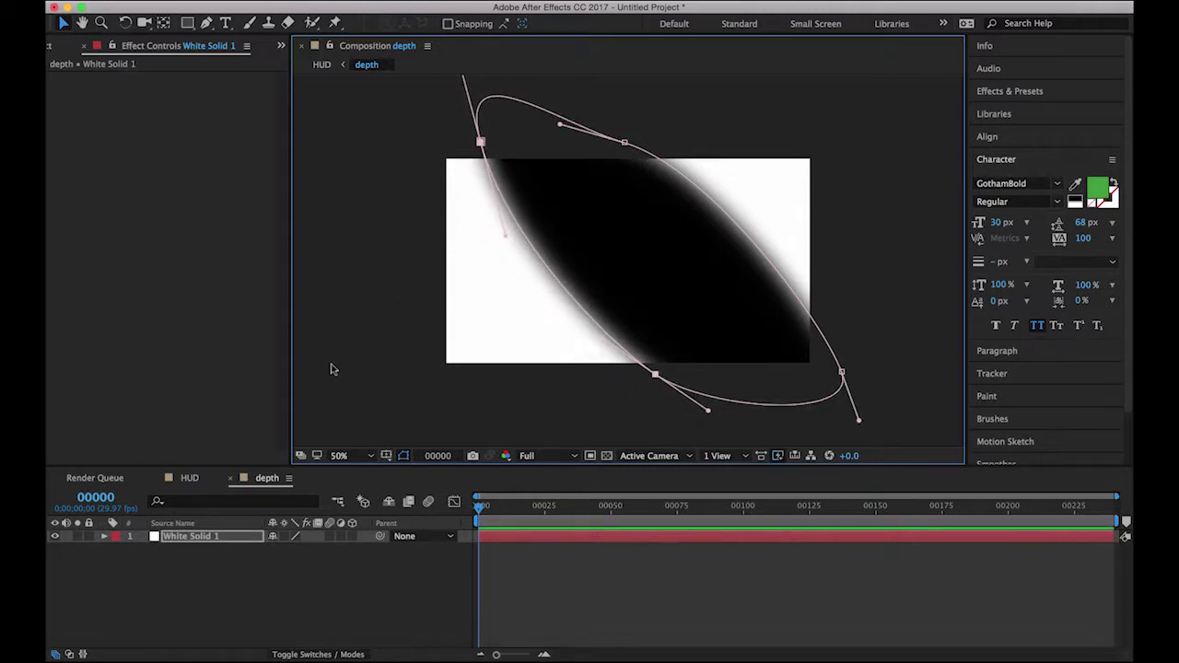
Increase the feather of the White Solid 1 mask and return to the HUD composition
{"action": "key", "text": "m"}
{"action": "key", "text": "m"}
{"action": "left_click_drag", "start_coordinate": [288, 575], "coordinate": [390, 556]}
{"action": "left_click", "coordinate": [189, 478]}
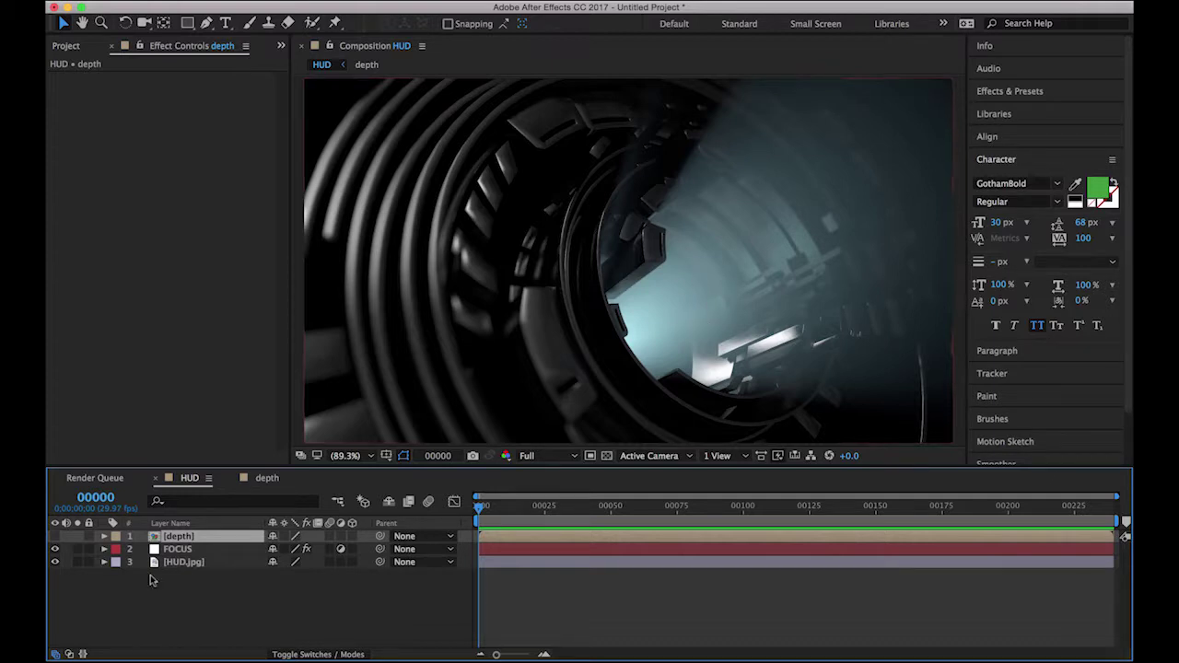
Lock the depth and FOCUS layers in the HUD composition
{"action": "left_click", "coordinate": [178, 600]}
{"action": "left_click", "coordinate": [88, 536]}
{"action": "left_click", "coordinate": [88, 549]}
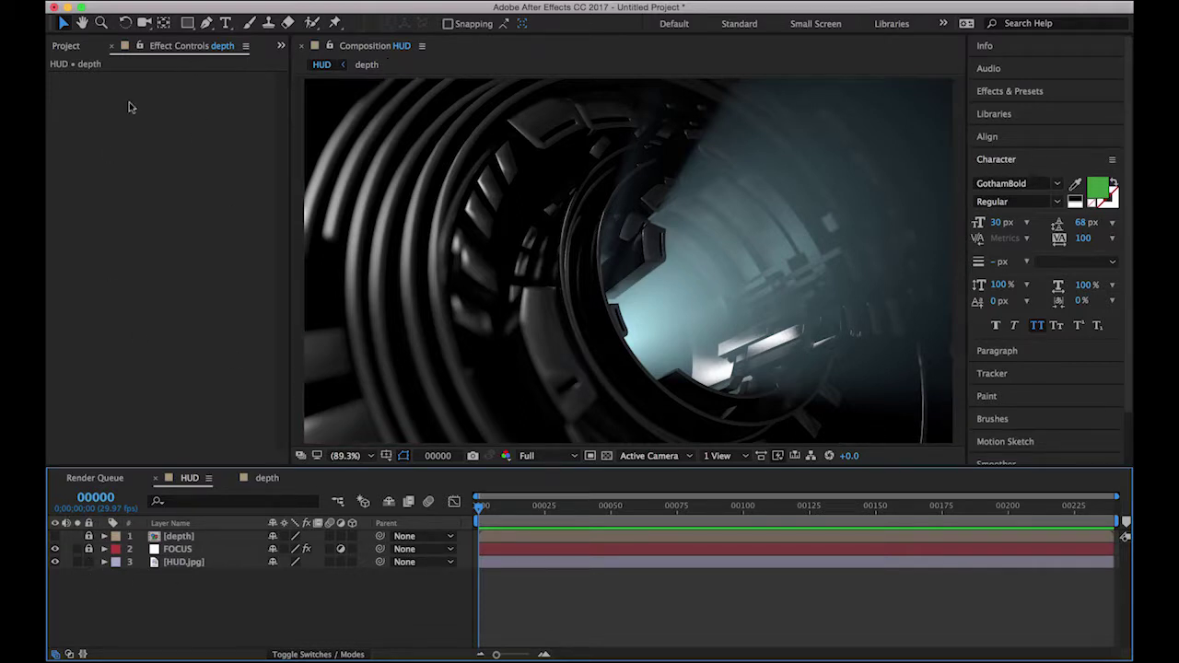
Add White Solid 1 above all layers as an adjustment layer and rename it CC
{"action": "left_click", "coordinate": [89, 46]}
{"action": "left_click_drag", "start_coordinate": [112, 242], "coordinate": [191, 537]}
{"action": "left_click", "coordinate": [340, 536]}
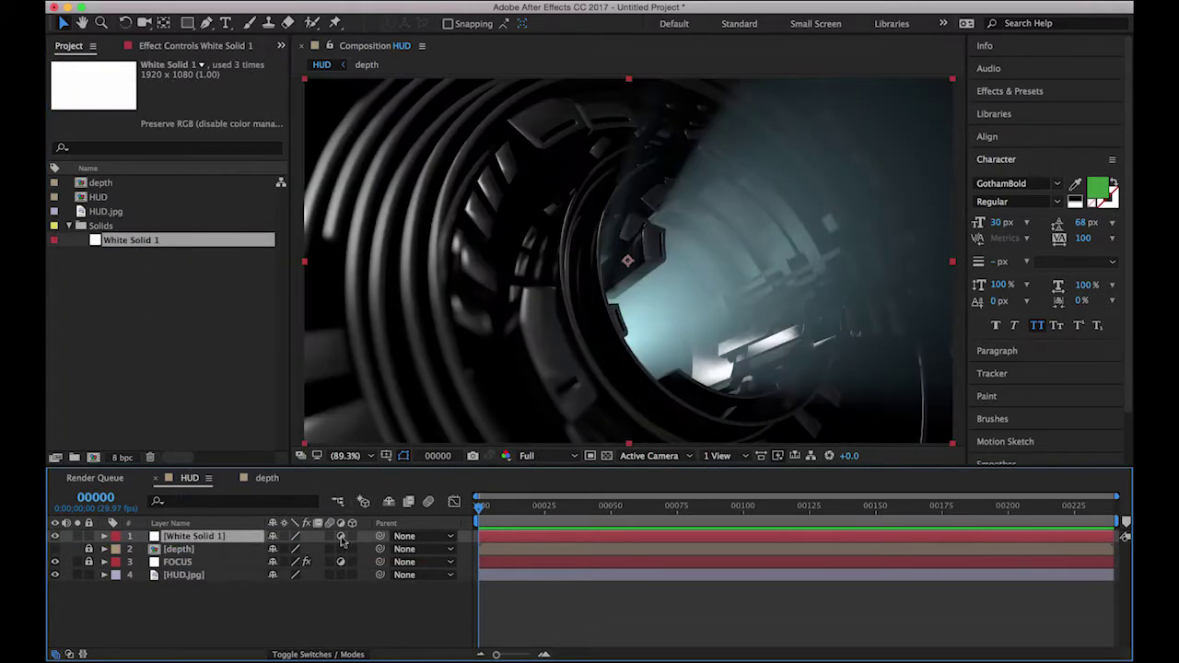
{"action": "key", "text": "Return"}
{"action": "type", "text": "CC"}
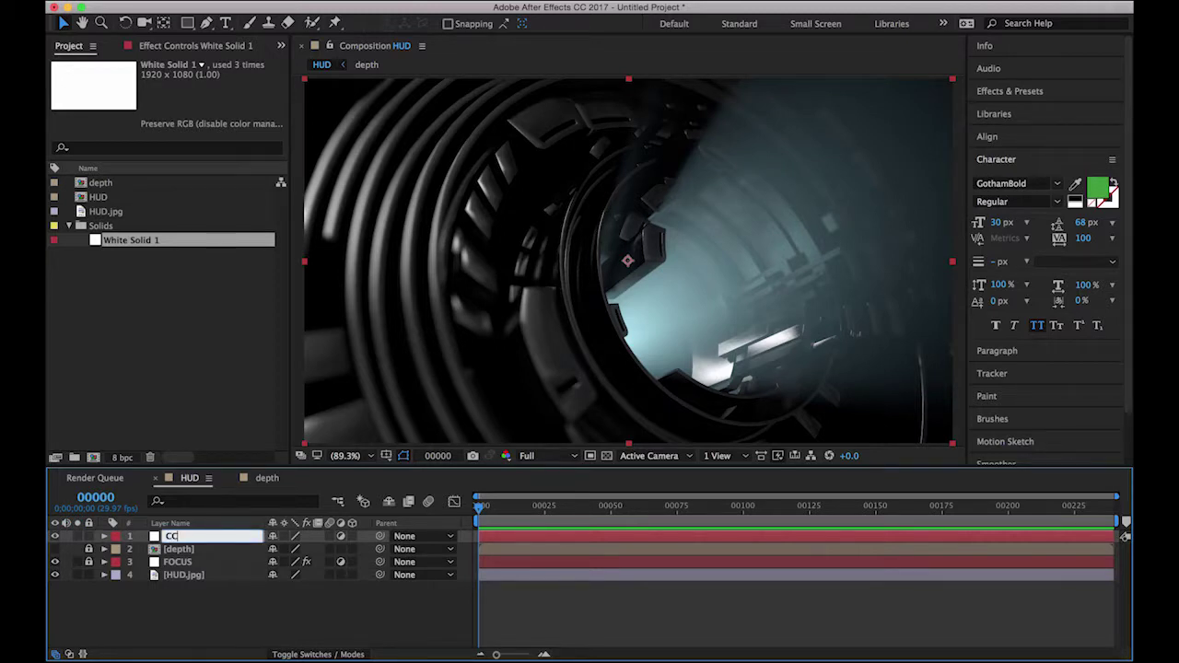
{"action": "left_click", "coordinate": [240, 597]}
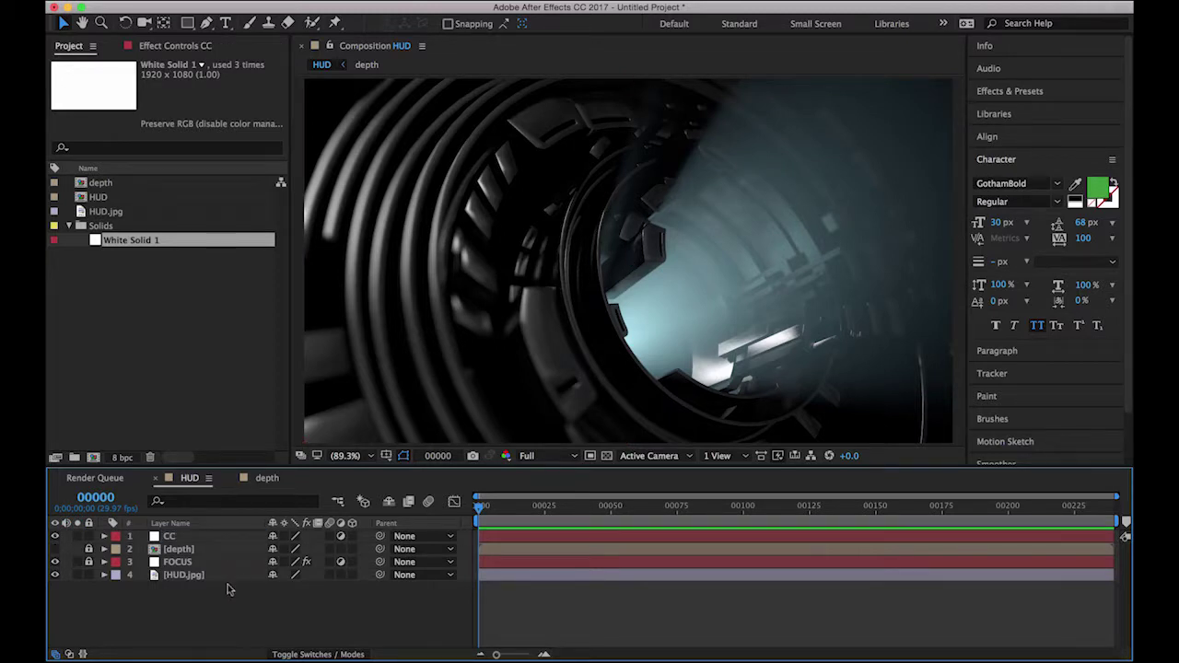
Apply the Magic Bullet Looks effect to the CC layer and open its look editor
{"action": "left_click", "coordinate": [187, 537]}
{"action": "left_click", "coordinate": [380, 0]}
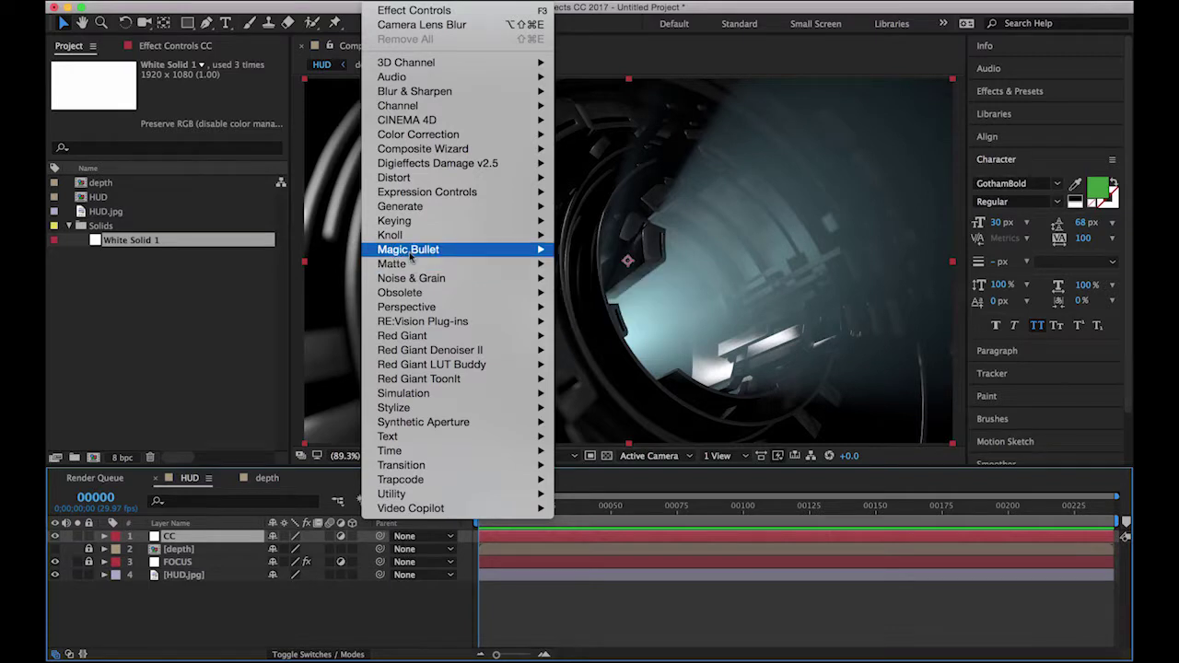
{"action": "mouse_move", "coordinate": [411, 257]}
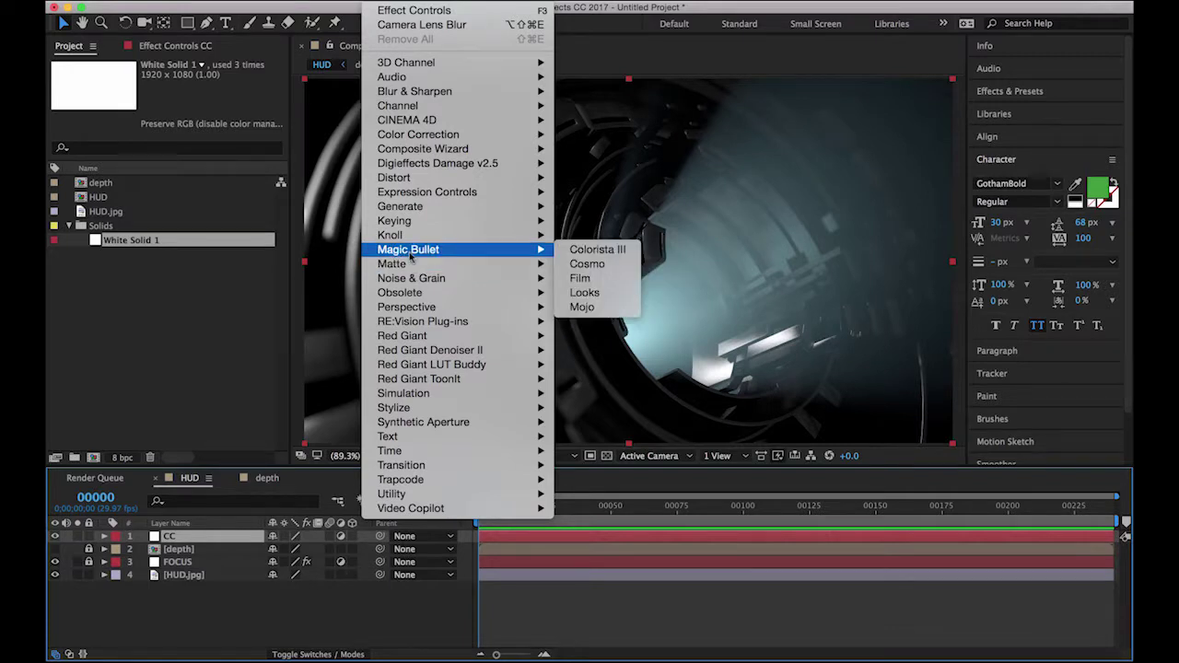
{"action": "left_click", "coordinate": [585, 293]}
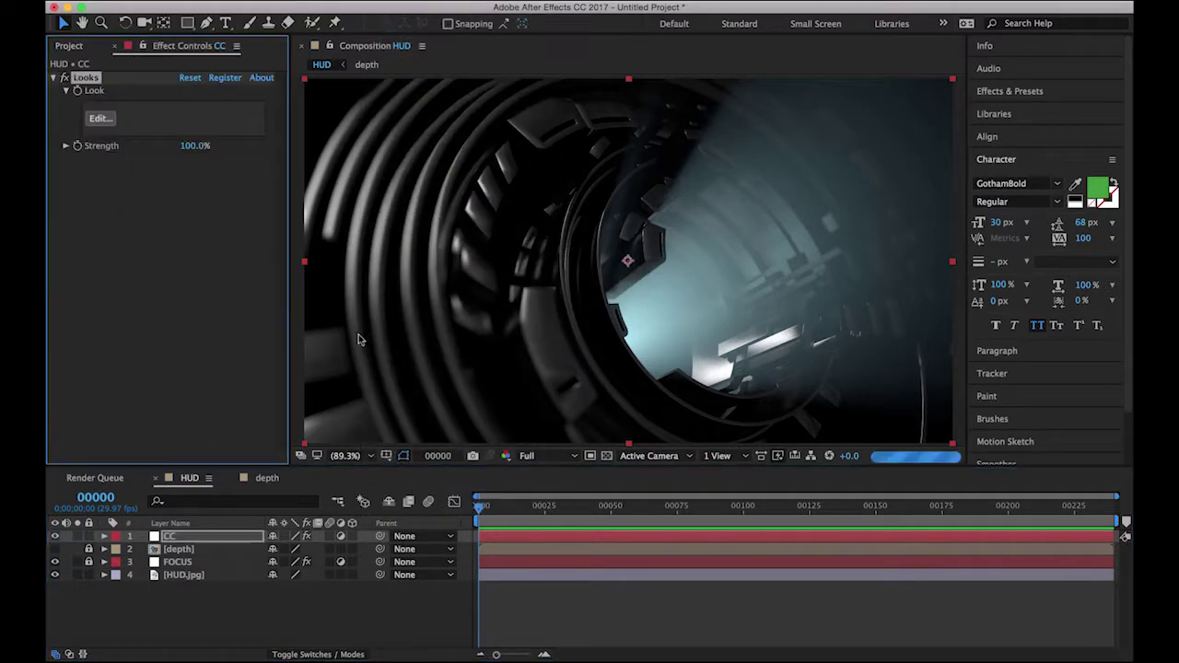
{"action": "left_click", "coordinate": [101, 120]}
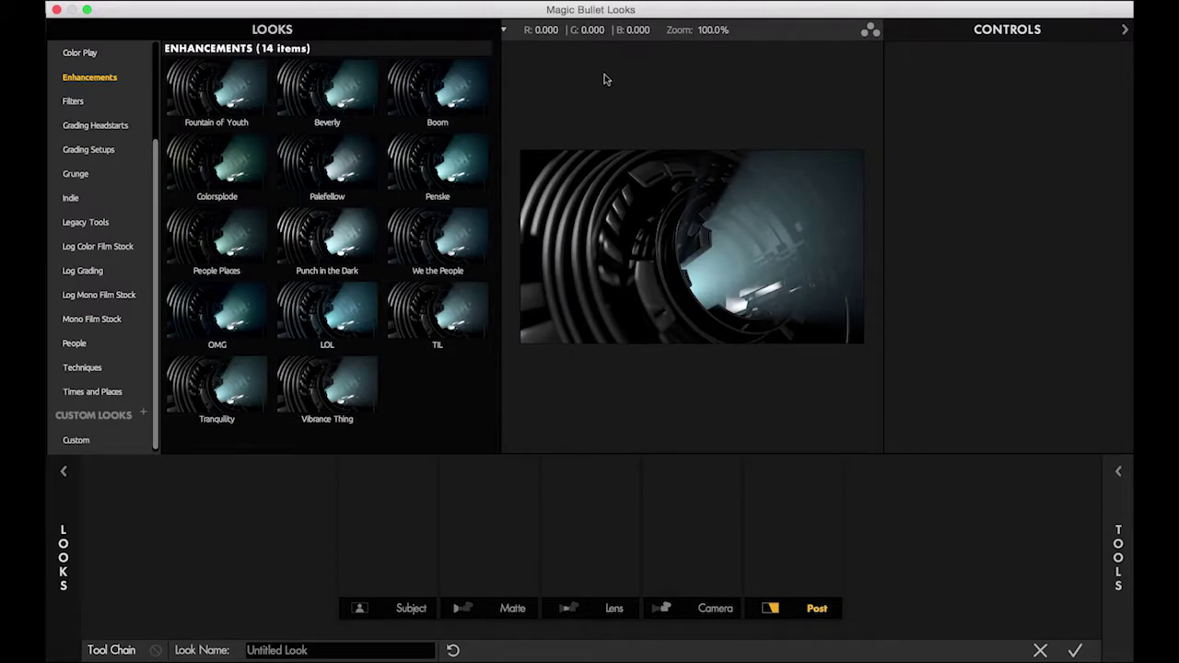
Try several Enhancements looks on the image, including TIL, We the People and Palefellow
{"action": "left_click", "coordinate": [432, 94]}
{"action": "left_click", "coordinate": [248, 108]}
{"action": "left_click", "coordinate": [458, 316]}
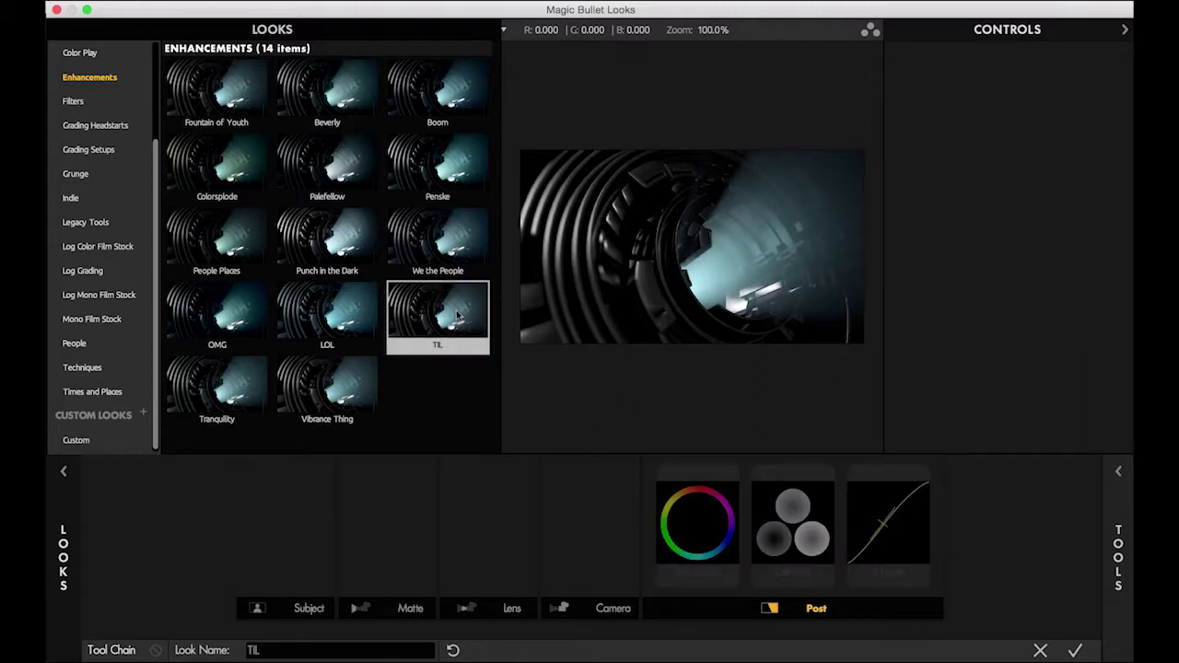
{"action": "left_click", "coordinate": [447, 243]}
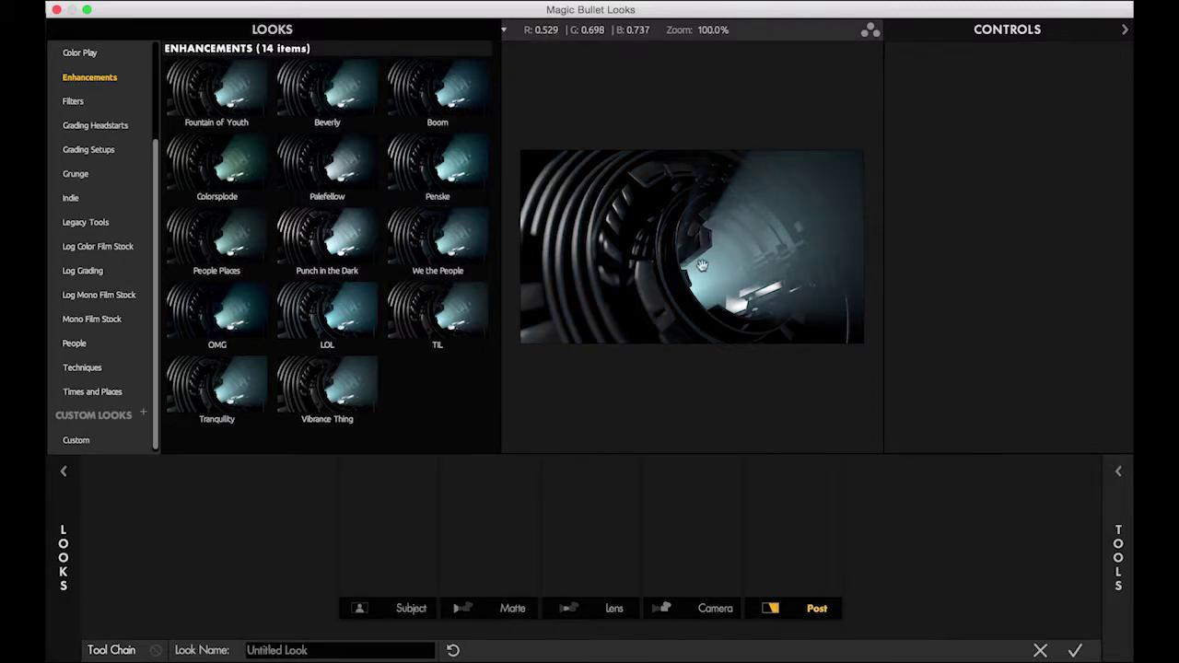
{"action": "left_click", "coordinate": [313, 87]}
{"action": "left_click", "coordinate": [335, 166]}
{"action": "left_click", "coordinate": [324, 158]}
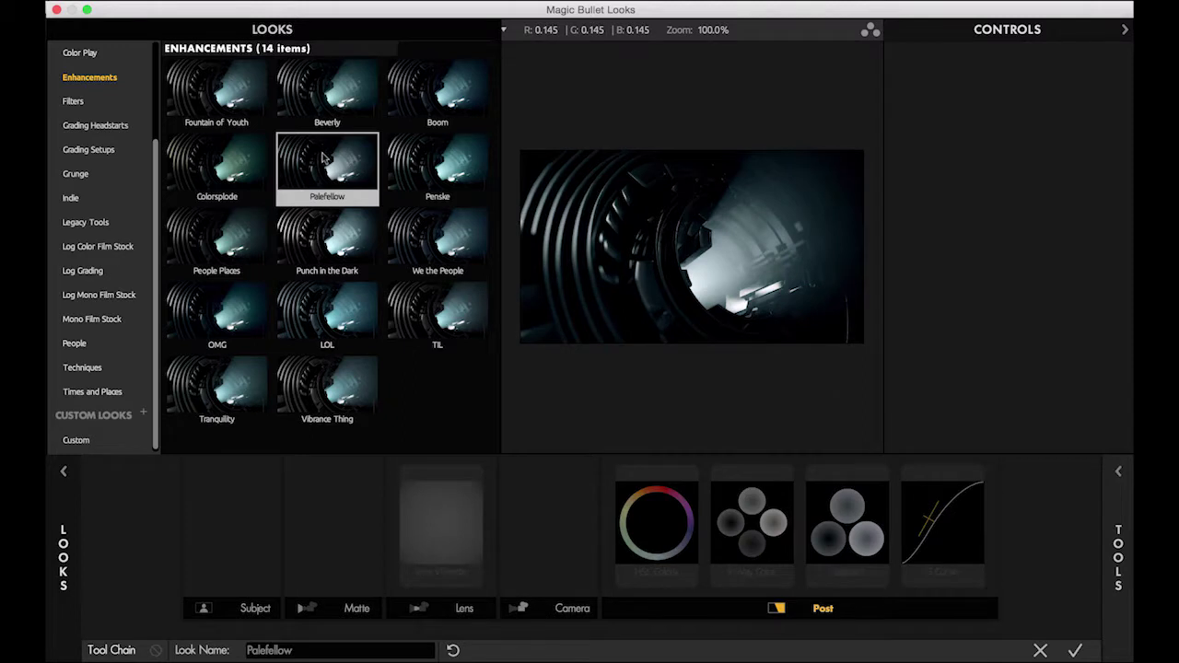
Try several Filters looks on the image, including Greyhound, Rubber Seoul and Sierra
{"action": "left_click", "coordinate": [75, 102]}
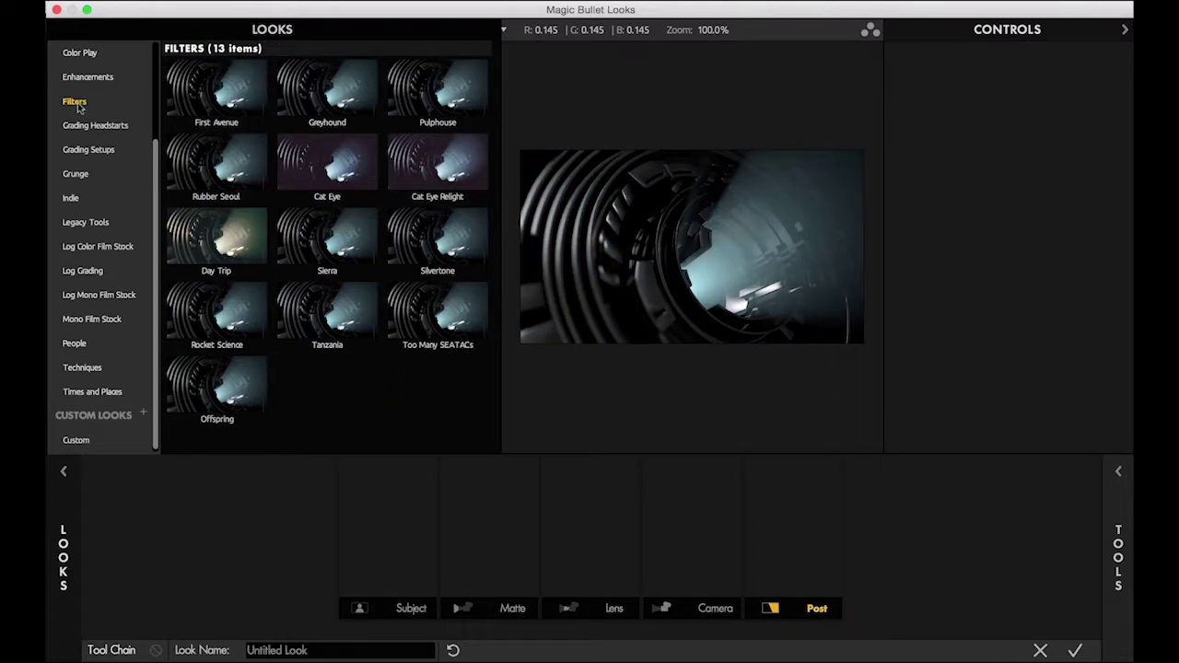
{"action": "left_click", "coordinate": [88, 77]}
{"action": "left_click", "coordinate": [75, 102]}
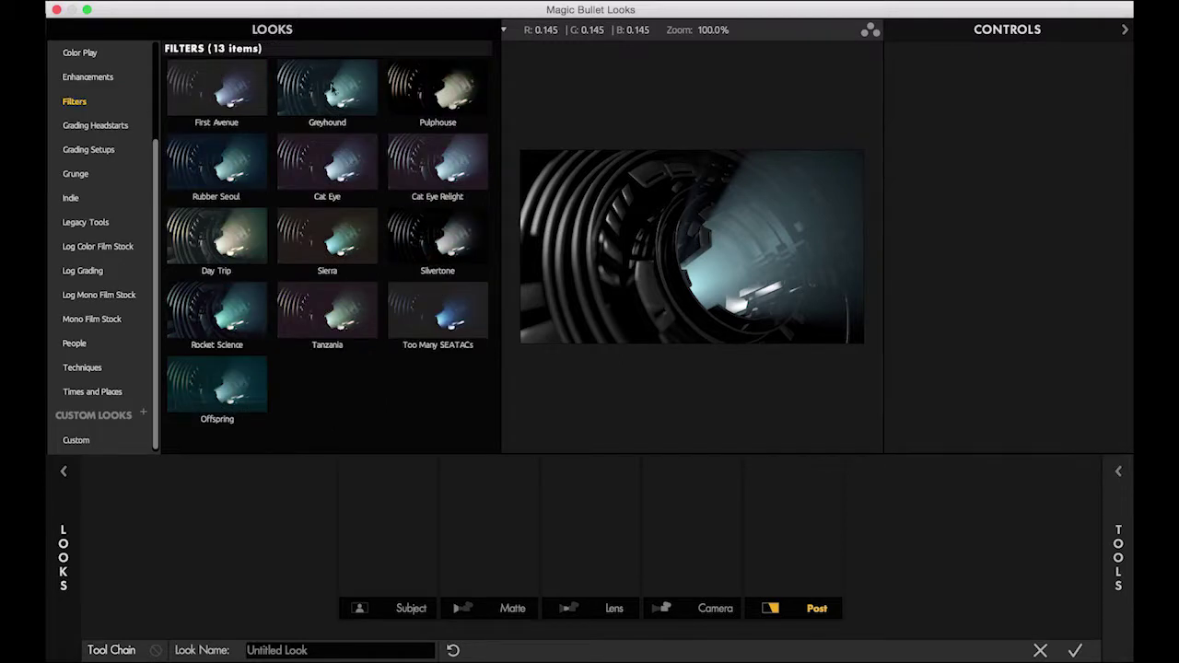
{"action": "left_click", "coordinate": [449, 90]}
{"action": "left_click", "coordinate": [344, 93]}
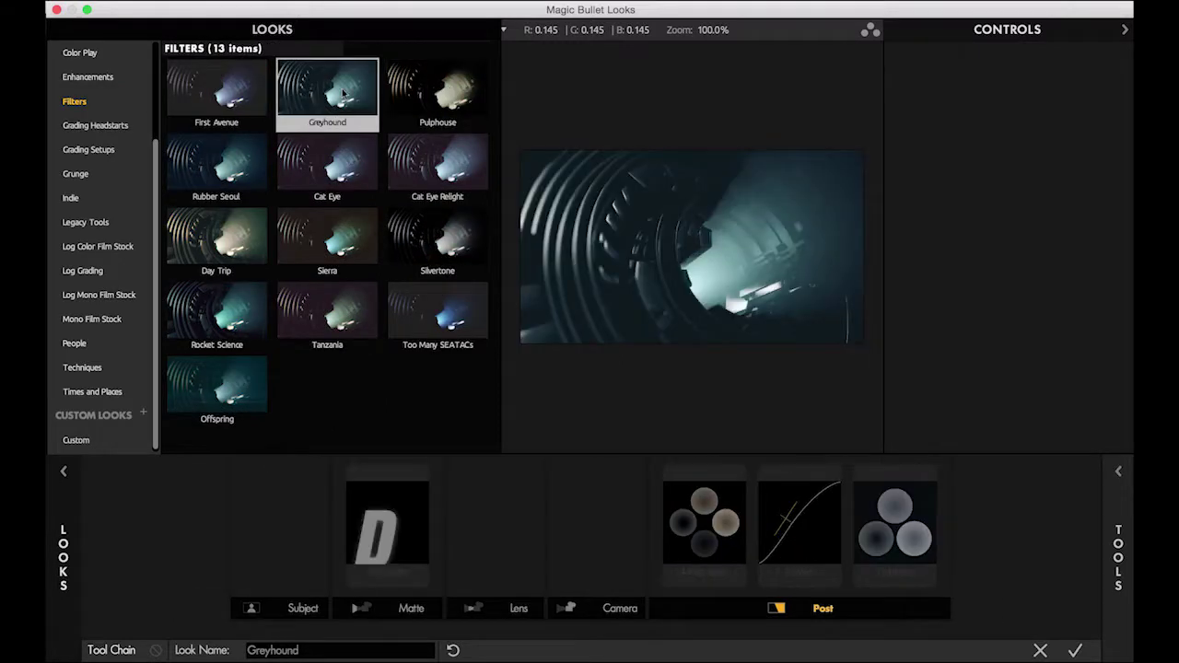
{"action": "left_click", "coordinate": [334, 171]}
{"action": "left_click", "coordinate": [240, 175]}
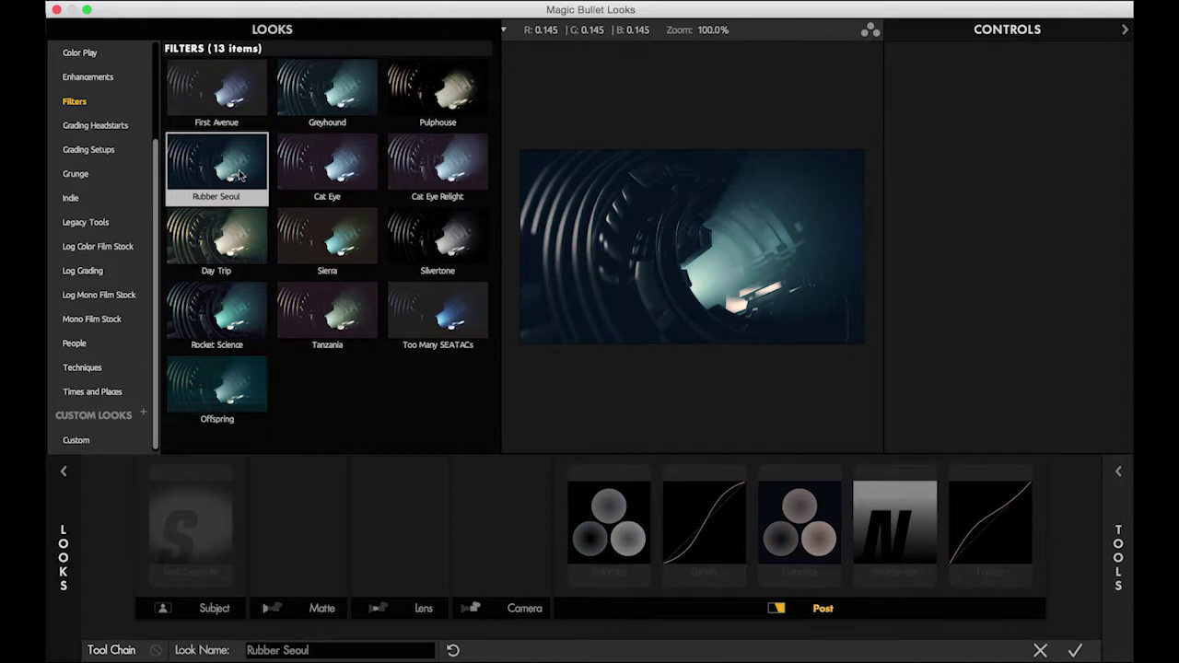
{"action": "left_click", "coordinate": [240, 221]}
{"action": "left_click", "coordinate": [334, 235]}
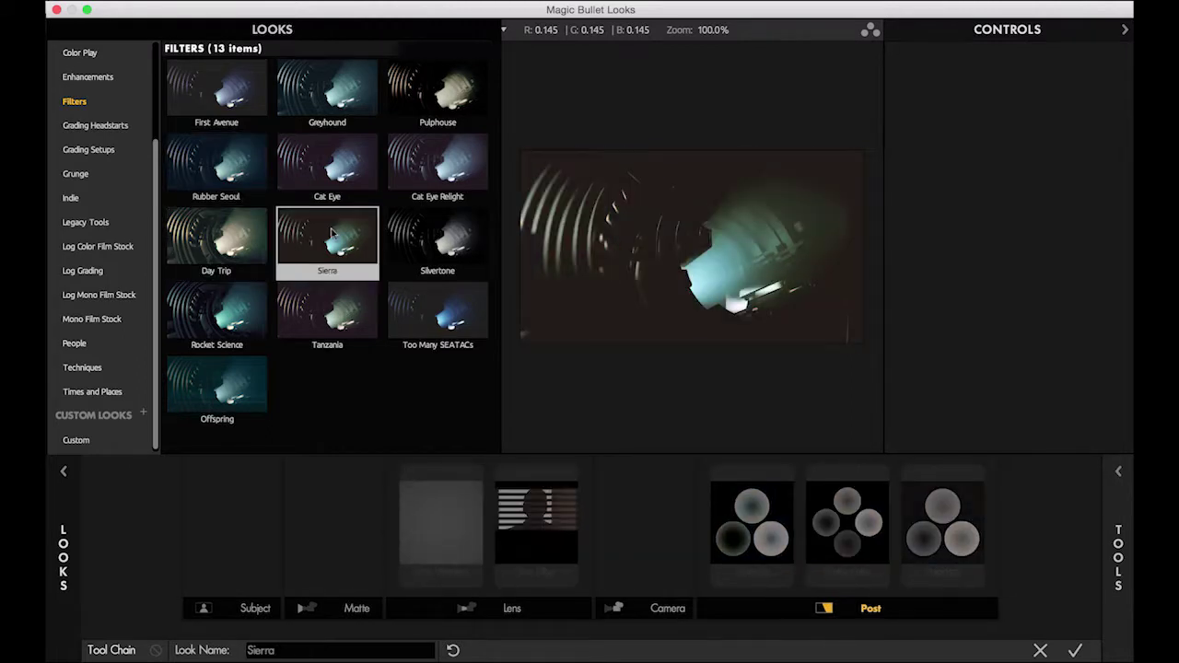
Compare the Tanzania and Rocket Science looks, and apply Tanzania to the CC layer
{"action": "left_click", "coordinate": [335, 296]}
{"action": "left_click", "coordinate": [260, 313]}
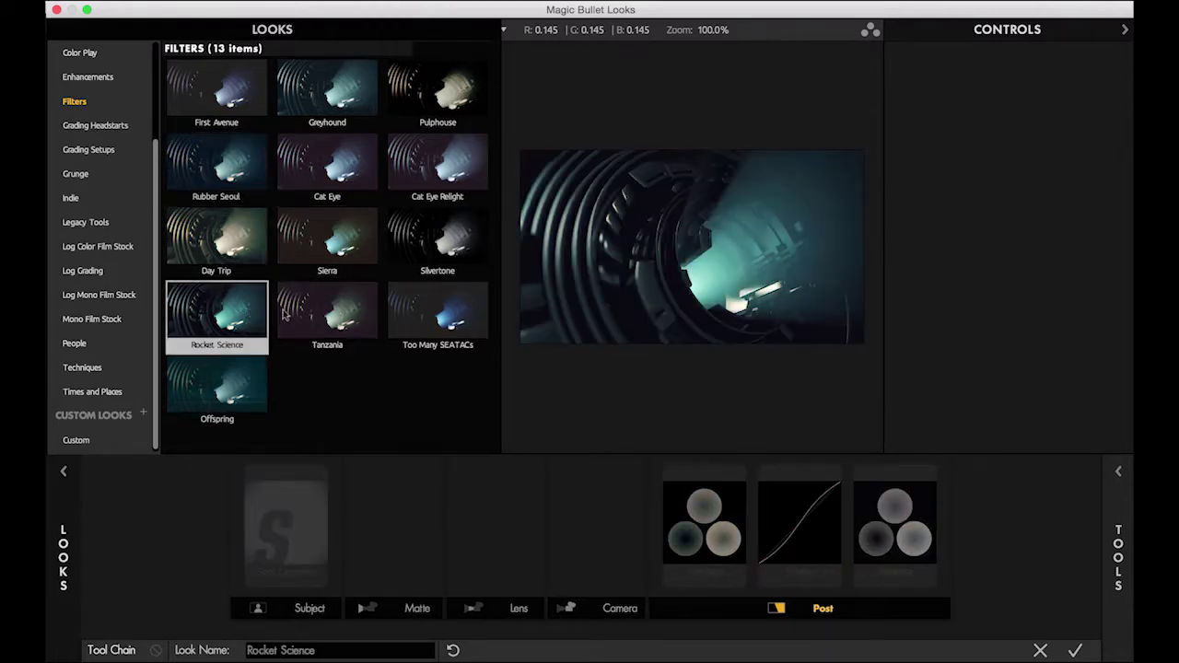
{"action": "left_click", "coordinate": [348, 315]}
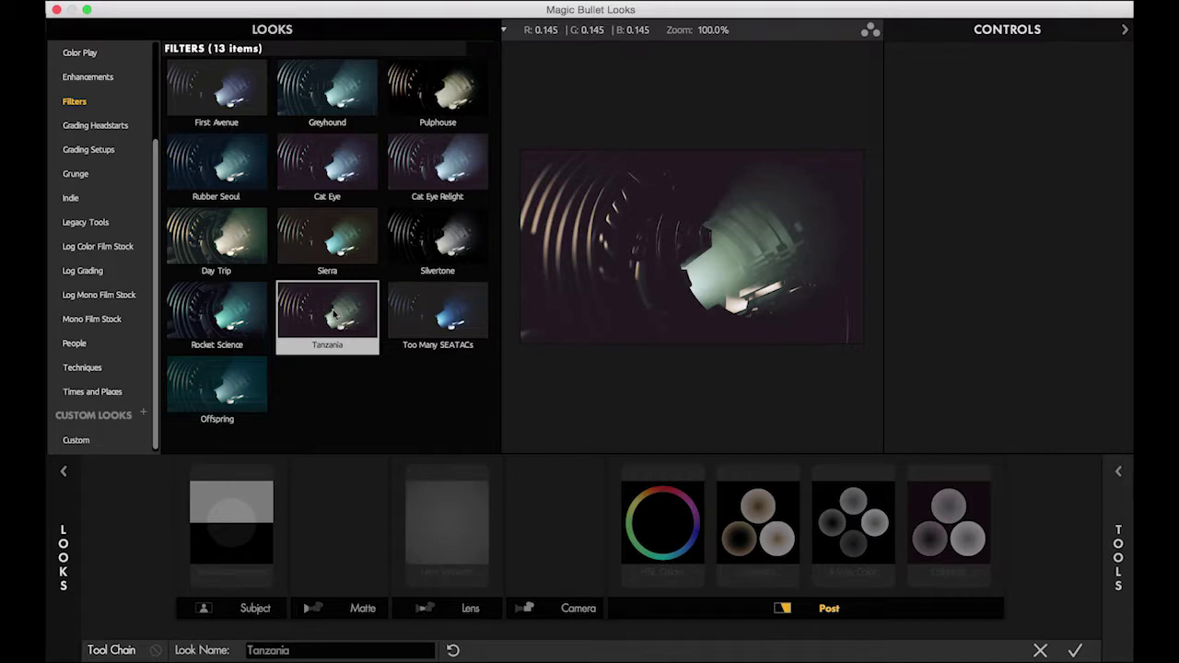
{"action": "left_click", "coordinate": [1075, 651]}
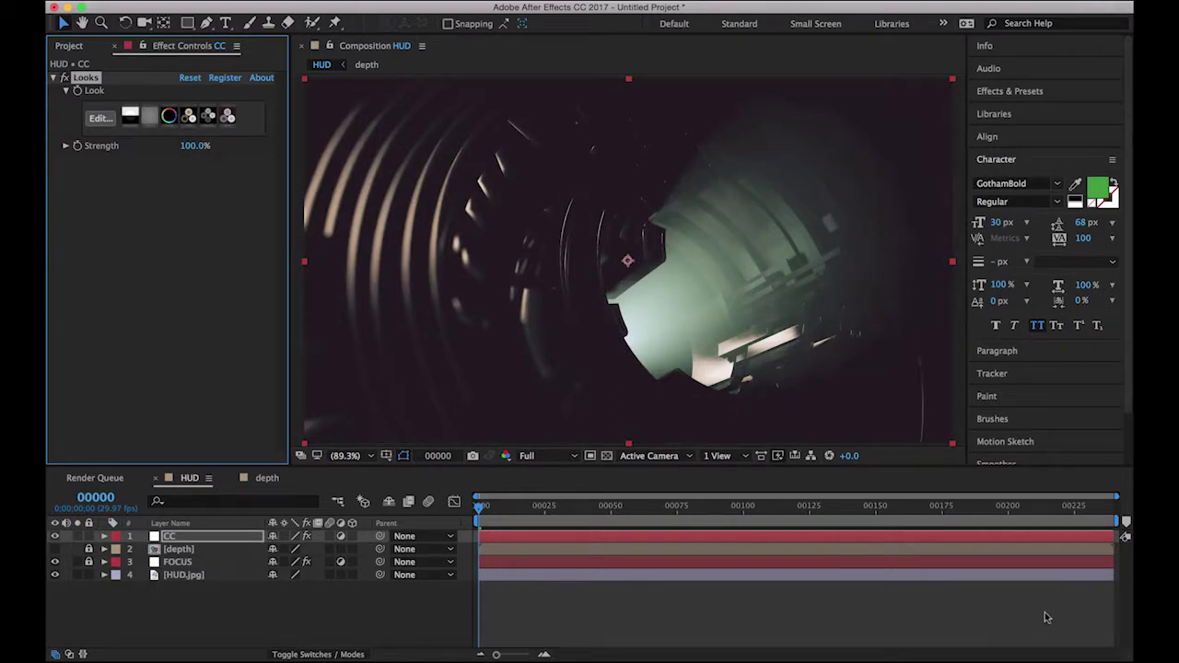
Create a new 1920 × 1080 px solid coloured black (000000) above the CC layer
{"action": "left_click", "coordinate": [270, 628]}
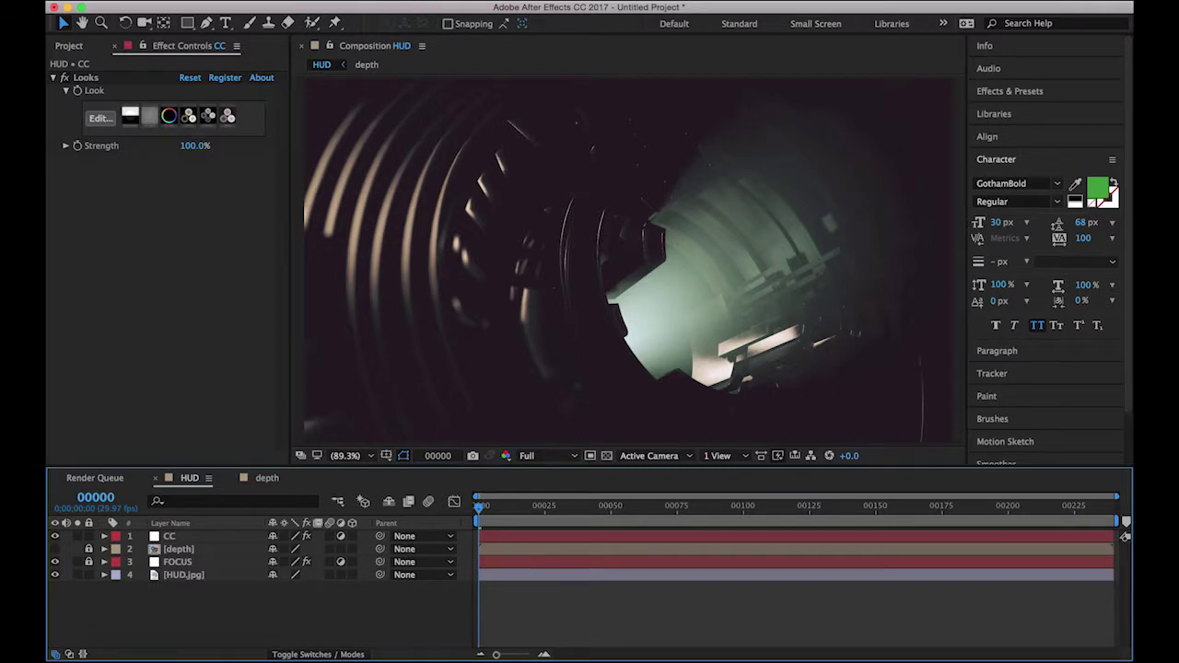
{"action": "left_click", "coordinate": [340, 0]}
{"action": "left_click", "coordinate": [343, 1]}
{"action": "left_click", "coordinate": [334, 2]}
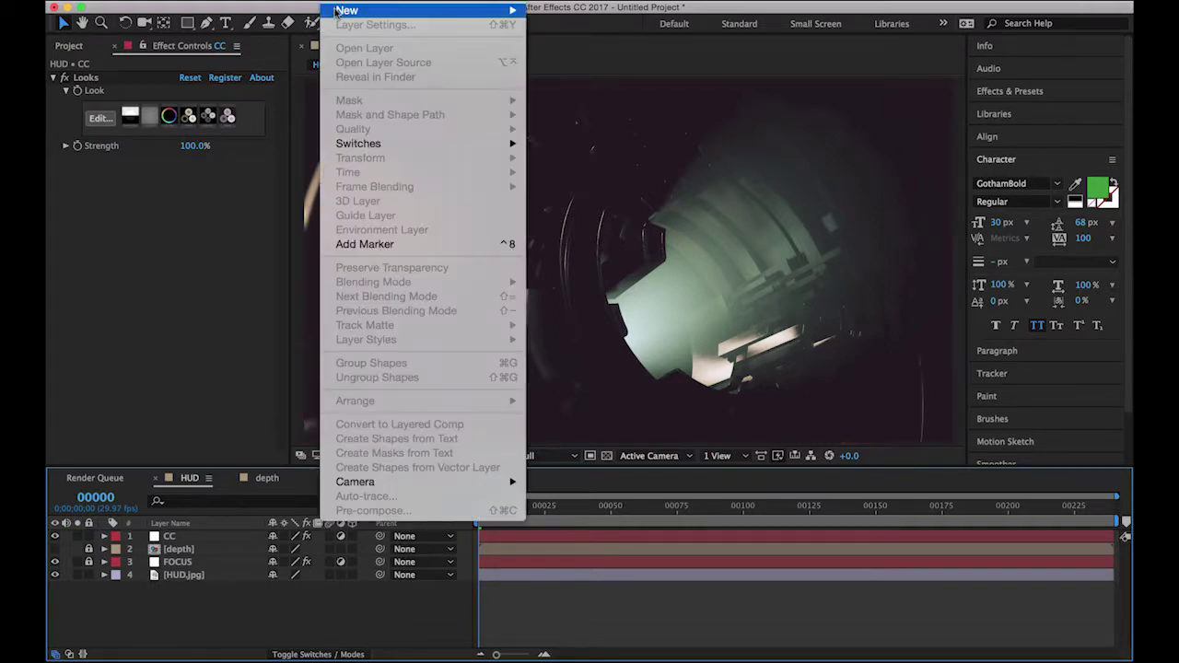
{"action": "mouse_move", "coordinate": [345, 10]}
{"action": "left_click", "coordinate": [558, 30]}
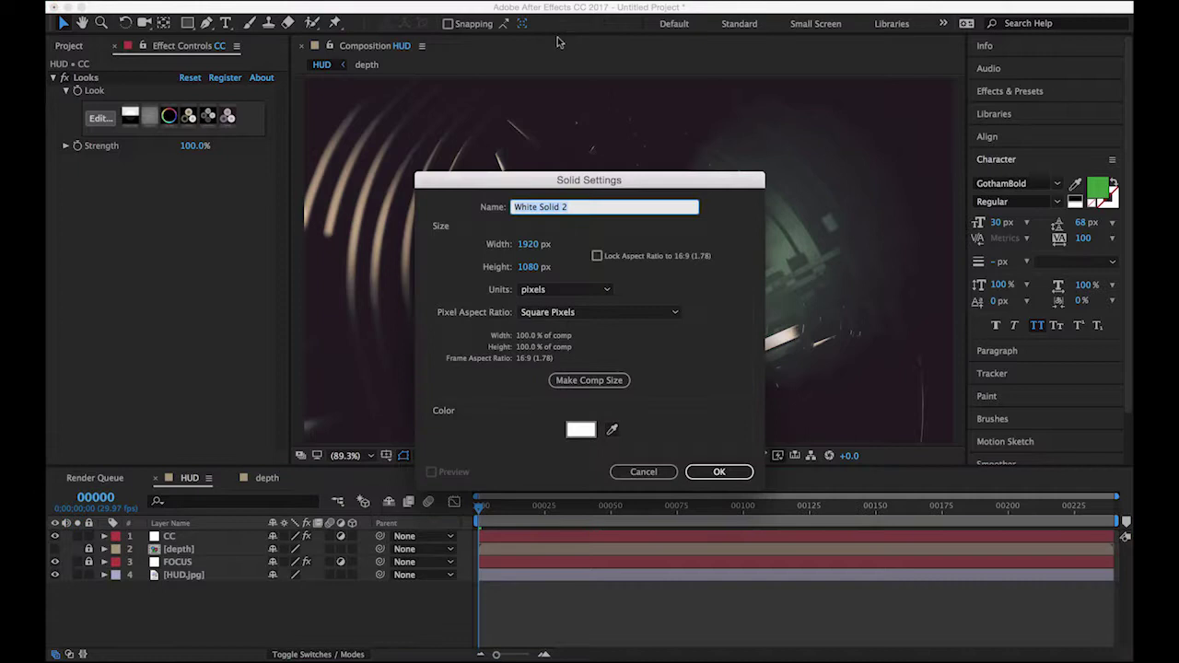
{"action": "left_click", "coordinate": [580, 429]}
{"action": "type", "text": "000000"}
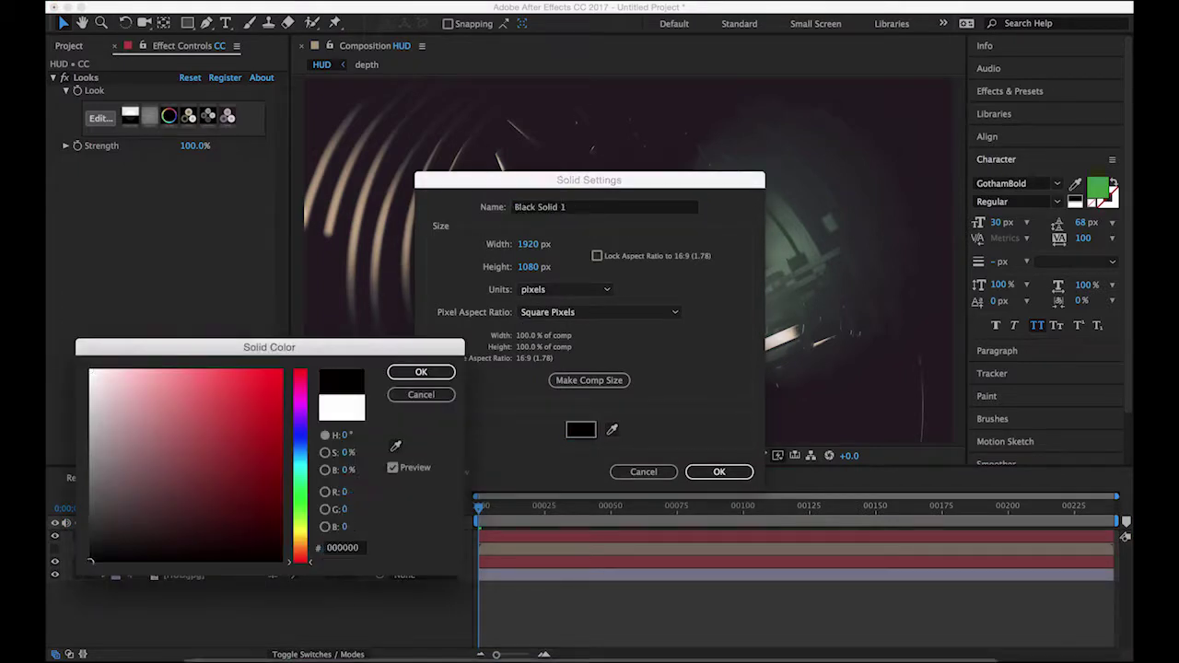
{"action": "left_click", "coordinate": [420, 372]}
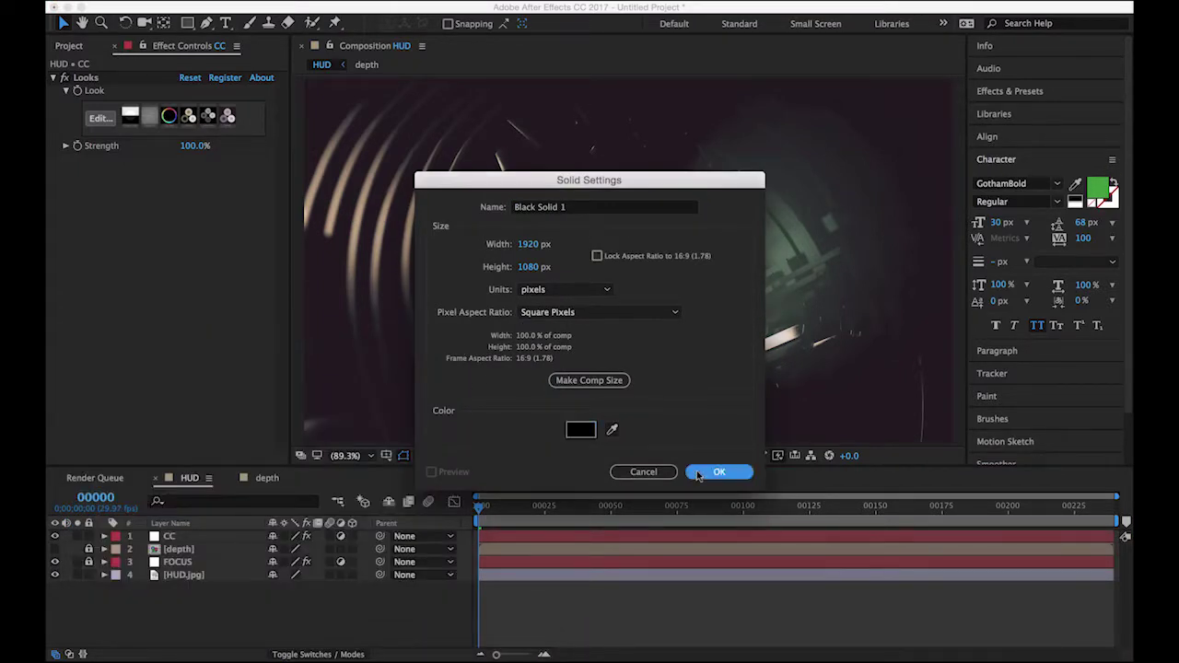
{"action": "left_click", "coordinate": [720, 472]}
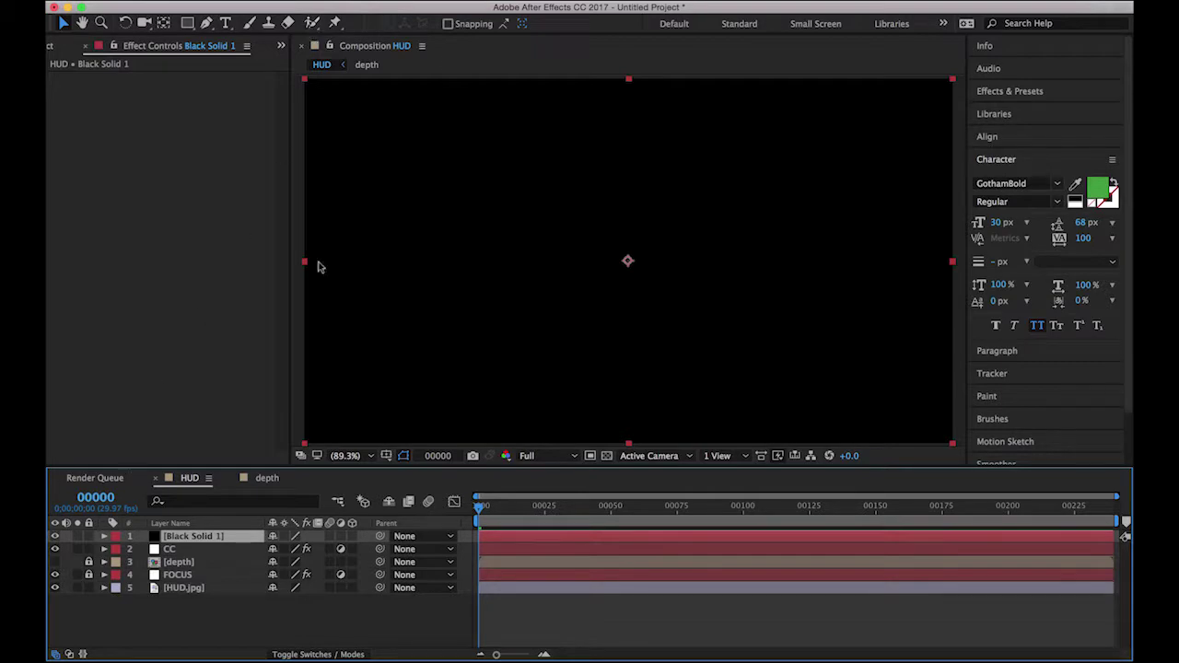
Apply the Trapcode Particular effect to Black Solid 1 and solo the layer
{"action": "left_click", "coordinate": [382, 0]}
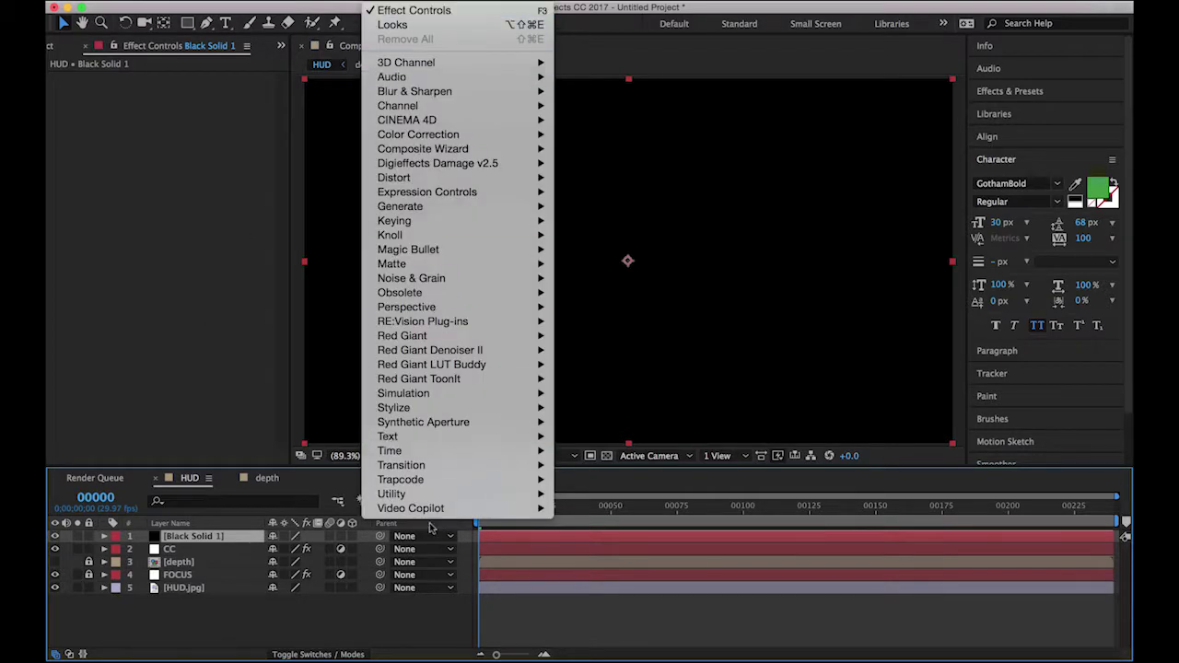
{"action": "mouse_move", "coordinate": [433, 482]}
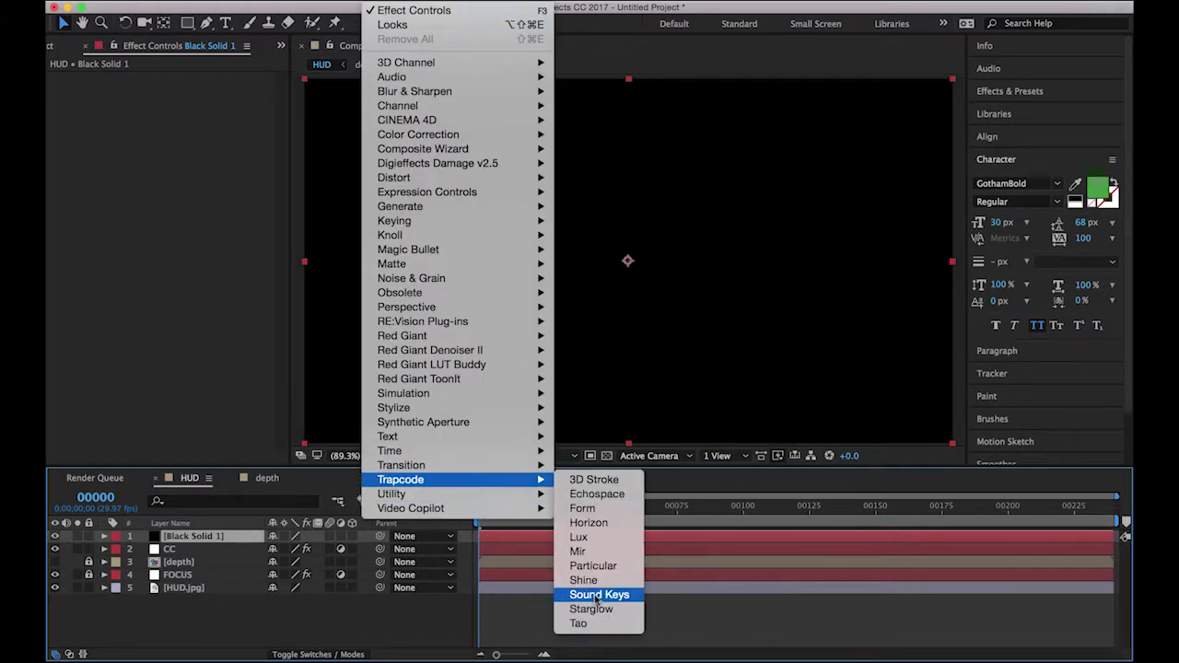
{"action": "left_click", "coordinate": [599, 565]}
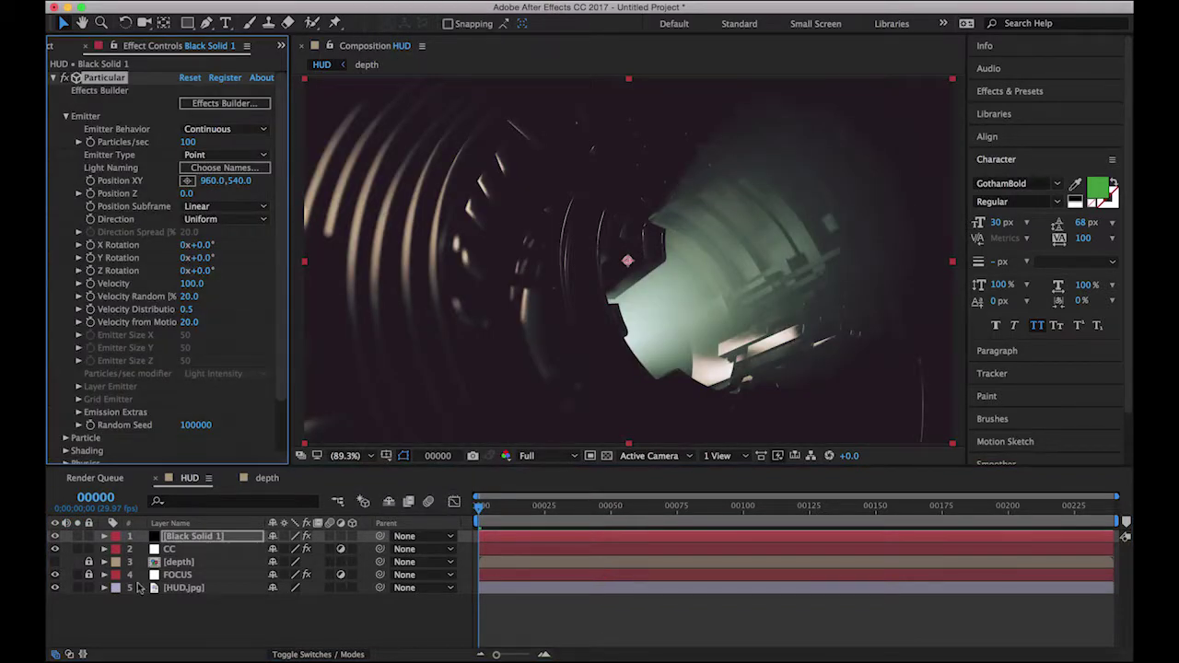
{"action": "left_click", "coordinate": [76, 535]}
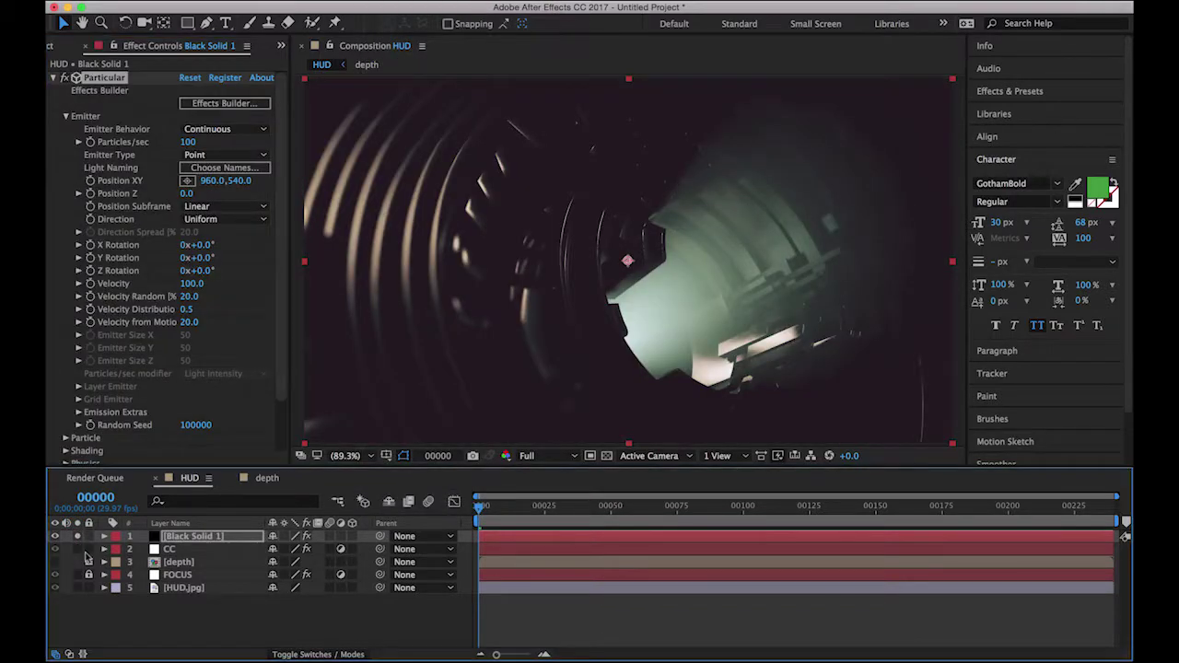
Preview the particle emission from the start of the timeline to frame 40
{"action": "left_click_drag", "start_coordinate": [479, 506], "coordinate": [451, 507]}
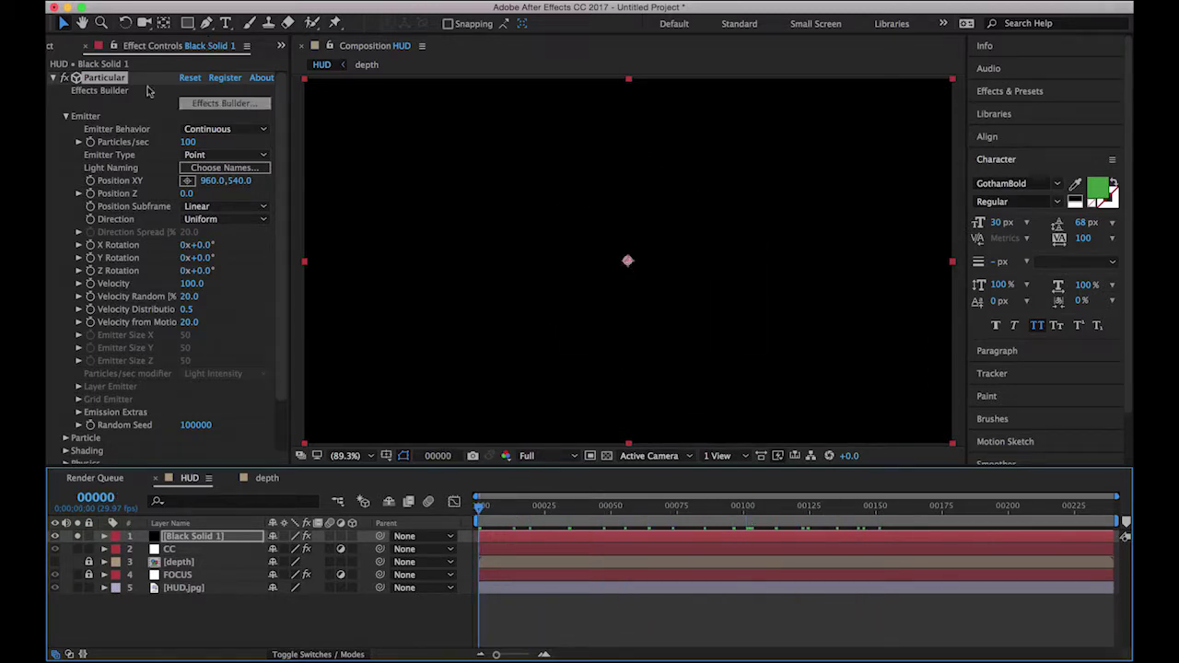
{"action": "left_click", "coordinate": [64, 117]}
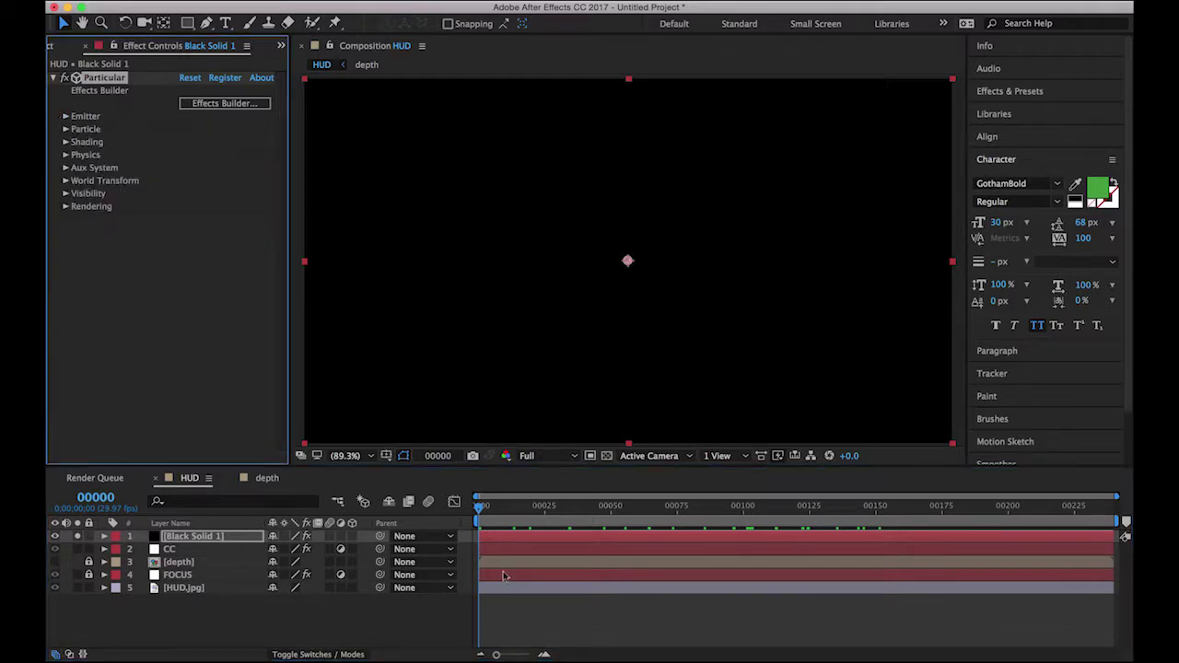
{"action": "left_click_drag", "start_coordinate": [480, 511], "coordinate": [585, 510]}
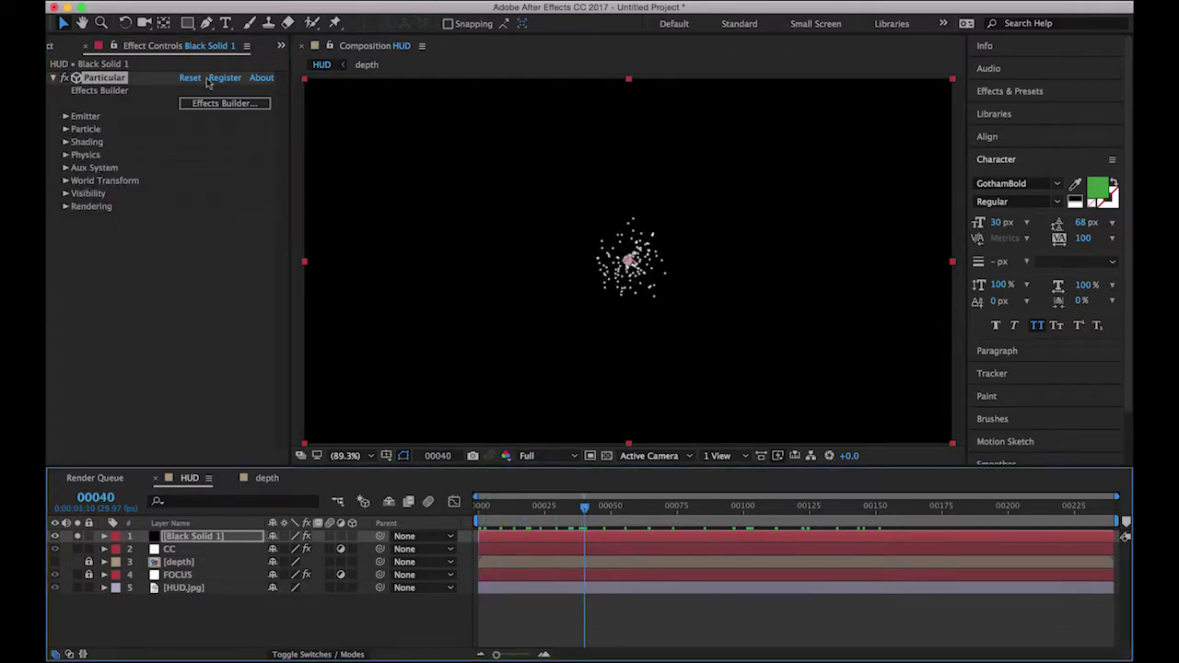
Change Particular's emitter type to Box and set its size to 1920 in X, 1080 in Y and 2000 in Z
{"action": "left_click", "coordinate": [65, 117]}
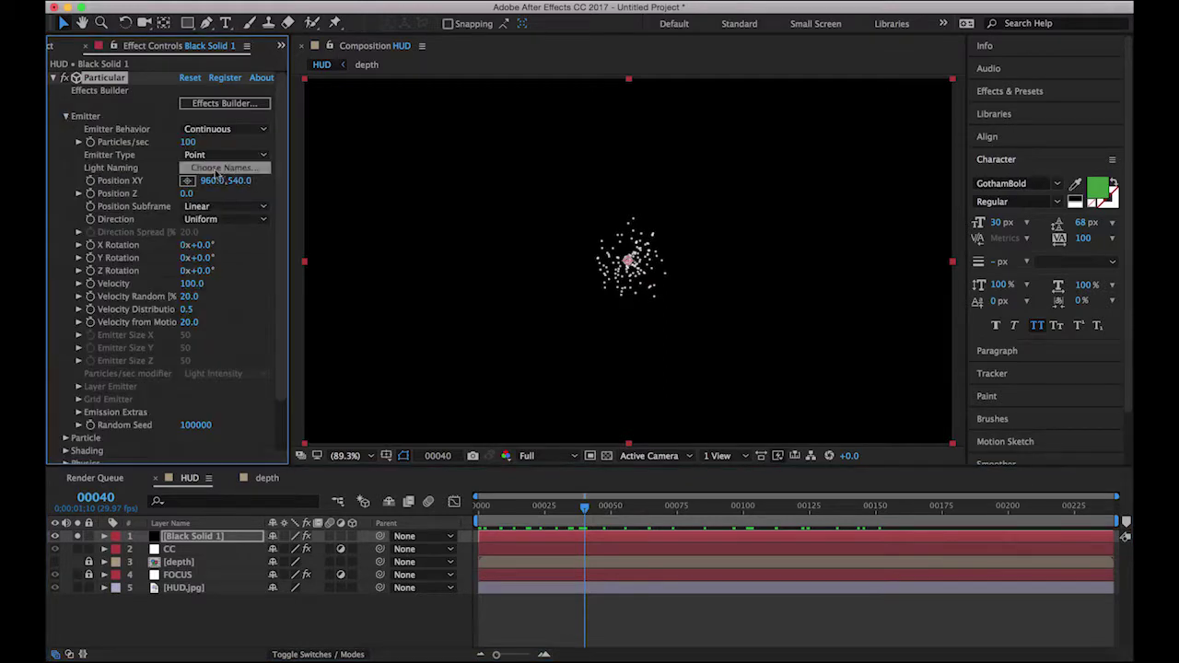
{"action": "left_click", "coordinate": [198, 157]}
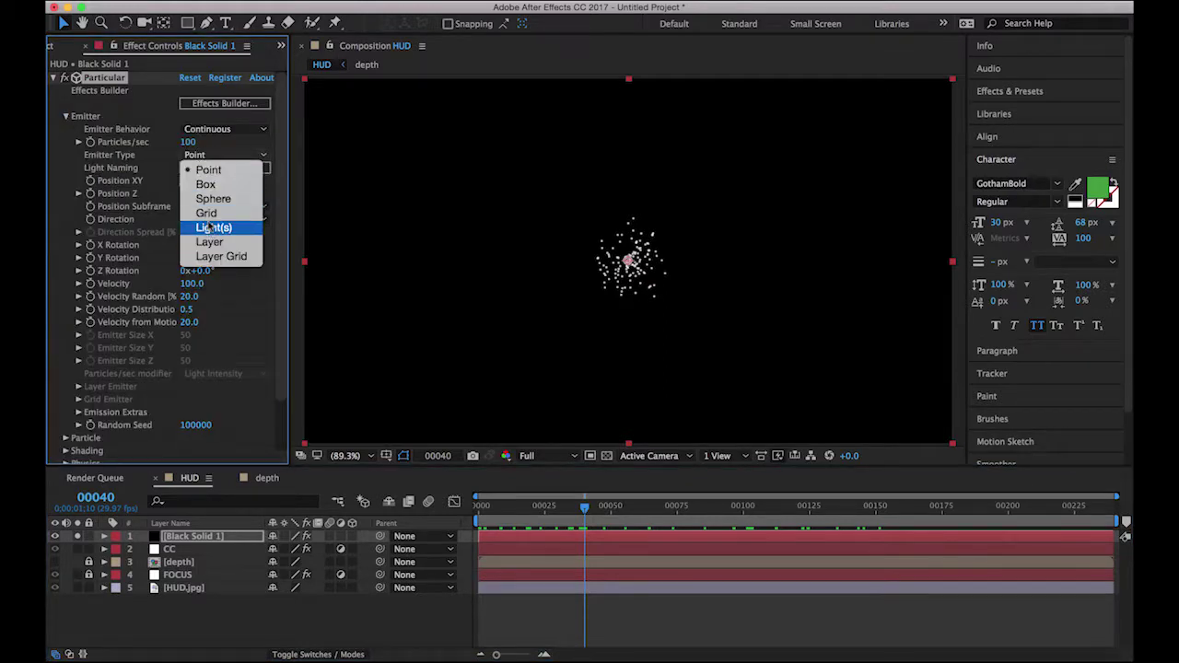
{"action": "left_click", "coordinate": [206, 185]}
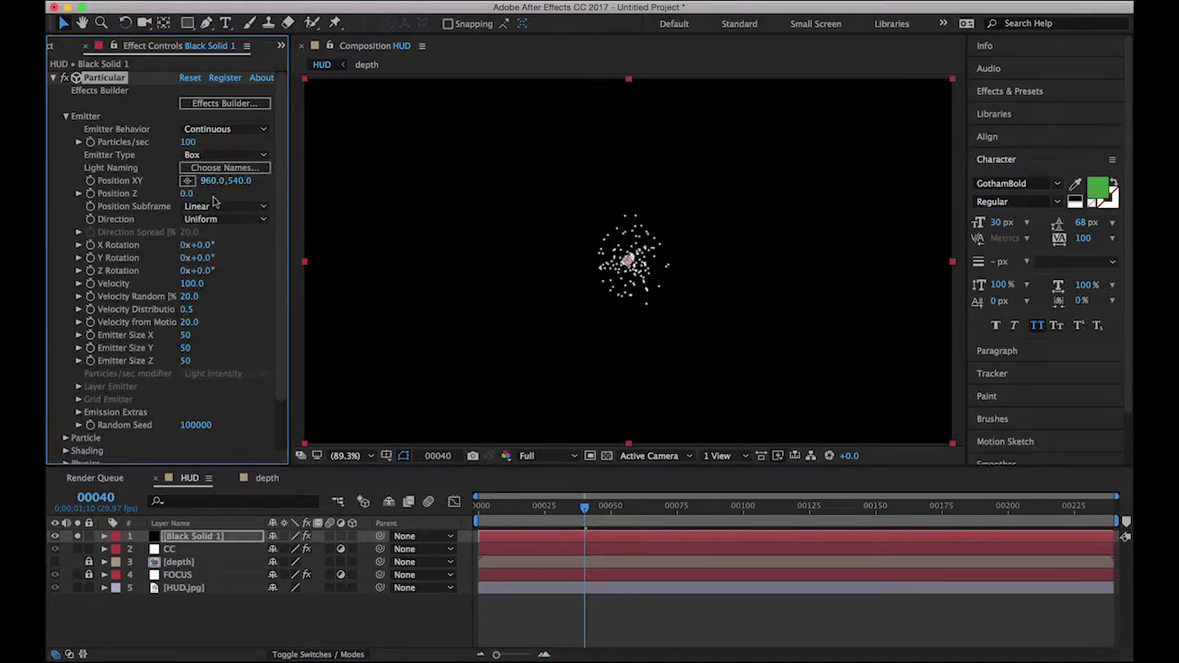
{"action": "left_click", "coordinate": [186, 335]}
{"action": "type", "text": "1920"}
{"action": "key", "text": "Return"}
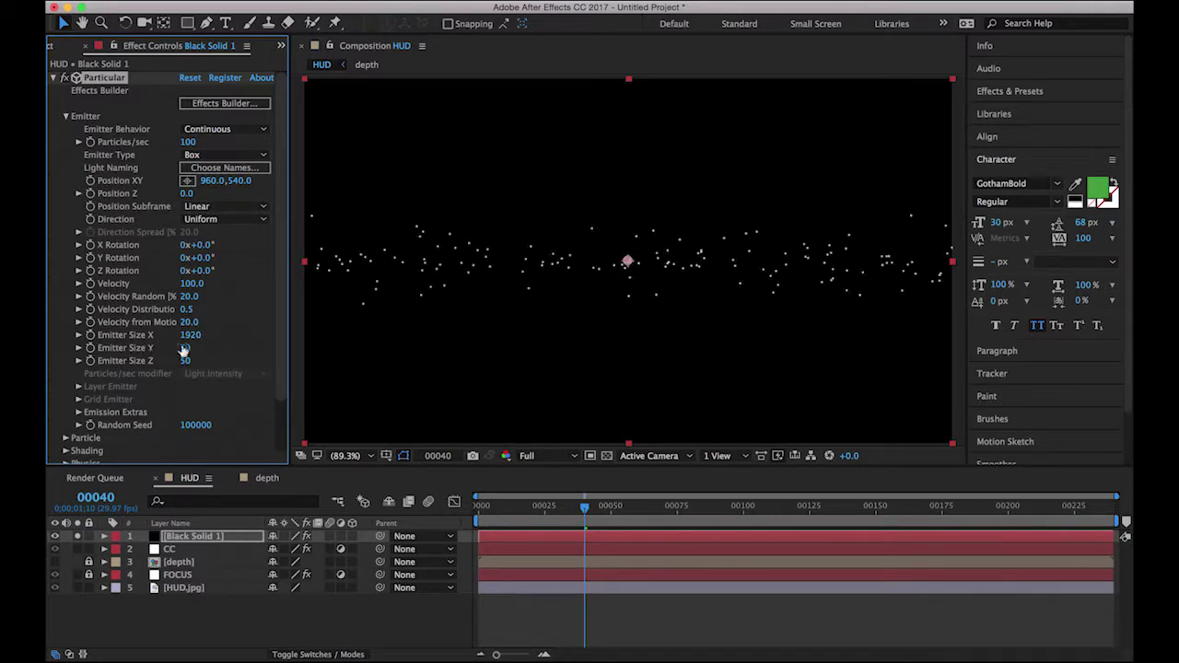
{"action": "left_click", "coordinate": [186, 349]}
{"action": "type", "text": "1080"}
{"action": "key", "text": "Return"}
{"action": "left_click", "coordinate": [187, 361]}
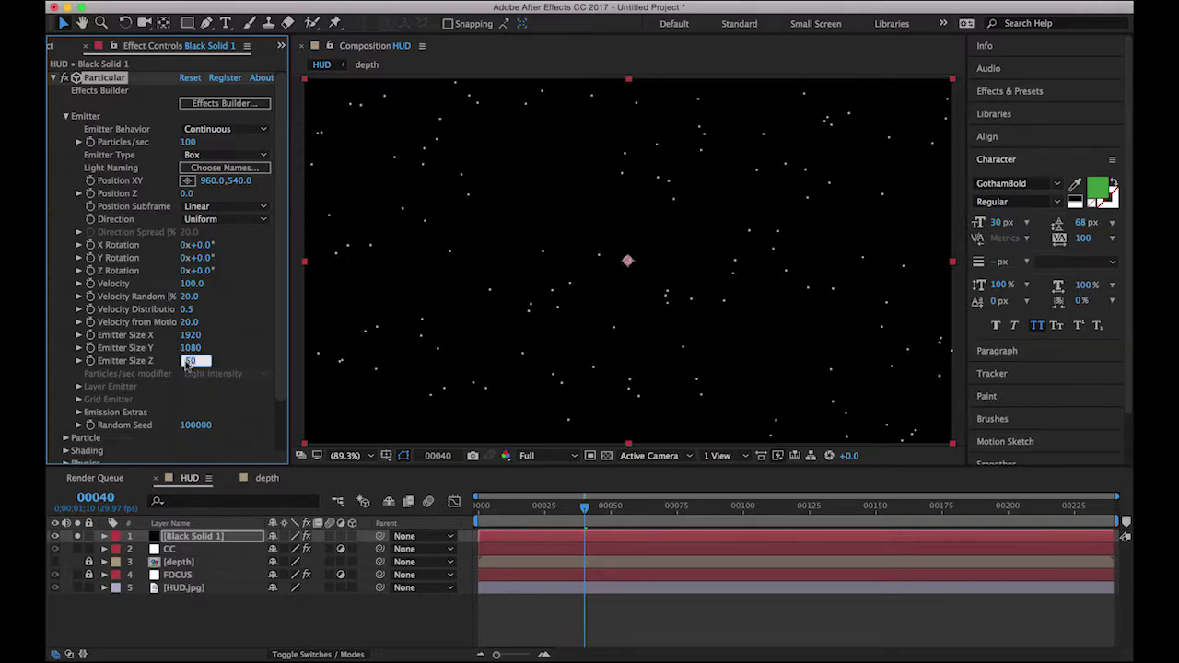
{"action": "type", "text": "2000"}
{"action": "key", "text": "Return"}
Set the emitter to 200 particles per second and check the emission back at frame 0
{"action": "left_click", "coordinate": [188, 142]}
{"action": "type", "text": "2"}
{"action": "key", "text": "Return"}
{"action": "left_click", "coordinate": [66, 116]}
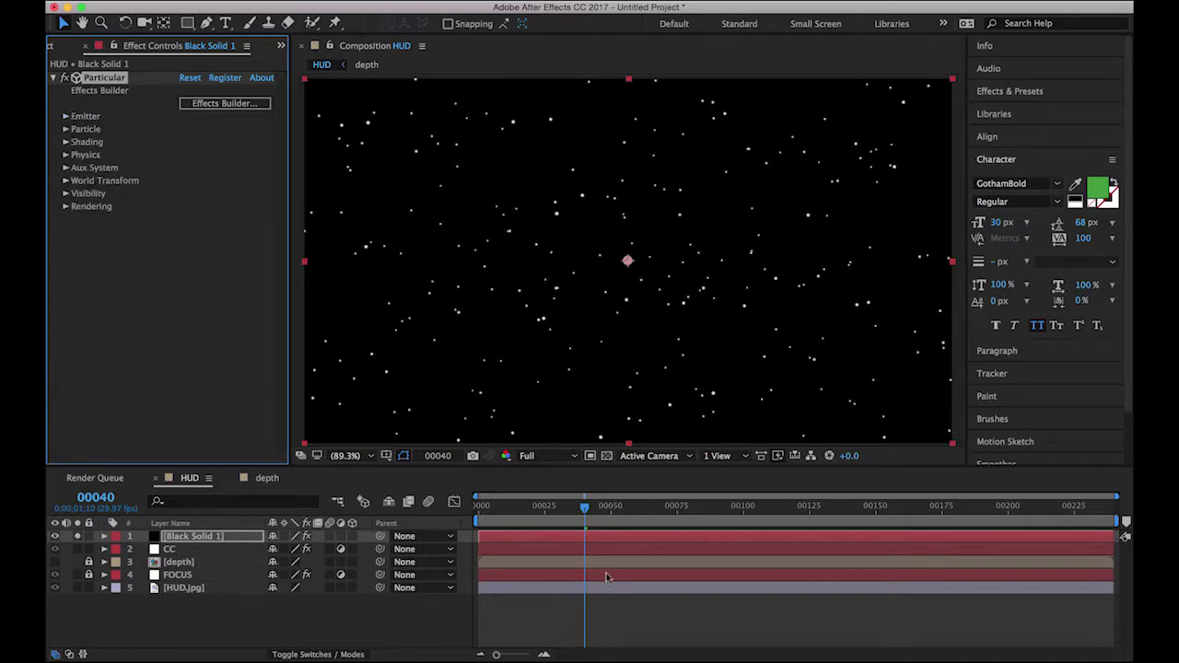
{"action": "mouse_move", "coordinate": [542, 509]}
{"action": "left_mouse_down"}
{"action": "mouse_move", "coordinate": [453, 506]}
{"action": "mouse_move", "coordinate": [523, 508]}
{"action": "mouse_move", "coordinate": [479, 507]}
{"action": "left_mouse_up"}
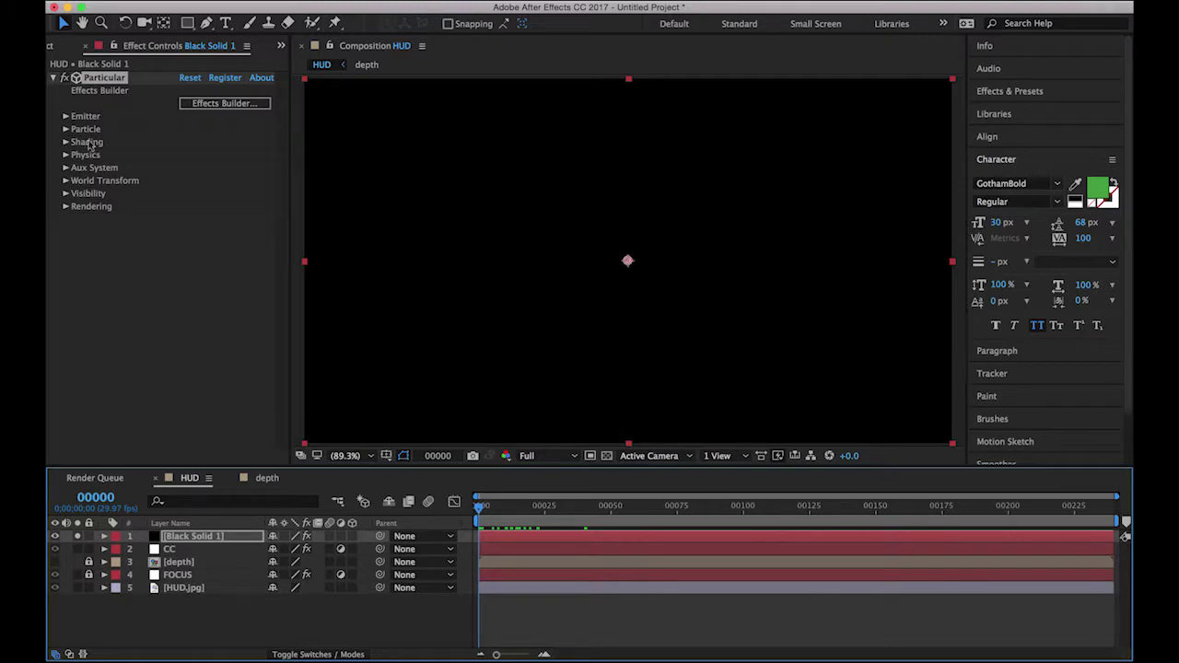
Set the emitter's Pre Run to 100 in Emission Extras
{"action": "left_click", "coordinate": [65, 117]}
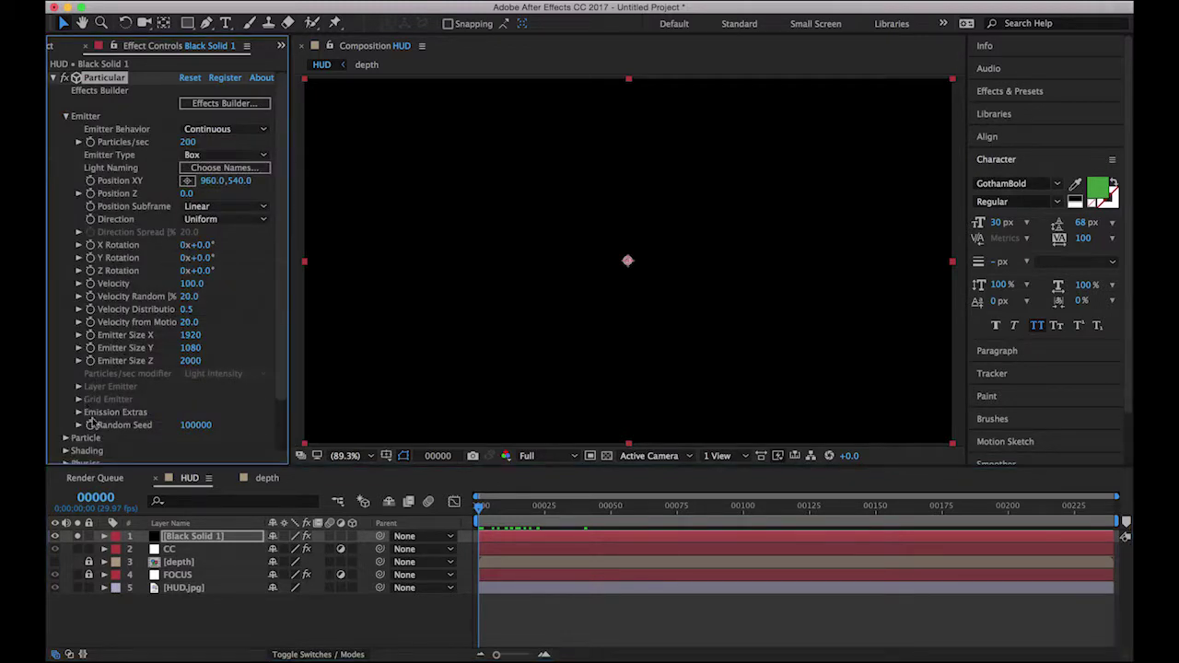
{"action": "left_click", "coordinate": [79, 413]}
{"action": "scroll", "coordinate": [166, 403], "scroll_direction": "down", "scroll_amount": 2}
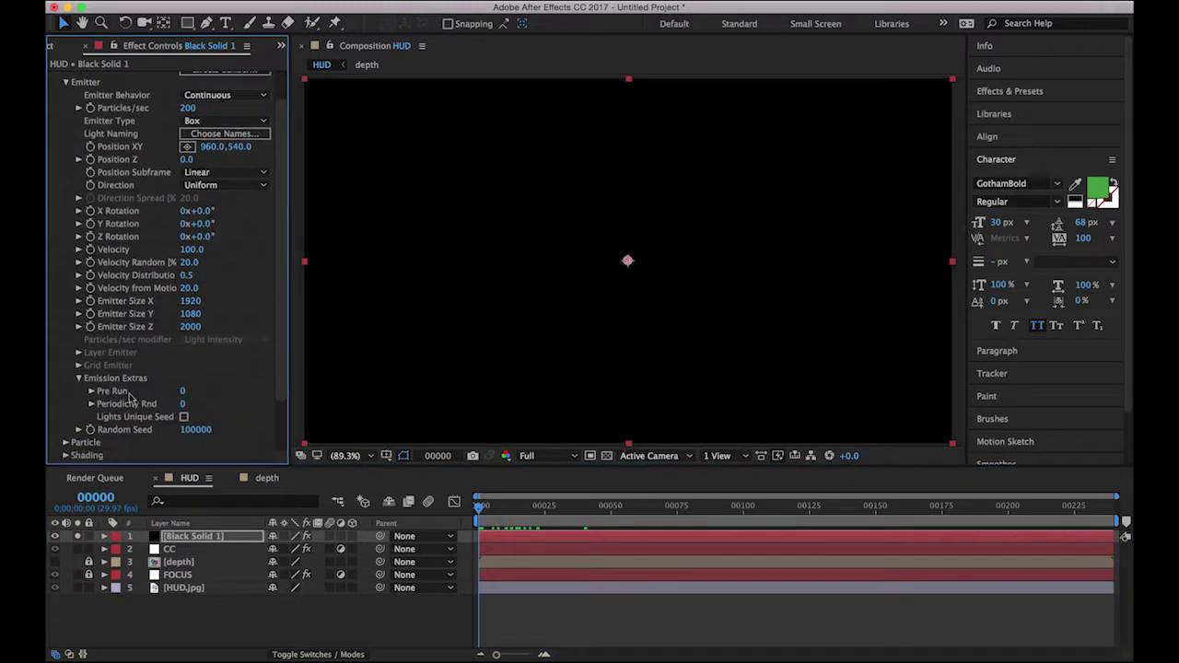
{"action": "left_click", "coordinate": [182, 392]}
{"action": "key", "text": "Return"}
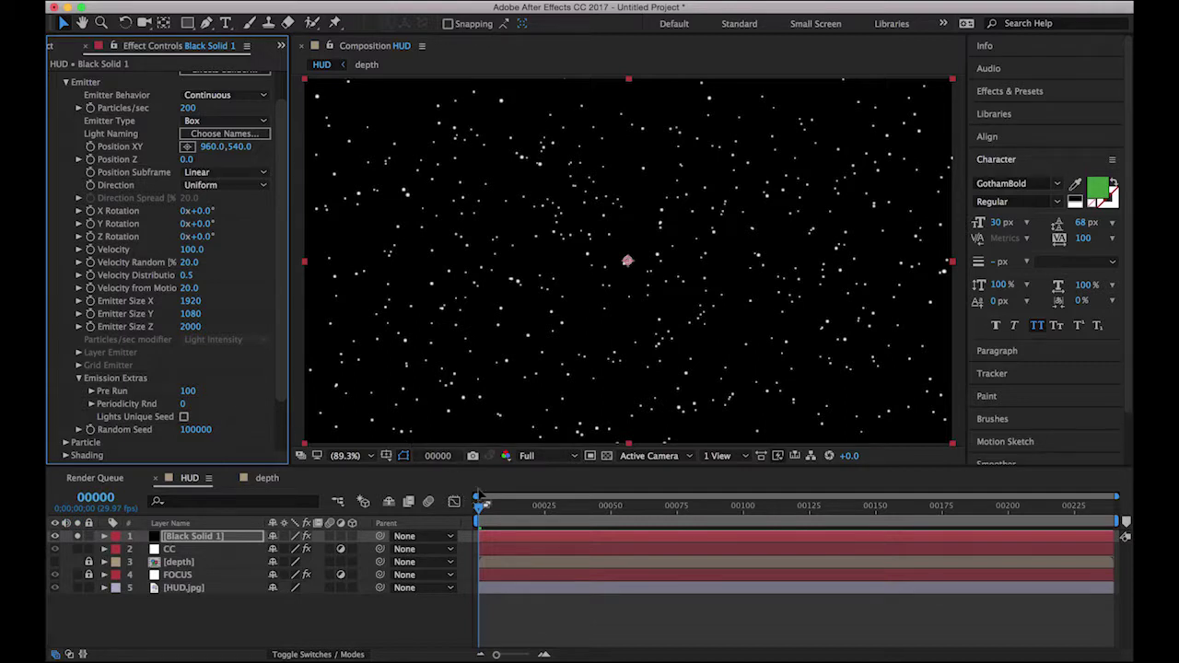
{"action": "left_click", "coordinate": [66, 83]}
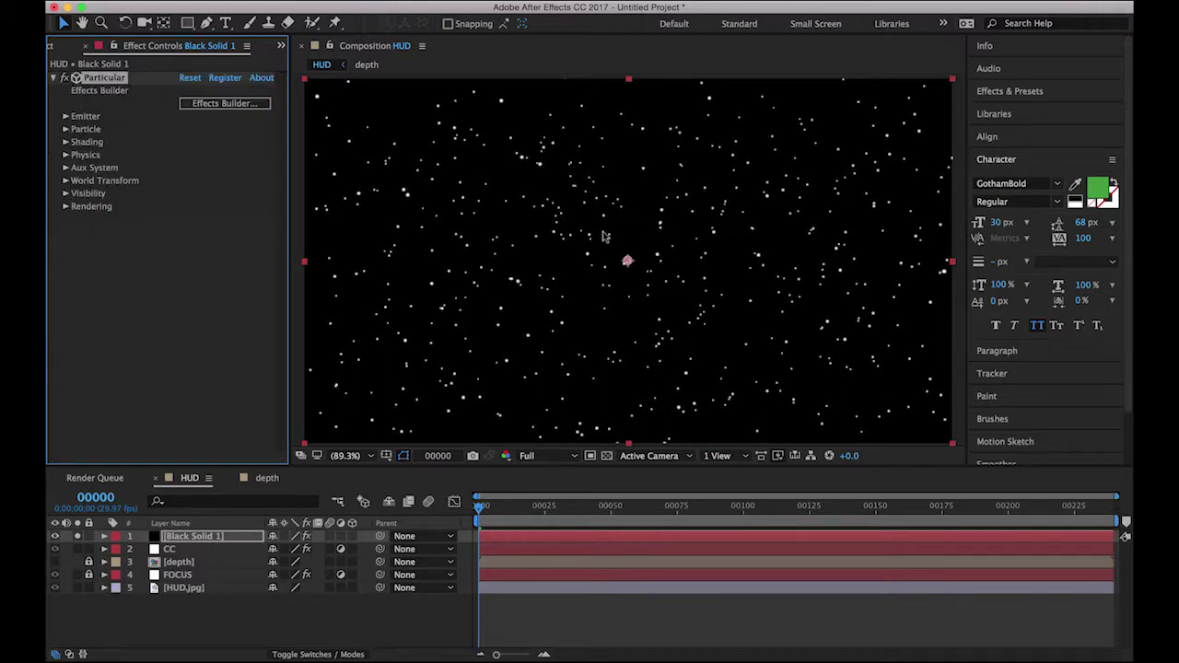
Set Black Solid 1's blending mode to Screen and unsolo the layer
{"action": "left_click", "coordinate": [331, 654]}
{"action": "left_click", "coordinate": [295, 536]}
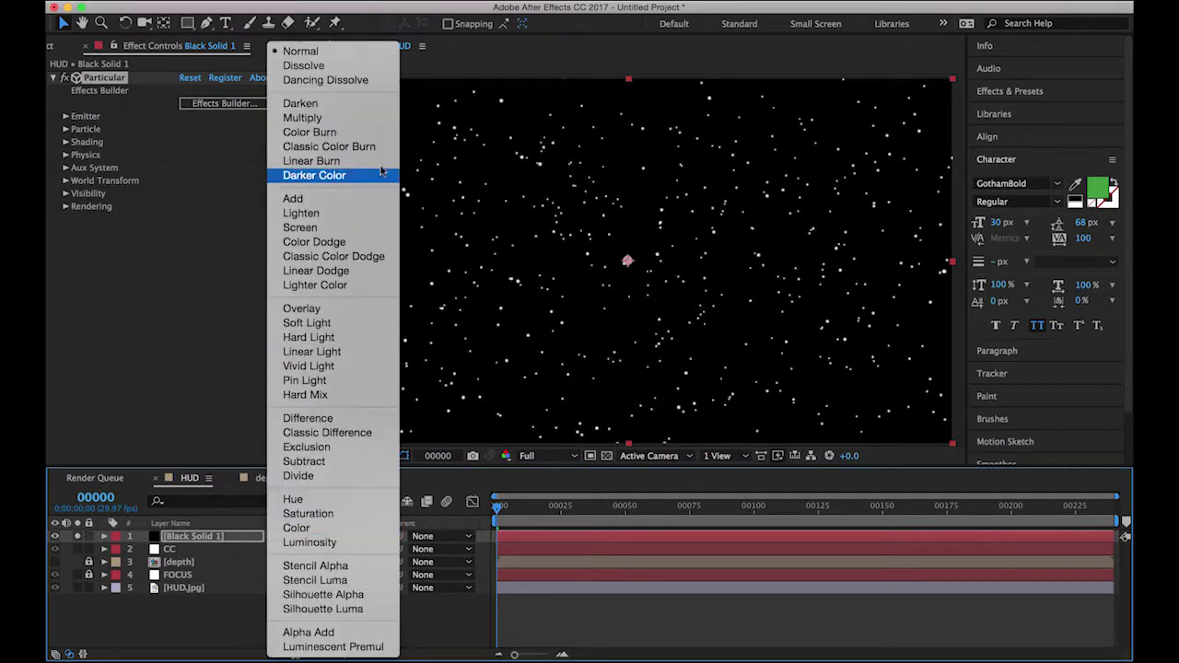
{"action": "left_click", "coordinate": [323, 229]}
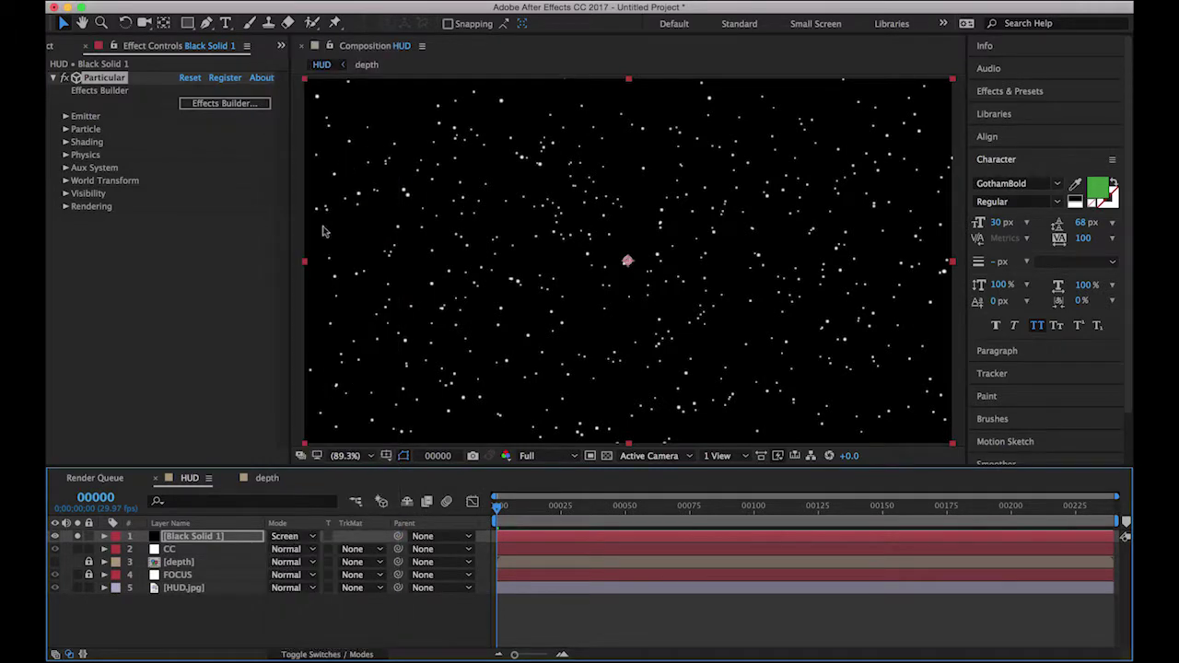
{"action": "left_click", "coordinate": [77, 536]}
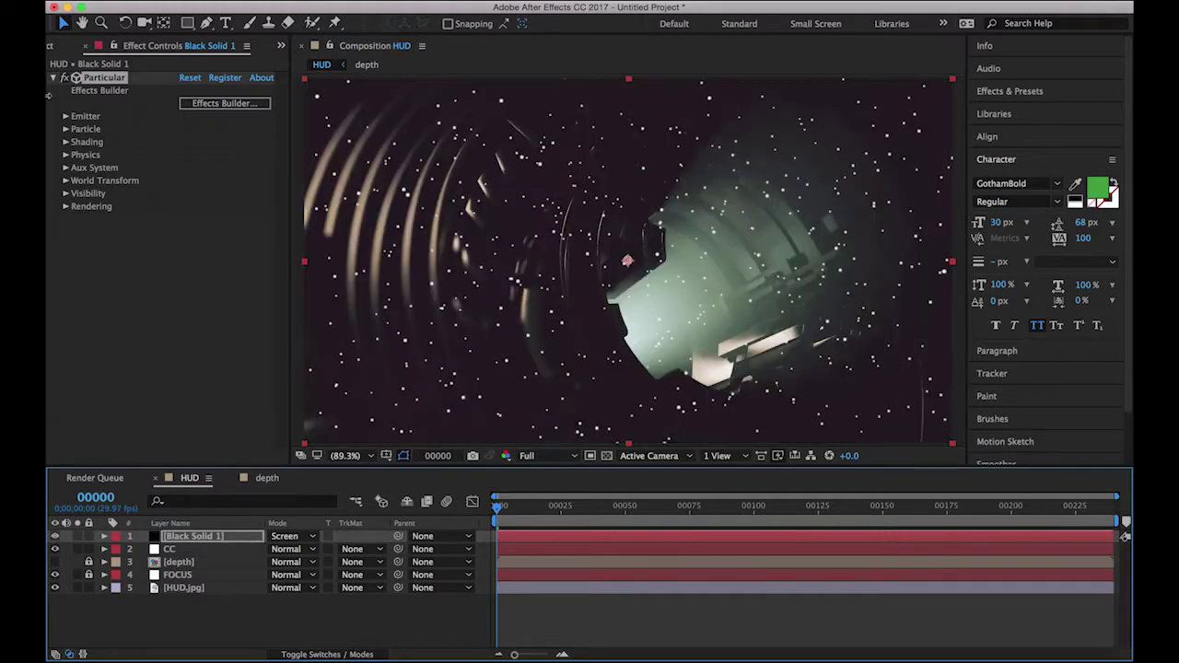
Try a particle size of 0.5, settle on 1.0, and inspect the particles with the layer briefly soloed
{"action": "left_click", "coordinate": [65, 130]}
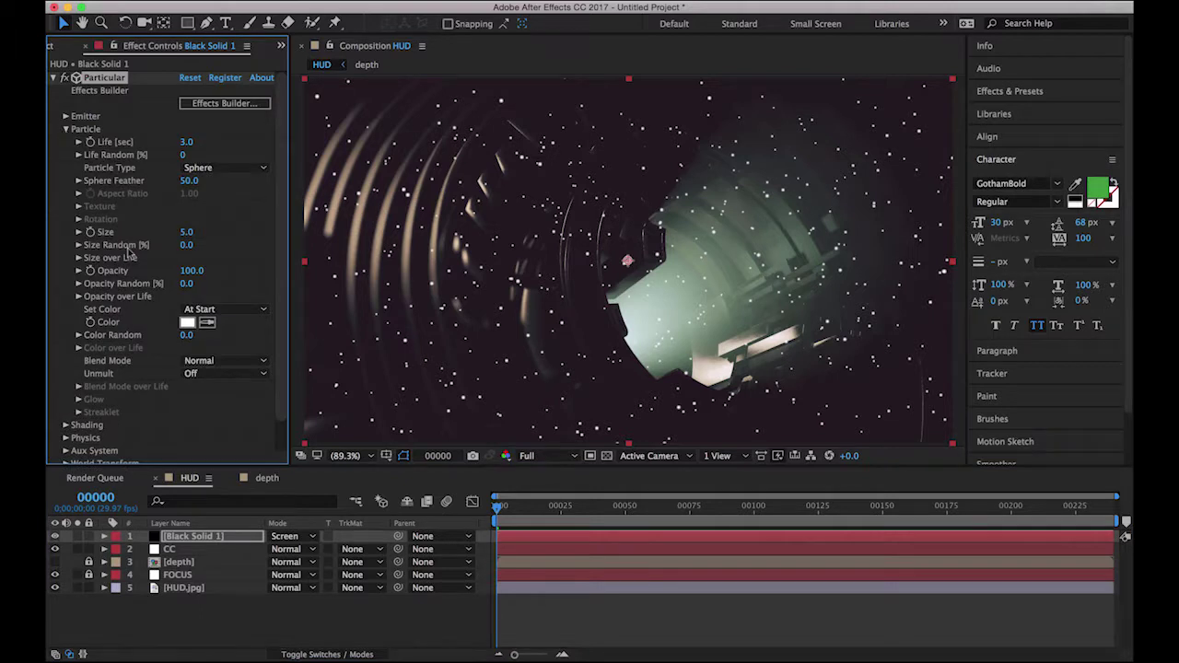
{"action": "left_click", "coordinate": [187, 233]}
{"action": "type", "text": ".5"}
{"action": "key", "text": "Return"}
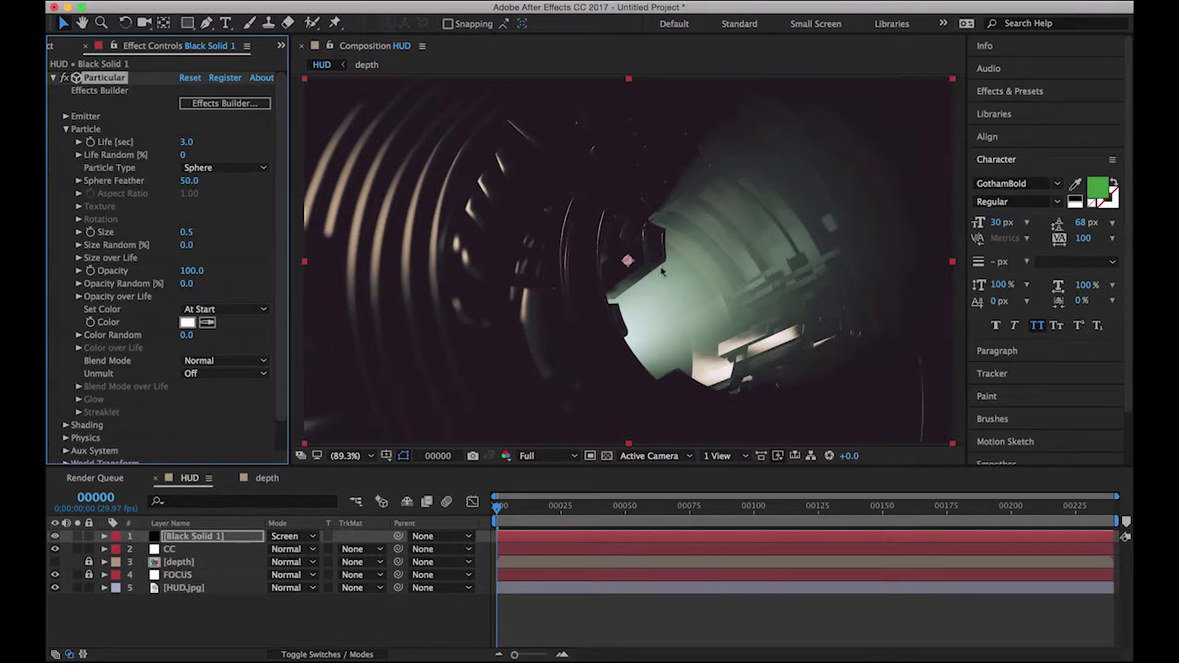
{"action": "left_click", "coordinate": [188, 233]}
{"action": "type", "text": "1"}
{"action": "key", "text": "Return"}
{"action": "left_click", "coordinate": [77, 537]}
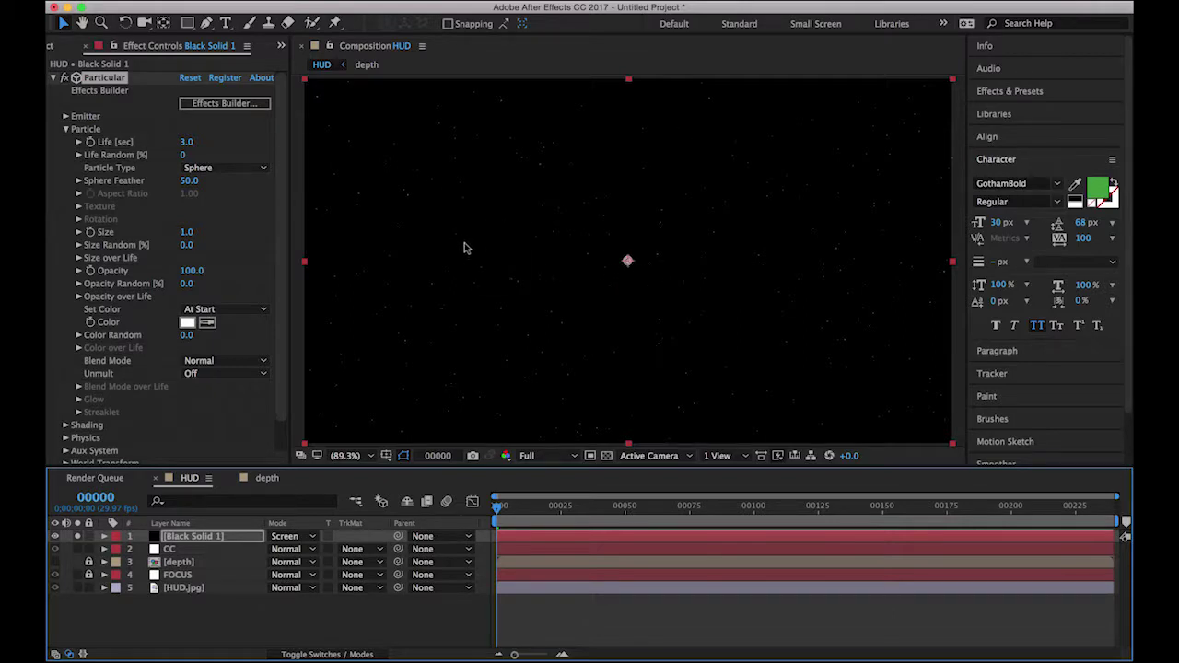
{"action": "left_click", "coordinate": [77, 537]}
Create a two-node 50 mm camera with depth of field enabled above the particle layer
{"action": "left_click", "coordinate": [182, 537]}
{"action": "left_click", "coordinate": [342, 1]}
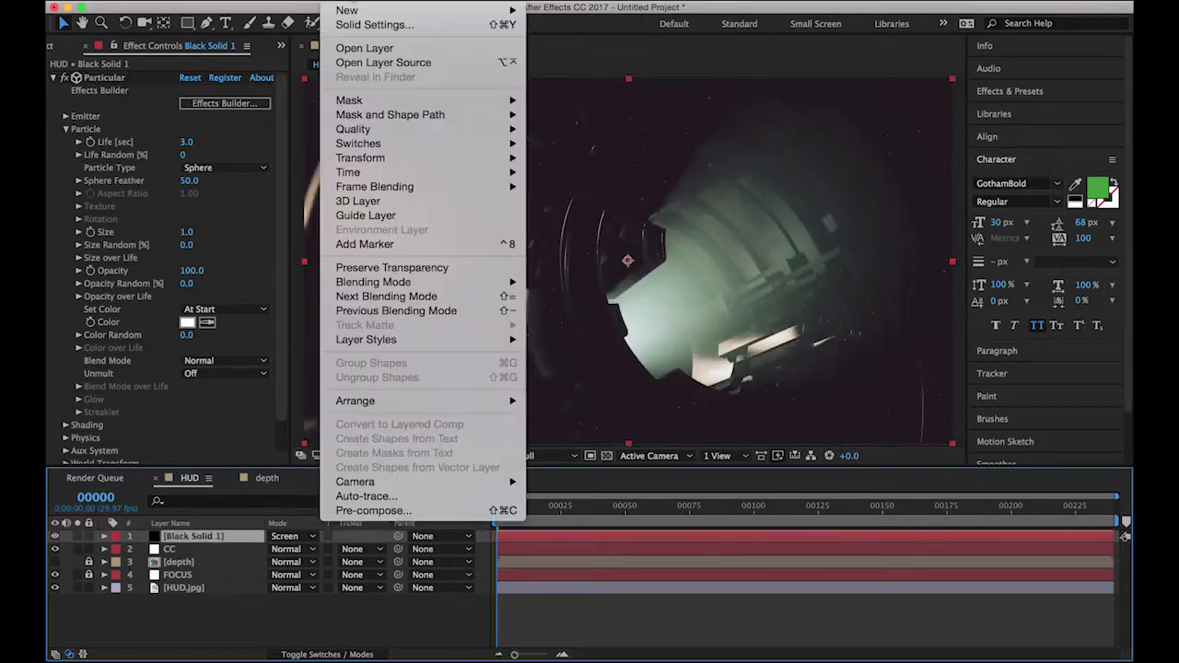
{"action": "mouse_move", "coordinate": [353, 14]}
{"action": "left_click", "coordinate": [575, 58]}
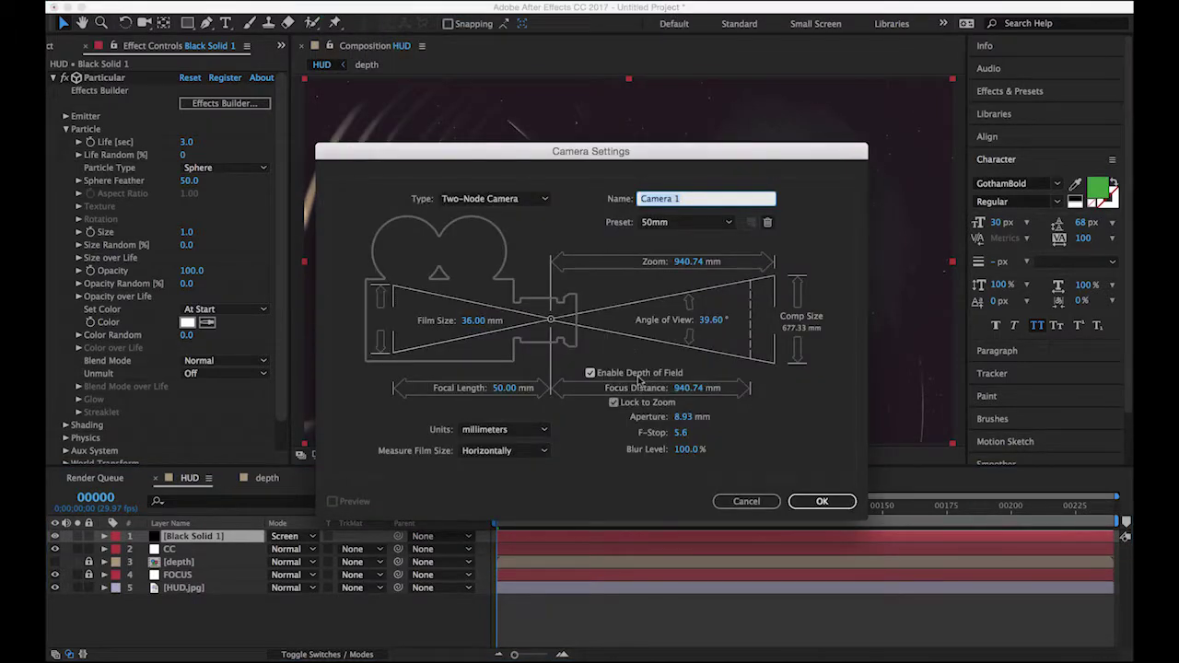
{"action": "left_click", "coordinate": [821, 501]}
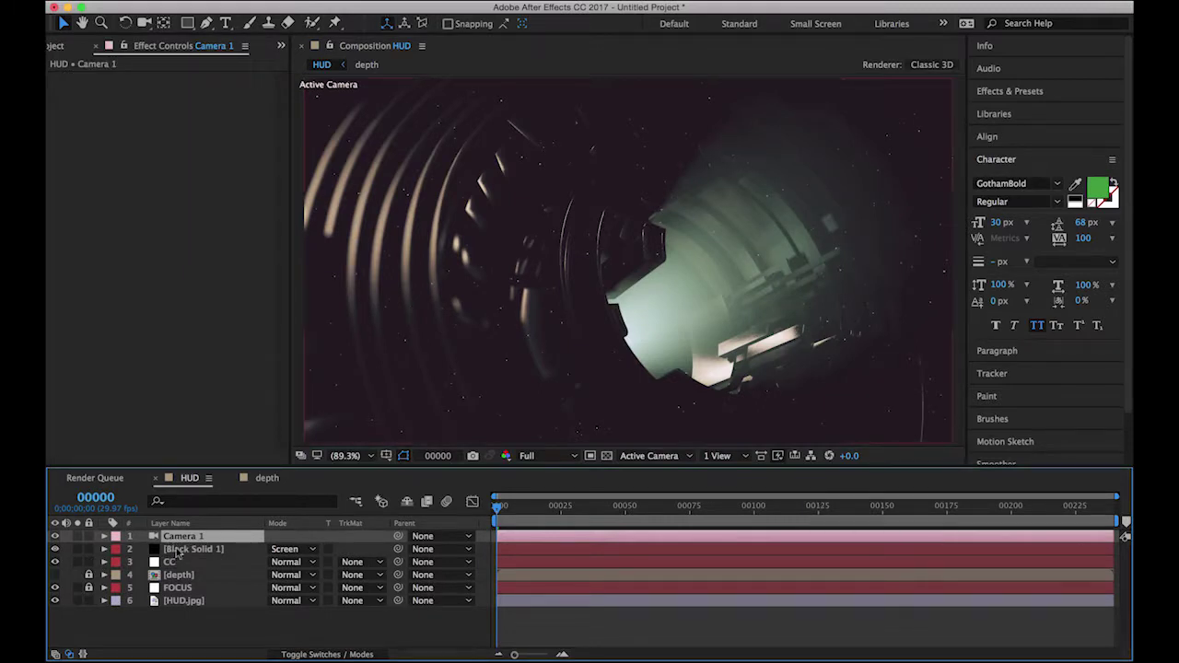
Rename the black solid to Particular and move it below the CC layer
{"action": "left_click", "coordinate": [181, 551]}
{"action": "key", "text": "Return"}
{"action": "type", "text": "Particular"}
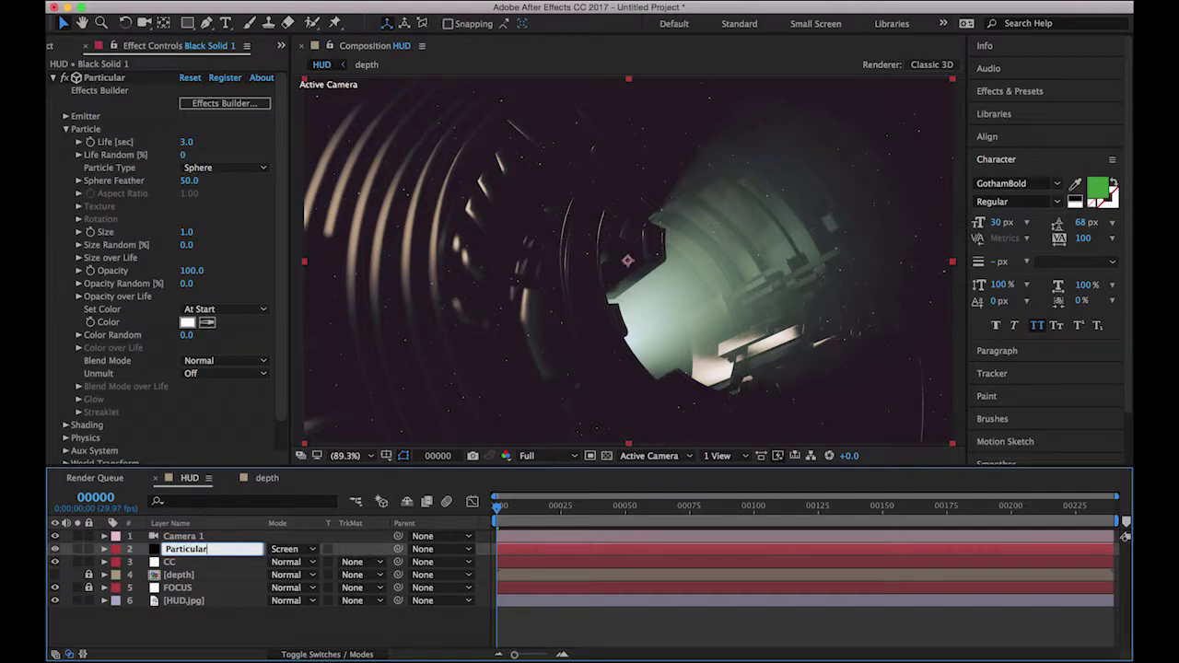
{"action": "key", "text": "Return"}
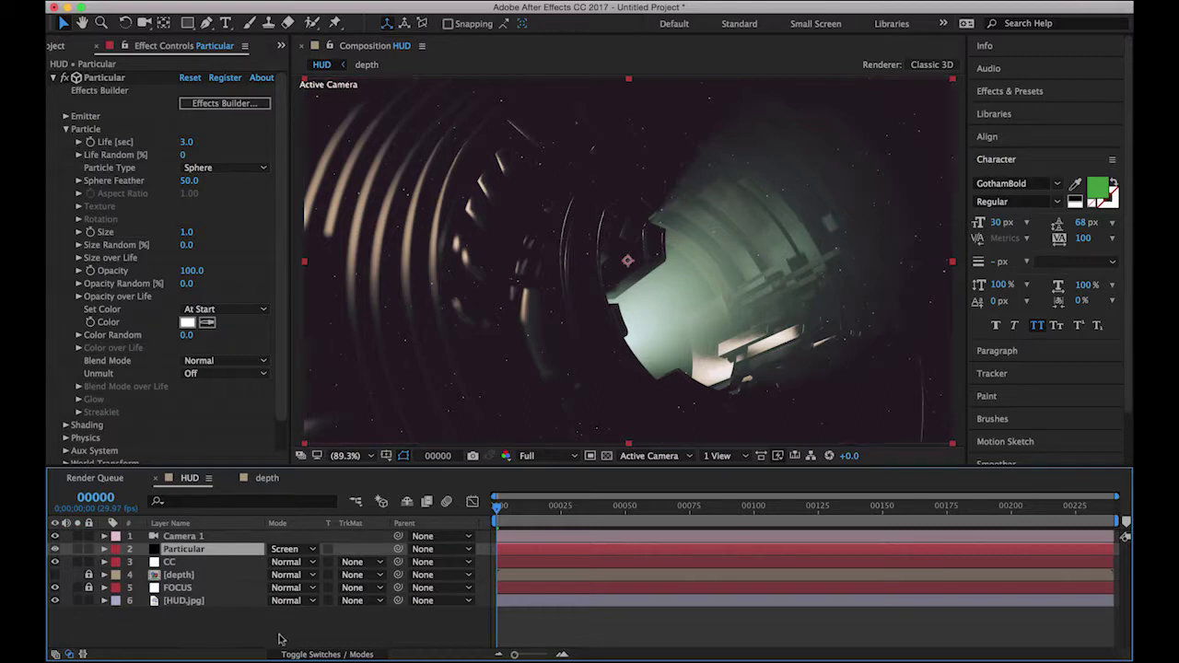
{"action": "left_click", "coordinate": [310, 653]}
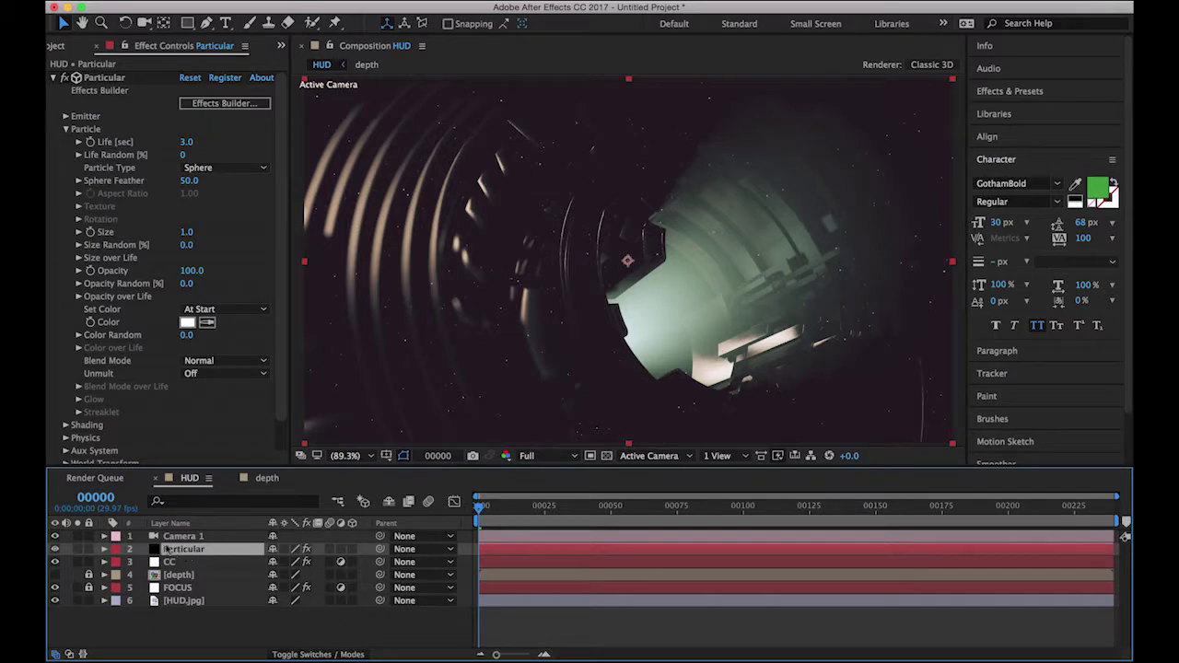
{"action": "left_click_drag", "start_coordinate": [196, 565], "coordinate": [187, 571]}
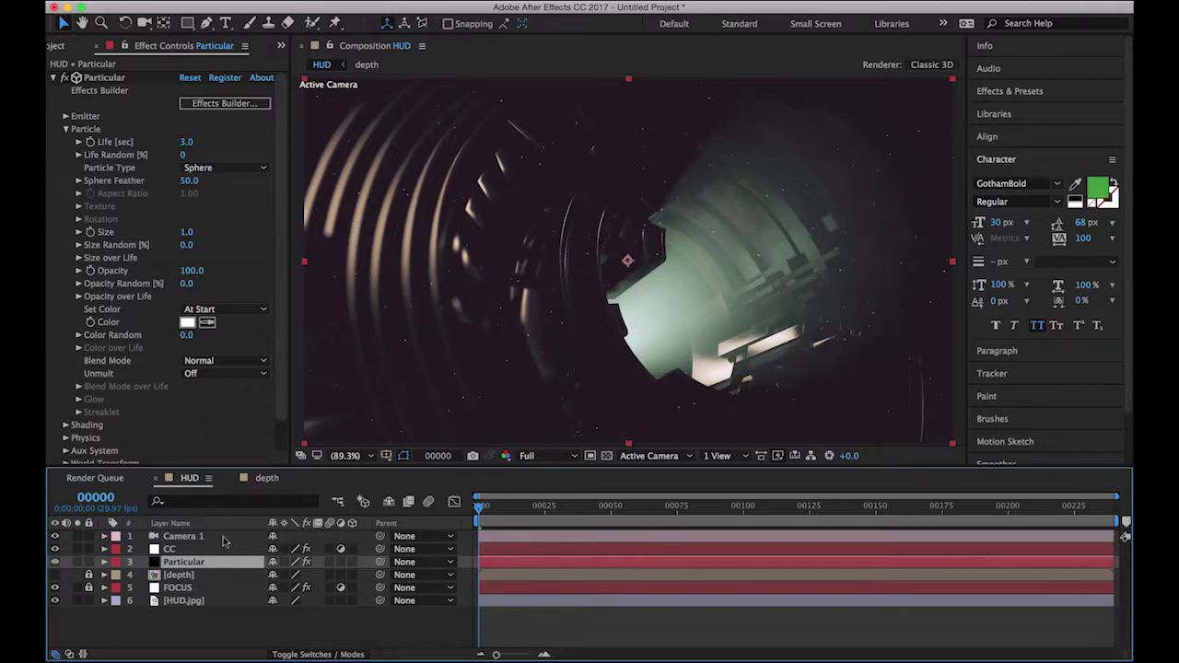
Set Camera 1's focus distance to 2300 pixels
{"action": "left_click", "coordinate": [187, 538]}
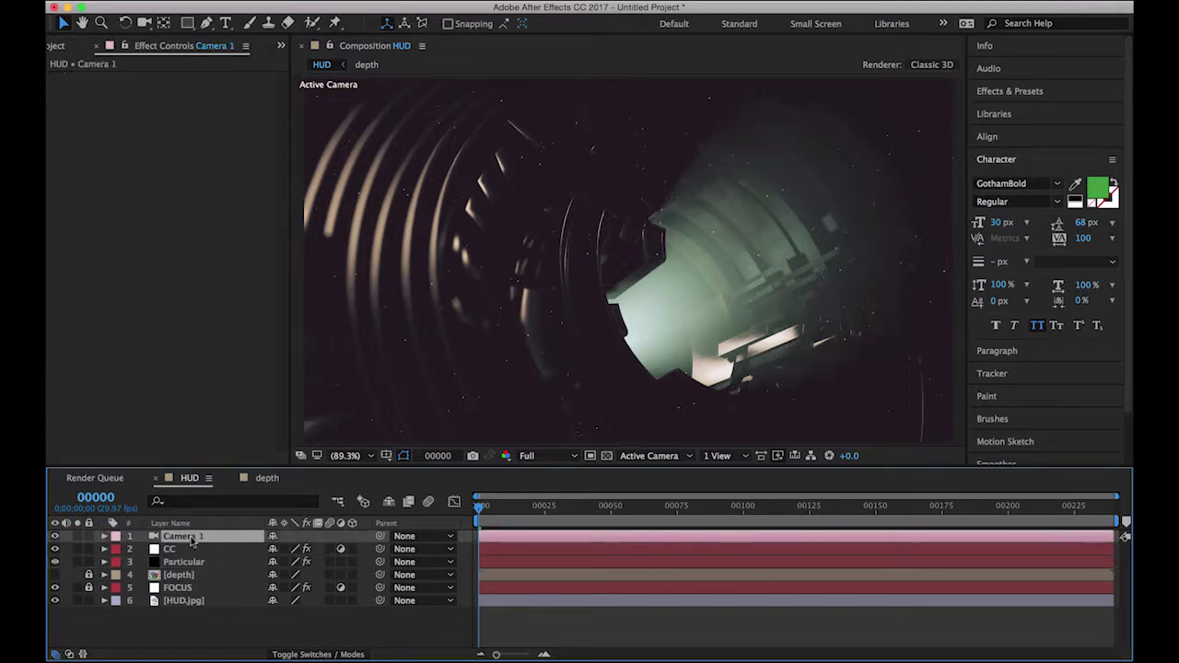
{"action": "left_click", "coordinate": [104, 536]}
{"action": "left_click", "coordinate": [117, 561]}
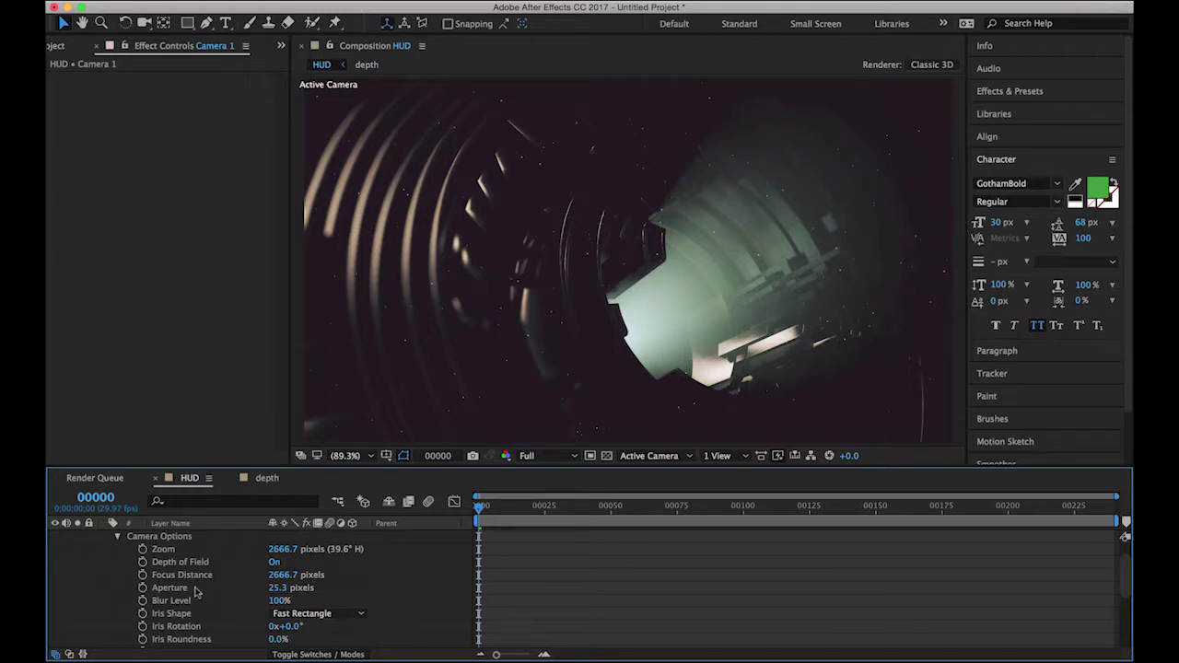
{"action": "left_click", "coordinate": [289, 577]}
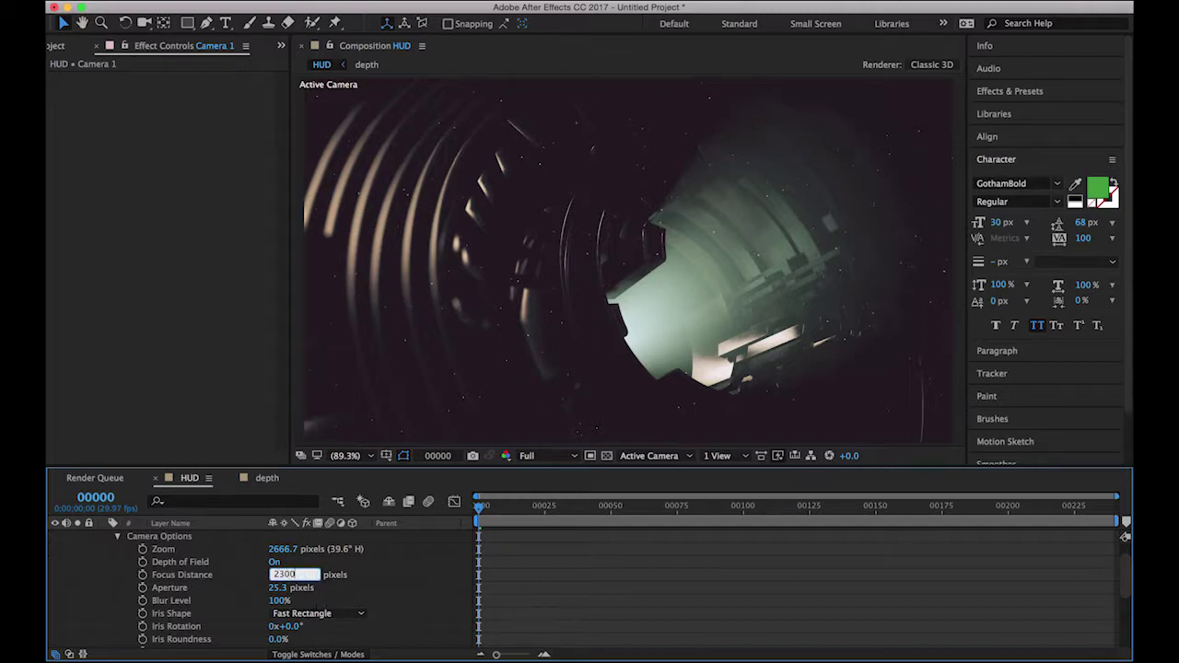
{"action": "type", "text": "2300"}
{"action": "key", "text": "Return"}
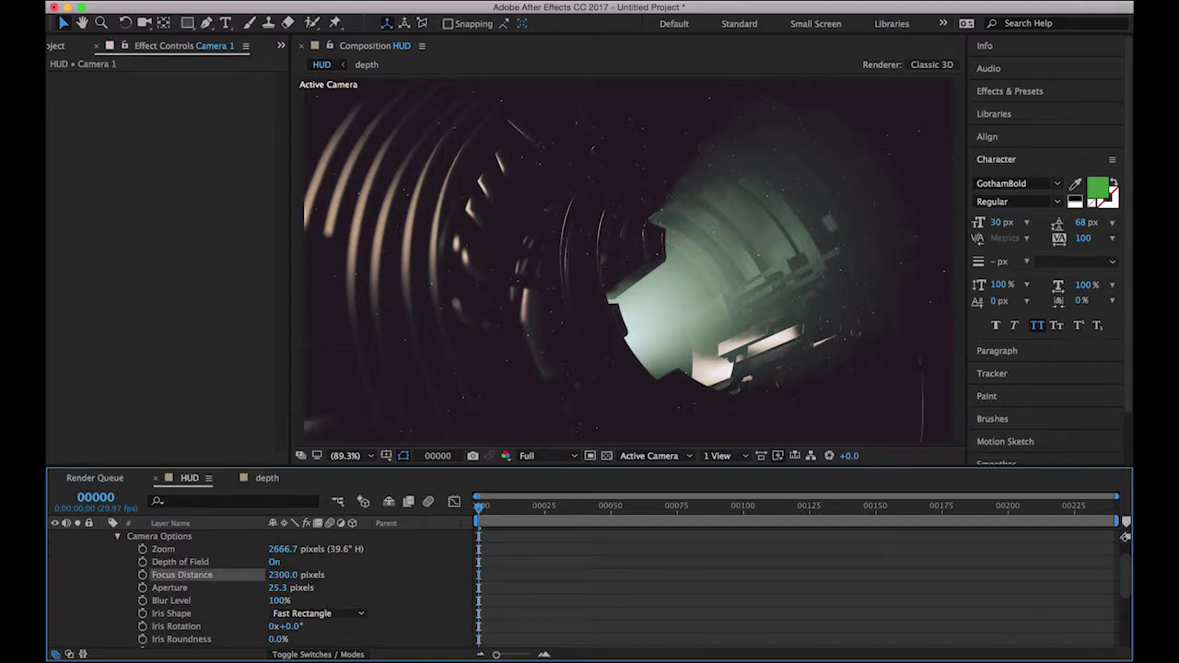
Try an aperture of 90 pixels for Camera 1
{"action": "left_click", "coordinate": [278, 587]}
{"action": "type", "text": "5"}
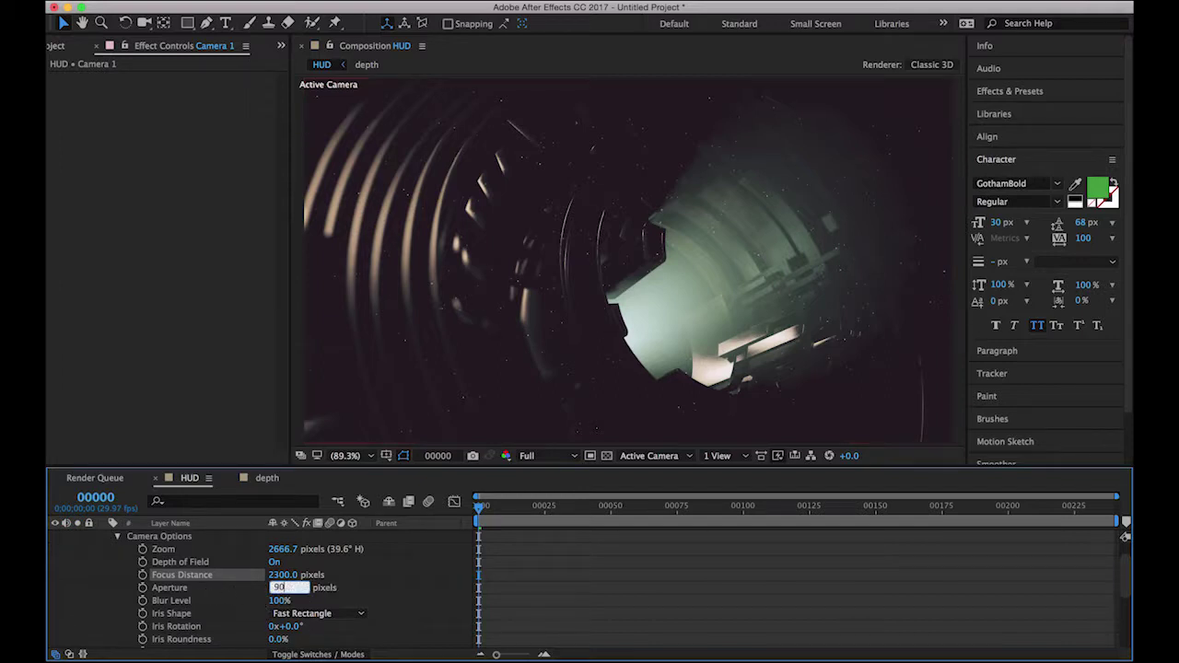
{"action": "key", "text": "Return"}
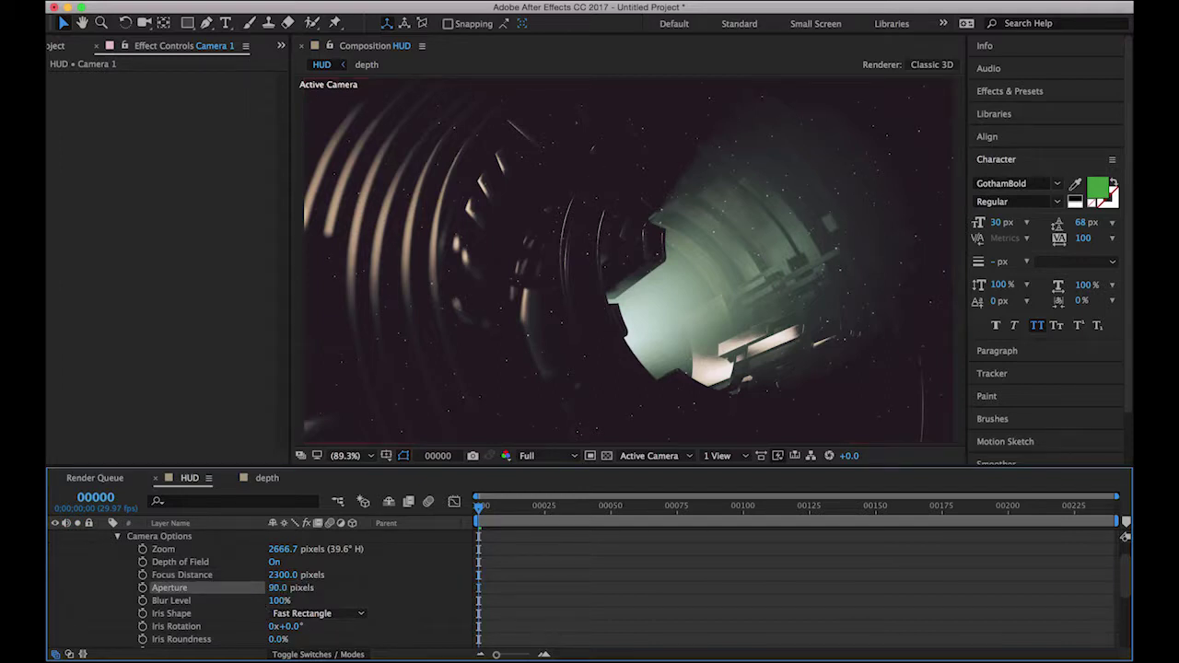
{"action": "left_click", "coordinate": [117, 536]}
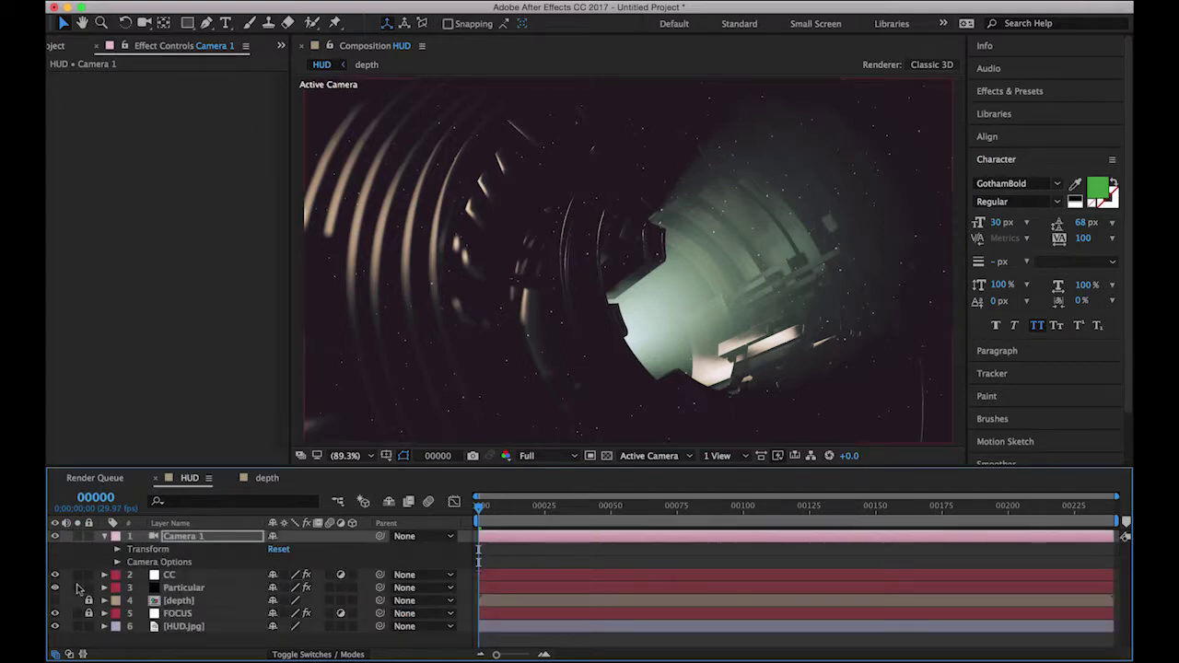
Solo the Particular and Camera 1 layers and set the camera's aperture to 200 pixels
{"action": "left_click", "coordinate": [77, 587]}
{"action": "left_click", "coordinate": [76, 536]}
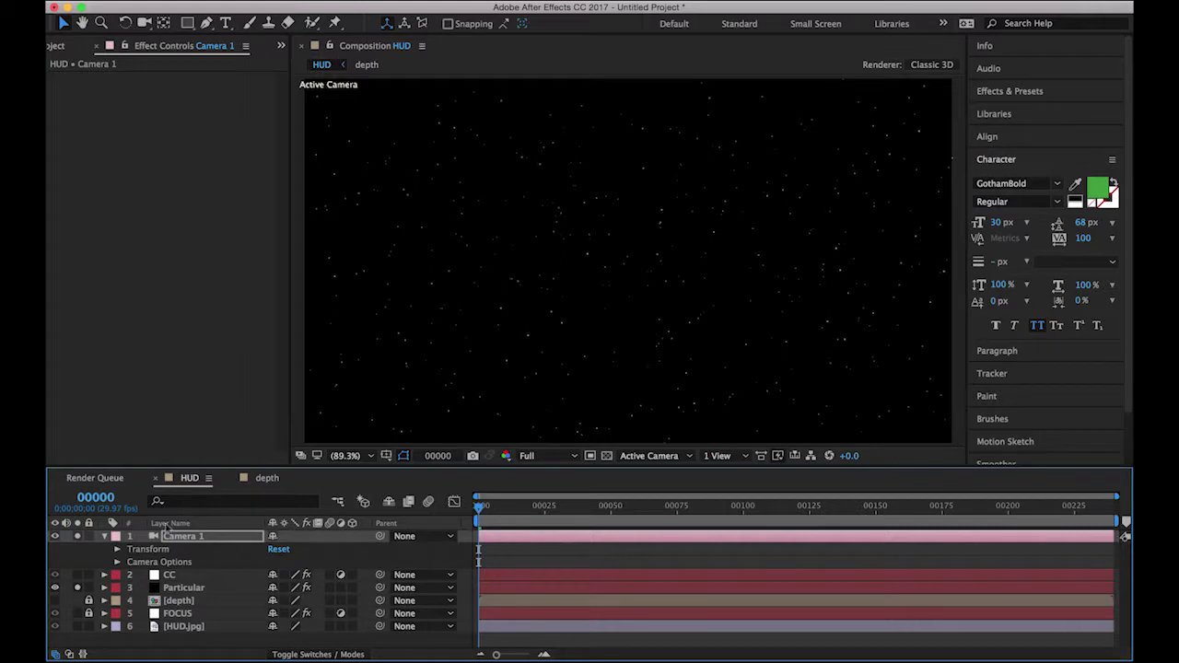
{"action": "left_click", "coordinate": [117, 561]}
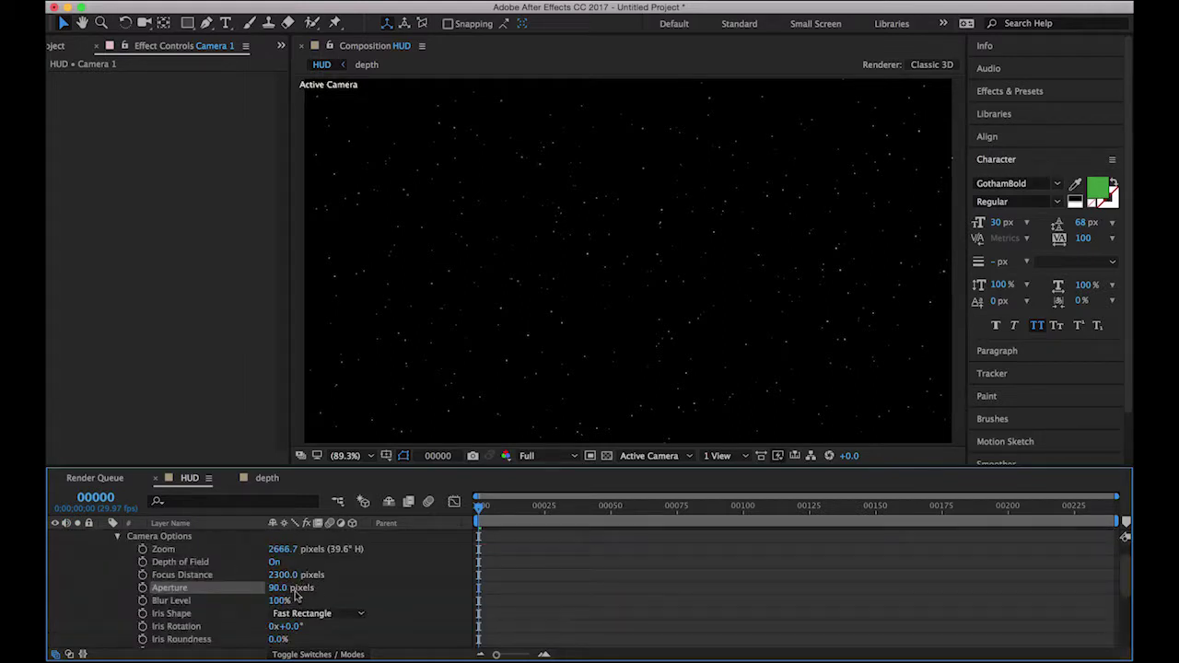
{"action": "left_click", "coordinate": [277, 588]}
{"action": "type", "text": "200"}
{"action": "key", "text": "Return"}
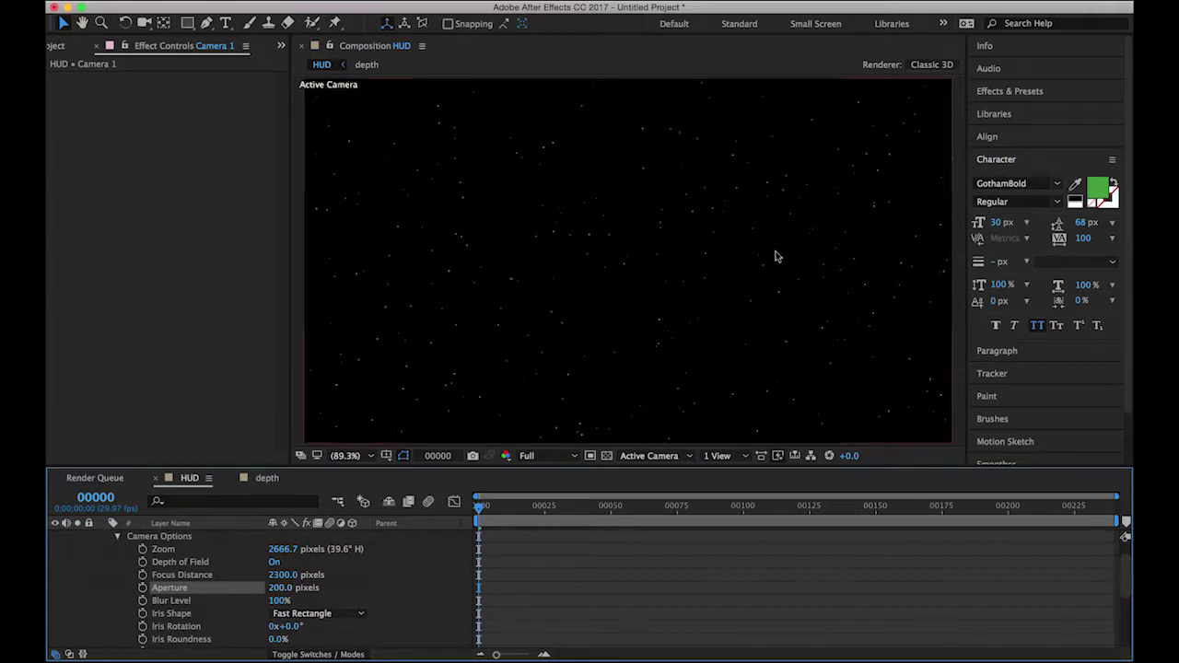
Set the emitter's Z size to 5000 on the Particular layer
{"action": "scroll", "coordinate": [192, 568], "scroll_direction": "down", "scroll_amount": 2}
{"action": "scroll", "coordinate": [192, 568], "scroll_direction": "down", "scroll_amount": 3}
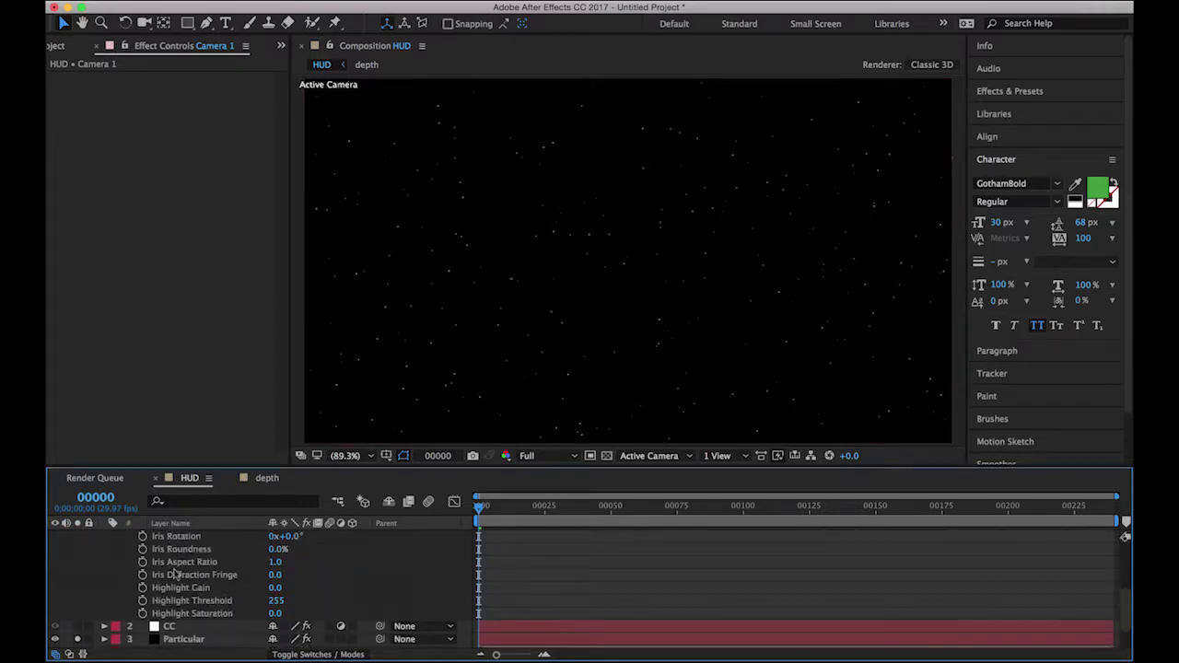
{"action": "left_click", "coordinate": [190, 639]}
{"action": "left_click", "coordinate": [66, 116]}
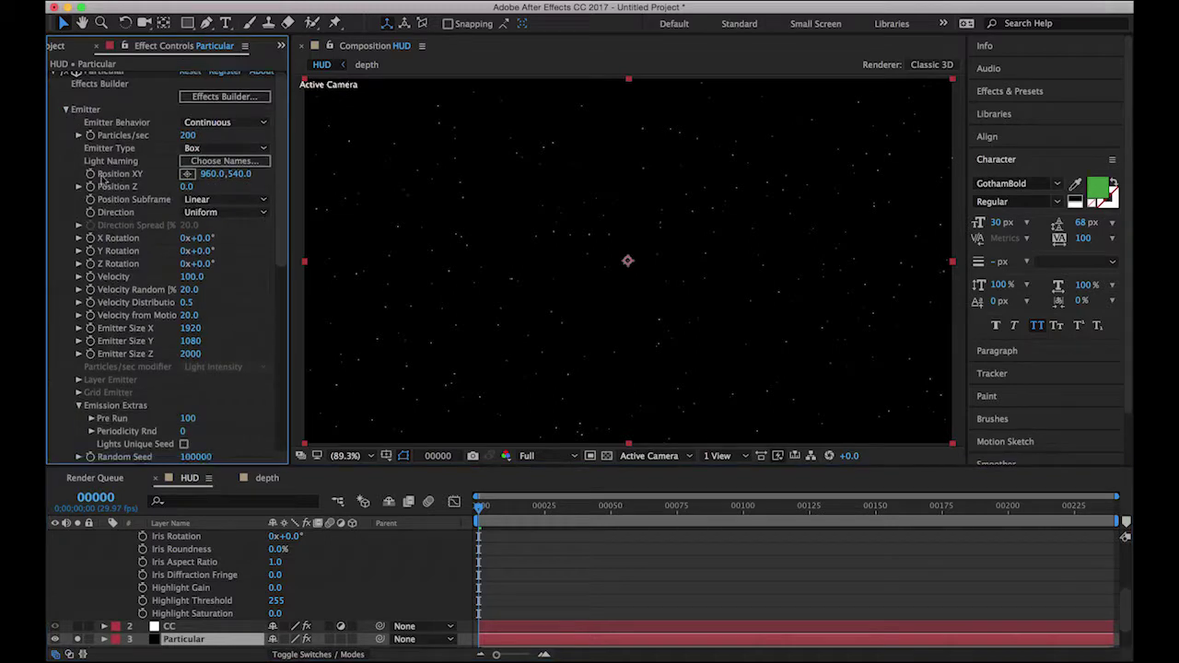
{"action": "left_click", "coordinate": [194, 355]}
{"action": "type", "text": "5000"}
{"action": "key", "text": "Return"}
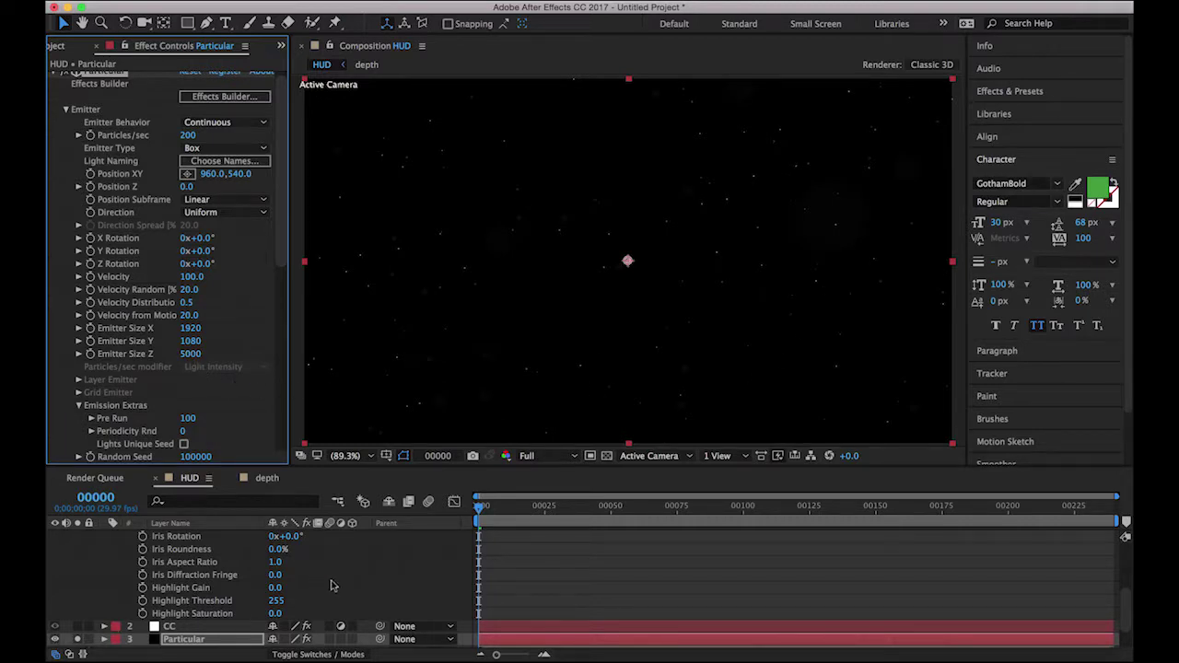
Set Camera 1's focus distance to 2000 pixels and turn off soloing for the camera and Particular layers
{"action": "scroll", "coordinate": [362, 562], "scroll_direction": "up", "scroll_amount": 5}
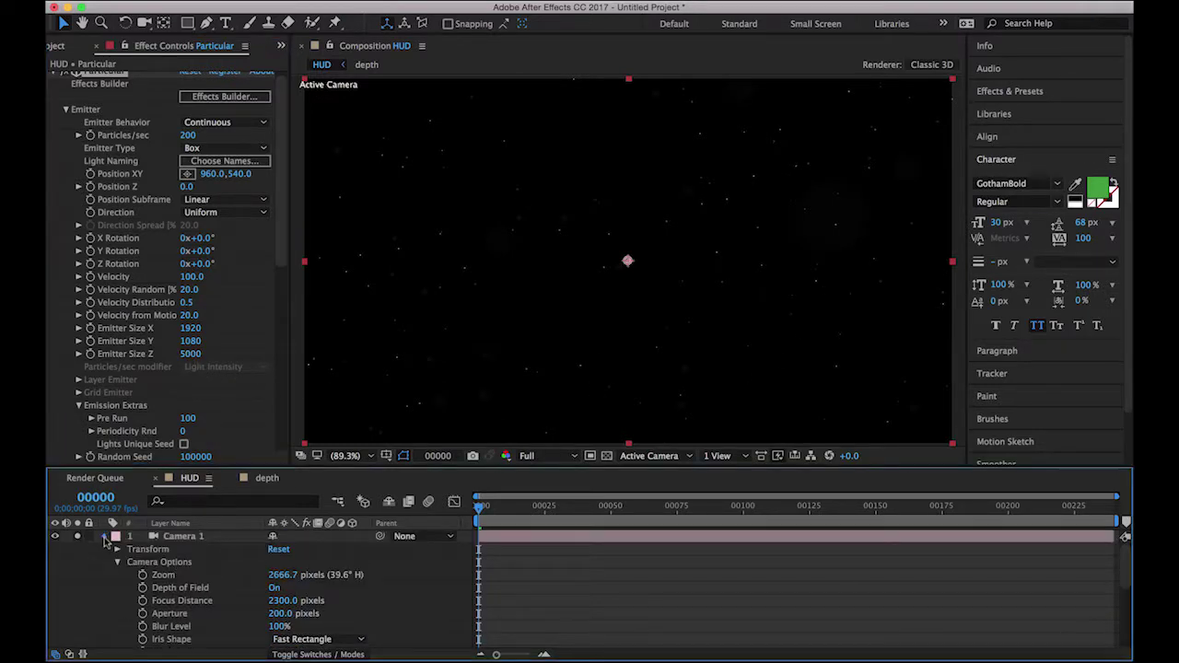
{"action": "left_click", "coordinate": [103, 535]}
{"action": "left_click", "coordinate": [105, 537]}
{"action": "left_click", "coordinate": [287, 600]}
{"action": "type", "text": "2000"}
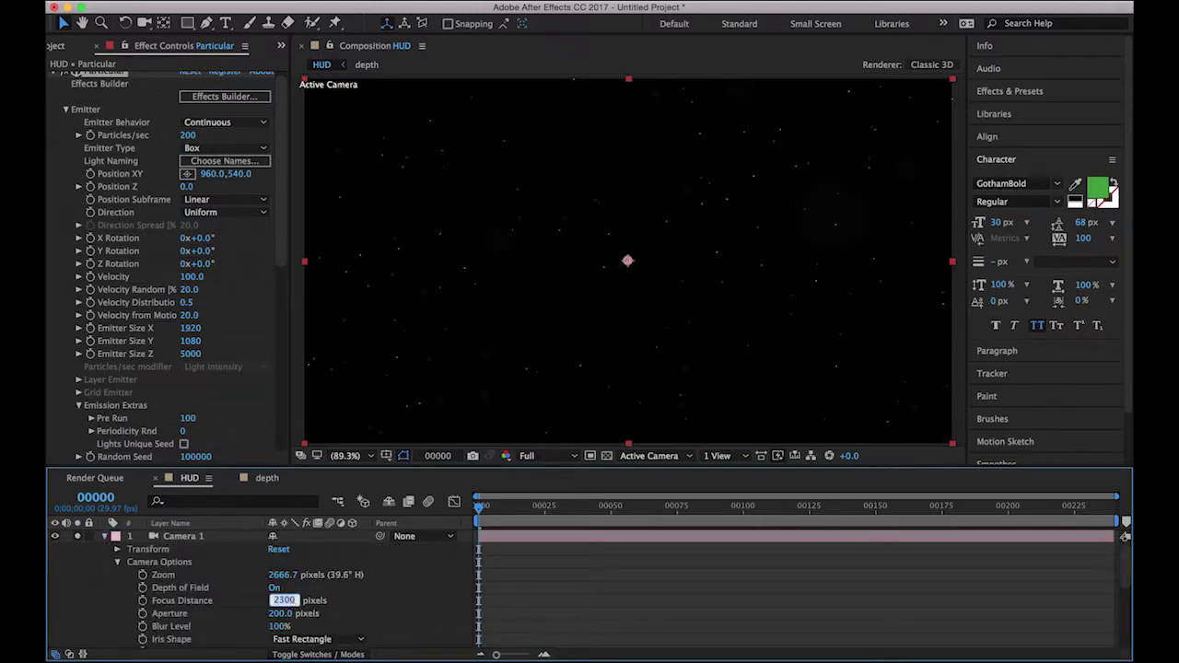
{"action": "key", "text": "Return"}
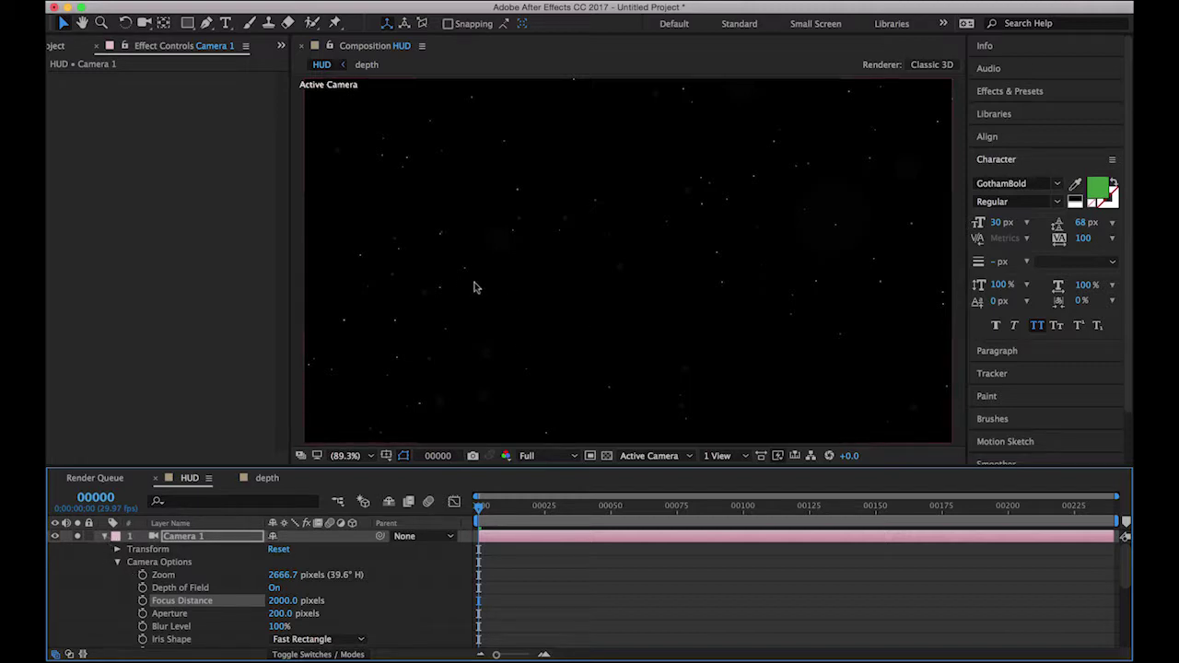
{"action": "left_click", "coordinate": [104, 537]}
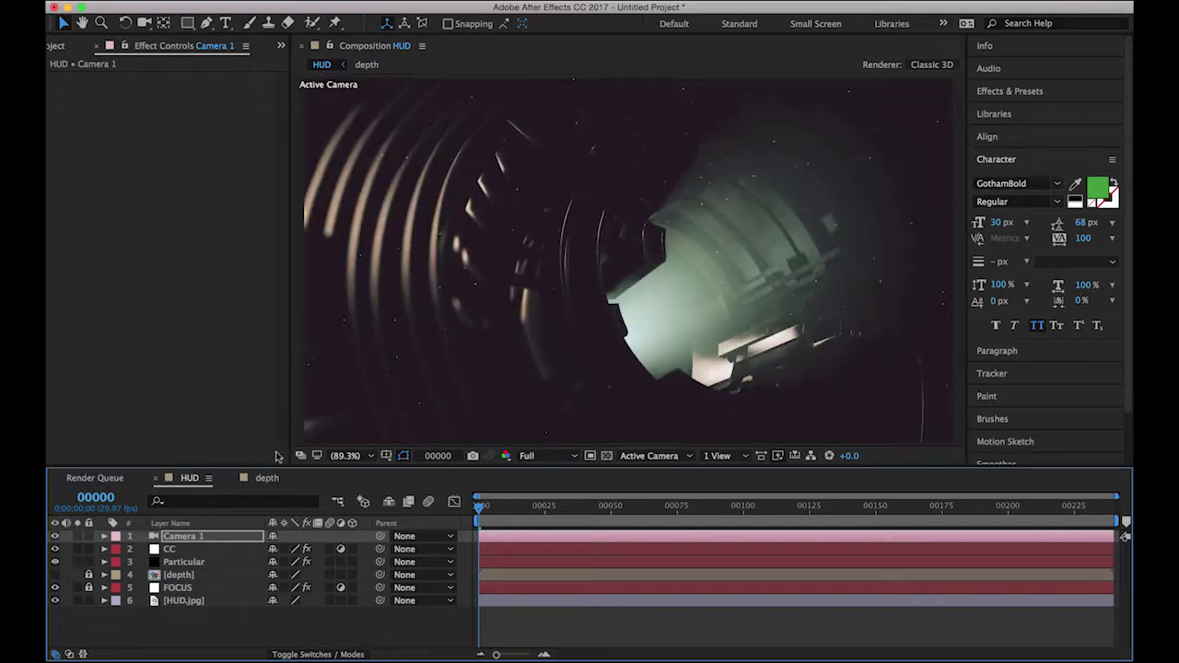
Set the particle size to 0.7 on the Particular layer
{"action": "left_click", "coordinate": [183, 562]}
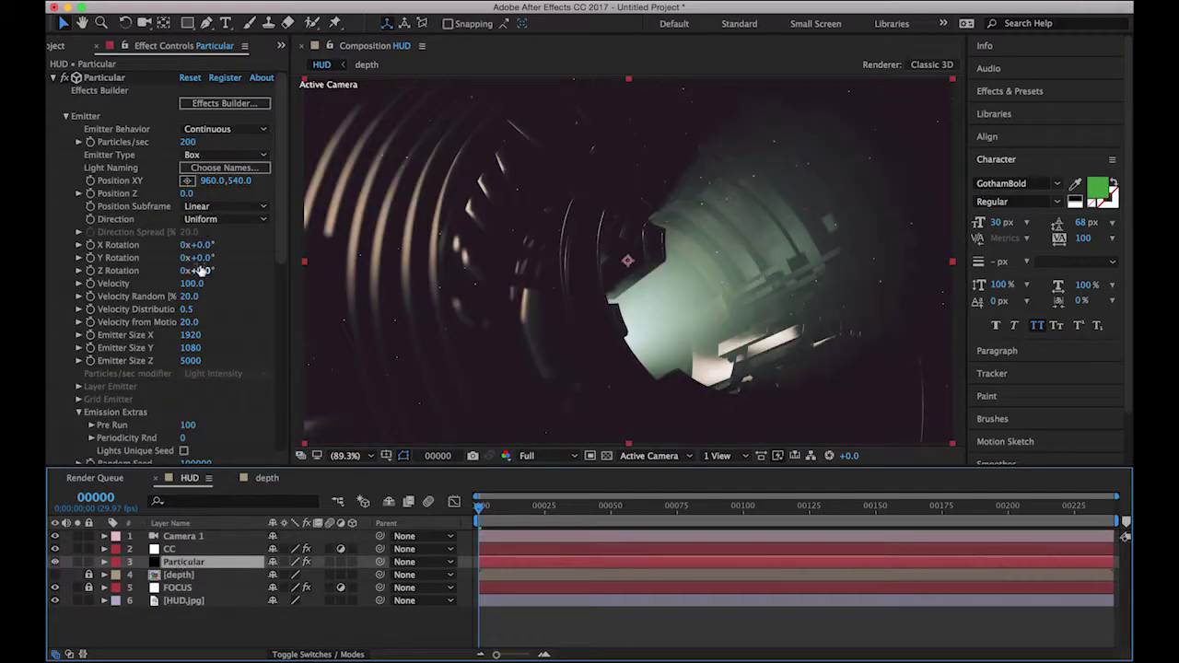
{"action": "left_click", "coordinate": [79, 414]}
{"action": "left_click", "coordinate": [66, 117]}
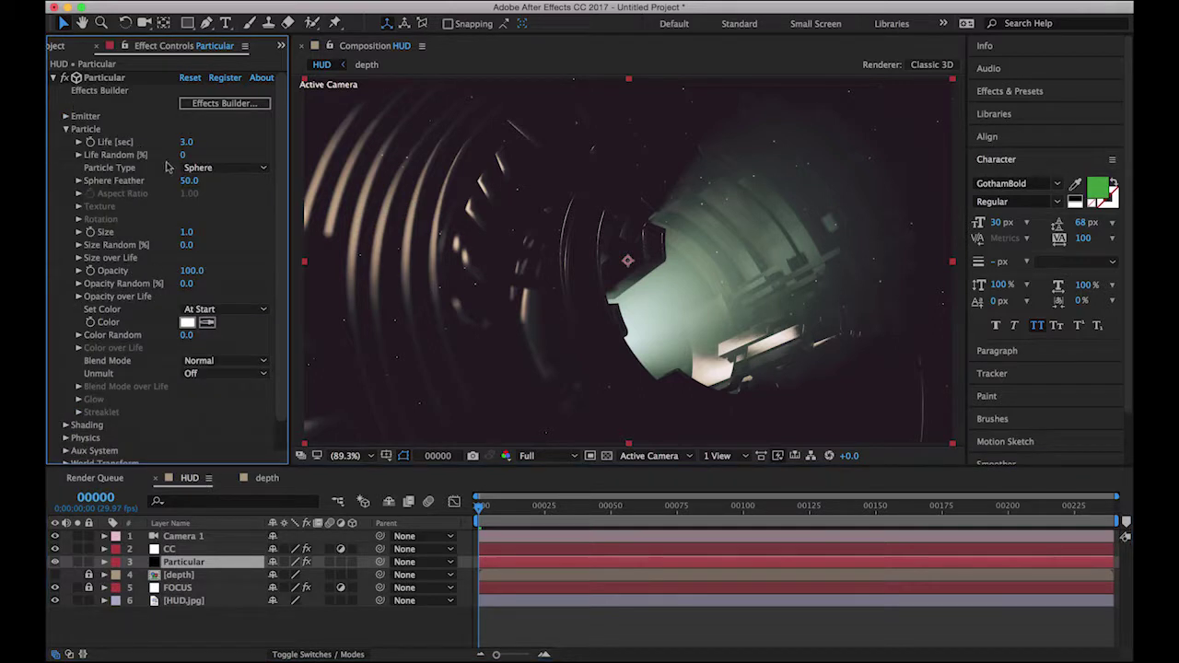
{"action": "left_click", "coordinate": [191, 232]}
{"action": "type", "text": ".7"}
{"action": "key", "text": "Return"}
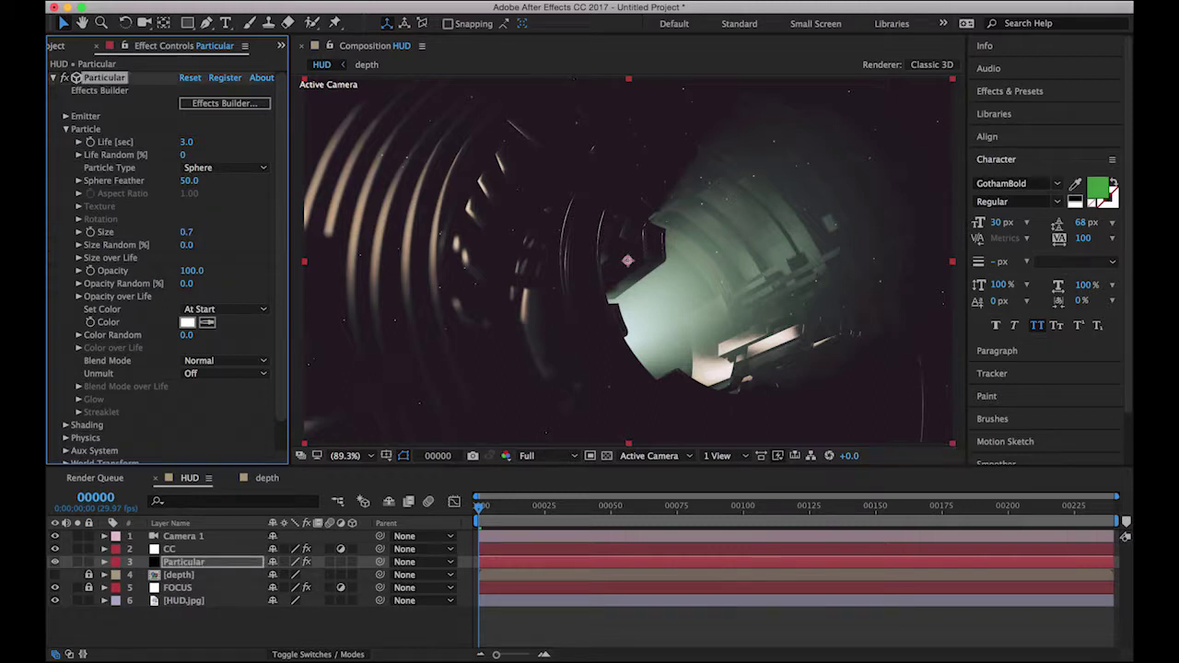
Set the Particular emitter's particles per second to 1400
{"action": "left_click", "coordinate": [66, 116]}
{"action": "left_click", "coordinate": [189, 142]}
{"action": "type", "text": "500"}
{"action": "key", "text": "Return"}
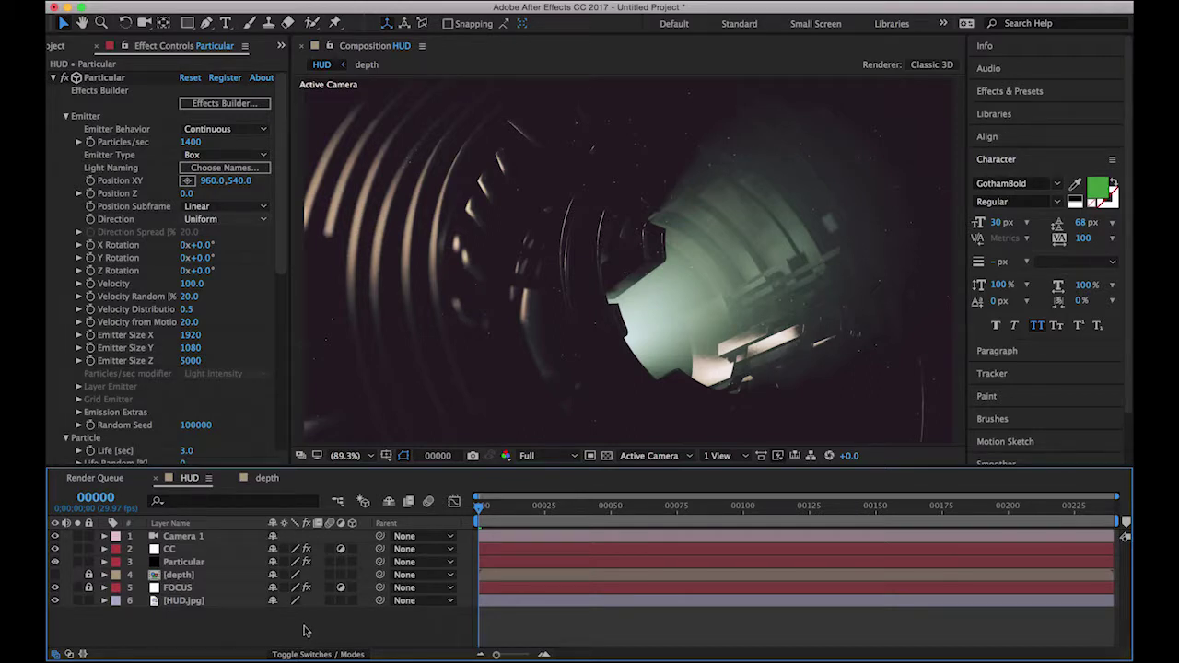
Review the TechBrush artwork in Illustrator and the ring scene in Cinema 4D, and return to After Effects
{"action": "mouse_move", "coordinate": [435, 649]}
{"action": "left_click", "coordinate": [315, 646]}
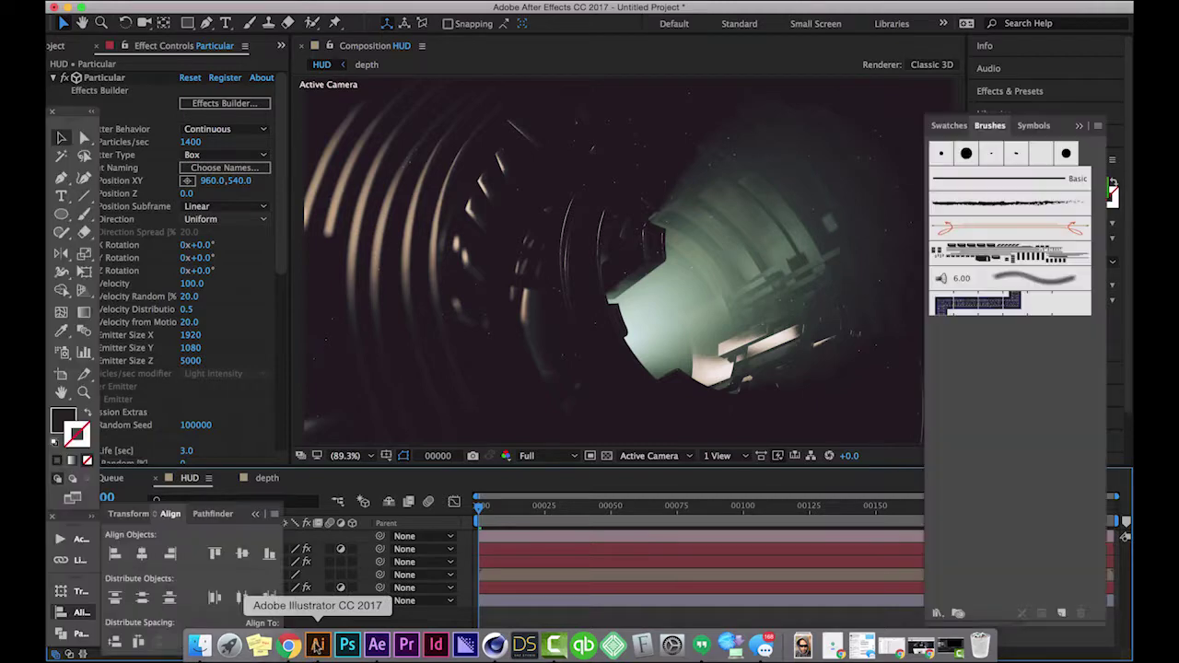
{"action": "left_click", "coordinate": [819, 341]}
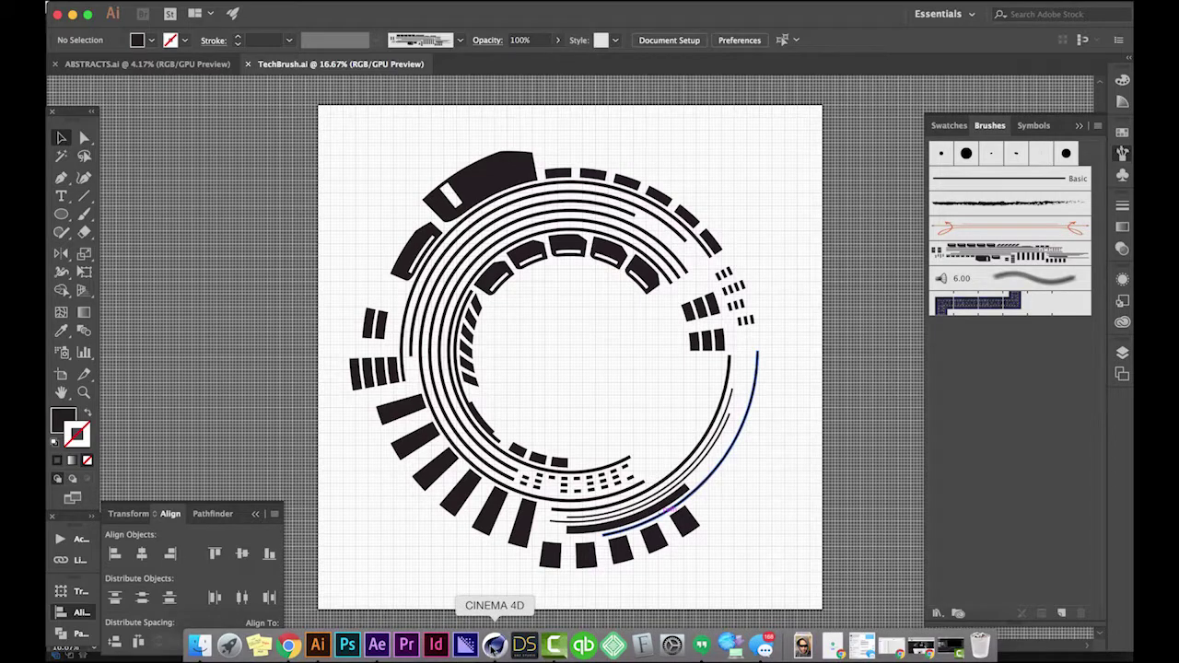
{"action": "left_click", "coordinate": [497, 647]}
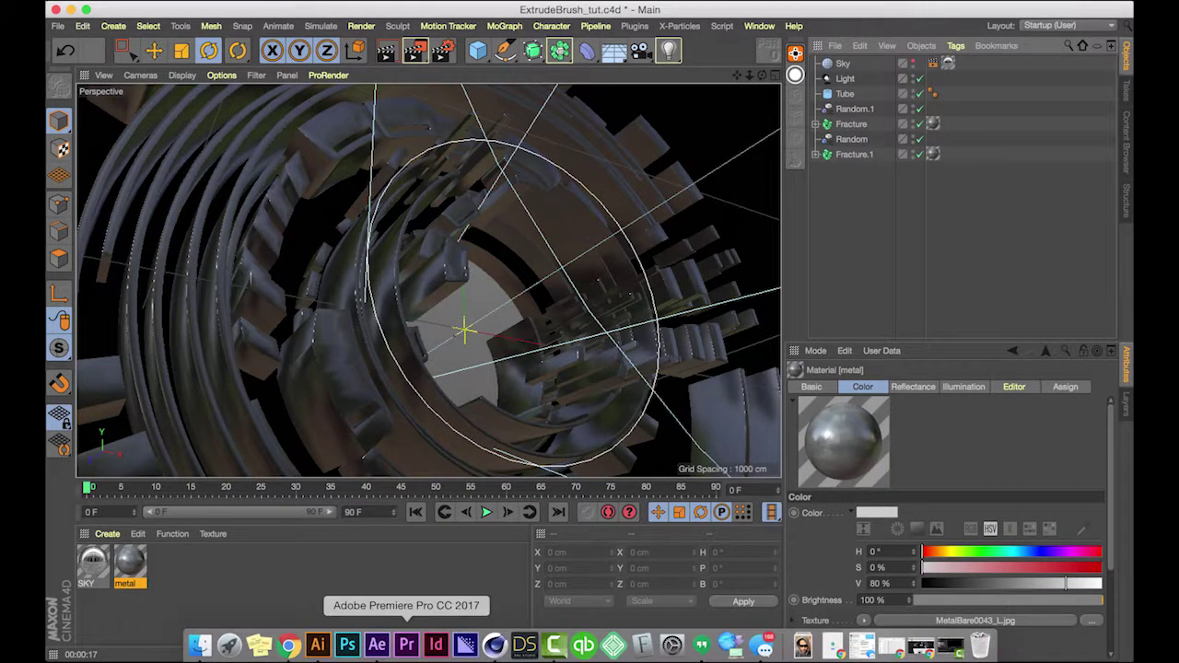
{"action": "left_click", "coordinate": [377, 645]}
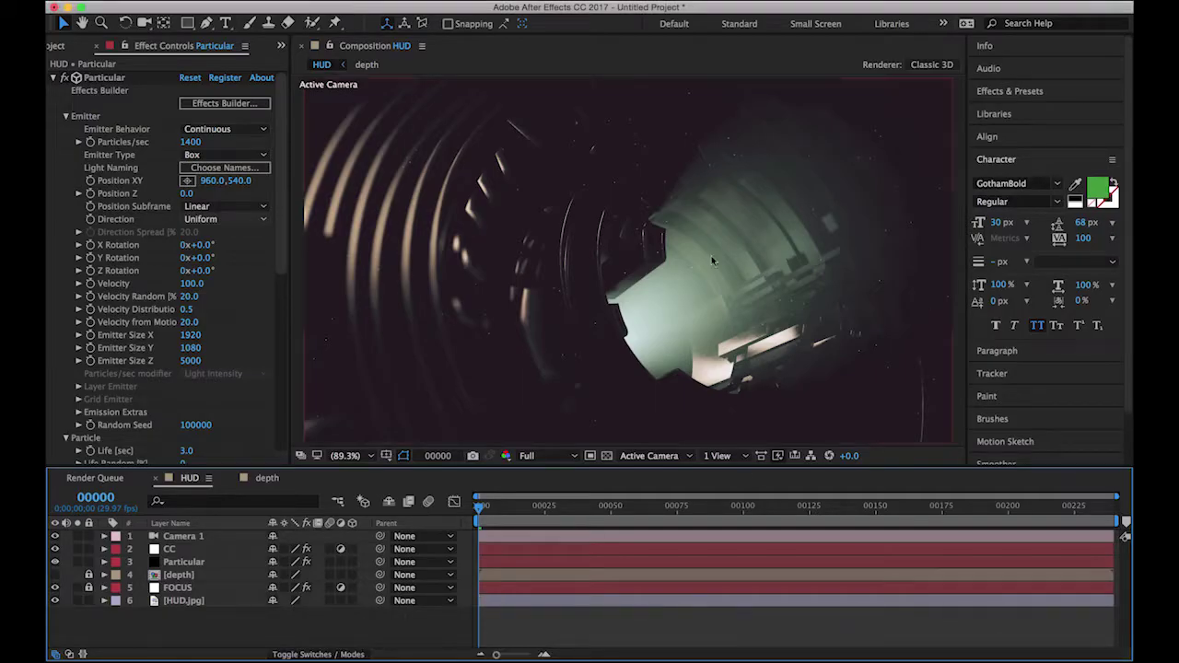